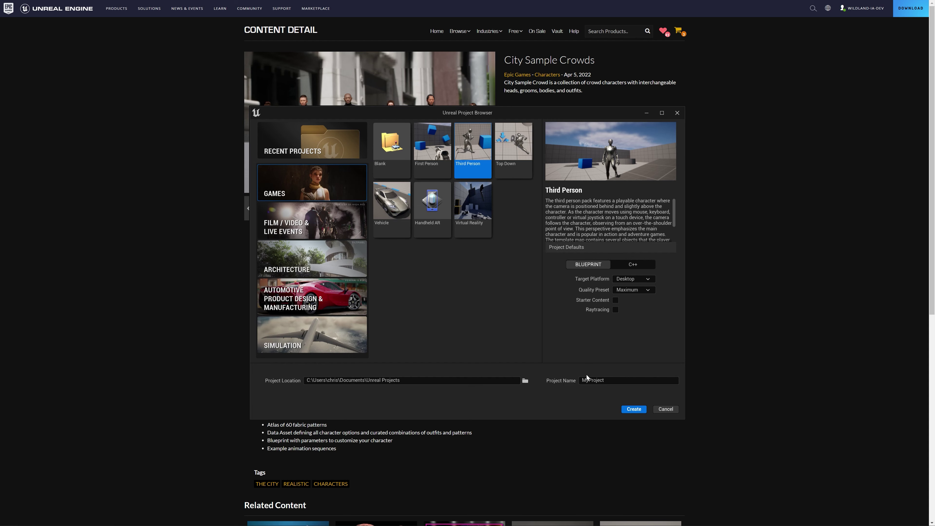
Step: Replace the default project name with Wrinkles
click(618, 382)
key(ctrl+a)
text(Wr)
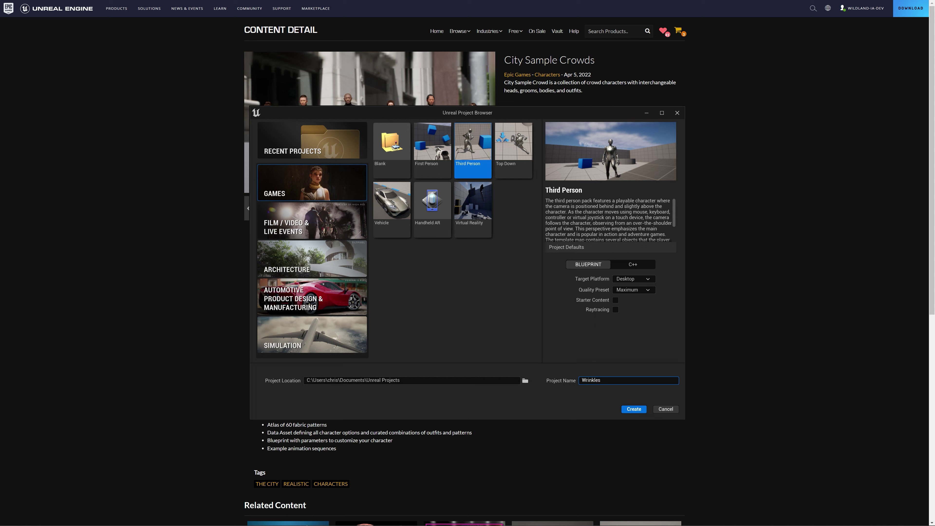
Step: Pick the Third Person template and create the Wrinkles project
click(512, 154)
click(472, 154)
click(432, 154)
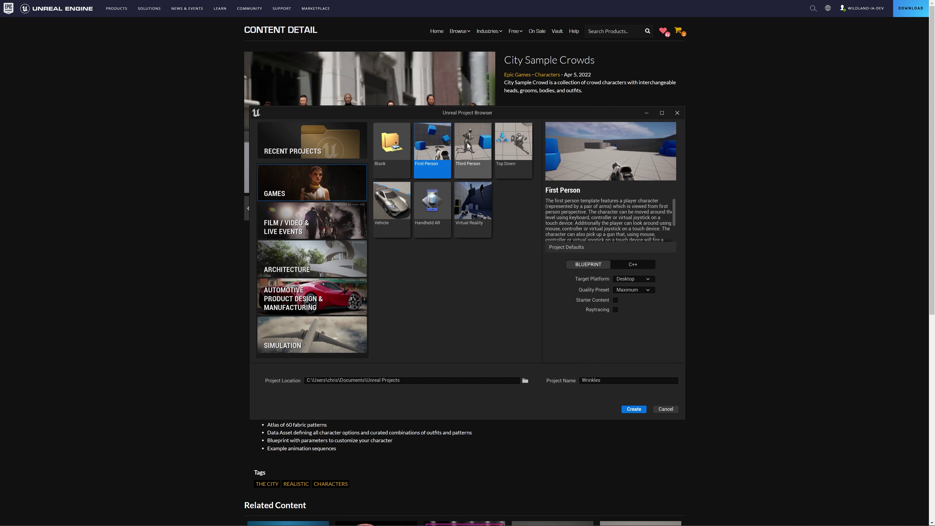
click(467, 171)
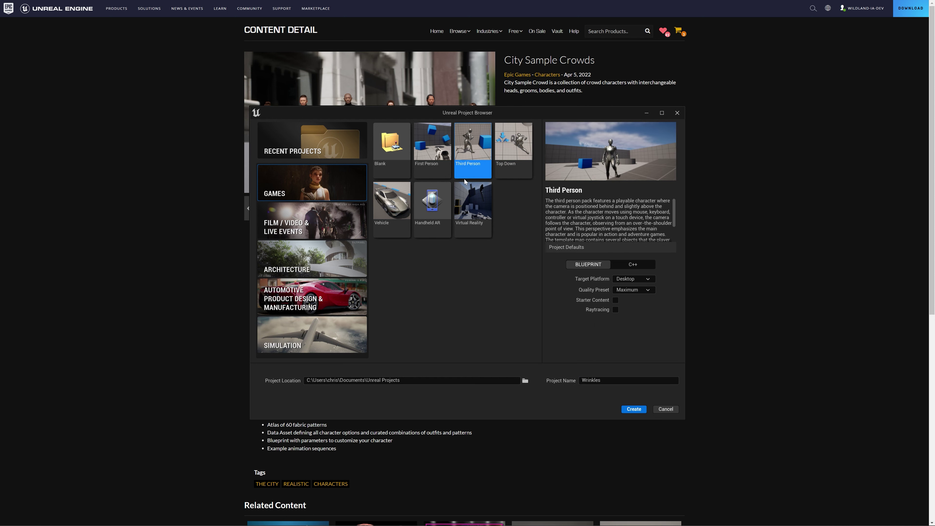
click(633, 410)
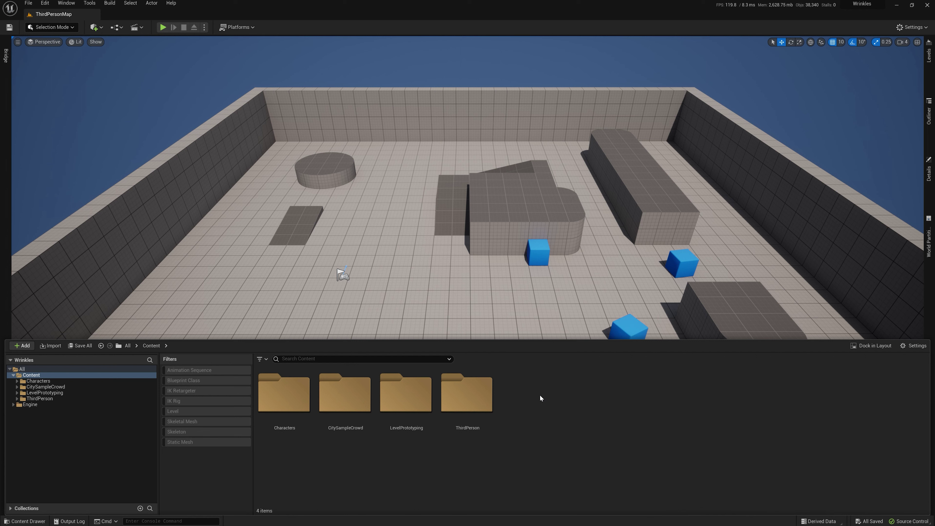
Step: Create a new folder named _Main under Content
right_click(539, 395)
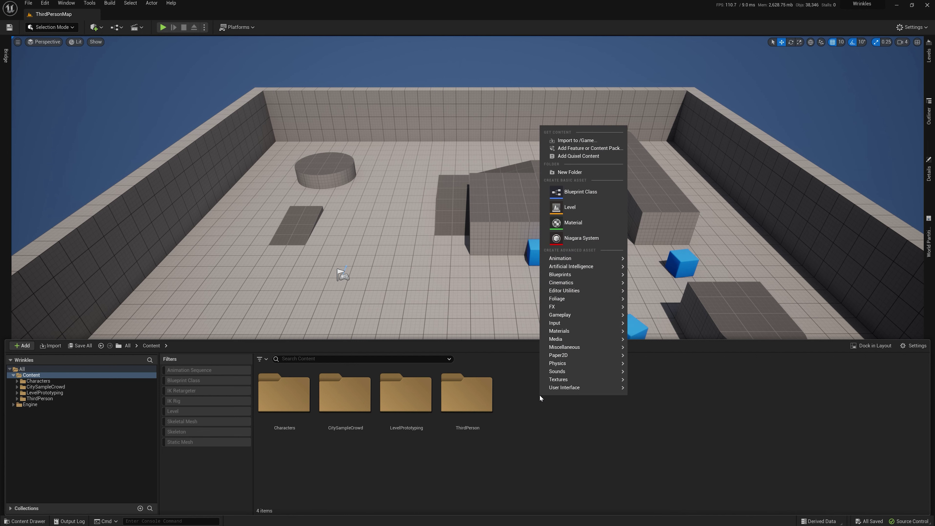
click(574, 174)
key(BackSpace)
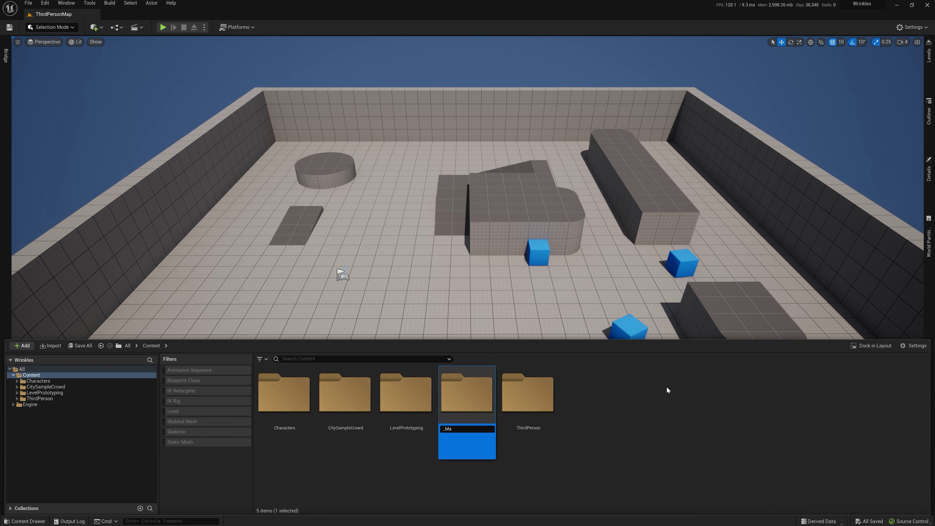
key(Return)
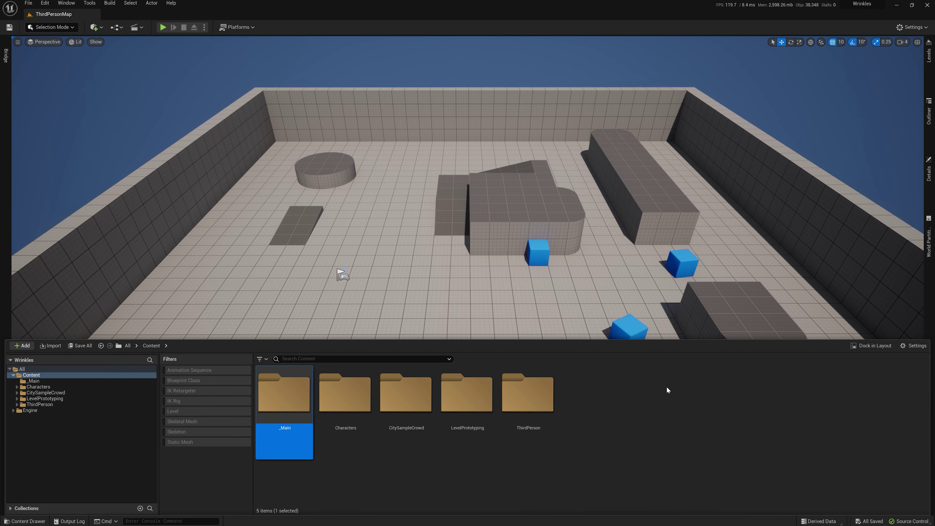
click(654, 435)
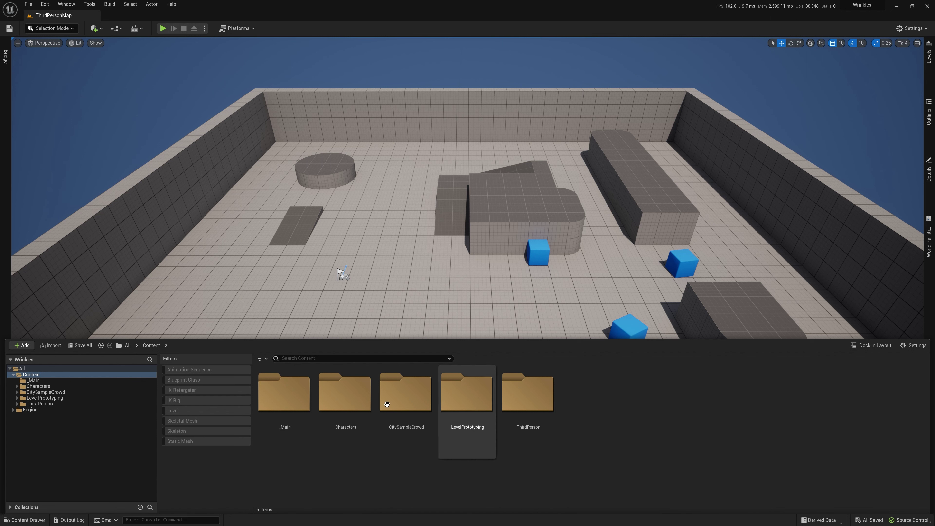
Step: Search CitySampleCrowd for 'jeans' and select the f_tal_nrw_jeans skeletal mesh
double_click(402, 395)
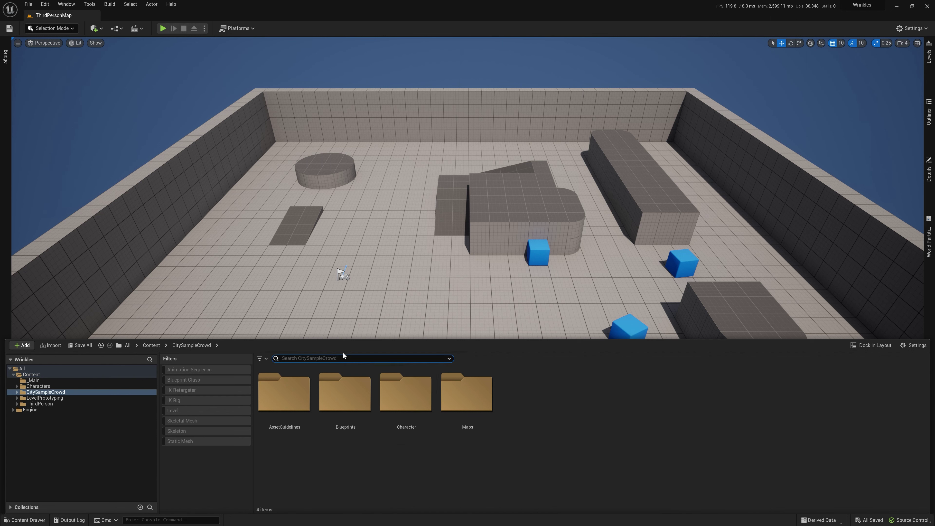
text(jeans)
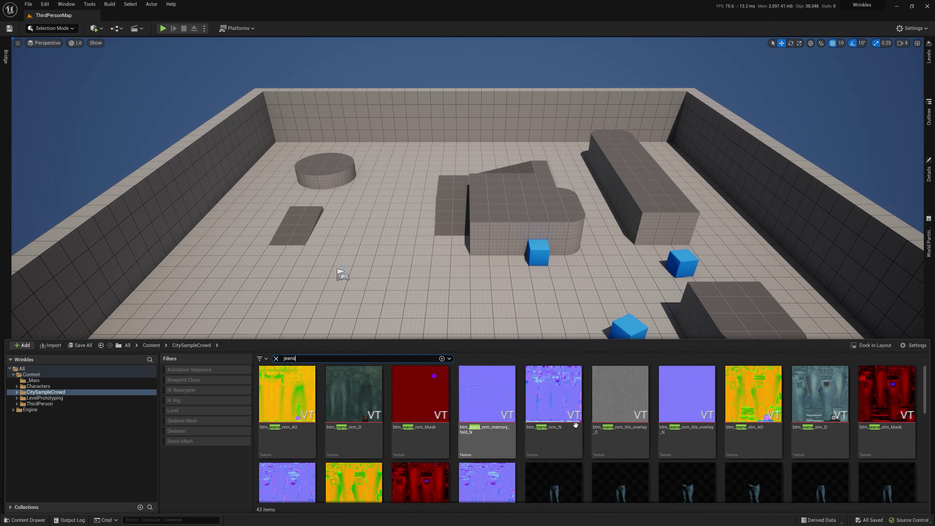
scroll(540, 410, down, 3)
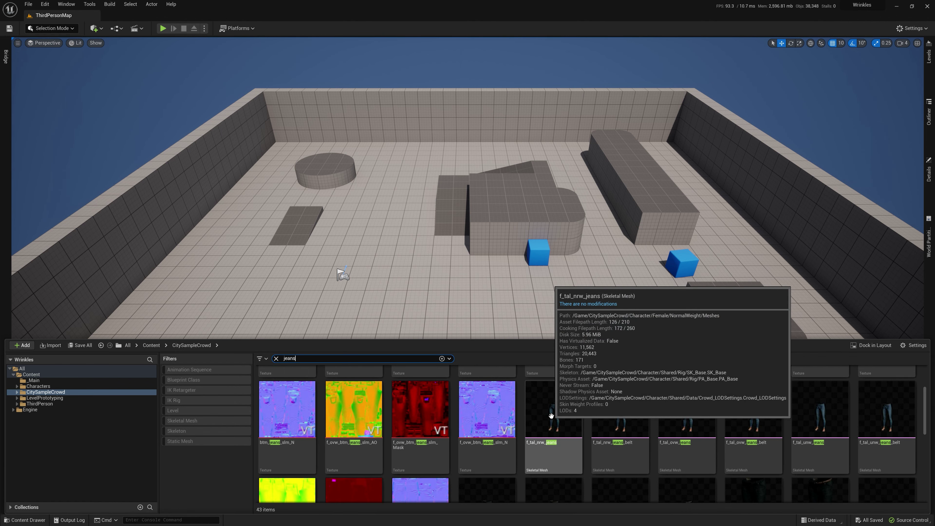
click(539, 406)
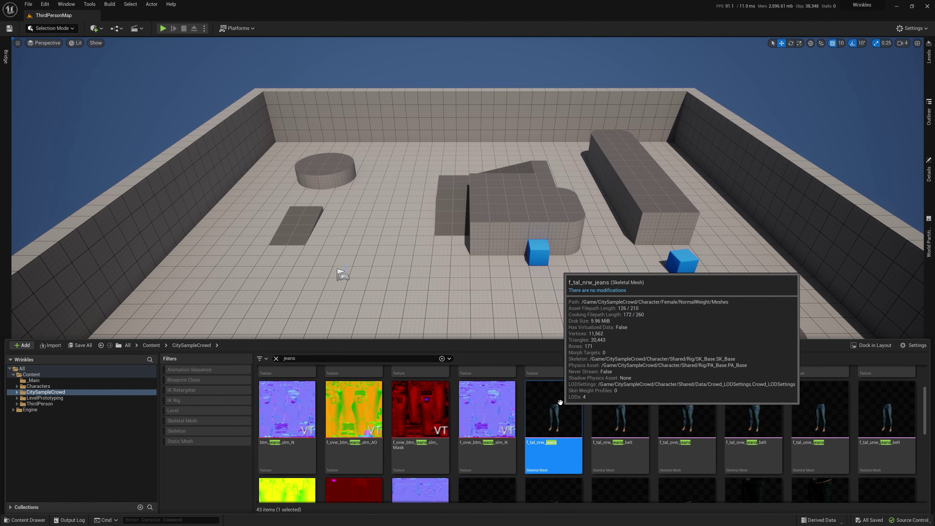
Step: Copy f_tal_nrw_jeans into _Main, open _Main, and clear the jeans search
drag(97, 373, 68, 381)
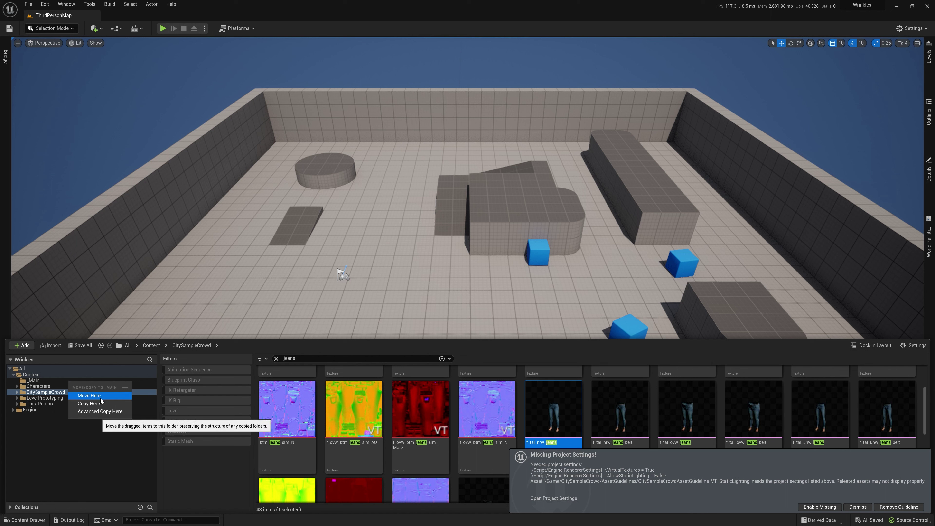
click(105, 404)
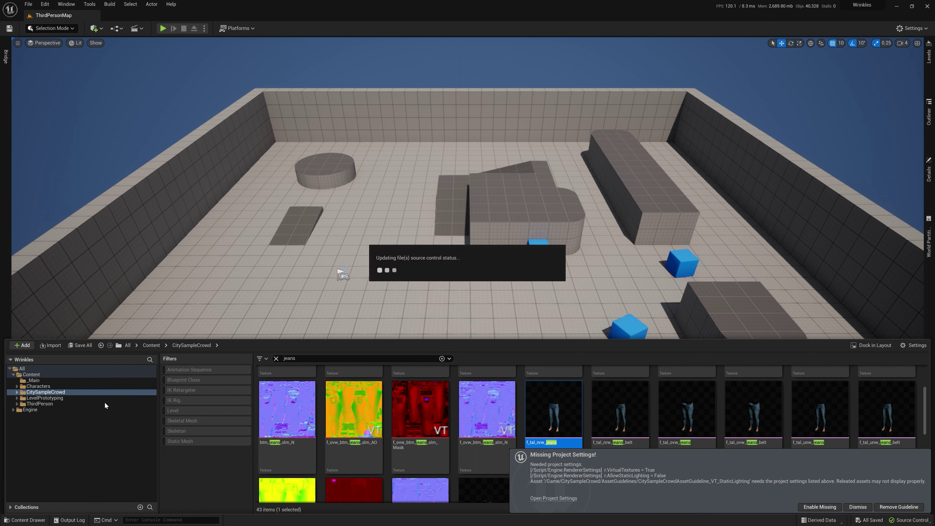
click(37, 380)
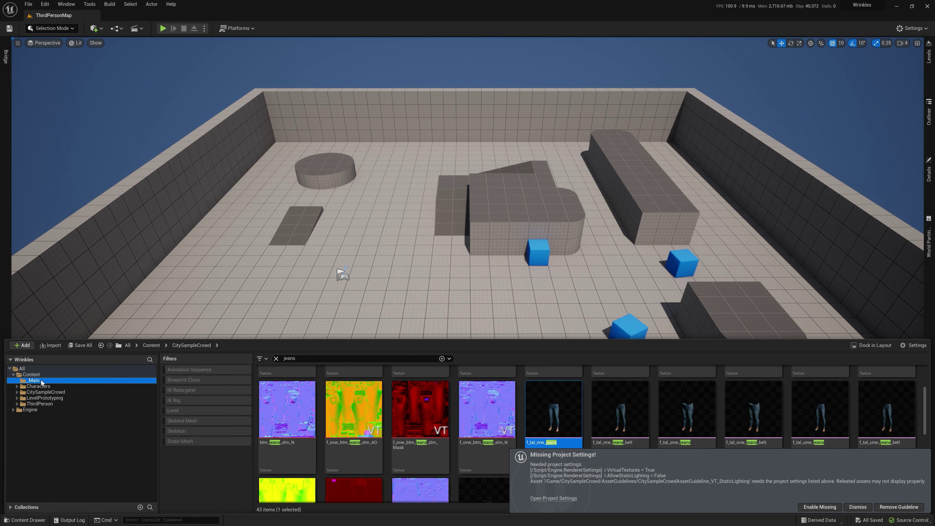
click(275, 358)
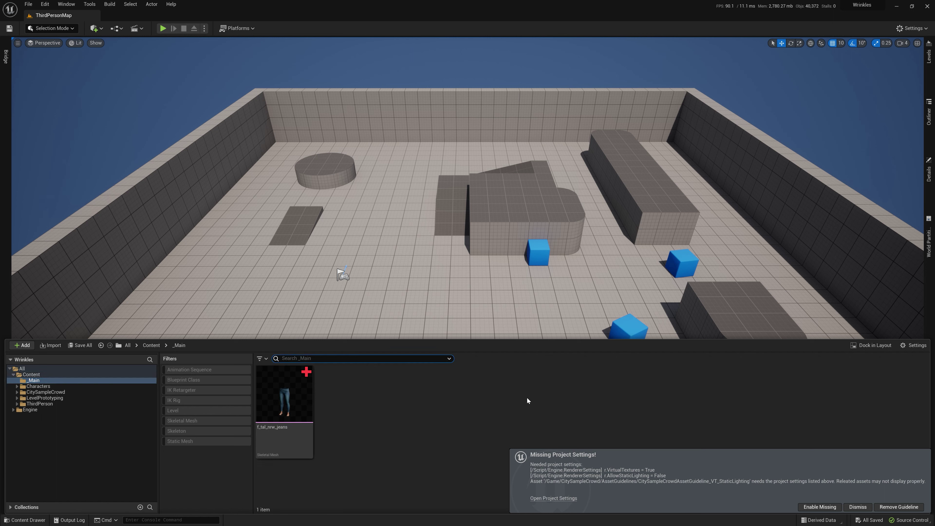
Step: Enable the missing project settings and defer the editor restart
click(815, 508)
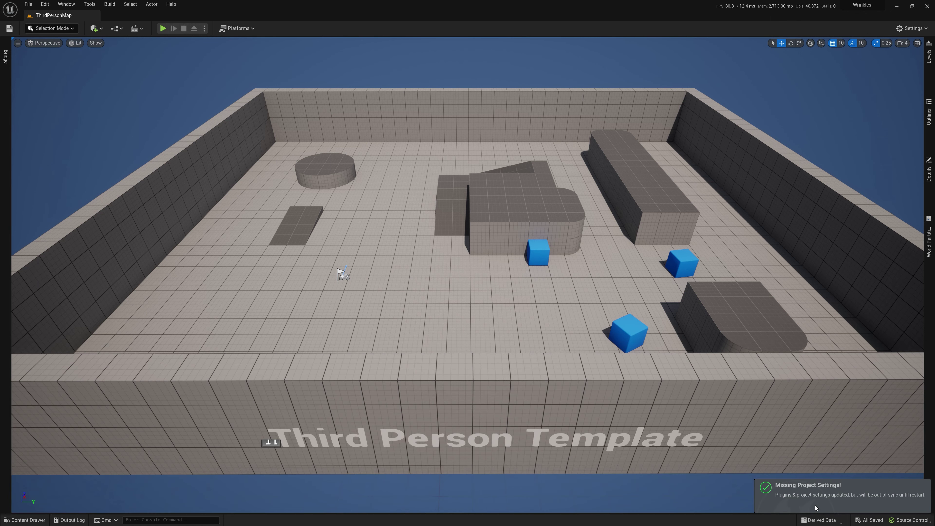
key(ctrl+space)
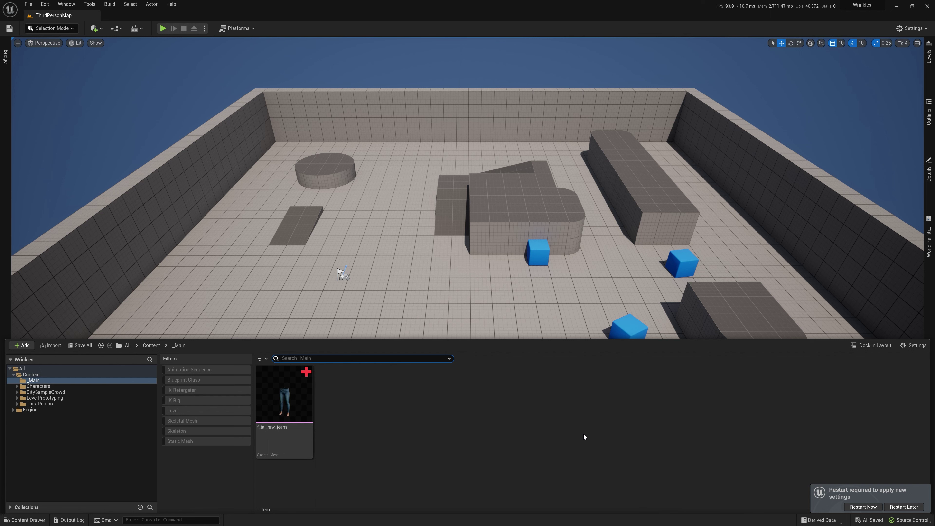
click(903, 506)
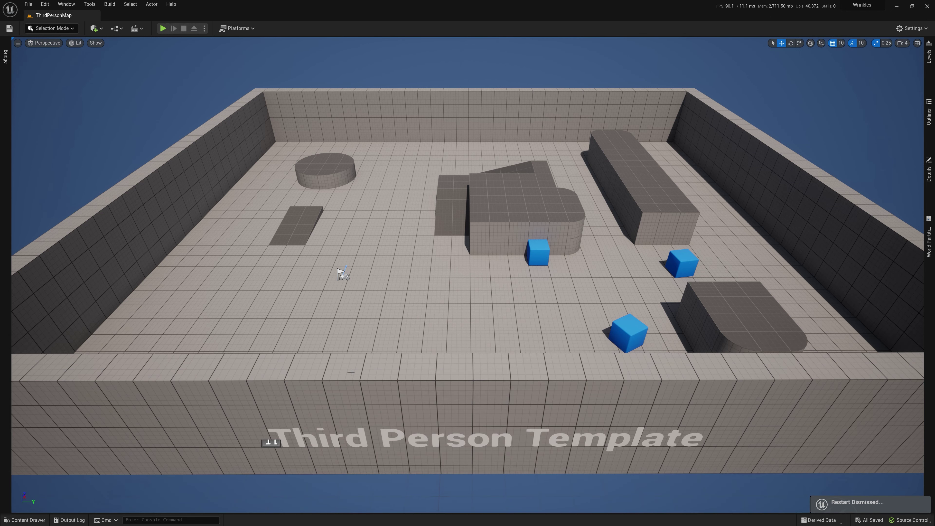
key(ctrl+space)
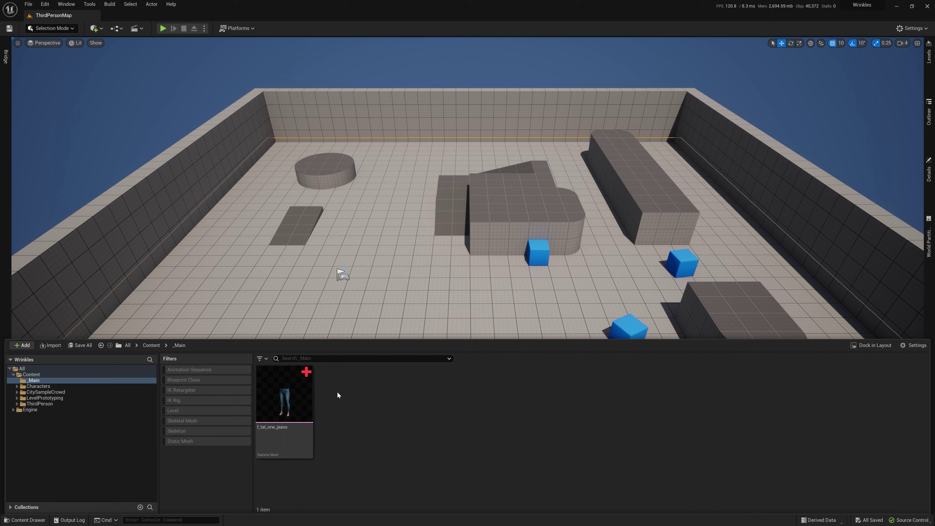
Step: Open BP_ThirdPersonCharacter from the Blueprints GameMode Pawn menu for editing
click(117, 28)
mouse_move(170, 113)
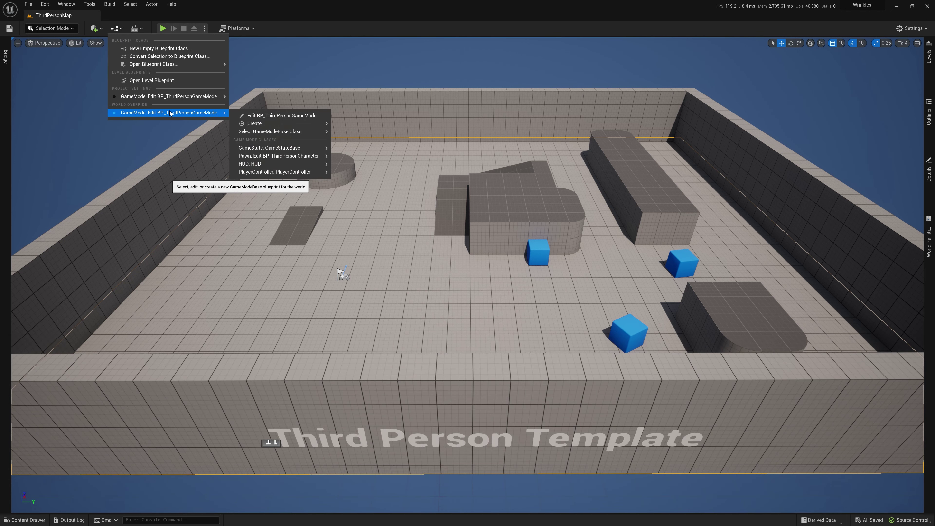
mouse_move(312, 155)
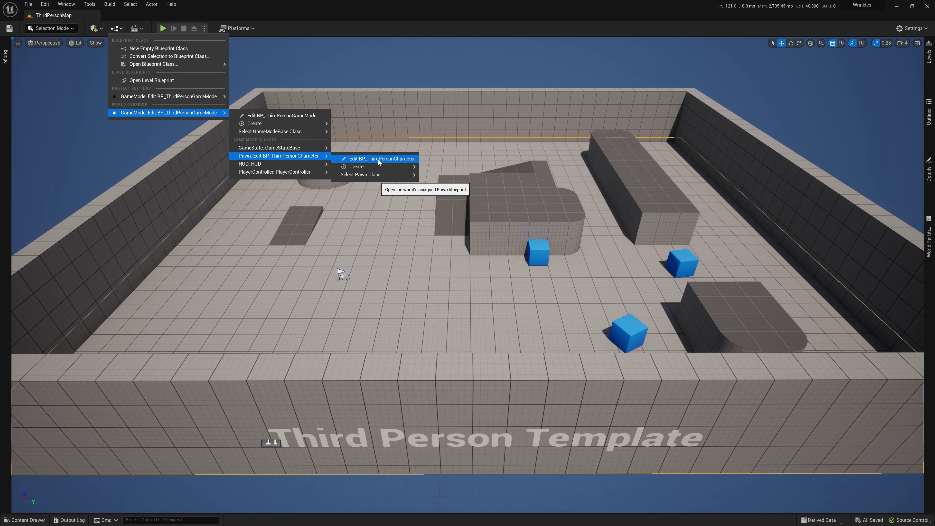
click(379, 159)
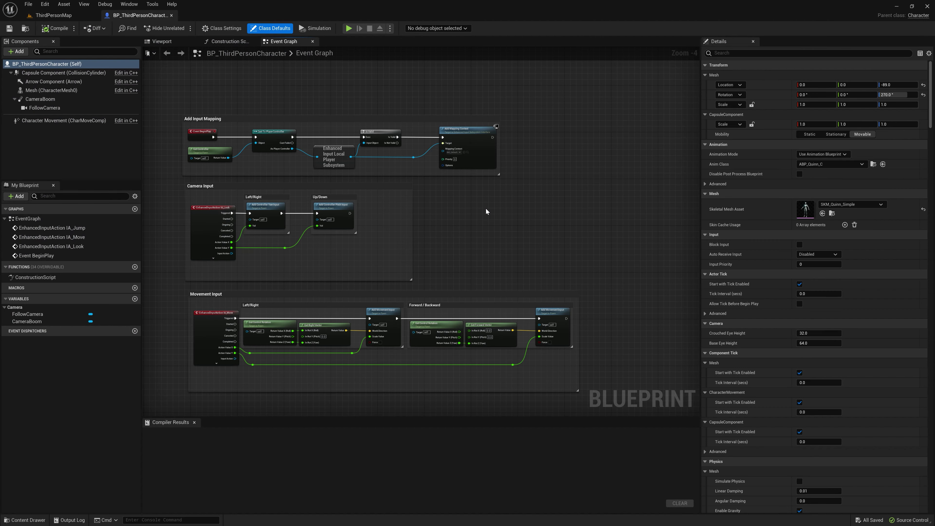
Step: In the Viewport tab, clear the Mesh component's Skeletal Mesh Asset to None
click(180, 40)
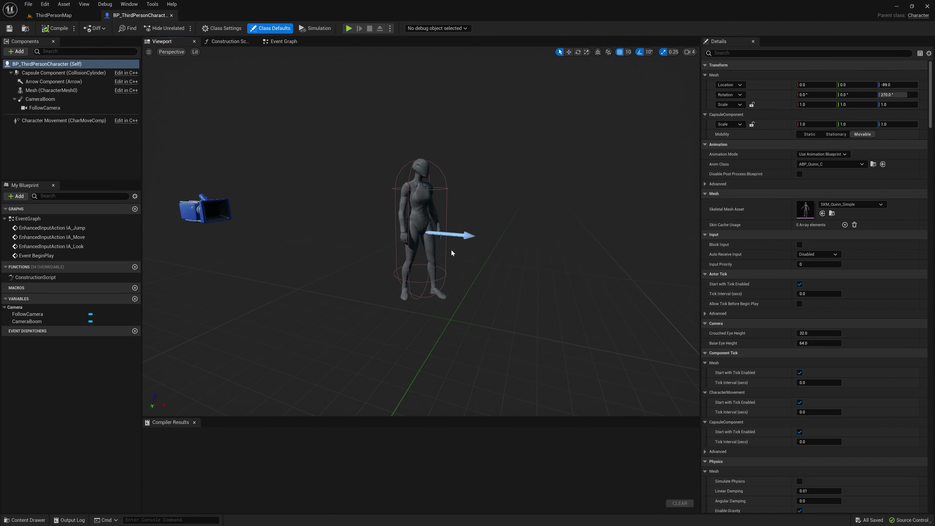
scroll(421, 232, up, 6)
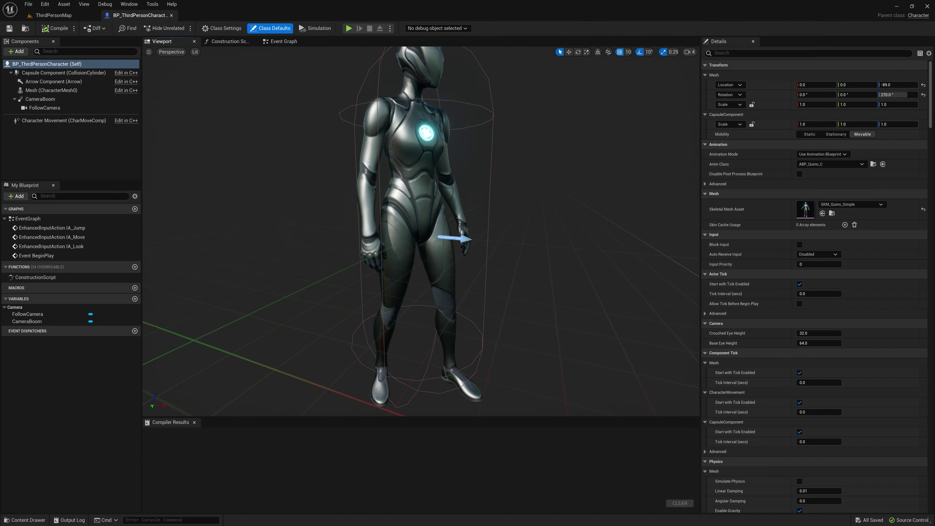
scroll(420, 232, down, 5)
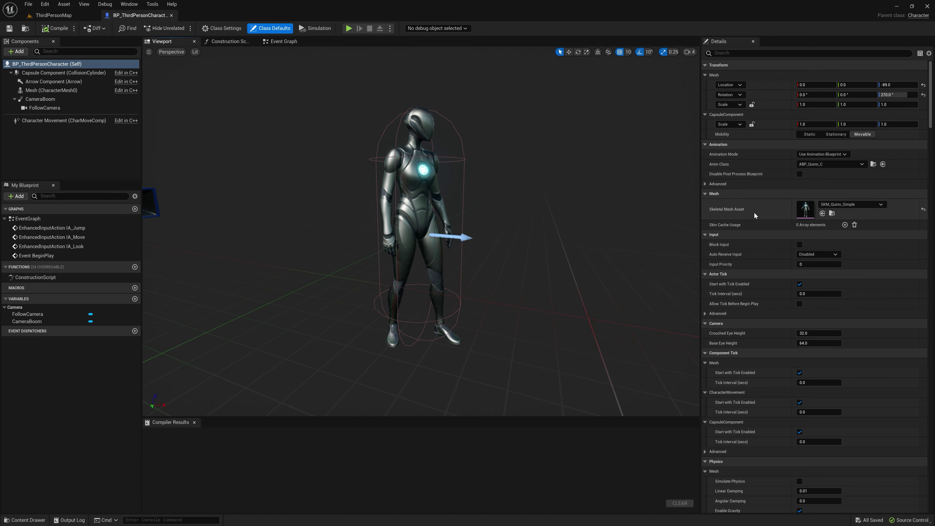
click(846, 205)
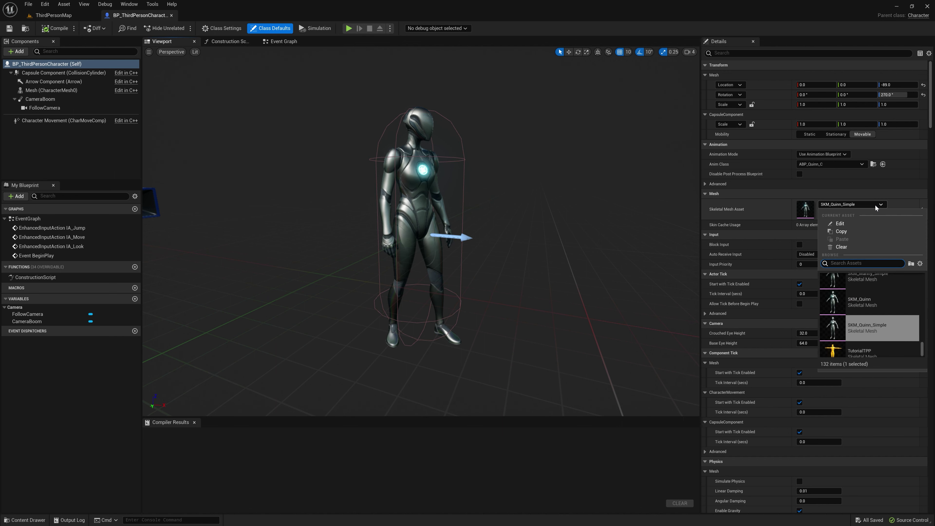
click(841, 246)
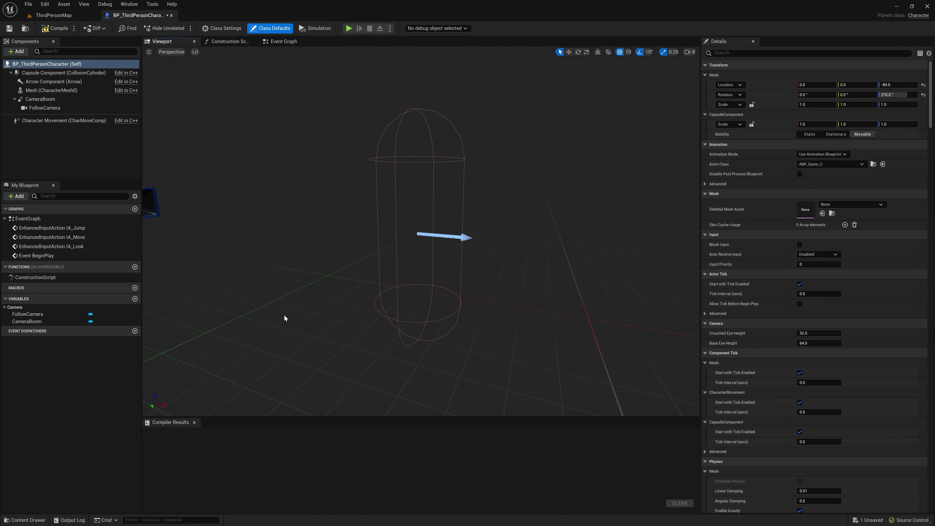
Step: Choose SK_Mannequin in the Assign Skeleton dialog for f_tal_nrw_jeans
key(ctrl+space)
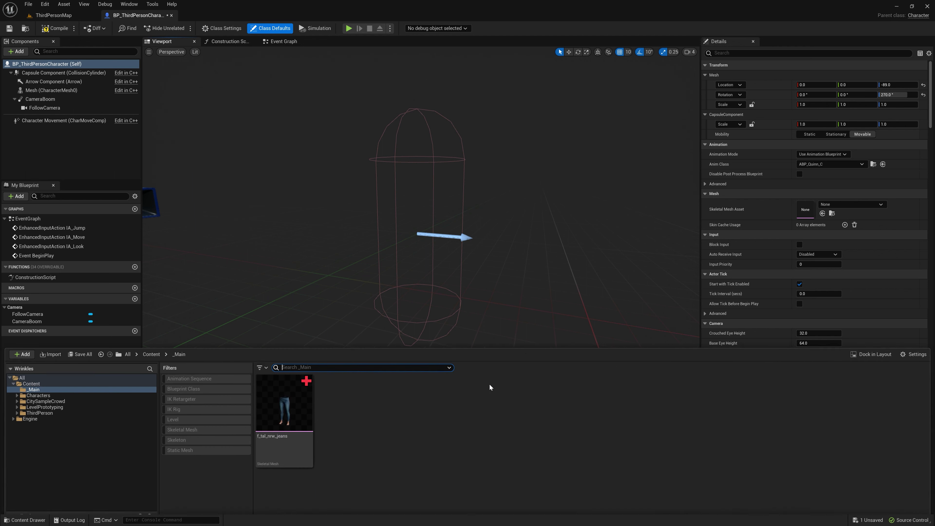
click(296, 396)
right_click(297, 399)
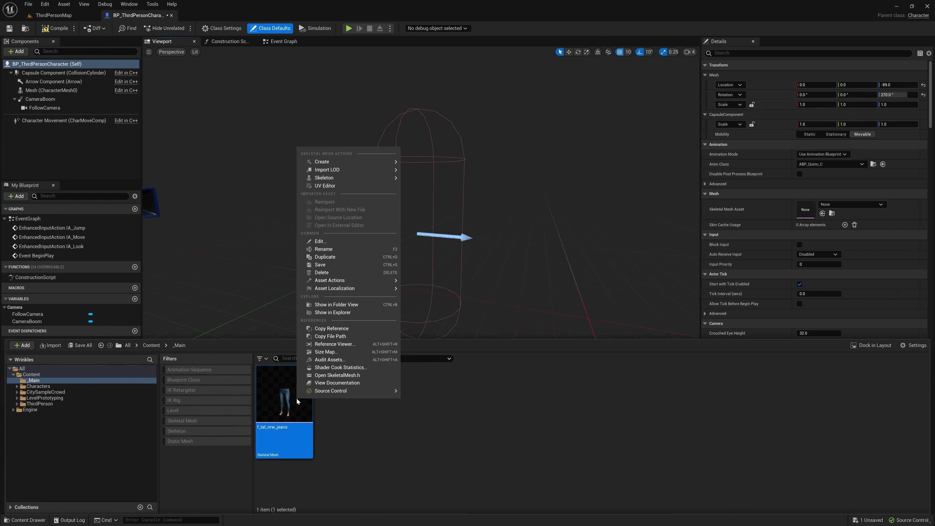
mouse_move(362, 179)
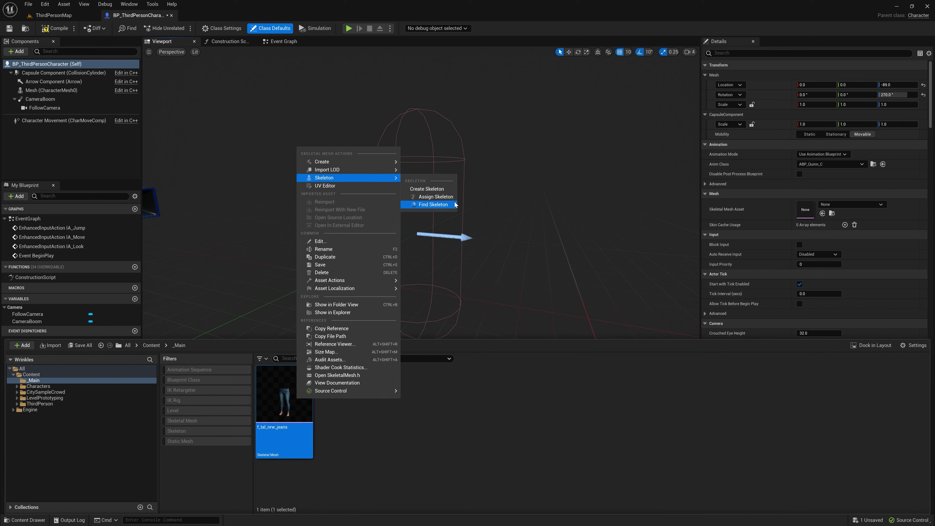
click(435, 196)
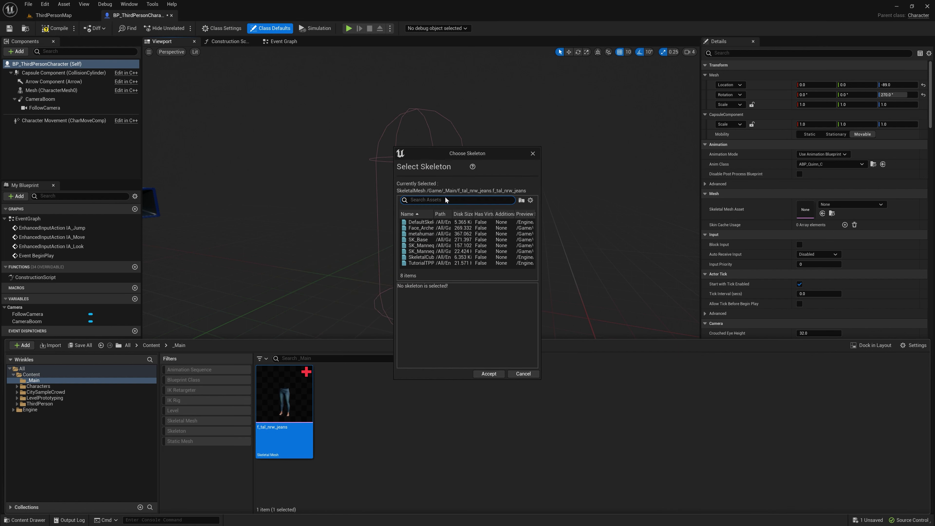
click(423, 246)
mouse_move(534, 297)
mouse_down()
mouse_move(540, 361)
mouse_move(528, 280)
mouse_up()
Step: Accept SK_Mannequin, merge the missing bones, and save all assets
click(486, 373)
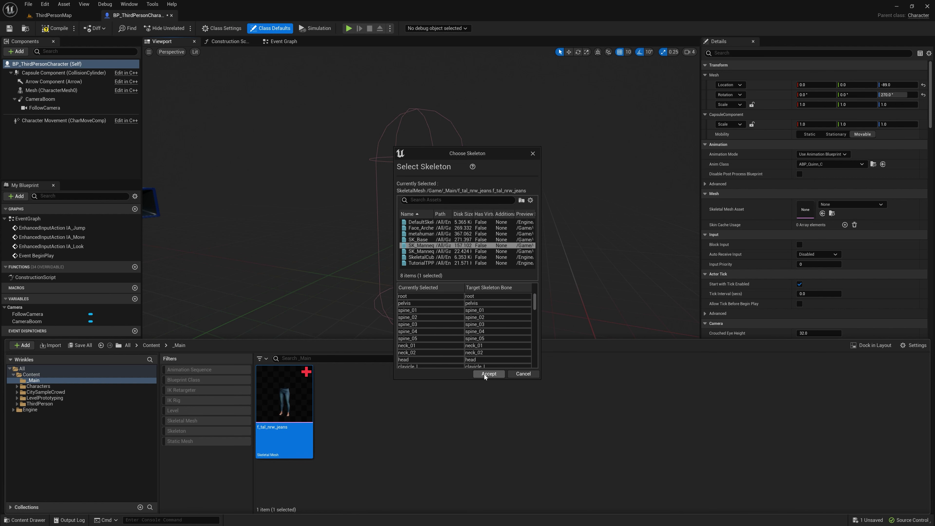
click(476, 354)
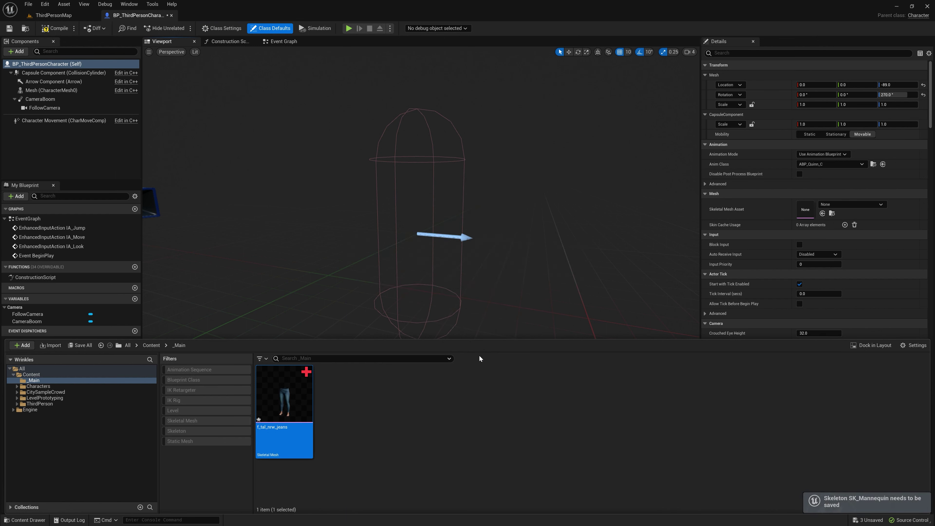
click(27, 4)
click(66, 43)
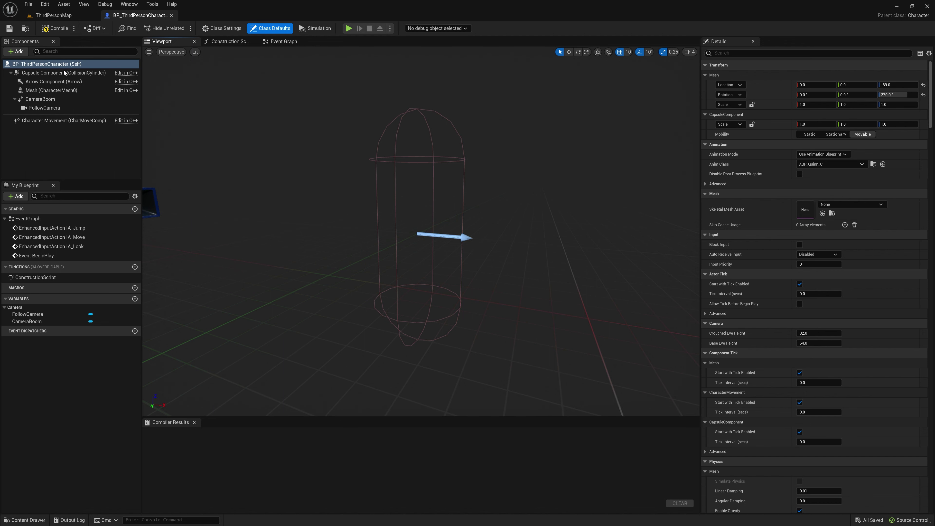
Step: Set the CharacterMesh0 Skeletal Mesh Asset to f_tal_nrw_jeans from the Content Drawer
click(38, 90)
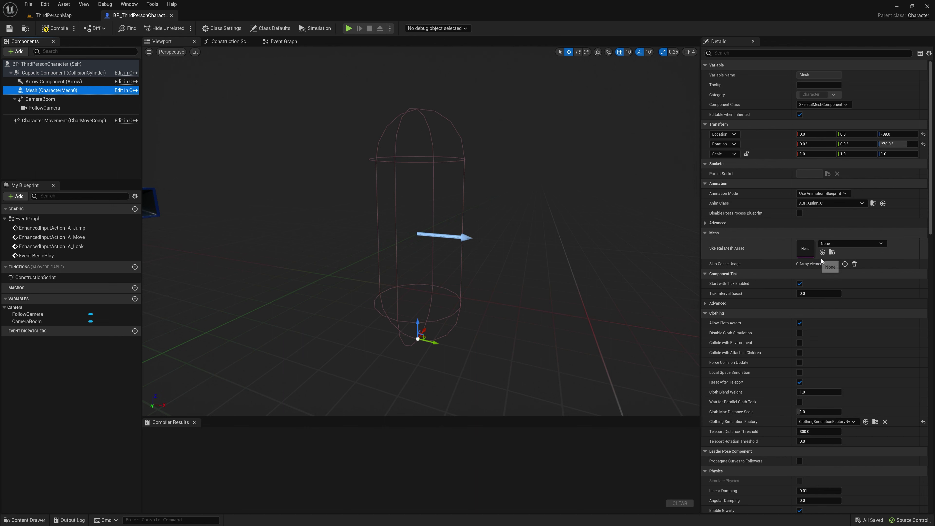
click(870, 244)
click(869, 245)
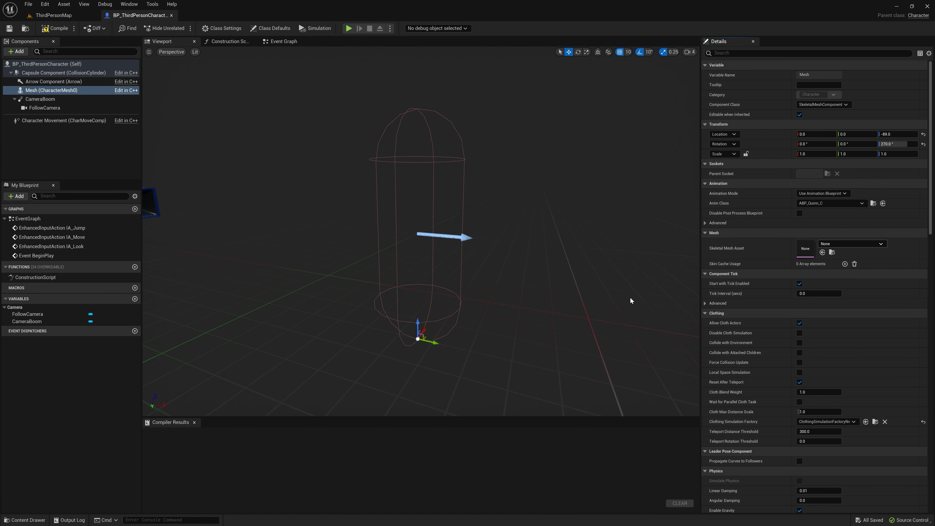
click(850, 243)
key(Escape)
key(ctrl+space)
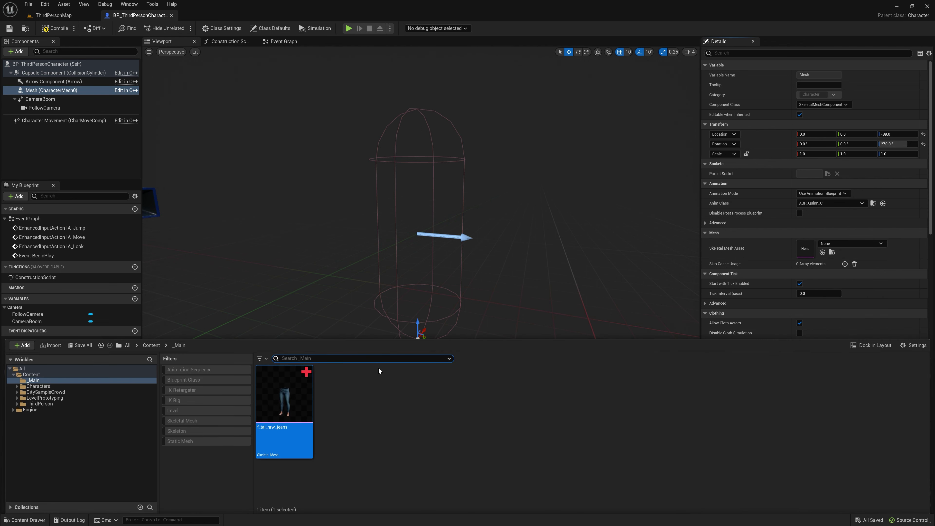
drag(284, 394, 806, 258)
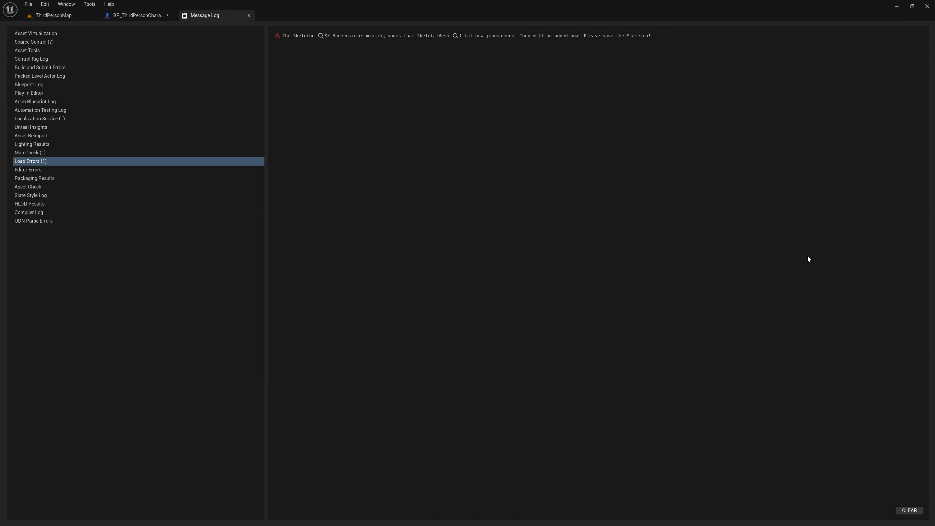
Step: Open SK_Mannequin from the Message Log link, then return to the character blueprint
click(341, 36)
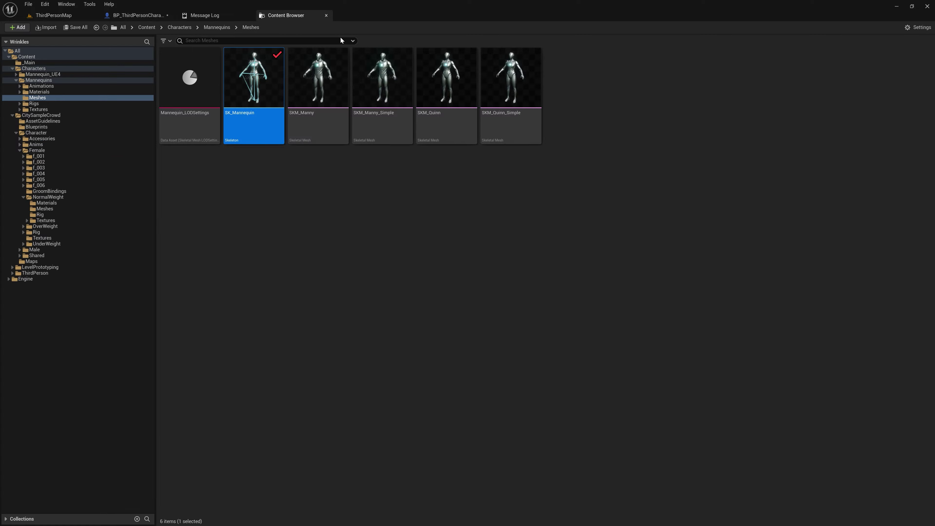
double_click(247, 114)
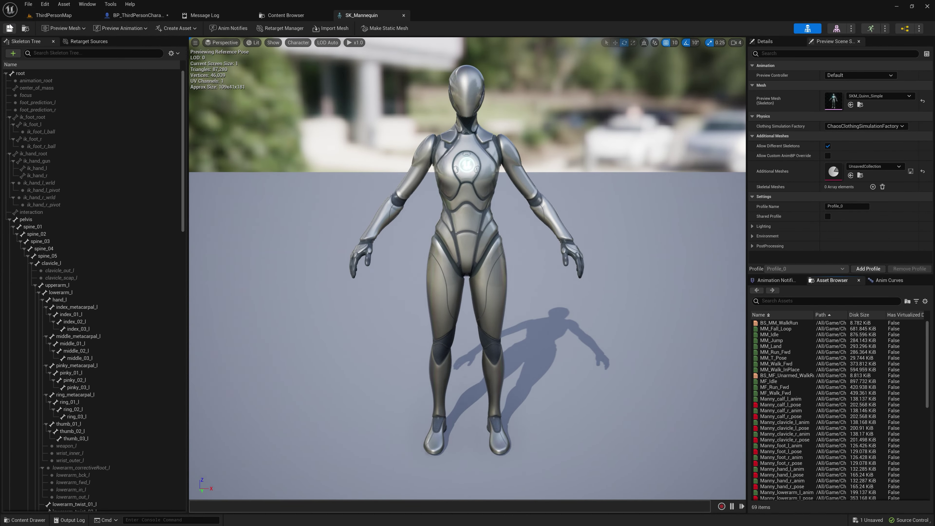
click(203, 18)
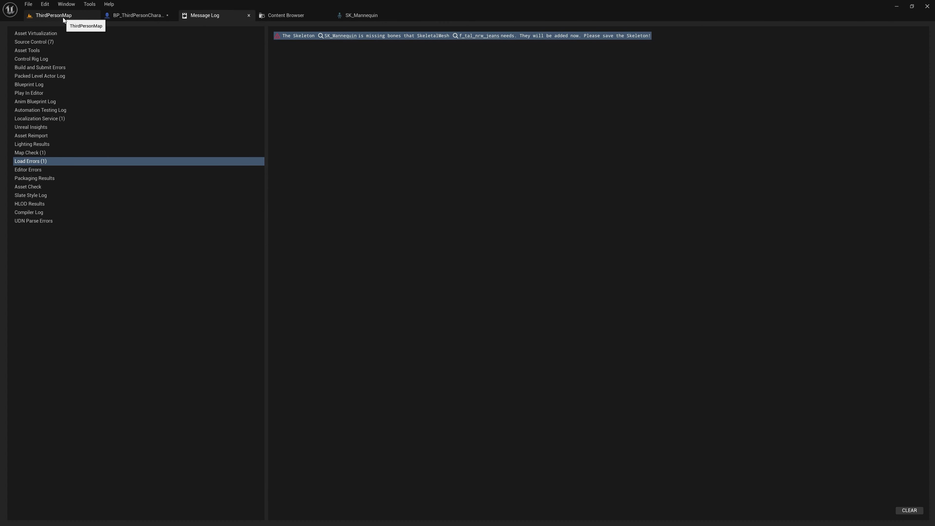
click(131, 15)
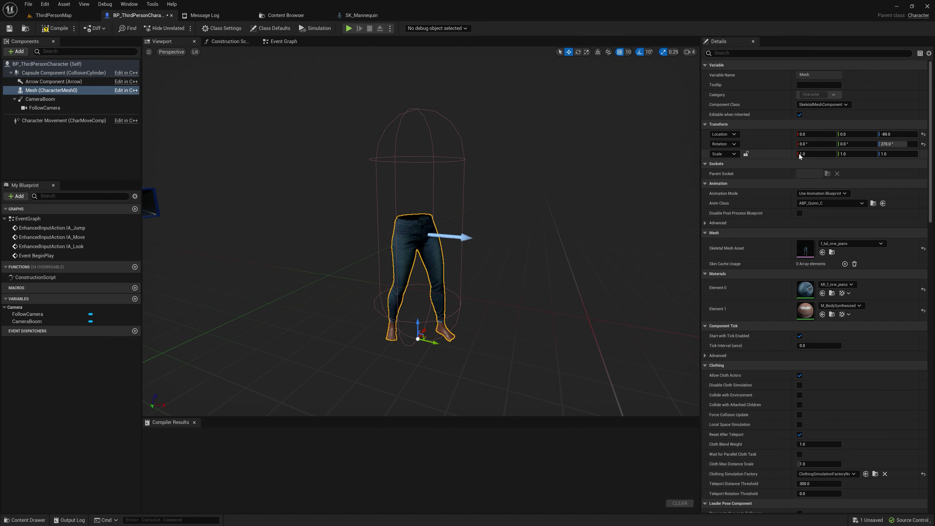
scroll(484, 250, up, 5)
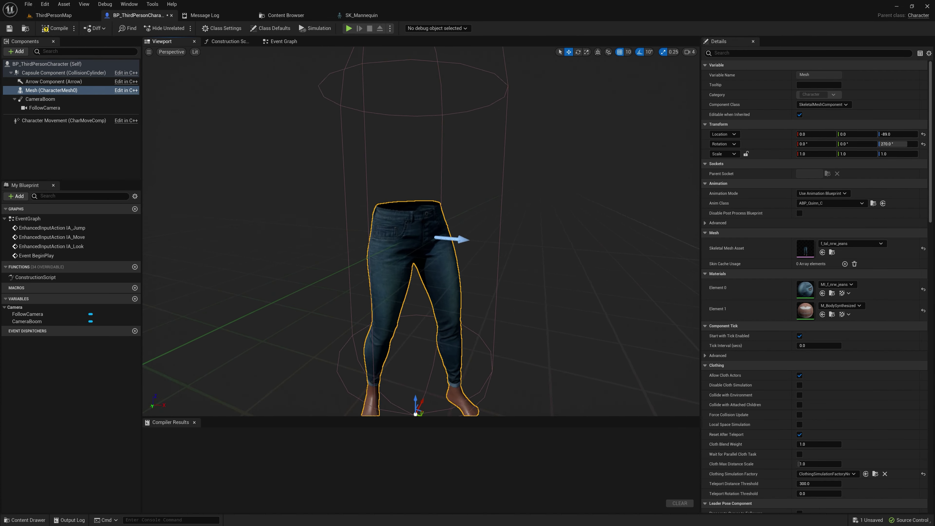
Step: Compile BP_ThirdPersonCharacter and inspect the jeans in the preview
middle_drag(484, 250, 484, 140)
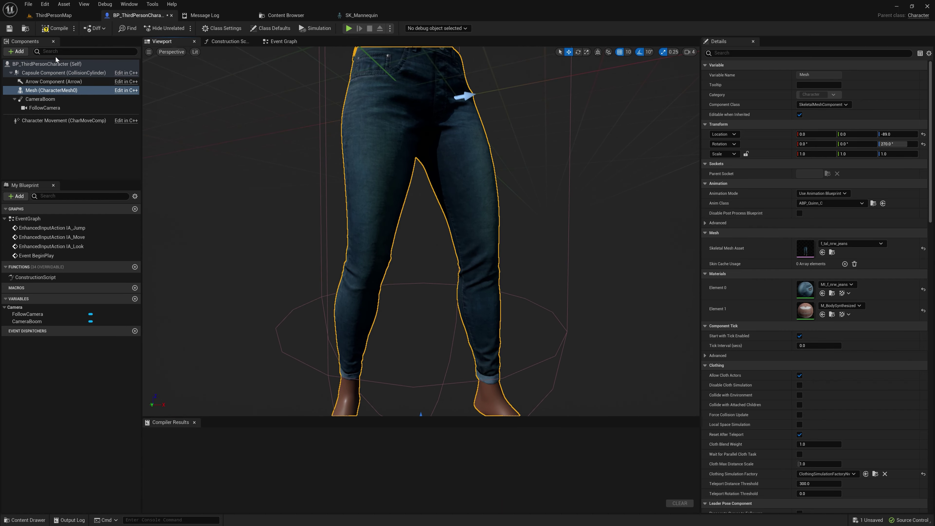
click(55, 28)
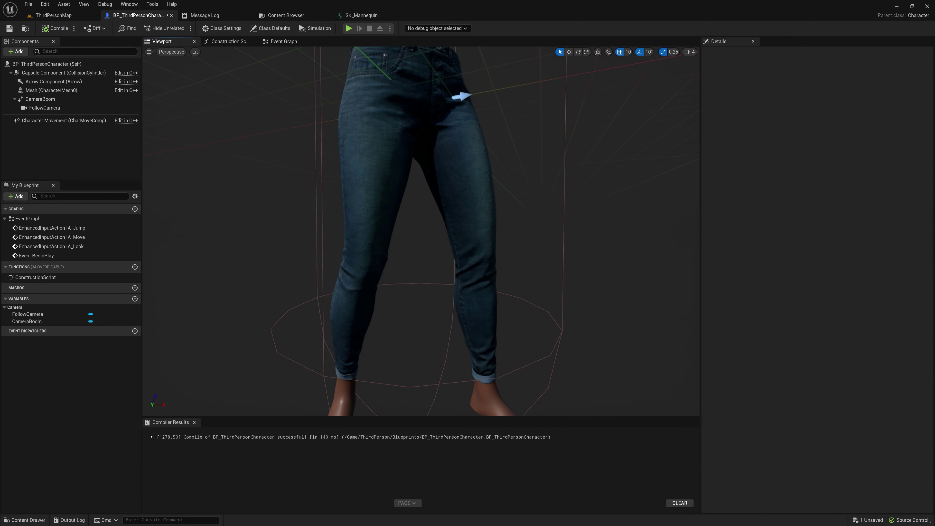
right_drag(420, 232, 420, 232)
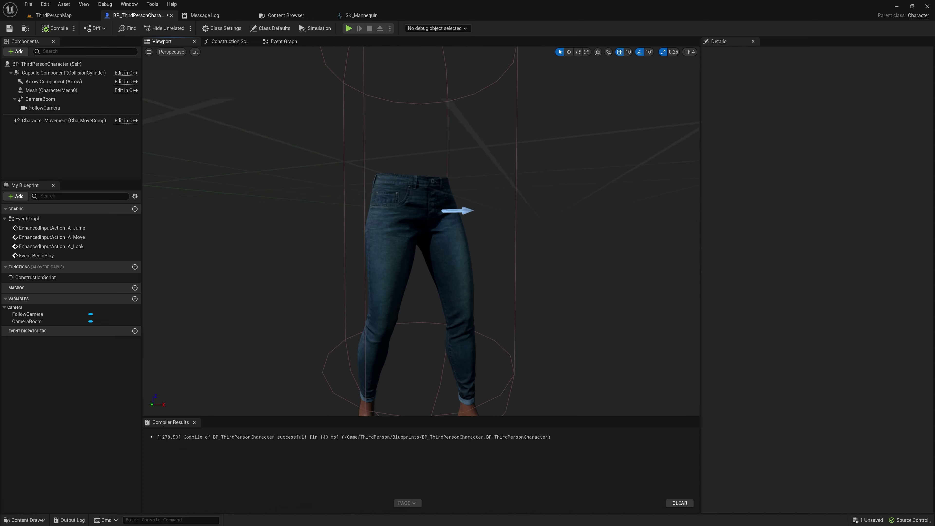
right_drag(282, 125, 281, 125)
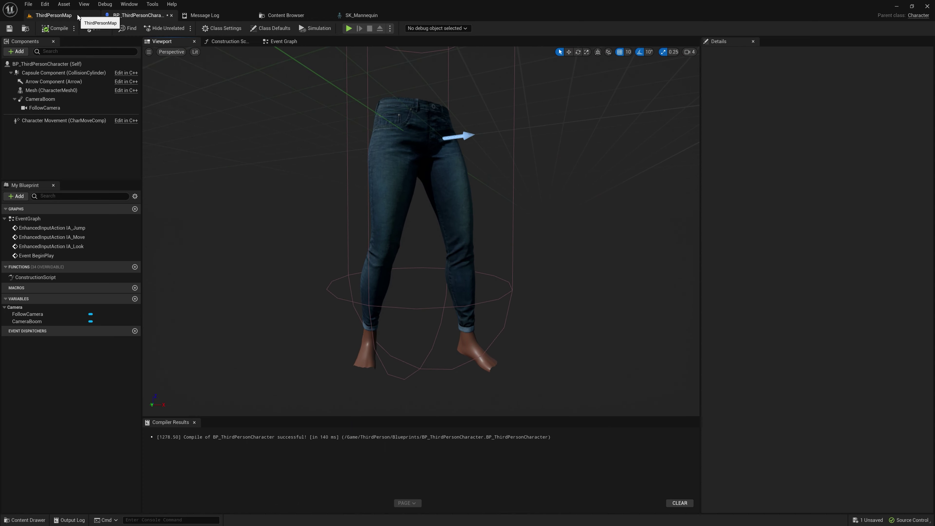
Step: Play ThirdPersonMap, walk the jeans character forward, then stop and go back to the blueprint
click(56, 15)
click(162, 28)
key(w)
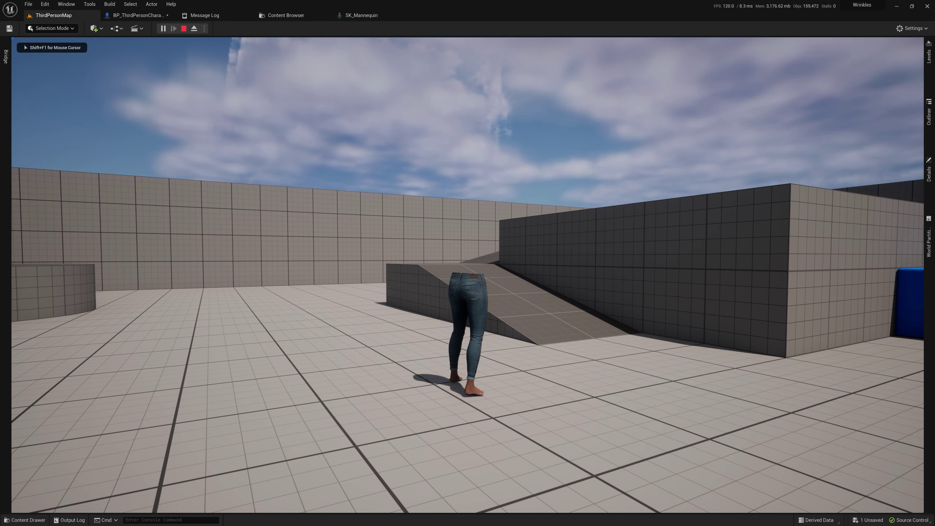
key(Escape)
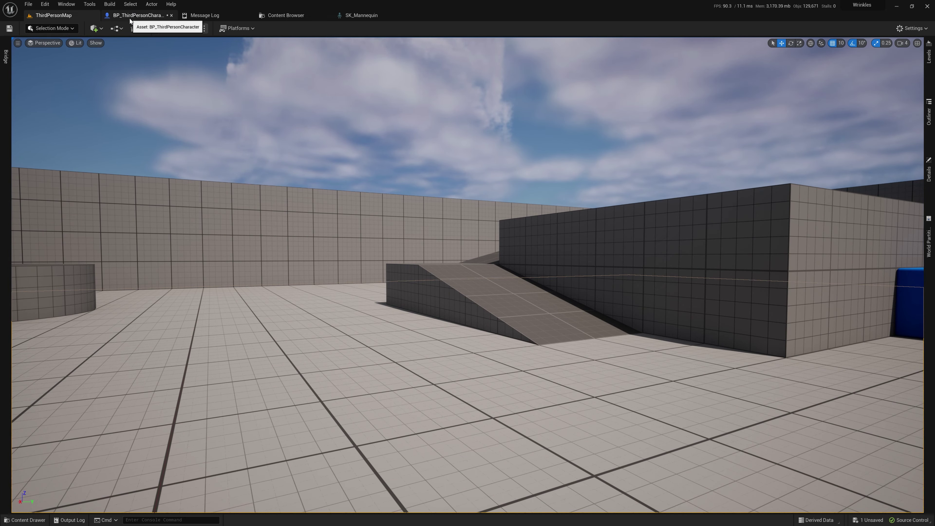
click(139, 16)
right_drag(420, 232, 405, 251)
Step: Set CameraBoom Location Z to -42 and Target Arm Length to about 79
click(57, 101)
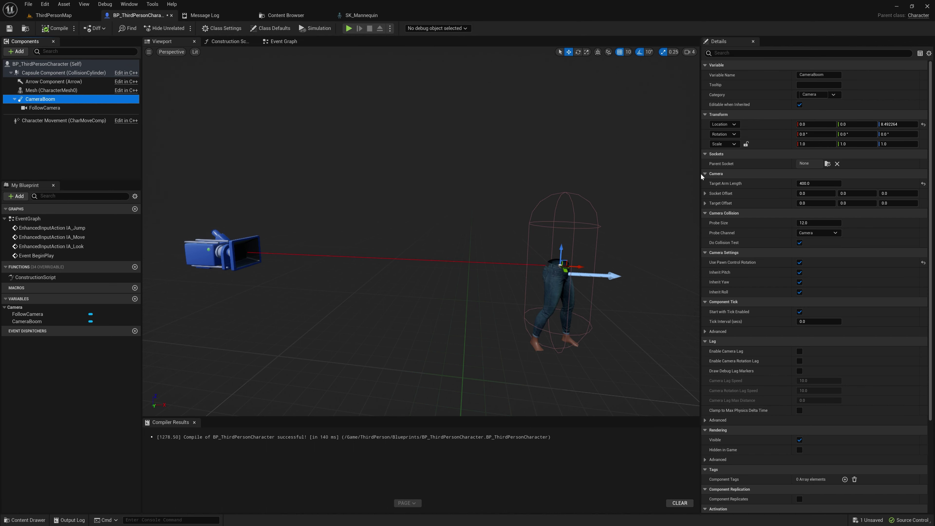
click(825, 180)
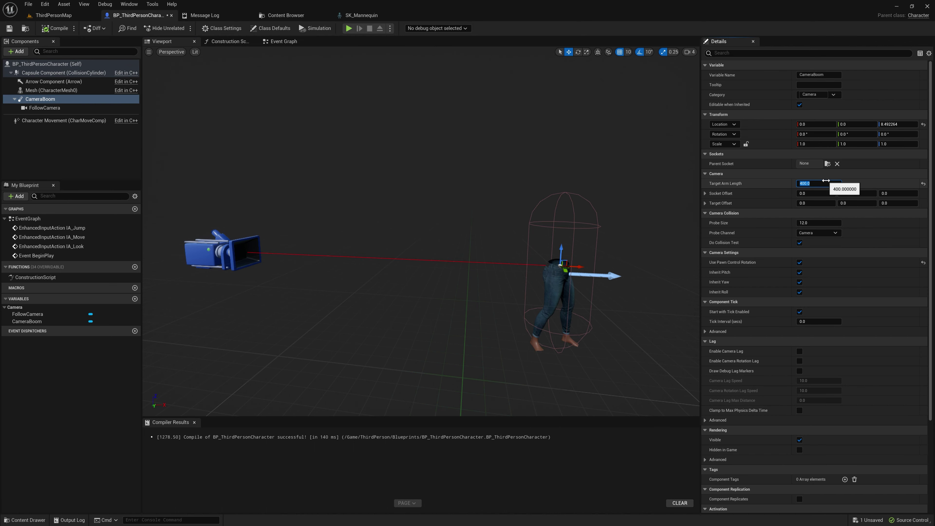
key(Return)
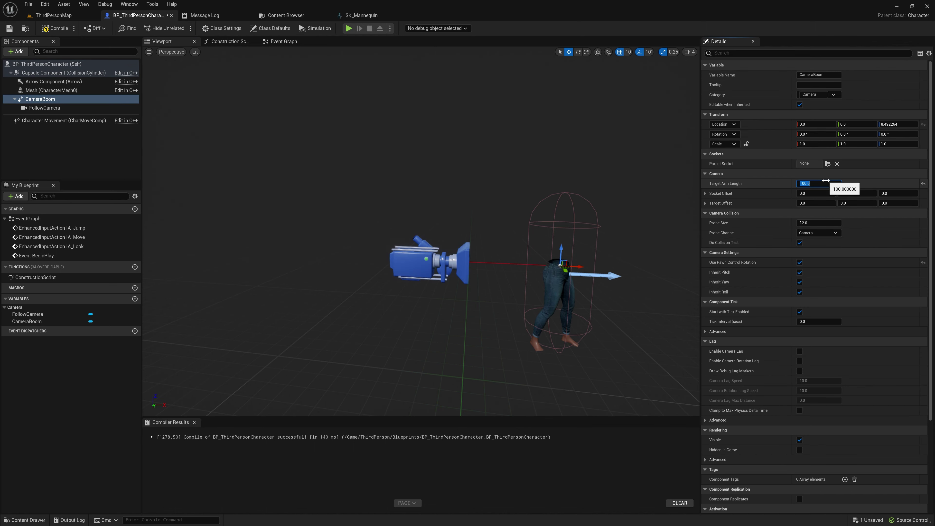
click(900, 124)
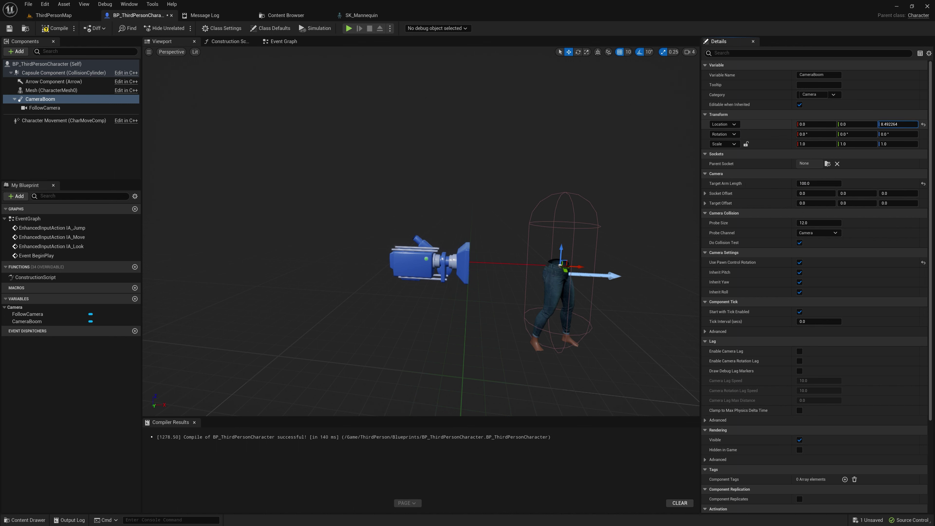
drag(899, 124, 875, 126)
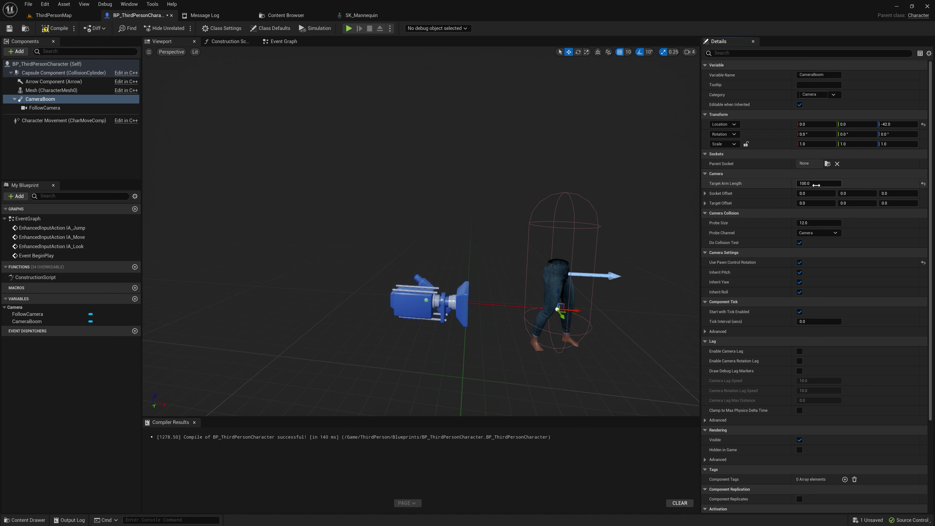
drag(817, 184, 807, 184)
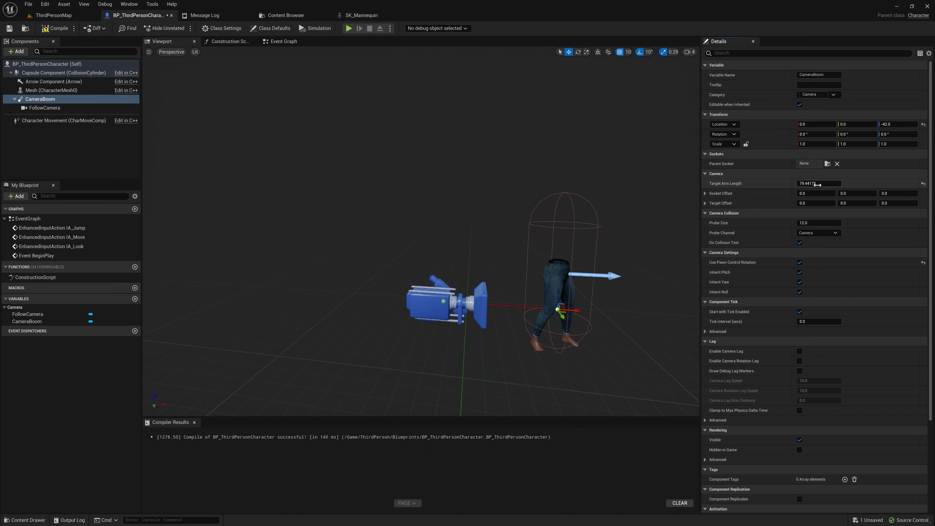
Step: Recompile, test-play ThirdPersonMap with the closer camera, and return to the blueprint
click(55, 28)
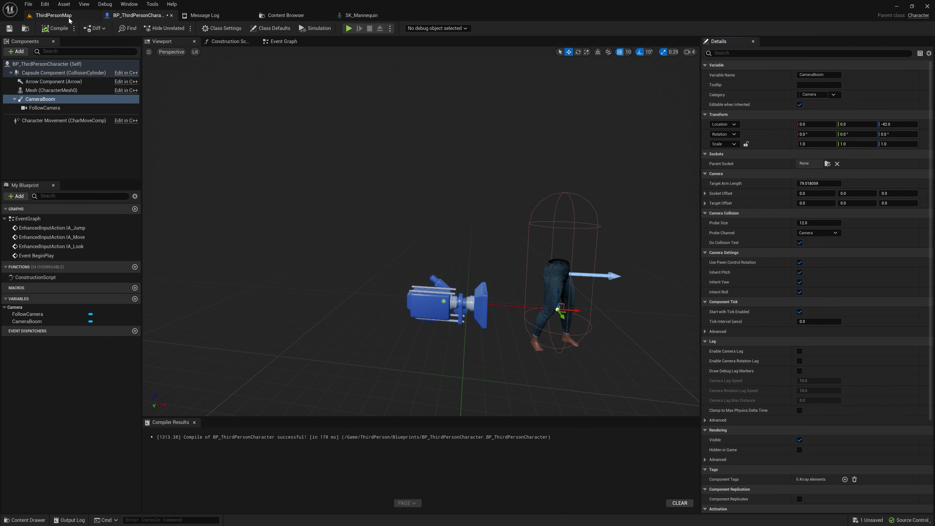
click(69, 16)
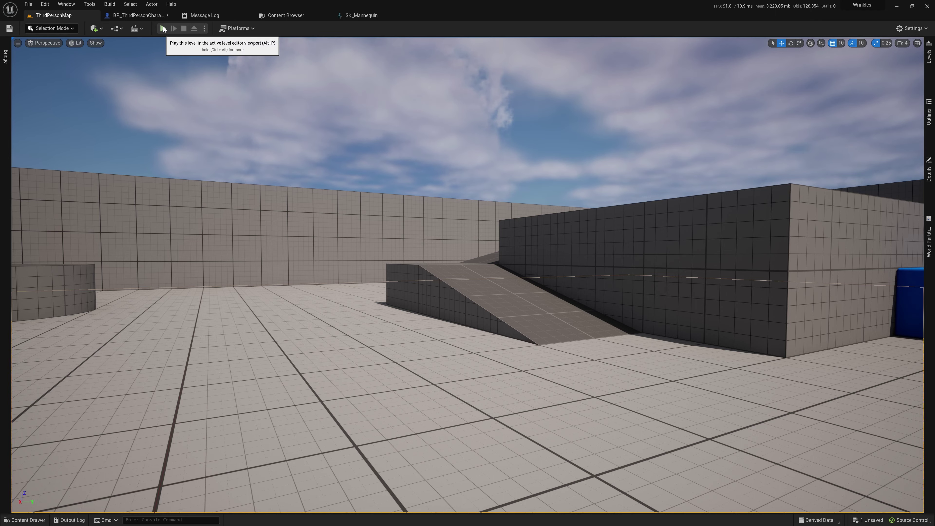
click(163, 29)
key(w)
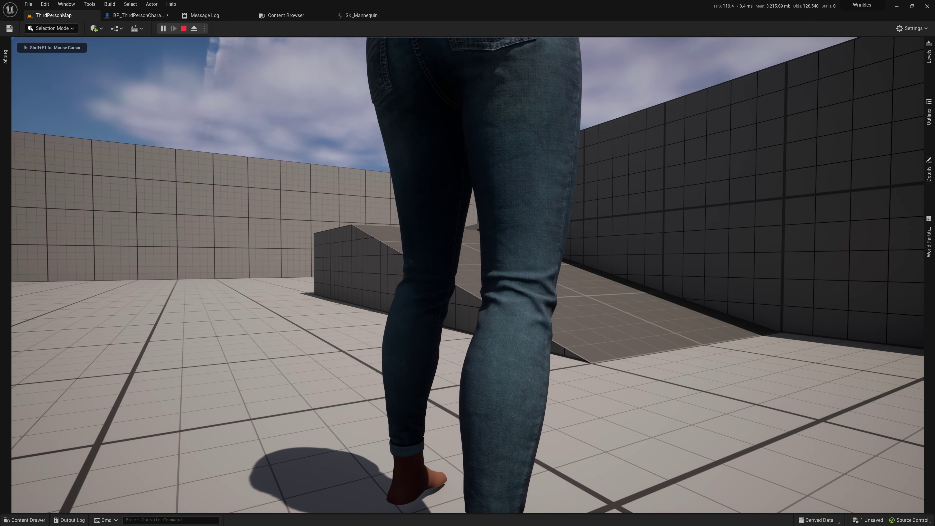
key(Escape)
click(136, 15)
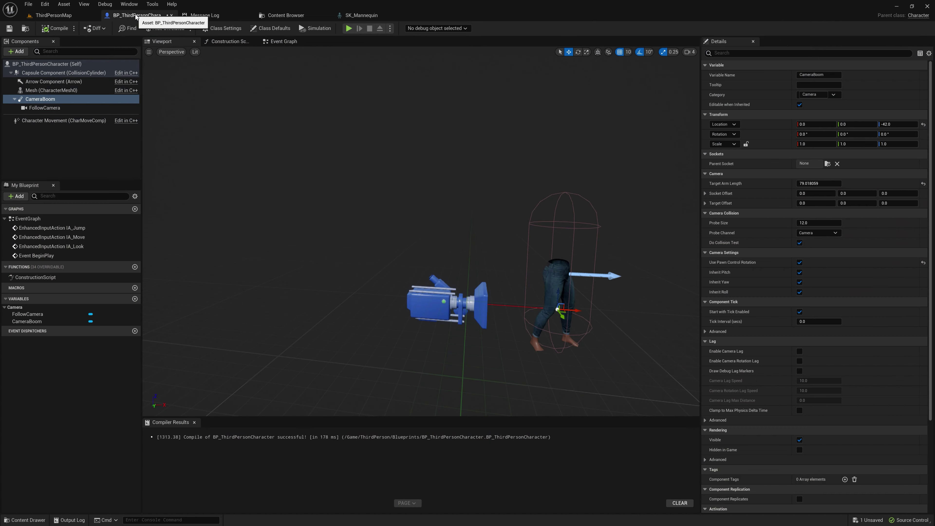
Step: Set the Character Movement component's Max Walk Speed to 120
click(73, 120)
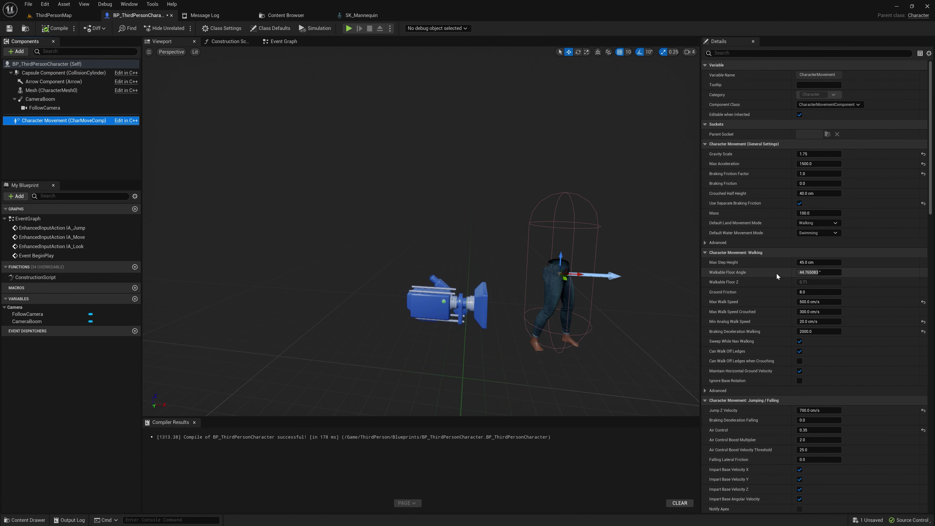
click(819, 302)
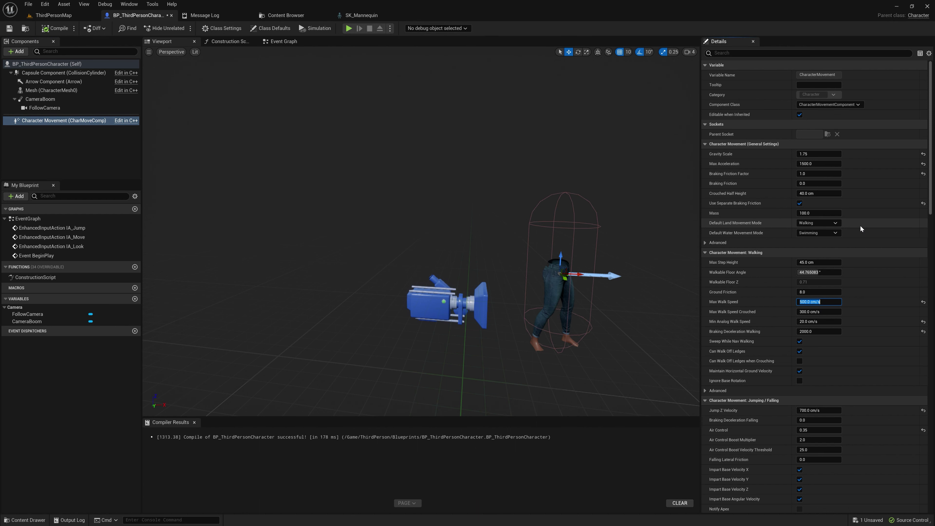
text(120)
key(Return)
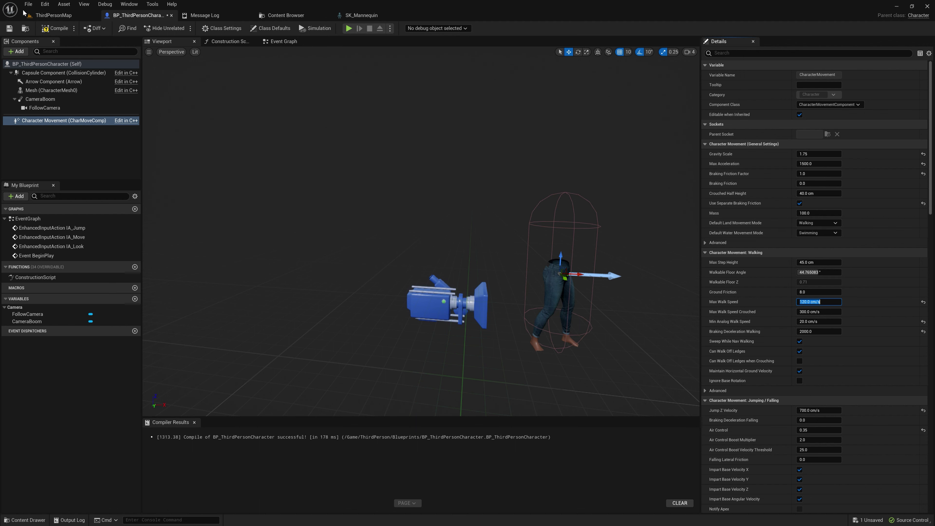
Step: Play ThirdPersonMap, walk the character toward the ramp, then stop and show the _Main folder
click(90, 17)
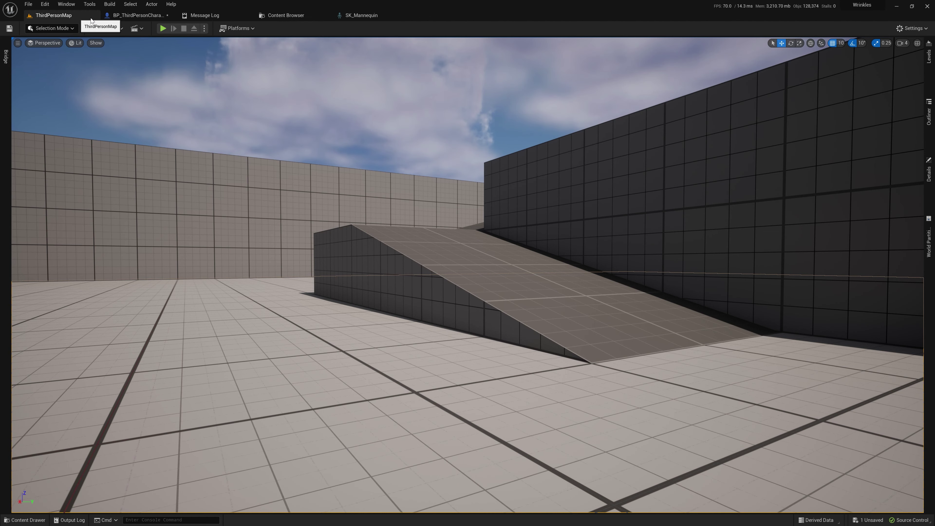
click(163, 29)
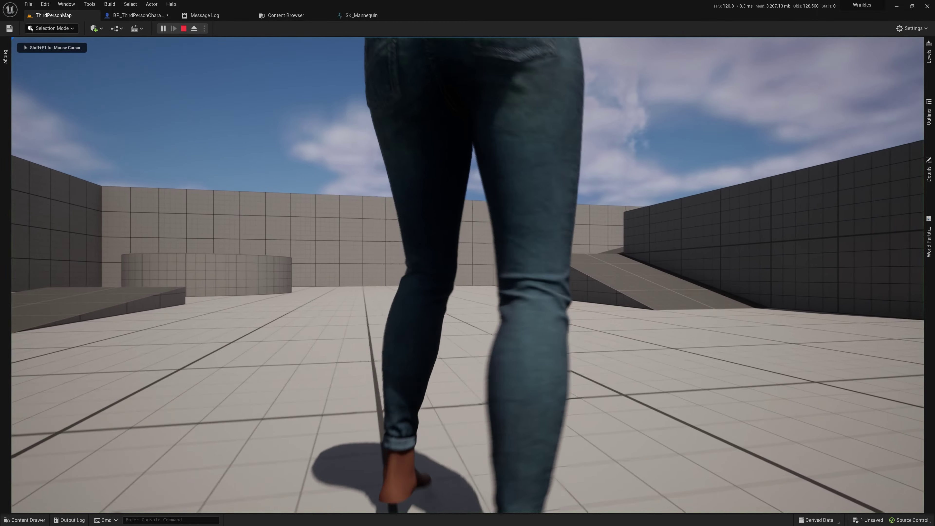
key(w)
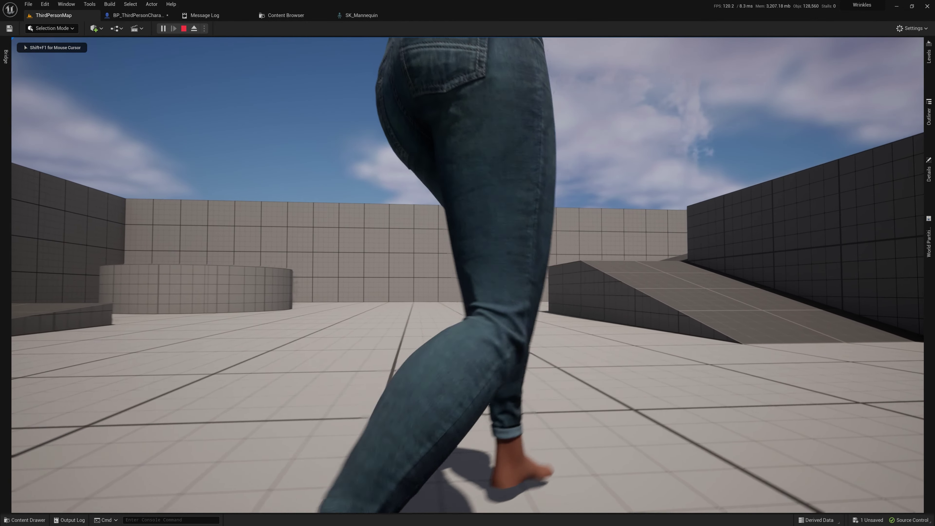
key(w)
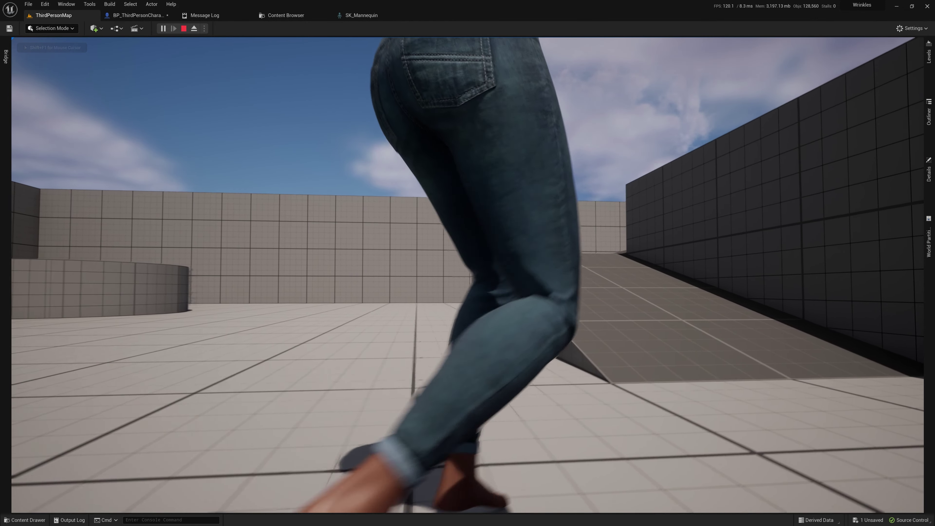
key(w)
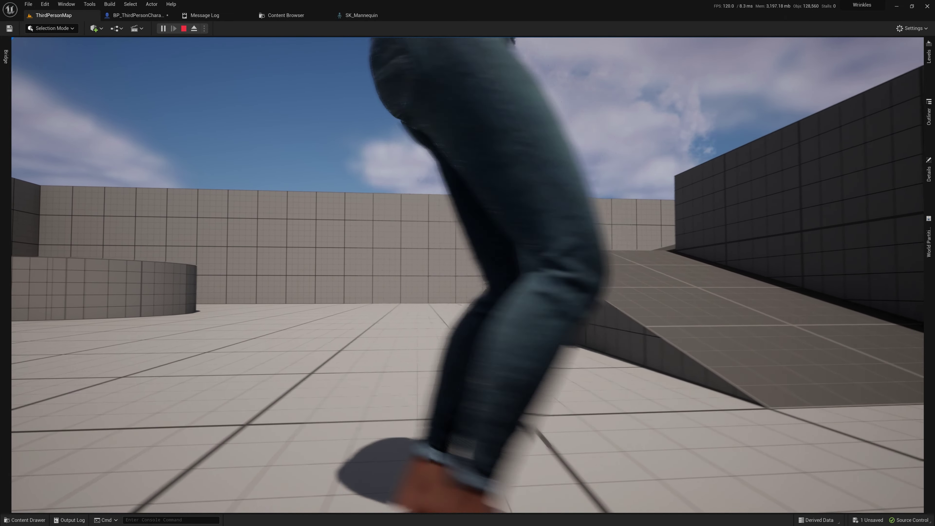
key(w)
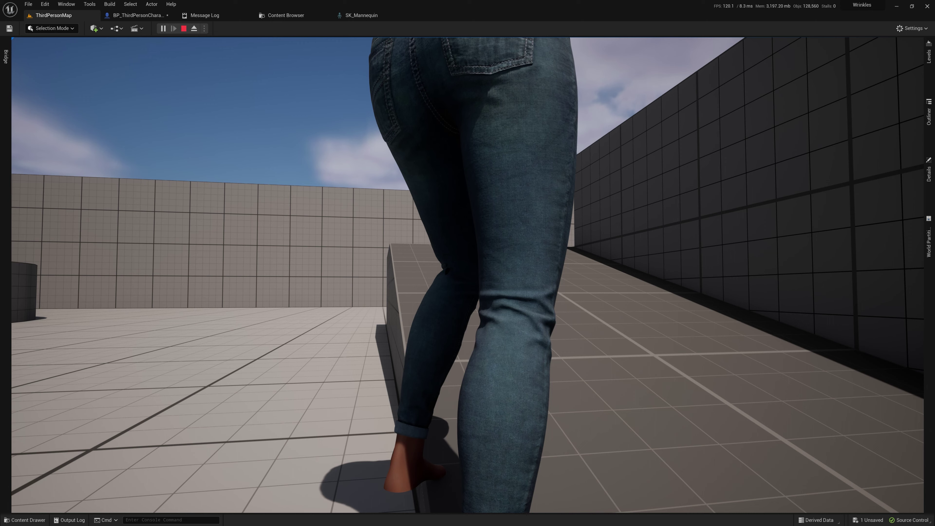
key(Escape)
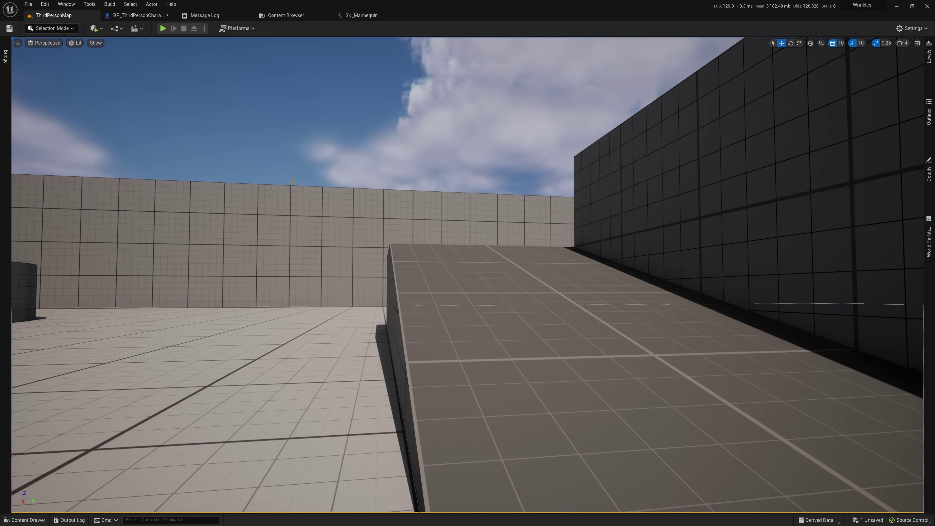
key(ctrl+space)
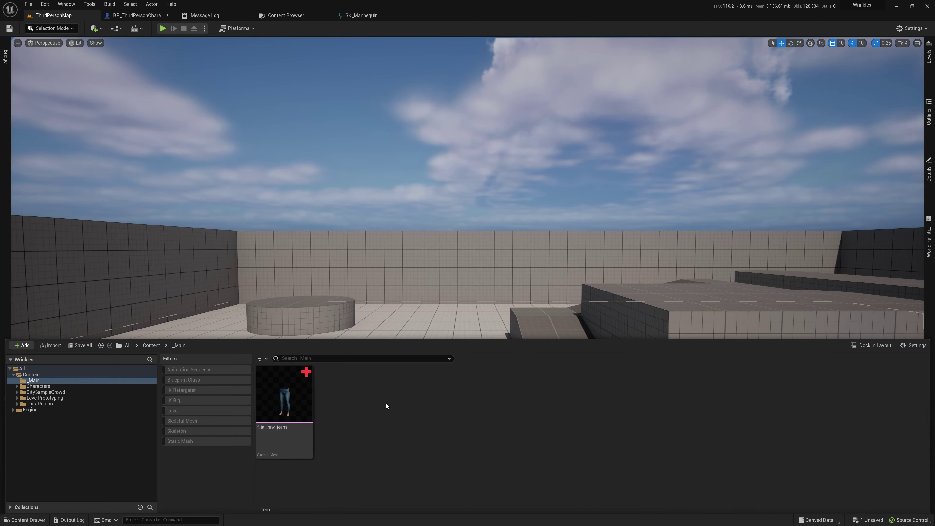
Step: Create a new material named M_Jeans in _Main
right_click(370, 402)
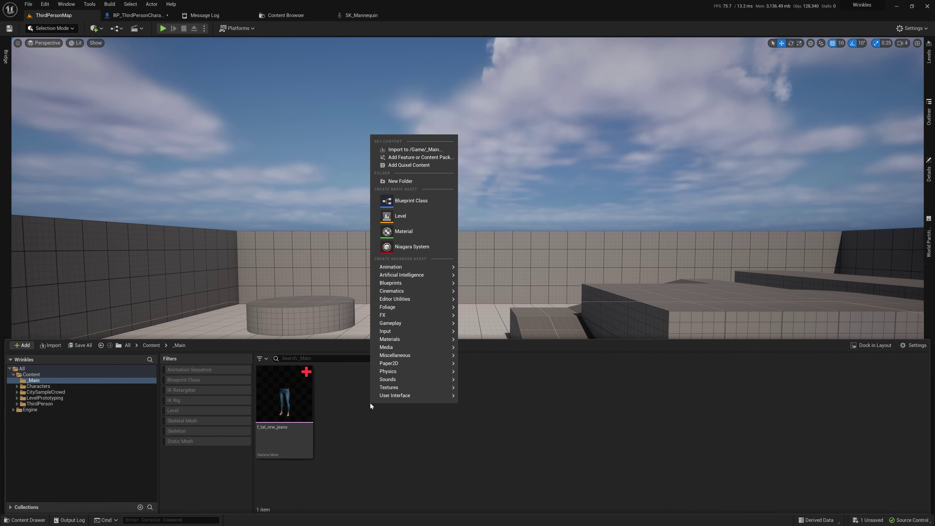
click(411, 235)
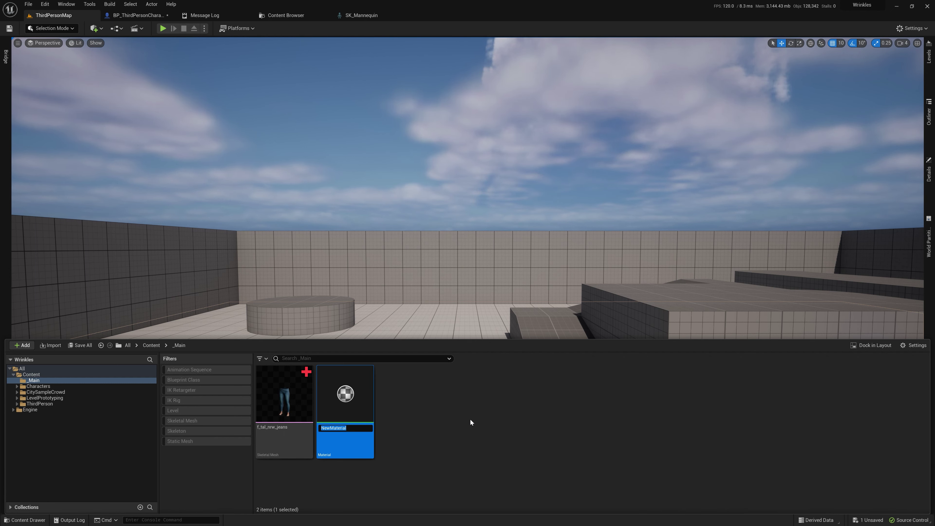
text(M)
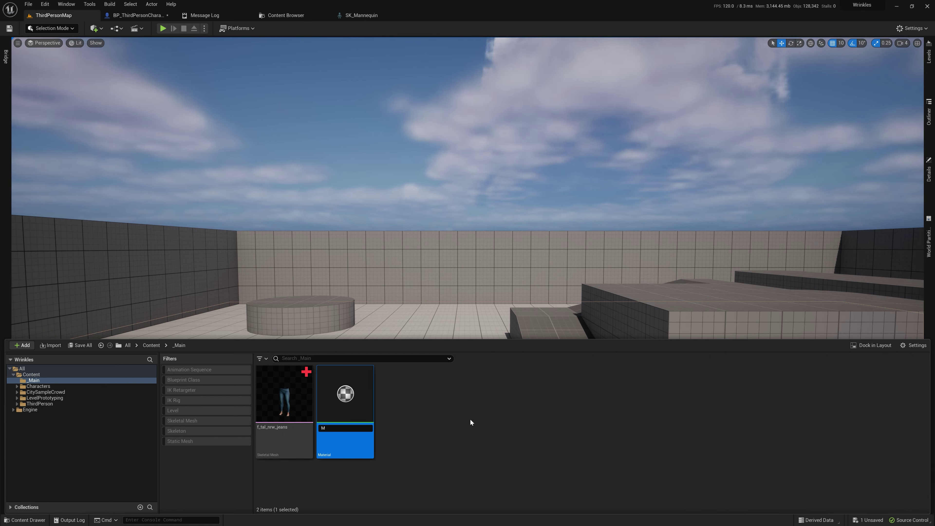
text(_Jeans)
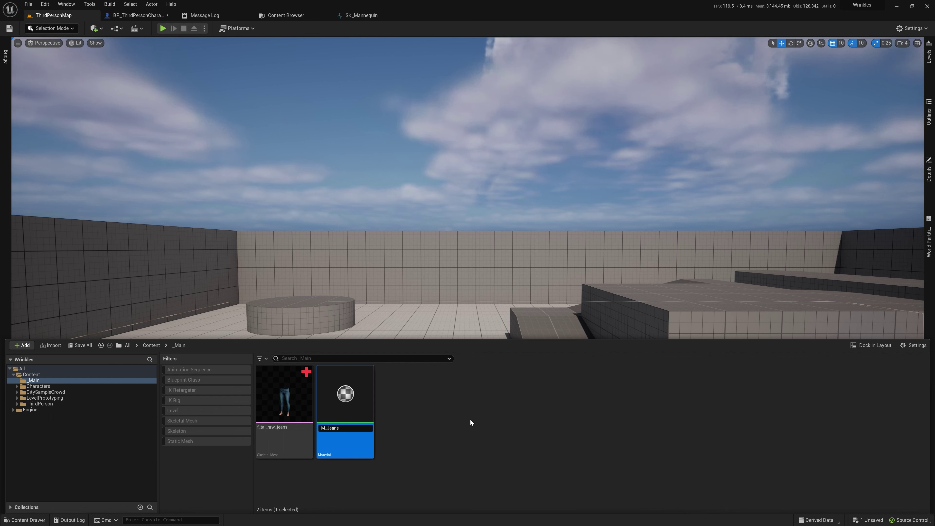
key(Return)
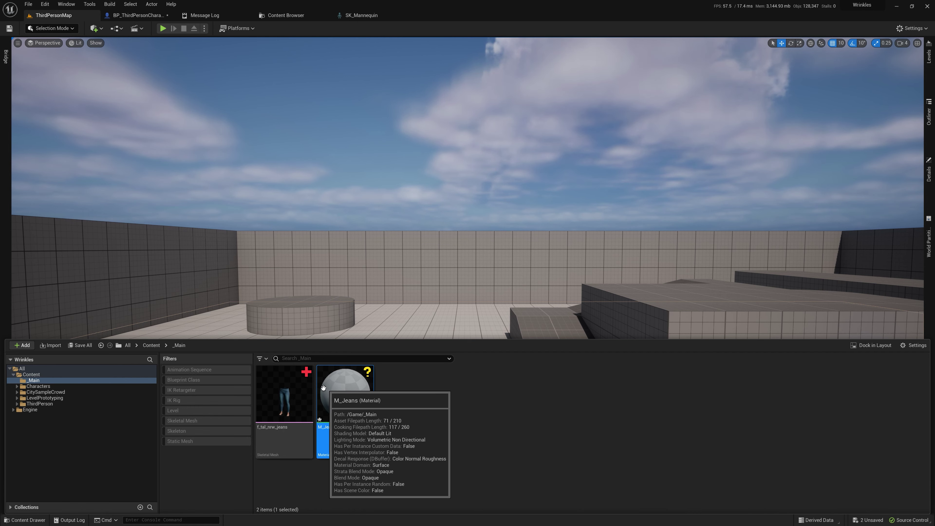
Step: Open f_tal_nrw_jeans and assign M_Jeans to material slot Element 0
double_click(285, 394)
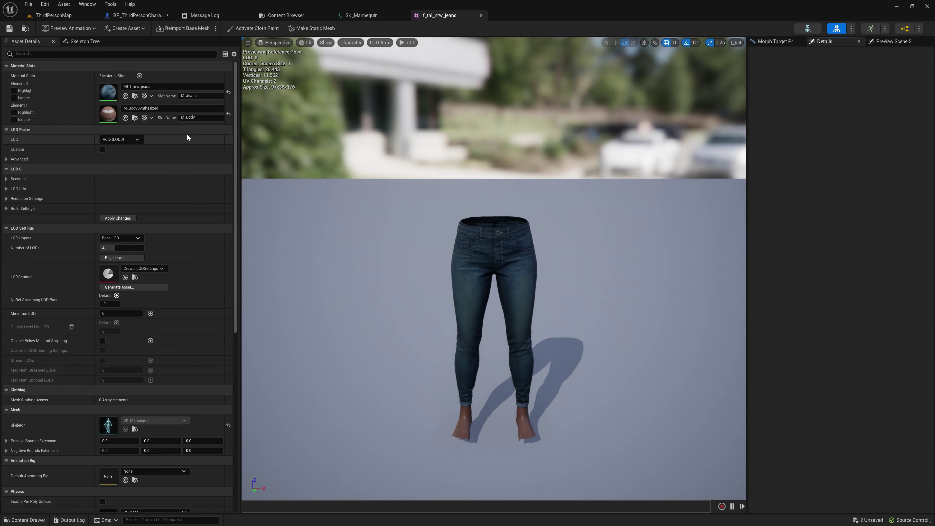
key(ctrl+space)
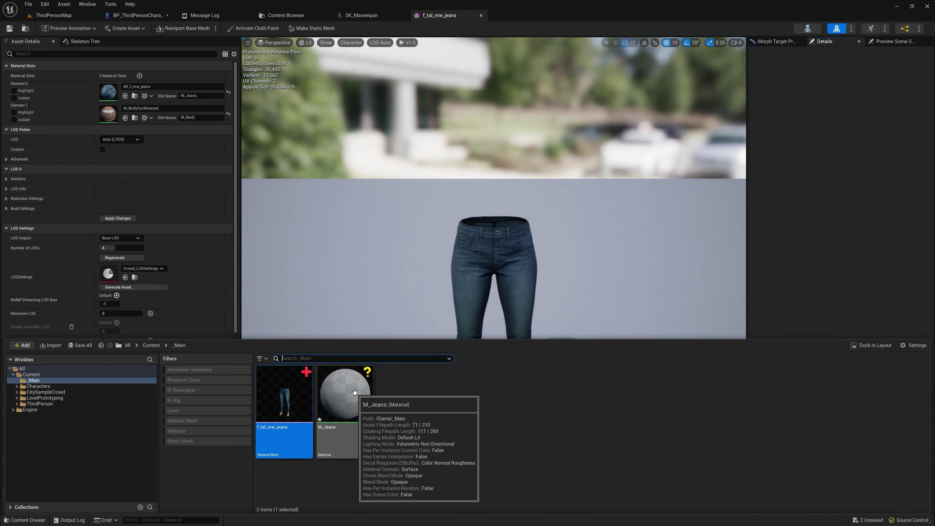
drag(345, 394, 113, 90)
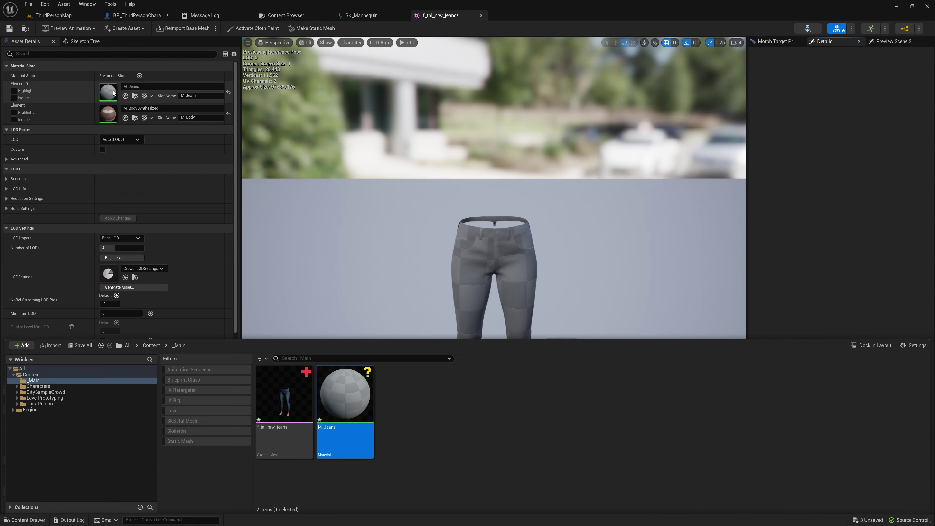
Step: Open the M_Jeans material and browse the content to the CitySampleCrowd folder
double_click(347, 388)
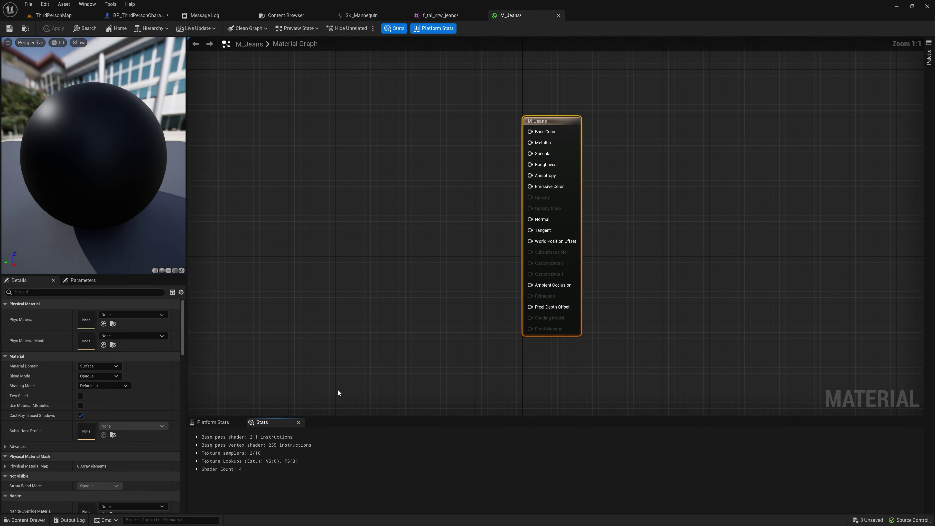
key(ctrl+space)
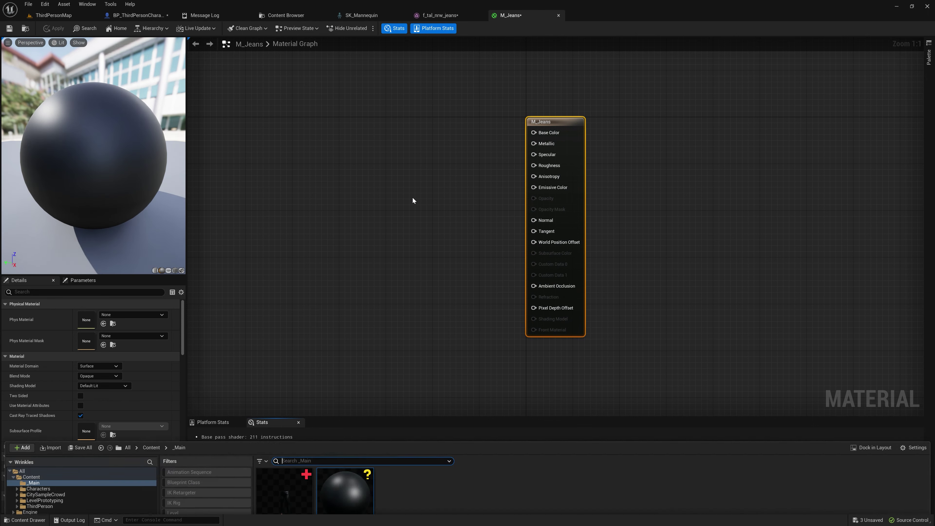
click(155, 345)
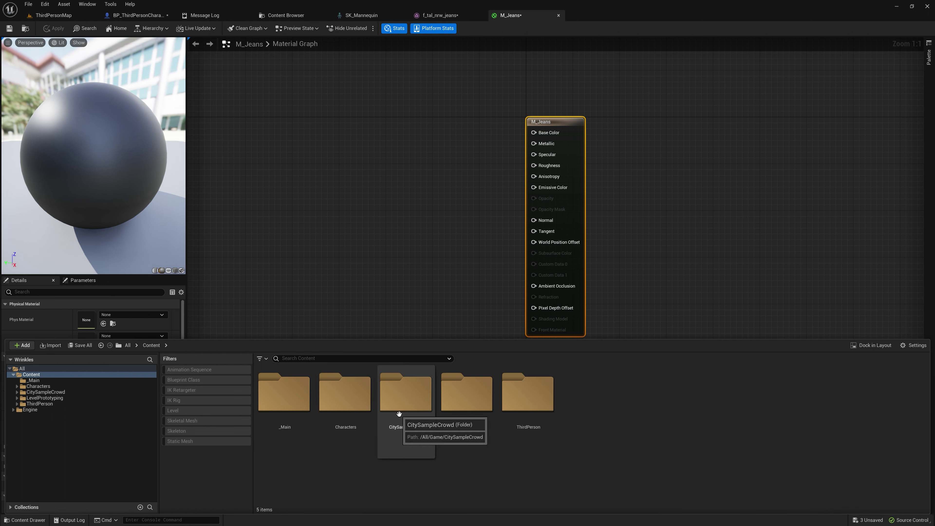
double_click(396, 388)
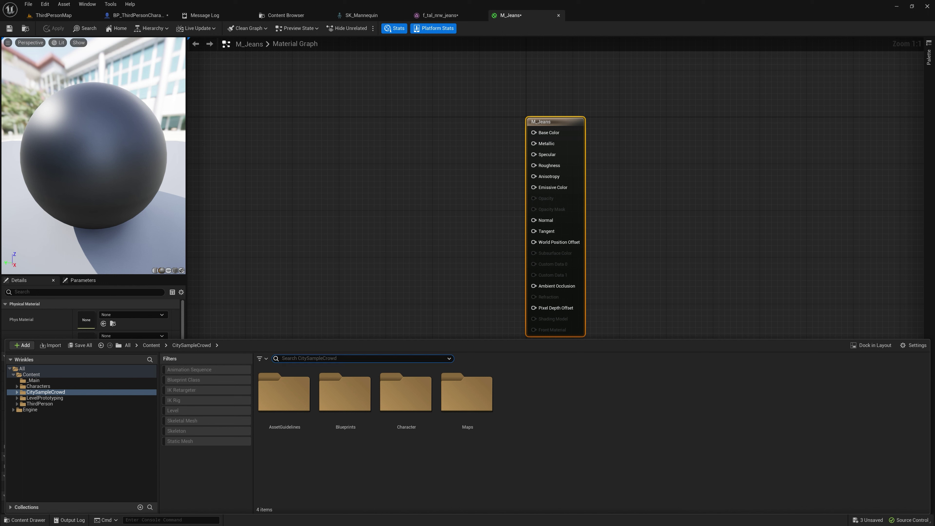
Step: Search CitySampleCrowd for 'jeans' and select the btm_jeans_slm_D texture
text(jeans)
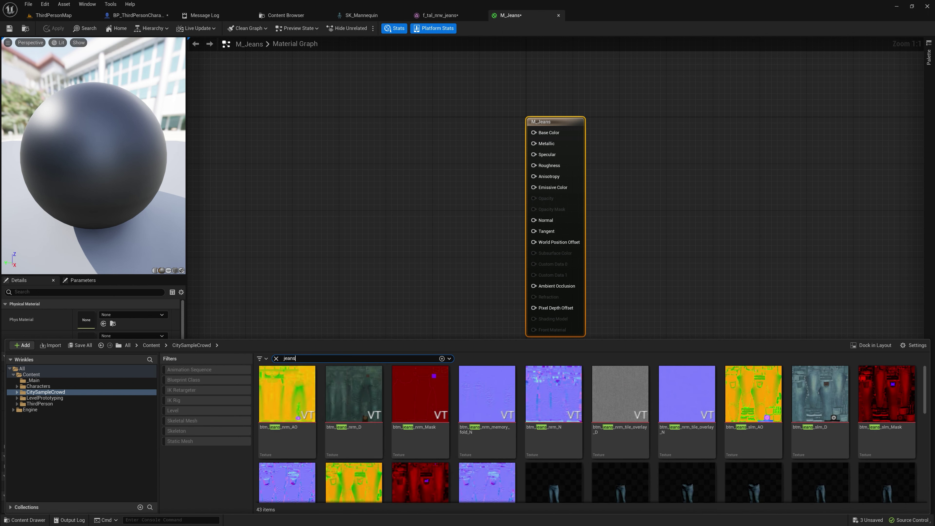
mouse_move(431, 401)
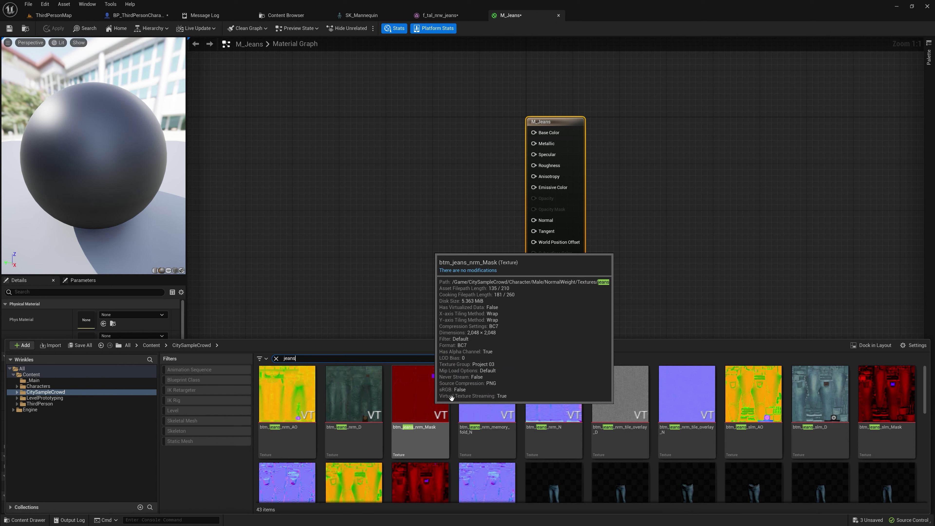
mouse_move(829, 390)
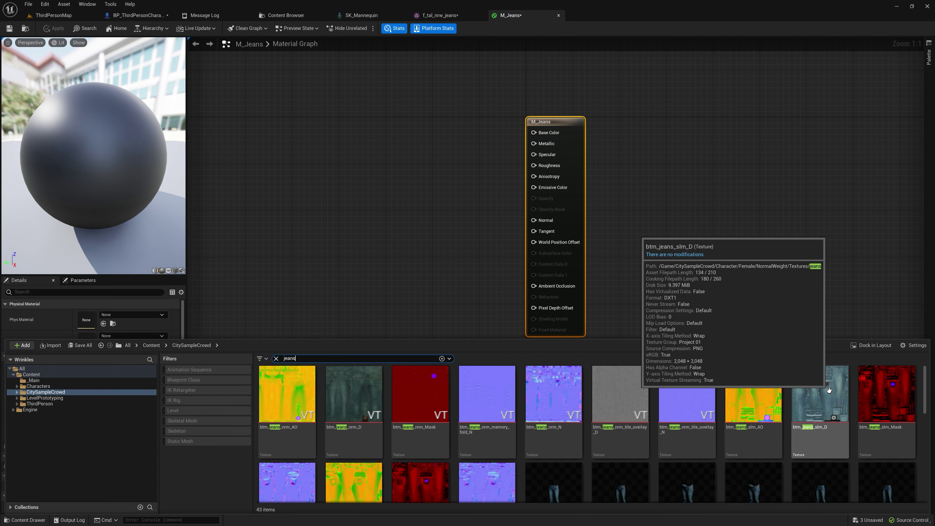
scroll(828, 389, down, 2)
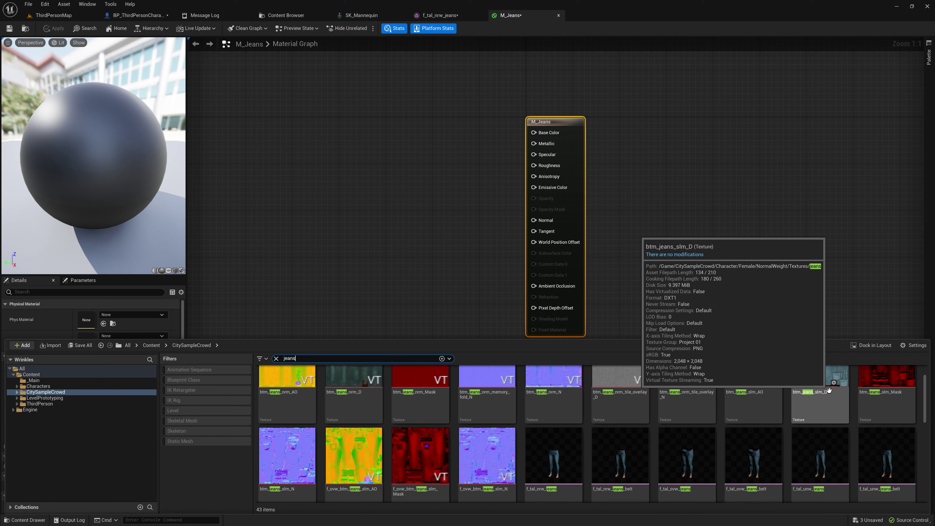
click(820, 405)
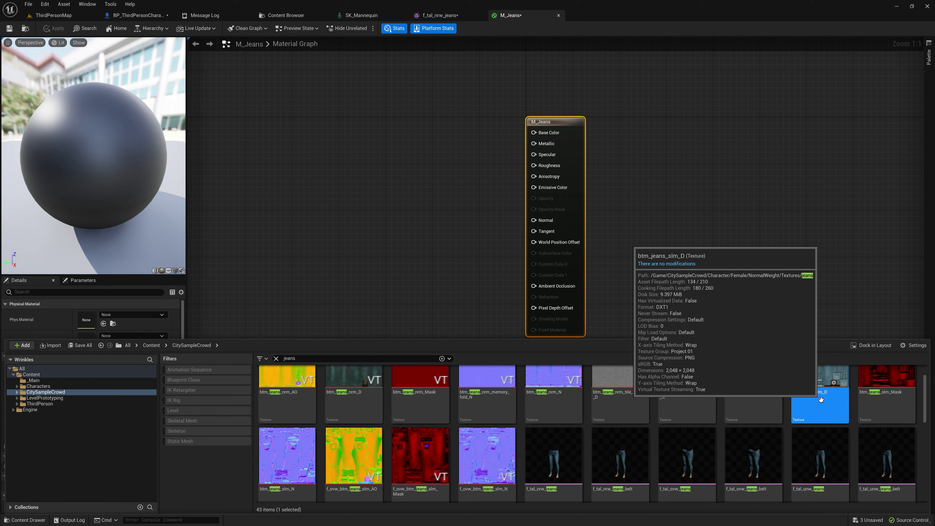
mouse_move(289, 455)
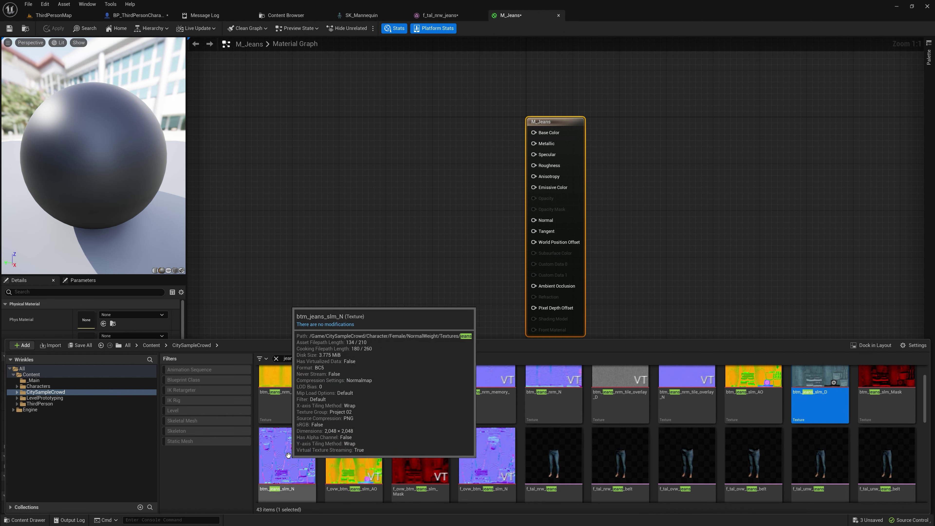
Step: Copy the btm_jeans_slm_D and btm_jeans_slm_N textures into the _Main folder
ctrl+click(288, 463)
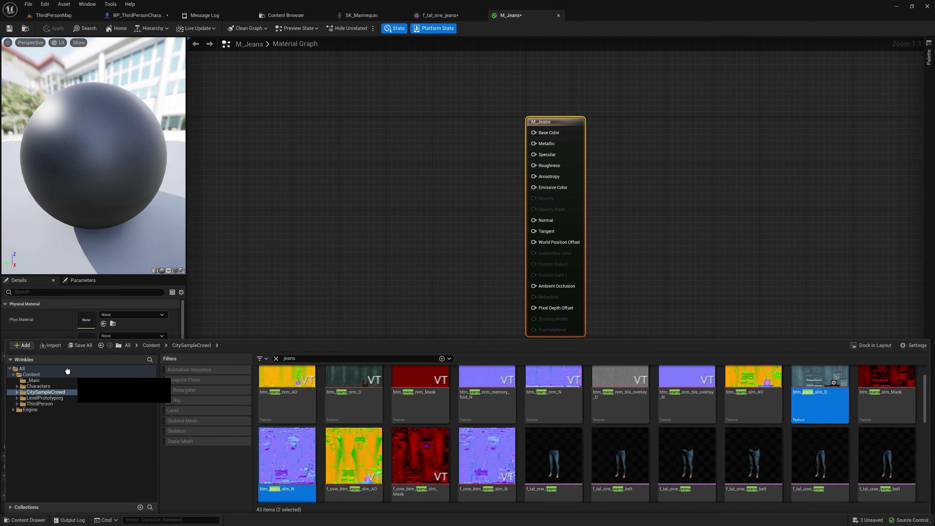
drag(68, 370, 58, 390)
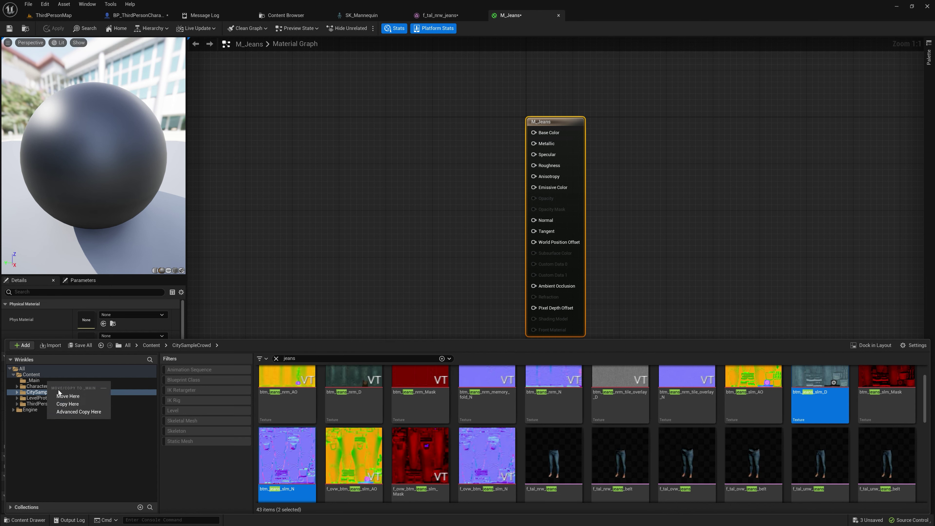
click(75, 403)
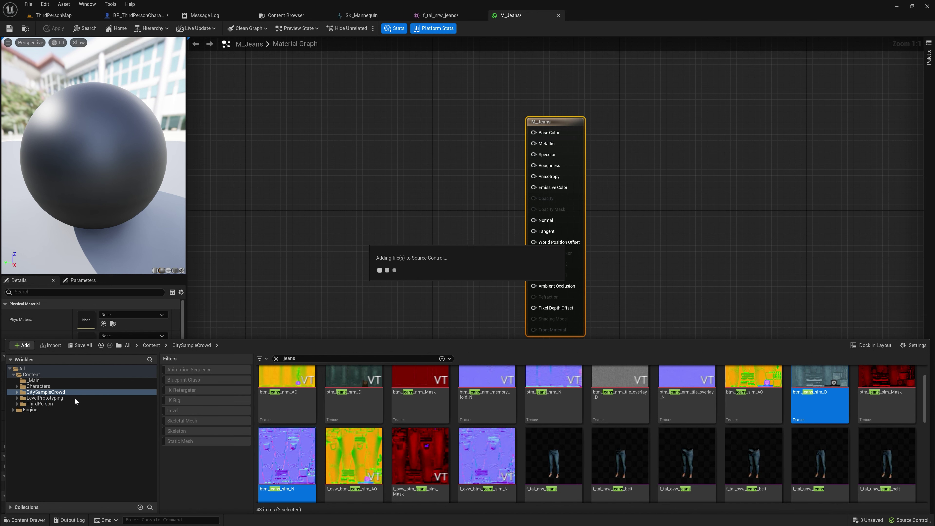
Step: Open _Main with the jeans search cleared and select btm_jeans_slm_D
click(62, 380)
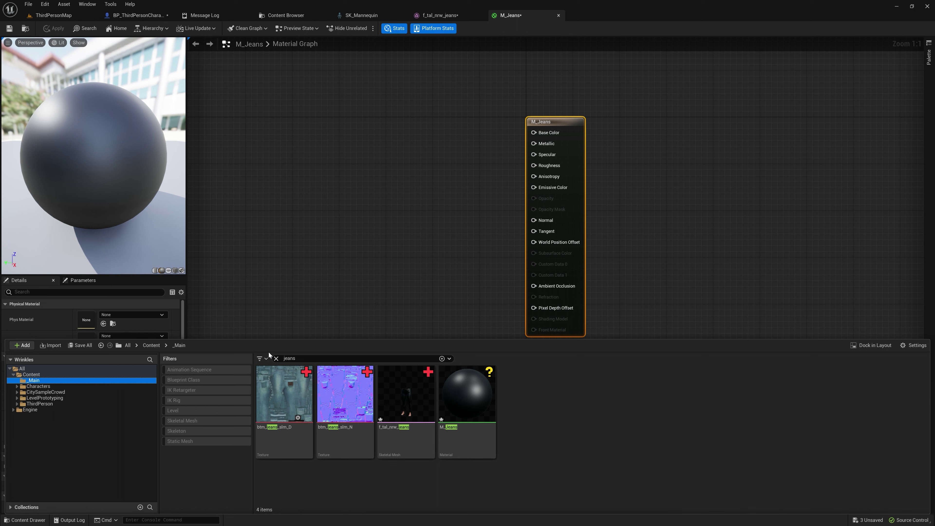
click(276, 359)
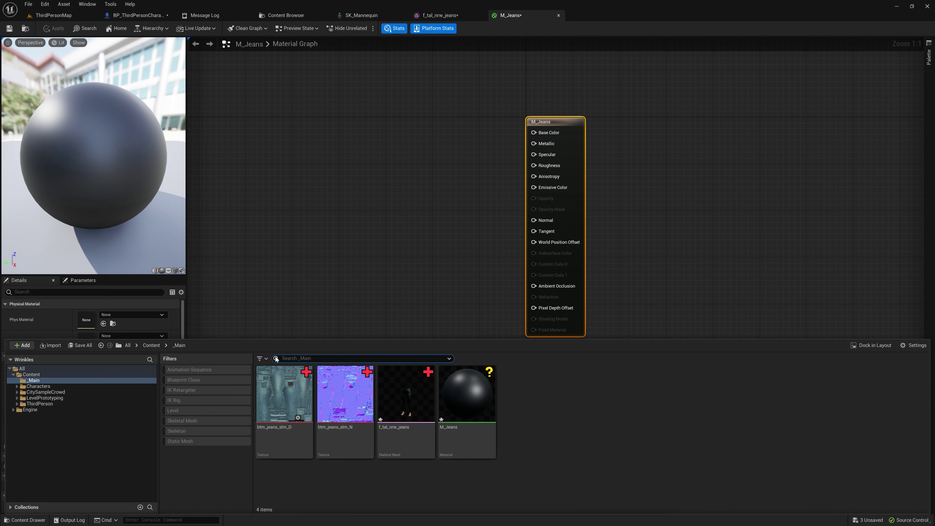
click(279, 392)
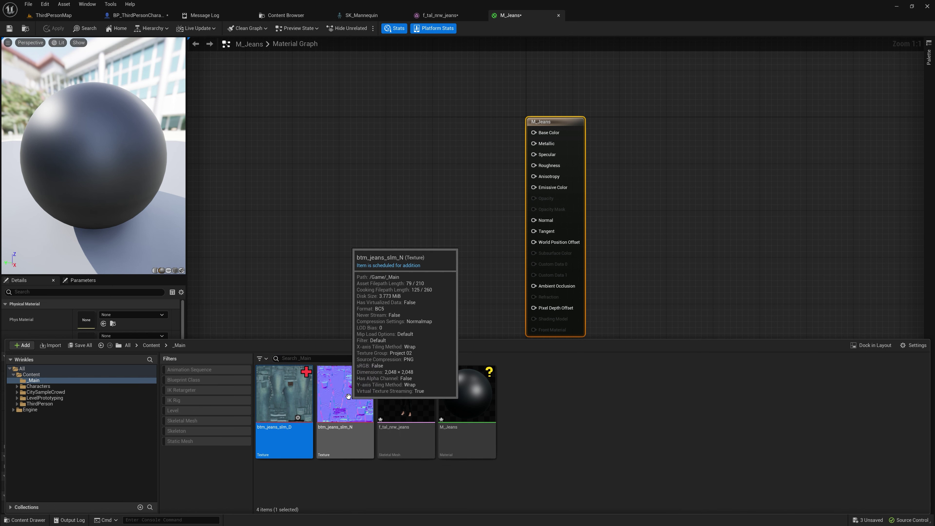
Step: Place both jeans textures into the M_Jeans graph as stacked texture samples
ctrl+click(344, 392)
drag(270, 391, 356, 160)
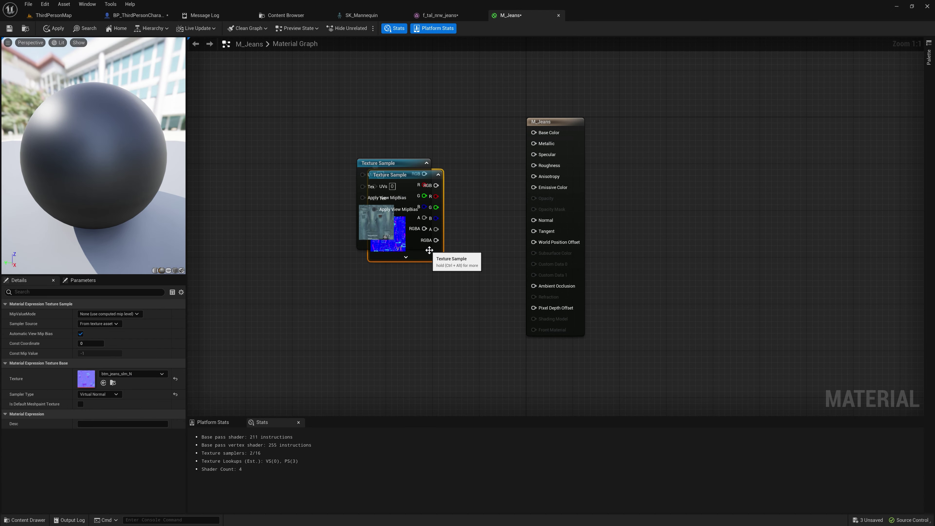
drag(433, 170, 416, 269)
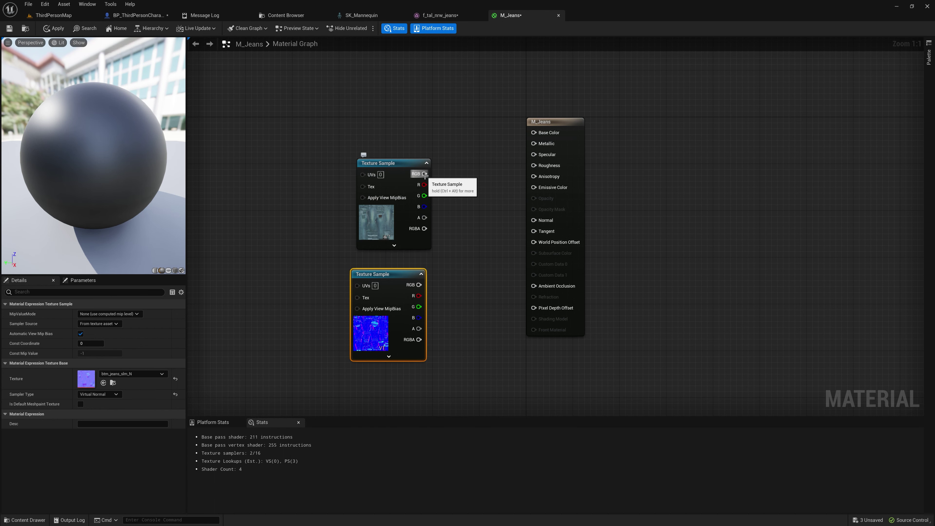
Step: Wire btm_jeans_slm_D to Base Color and btm_jeans_slm_N to Normal, then apply and save
drag(424, 173, 533, 132)
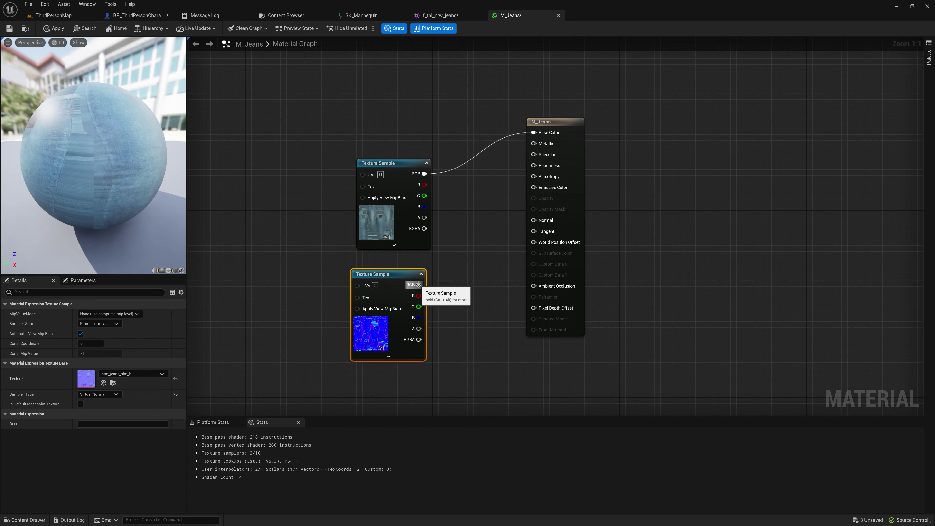
drag(418, 284, 469, 286)
click(464, 283)
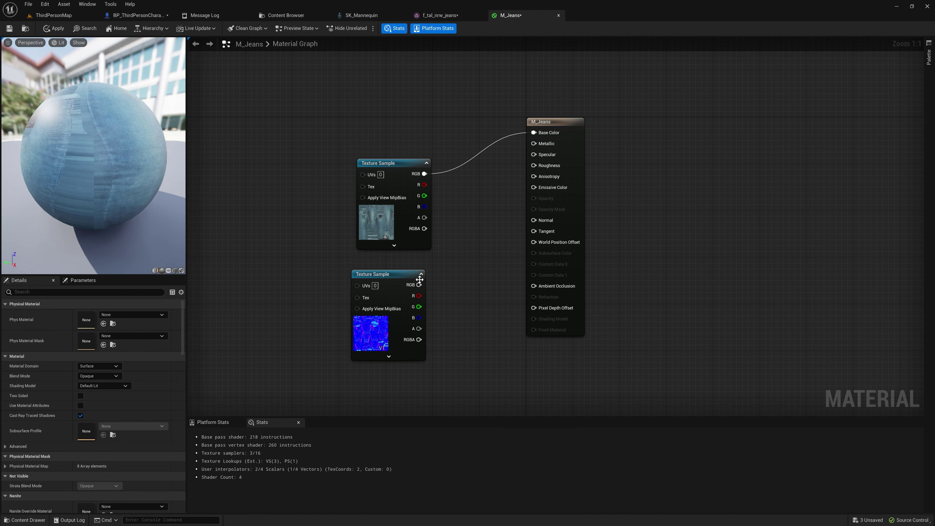
drag(421, 289, 538, 221)
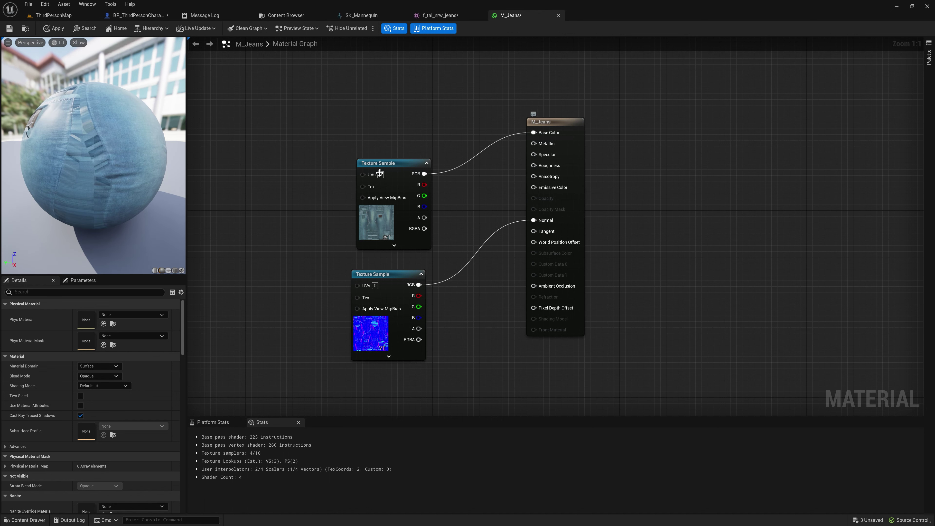
click(63, 30)
click(9, 29)
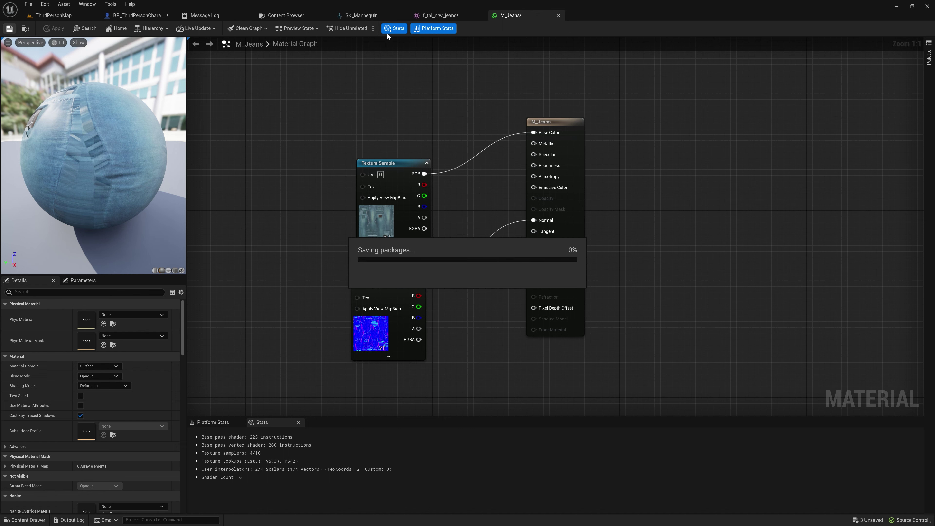
Step: Inspect the denim jeans up close in the f_tal_nrw_jeans mesh and BP_ThirdPersonCharacter views
click(444, 16)
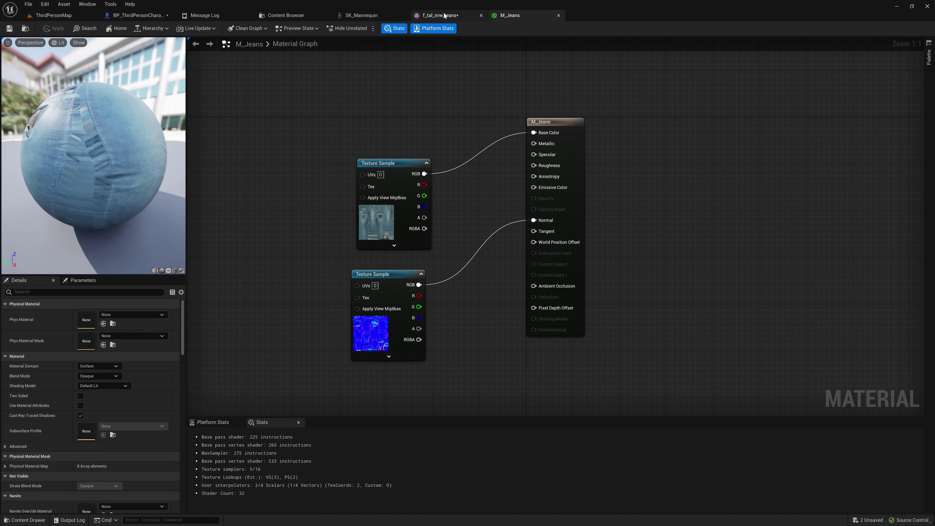
right_drag(493, 269, 504, 284)
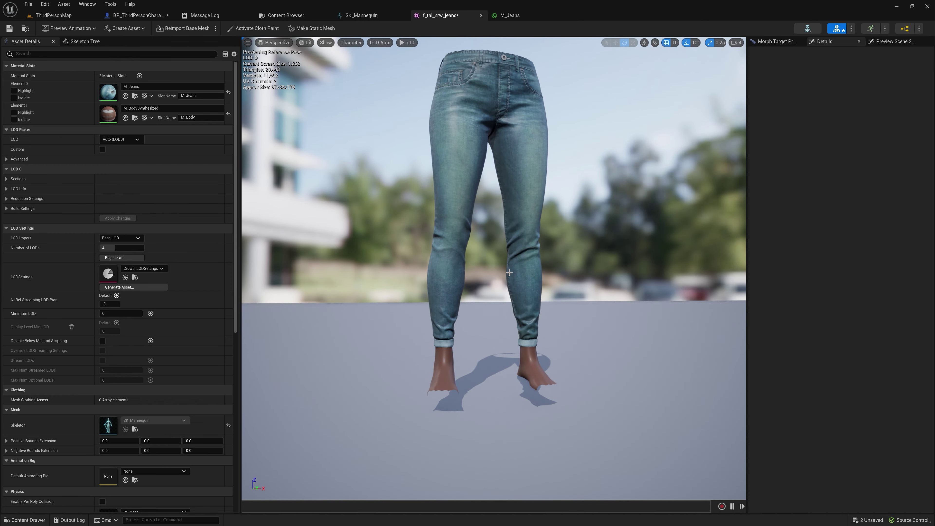
click(136, 15)
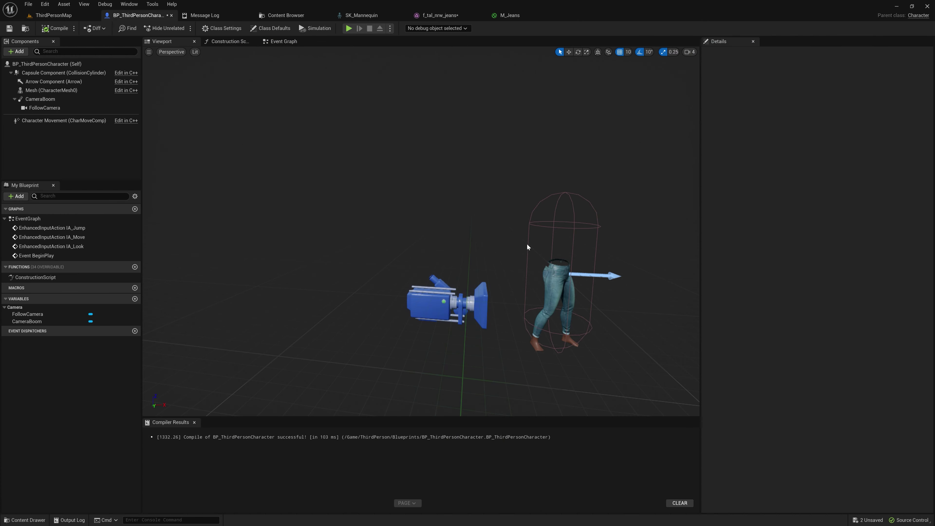
right_drag(515, 258, 527, 247)
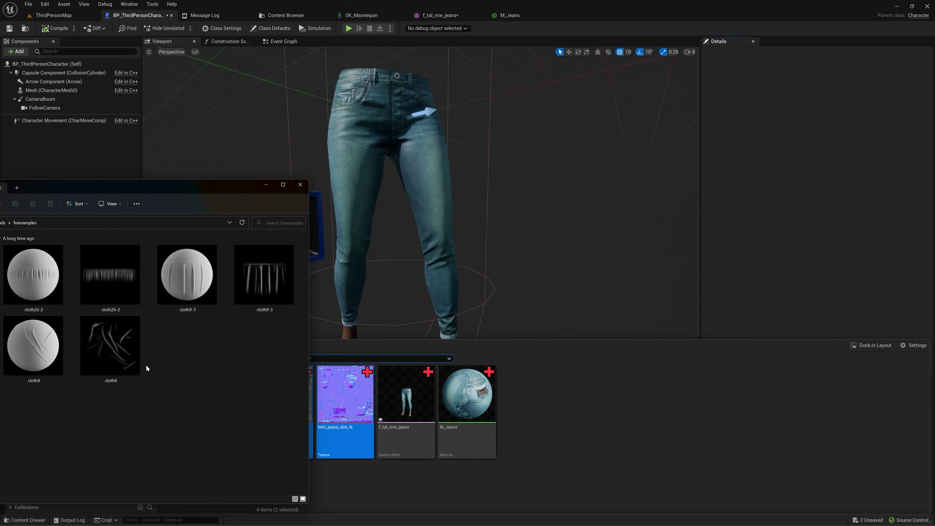
Step: Import the cloth4 wrinkle image from Explorer into _Main and confirm it in the Content Drawer
click(122, 354)
drag(122, 354, 561, 394)
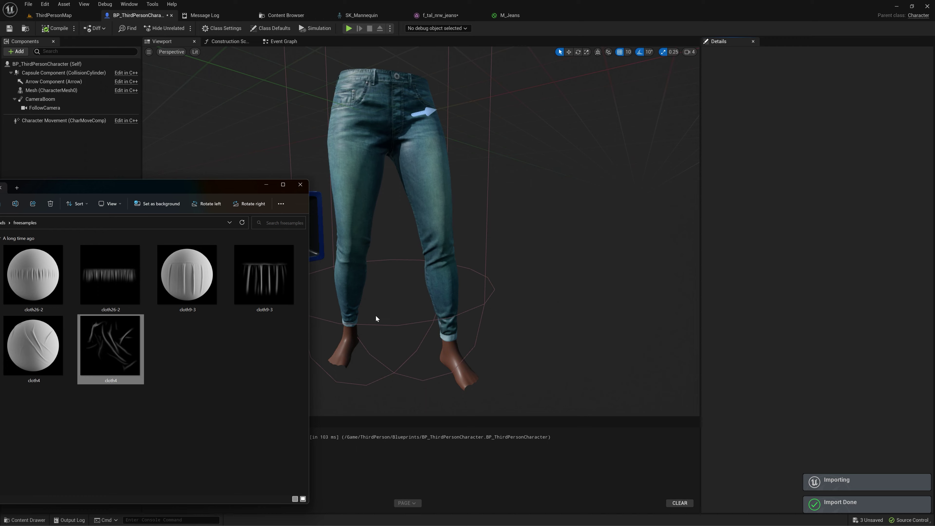
click(300, 185)
key(ctrl+space)
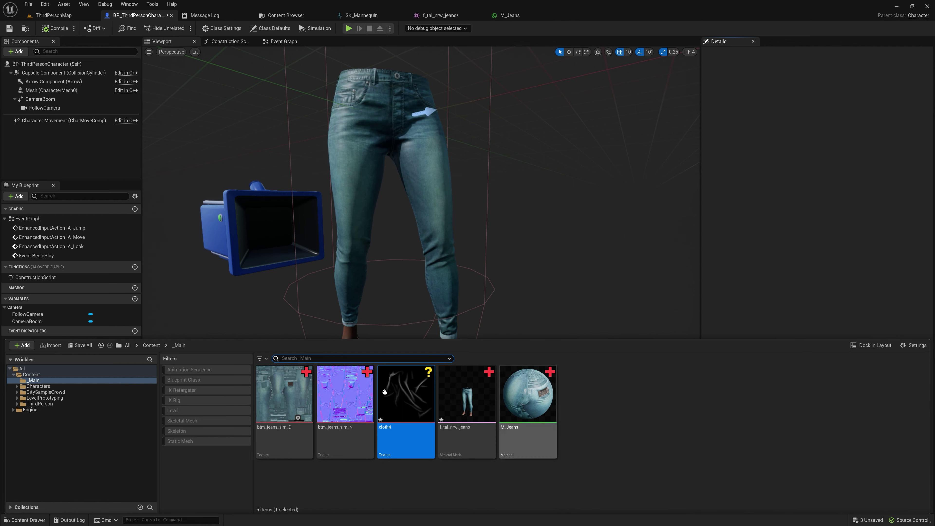
click(506, 15)
Step: Drop cloth4 from the Content Drawer into the M_Jeans graph as a Texture Sample node
right_drag(480, 359, 530, 183)
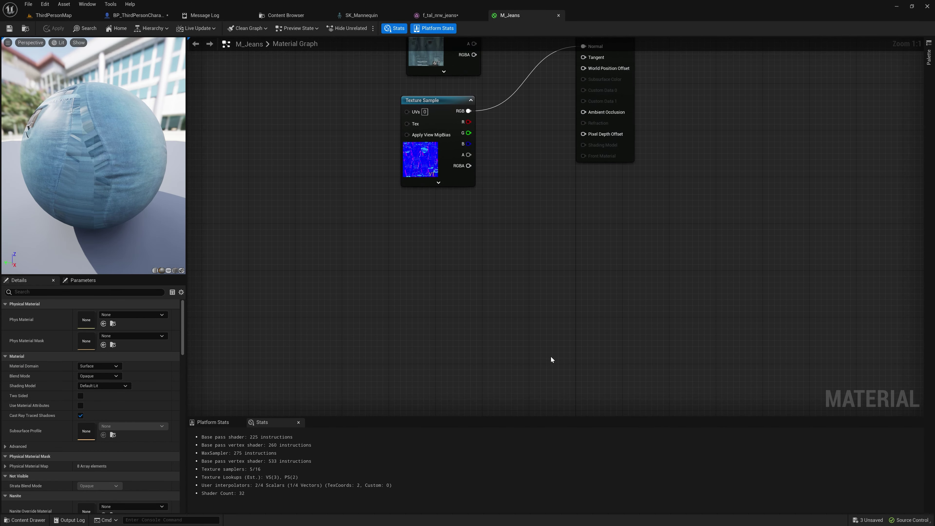
key(ctrl+space)
drag(412, 400, 417, 257)
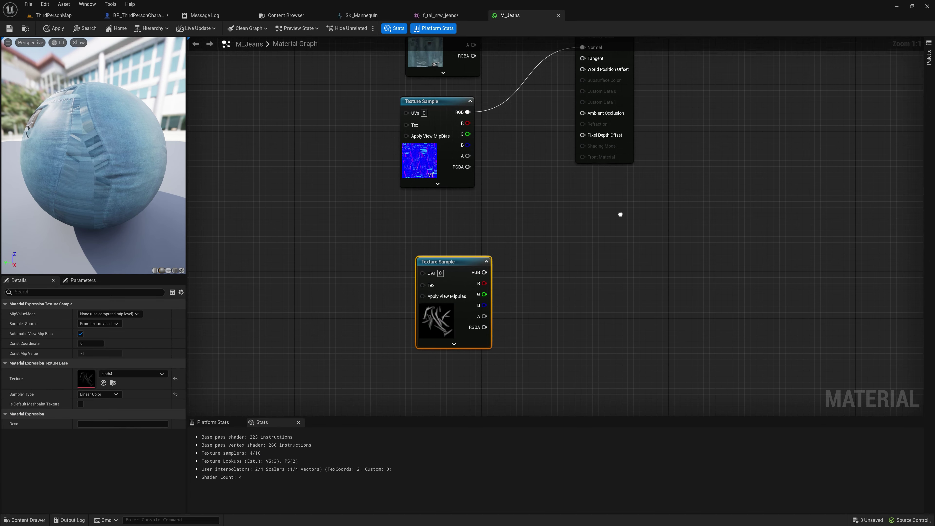
right_drag(620, 212, 596, 261)
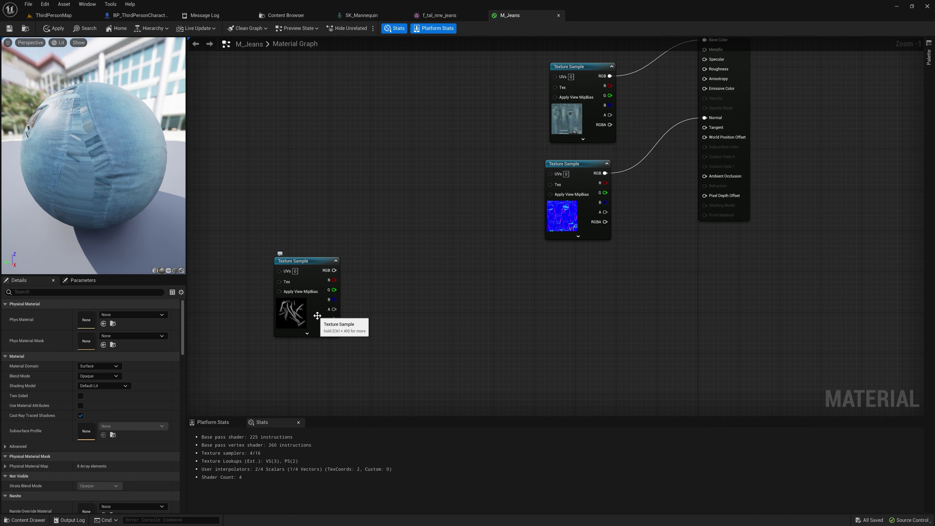
Step: Add a NormalFromHeightmap node beside the cloth4 texture sample
right_click(447, 308)
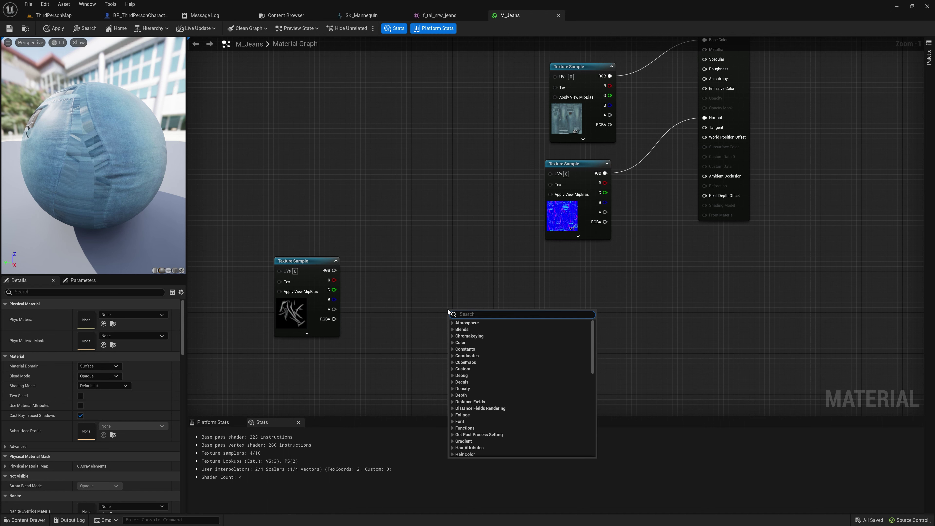
text(normal)
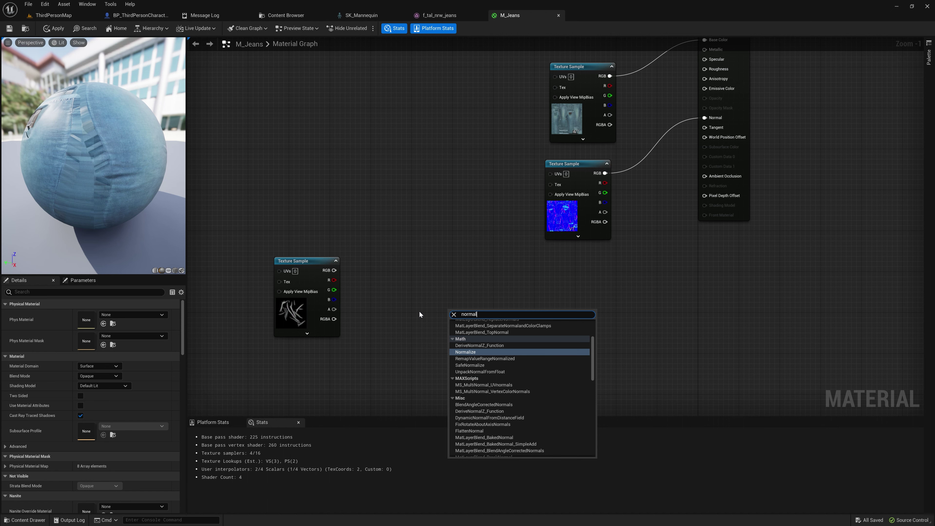
scroll(553, 375, up, 3)
scroll(553, 374, down, 5)
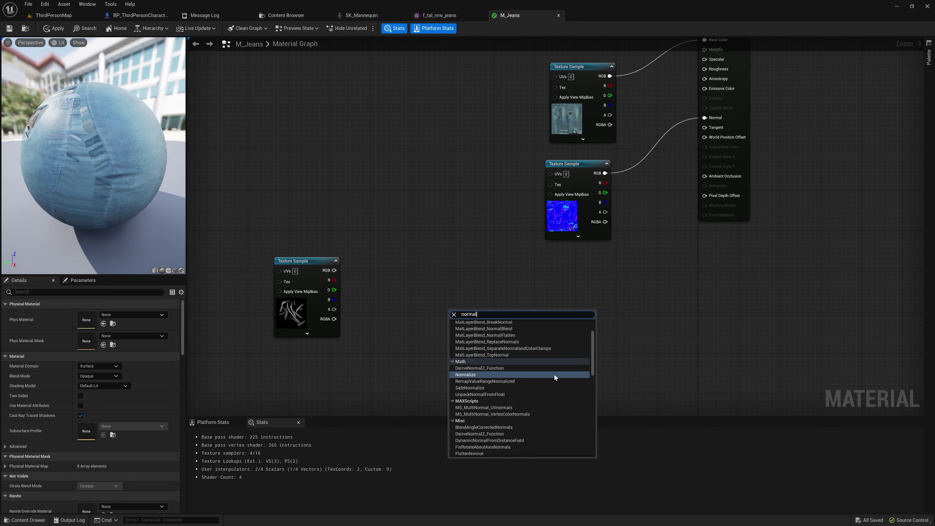
key(ctrl+a)
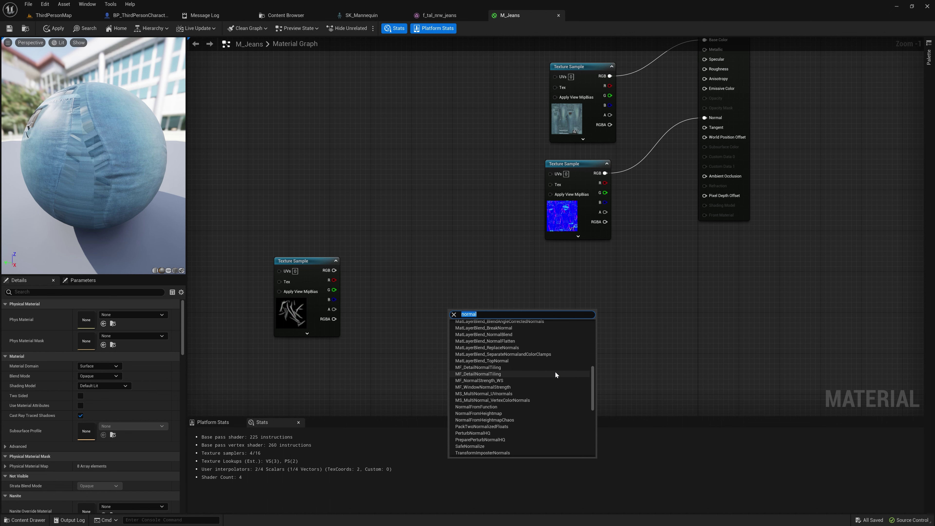
text(heighm)
key(BackSpace)
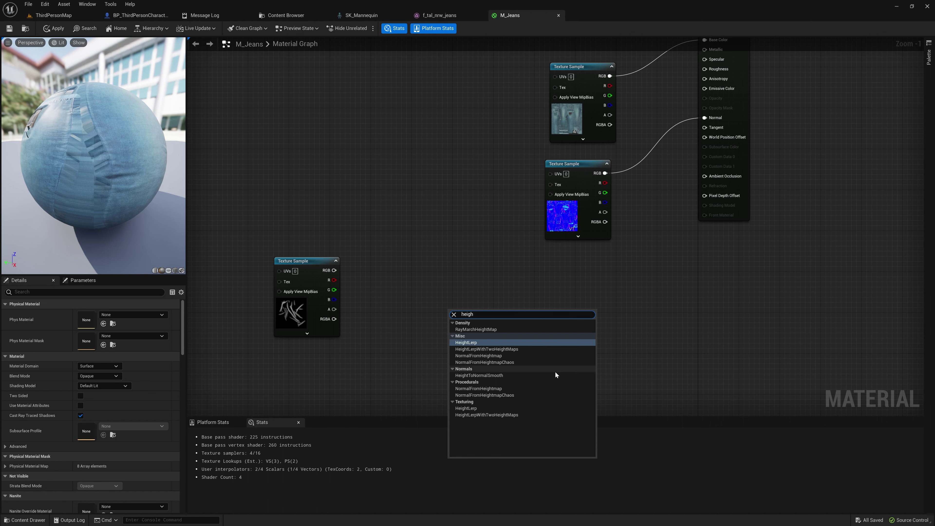
click(488, 357)
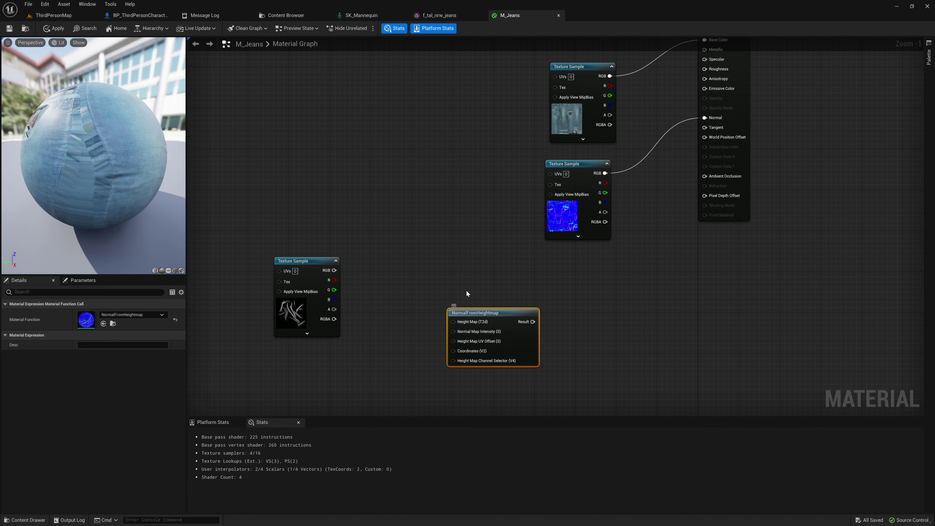
right_drag(417, 280, 430, 290)
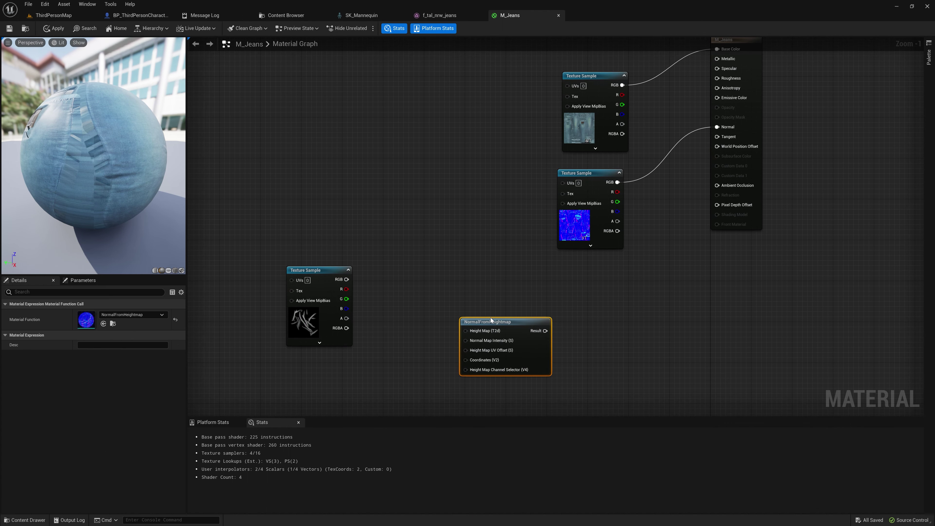
drag(490, 317, 434, 275)
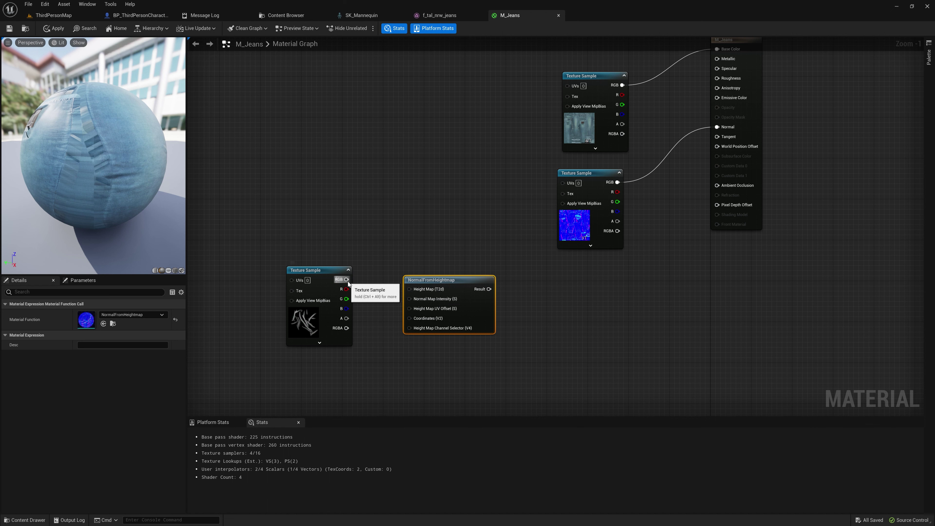
Step: Feed a cloth4 Texture Object into Height Map and delete the old cloth4 Texture Sample
drag(347, 279, 414, 291)
click(372, 203)
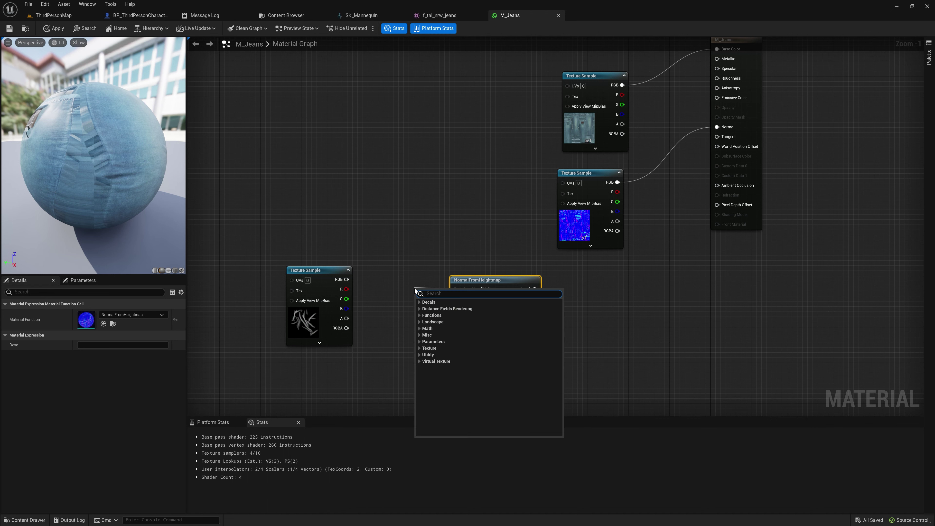
click(419, 349)
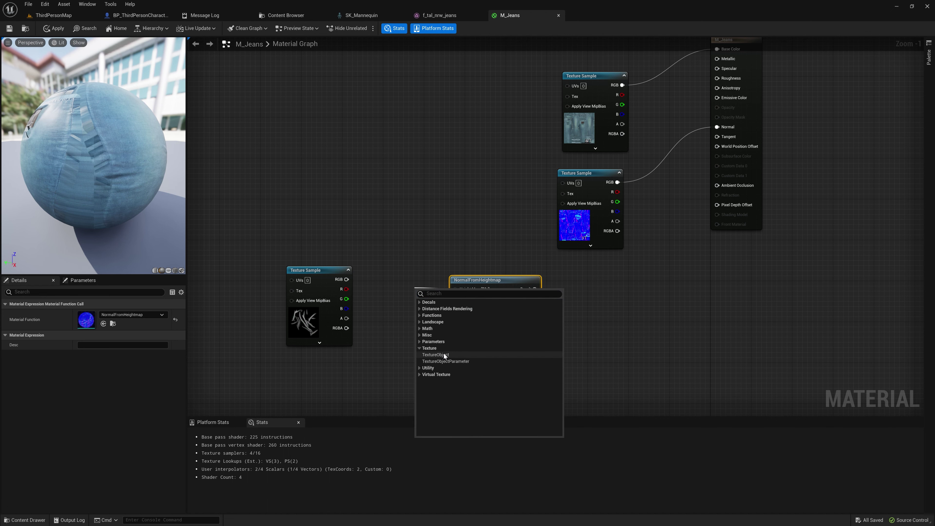
click(472, 353)
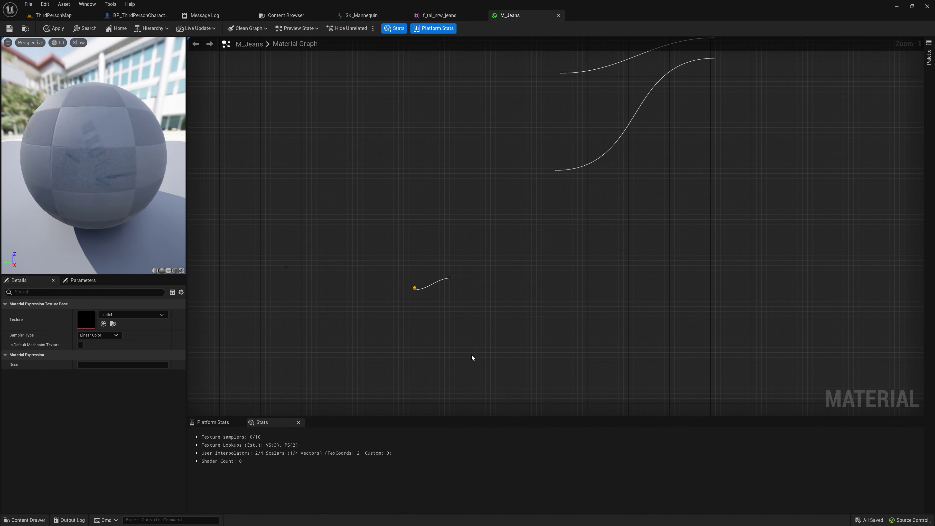
drag(507, 289, 543, 289)
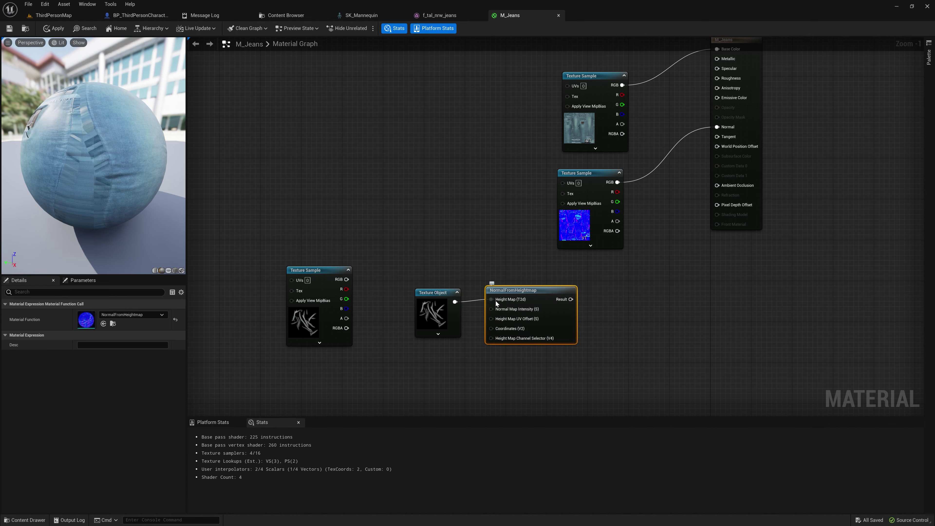
drag(486, 299, 463, 269)
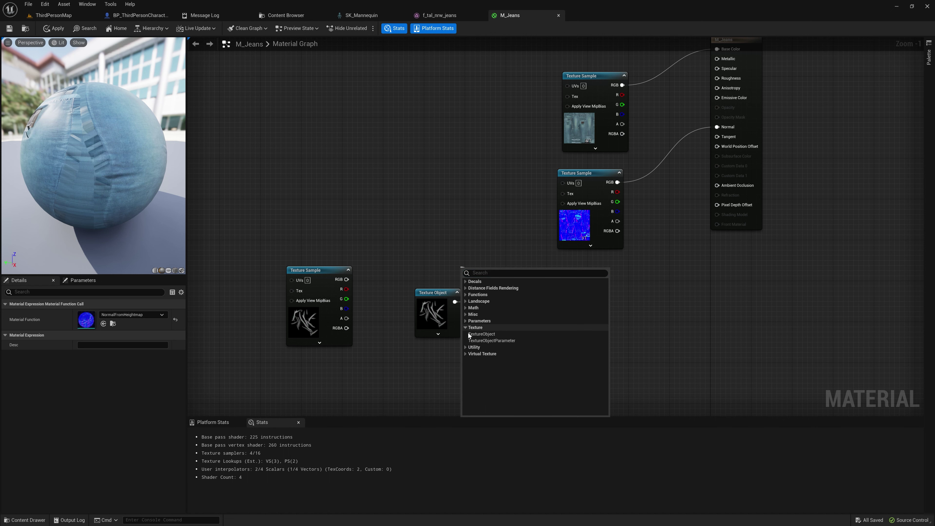
click(415, 350)
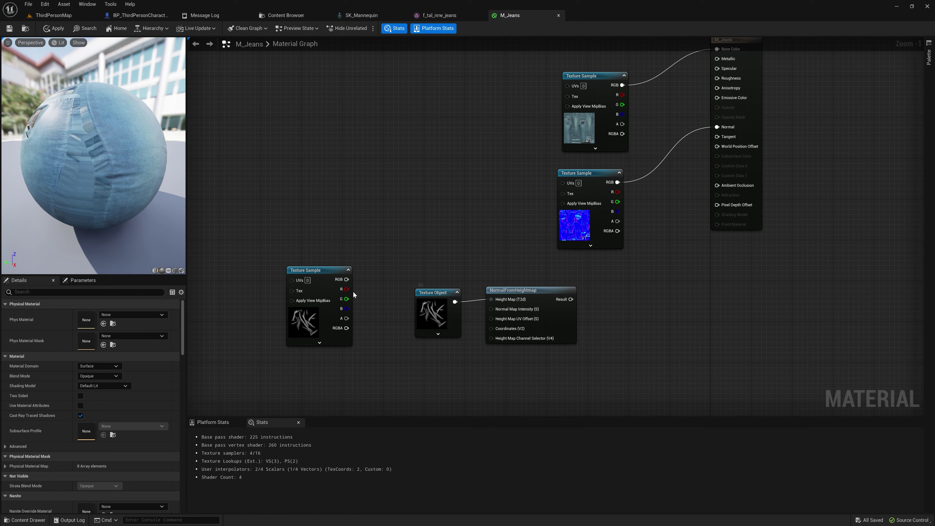
click(322, 272)
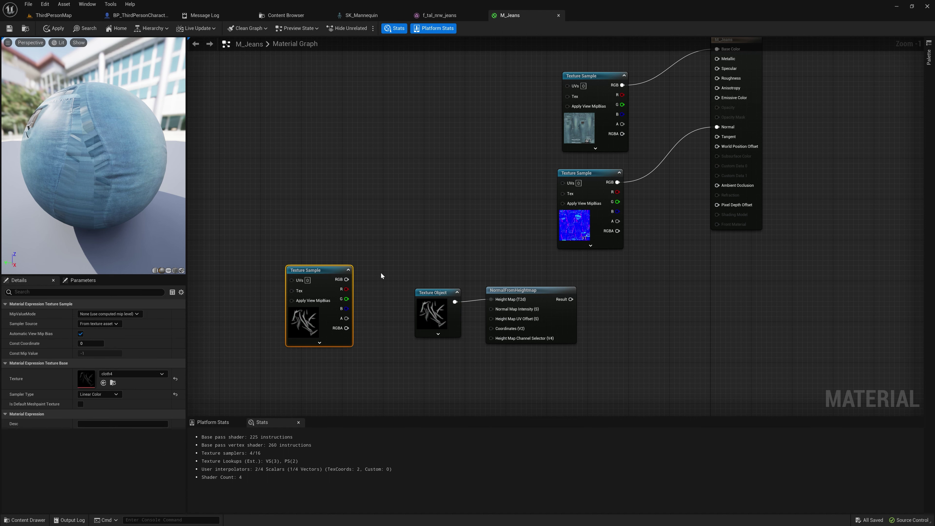
key(Delete)
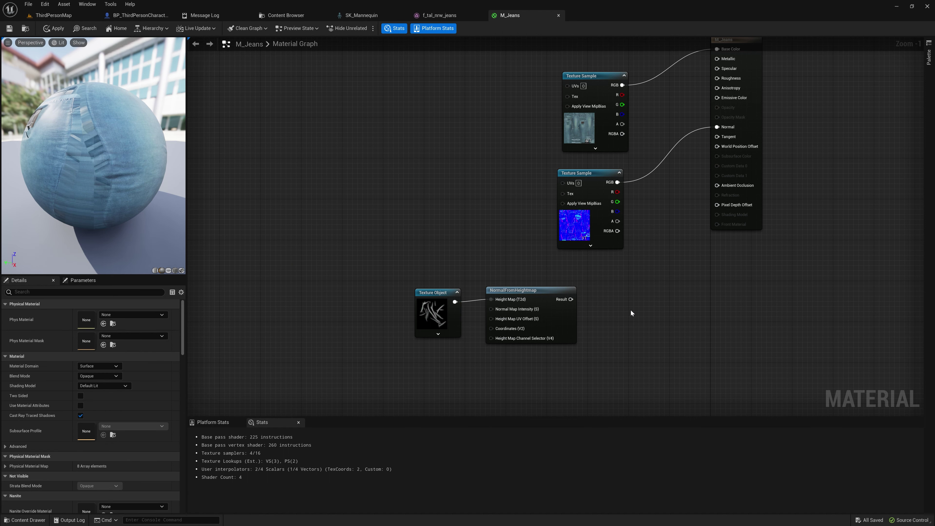
Step: Rearrange the graph, moving the normal-map Texture Sample left to make room
right_drag(630, 313, 497, 309)
click(339, 327)
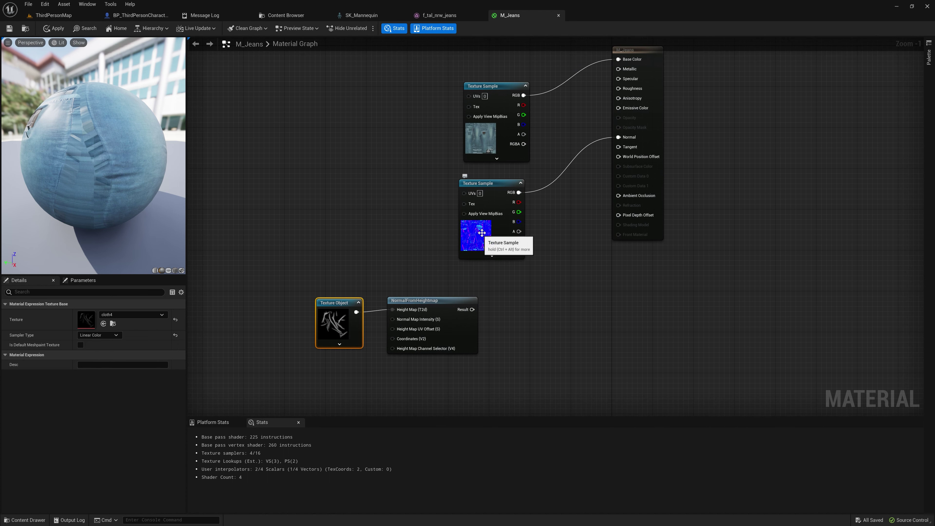
right_drag(505, 285, 429, 319)
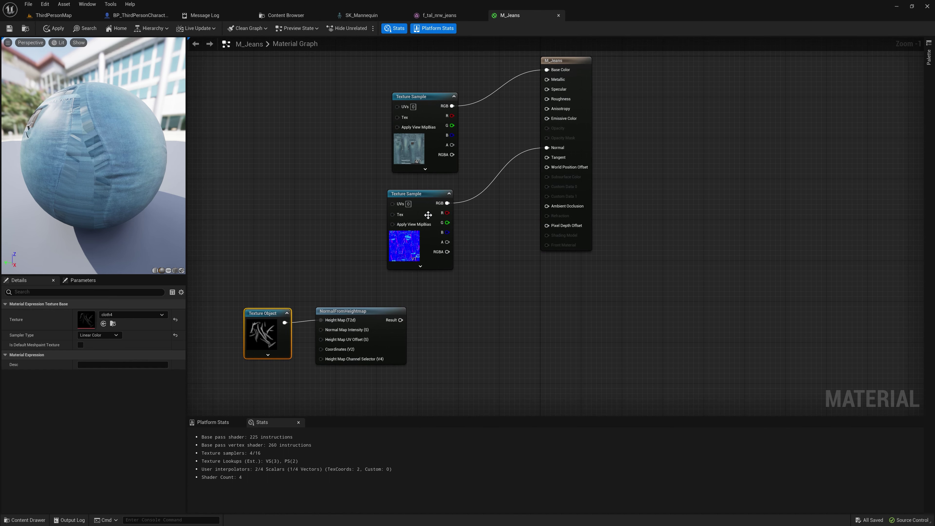
drag(427, 204, 332, 208)
right_drag(411, 258, 477, 252)
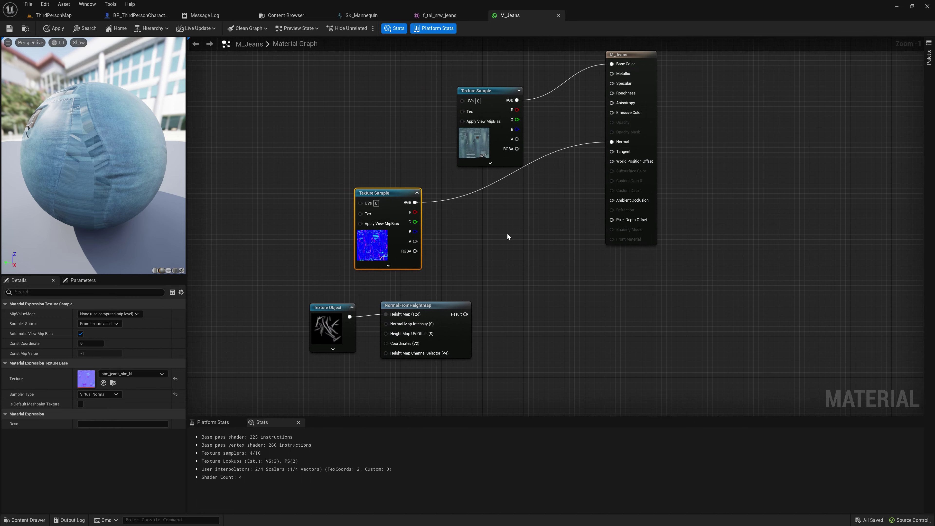
click(499, 236)
Step: Add an Add node summing normal texture RGB (A) and NormalFromHeightmap Result (B) into Normal
right_click(499, 237)
text(add)
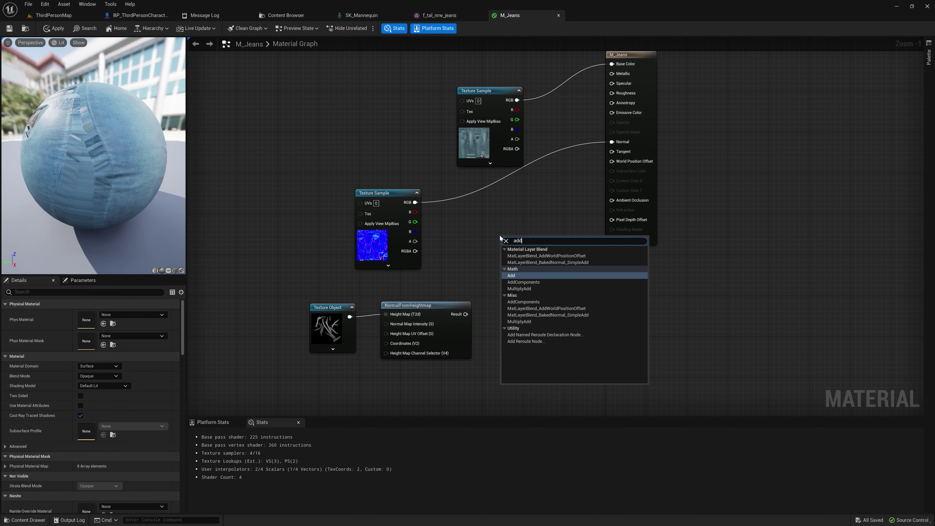
key(Return)
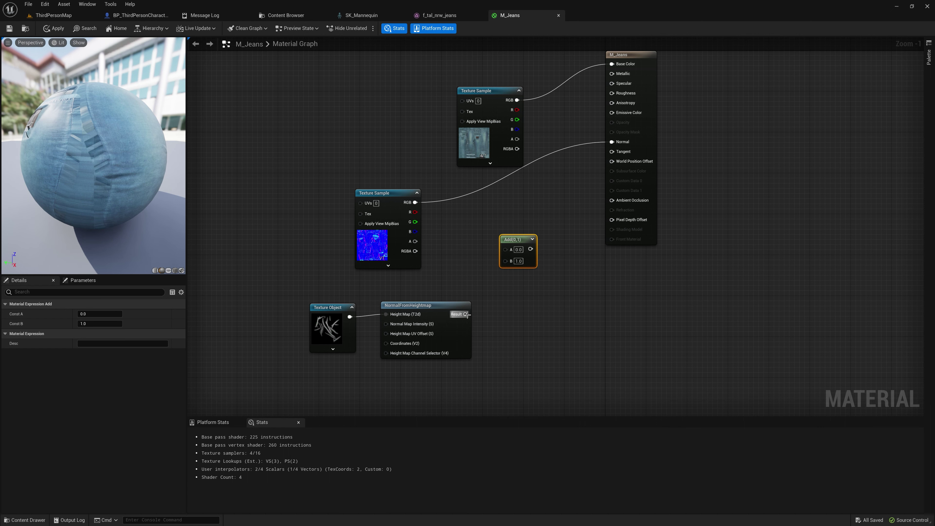
drag(465, 313, 513, 263)
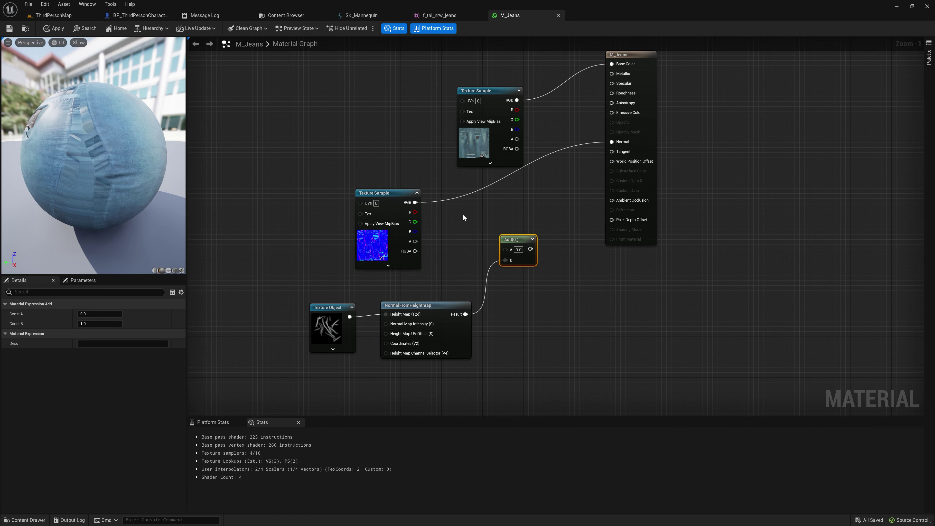
drag(415, 202, 503, 250)
drag(593, 166, 614, 142)
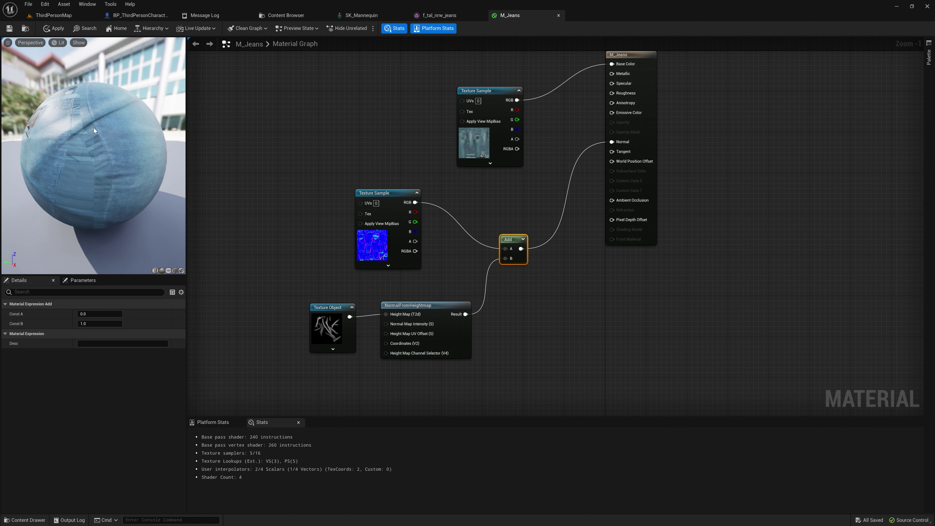
drag(91, 146, 103, 147)
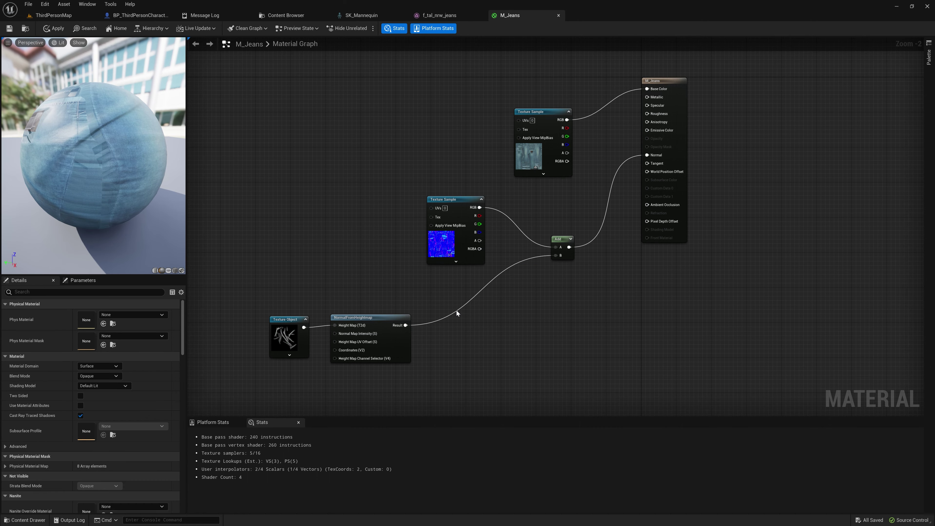
right_drag(458, 347, 463, 303)
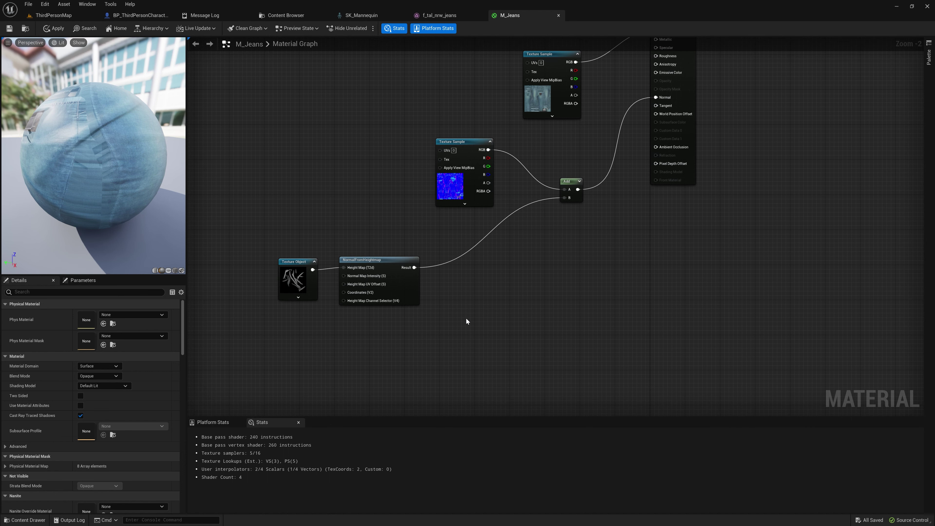
Step: Create a ScalarParameter node named WrinkleIntensity
right_click(454, 321)
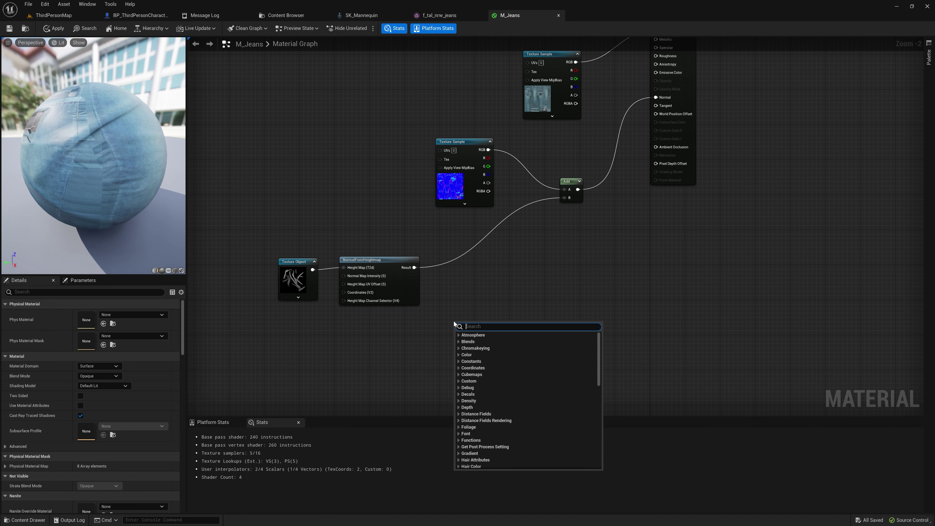
text(scalar)
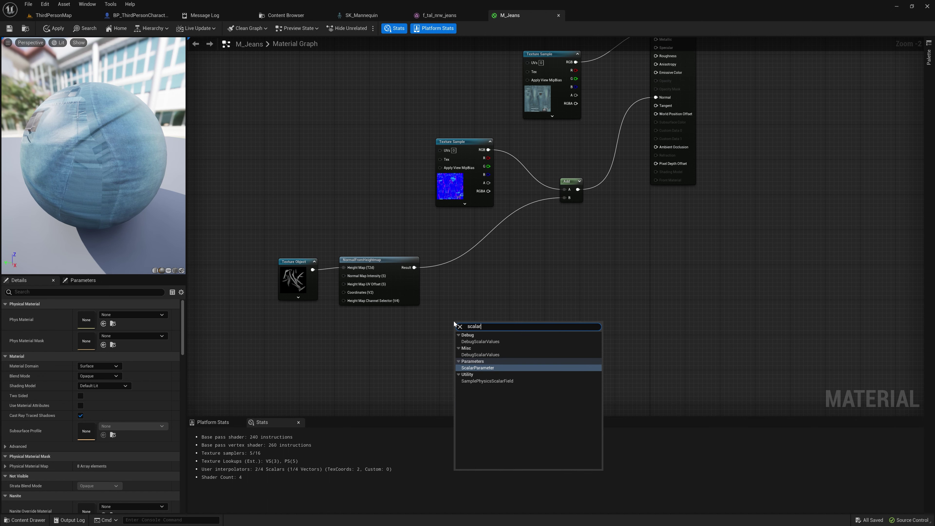
key(Return)
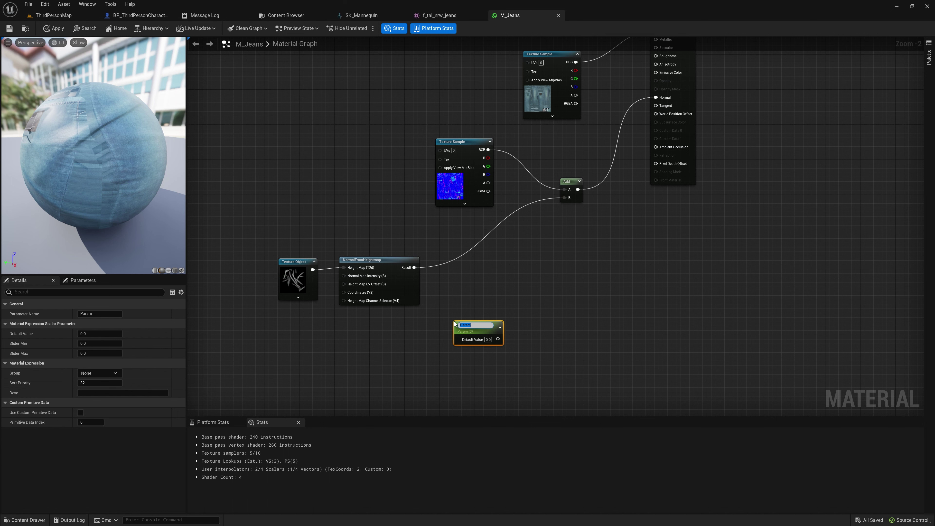
text(Am)
key(Return)
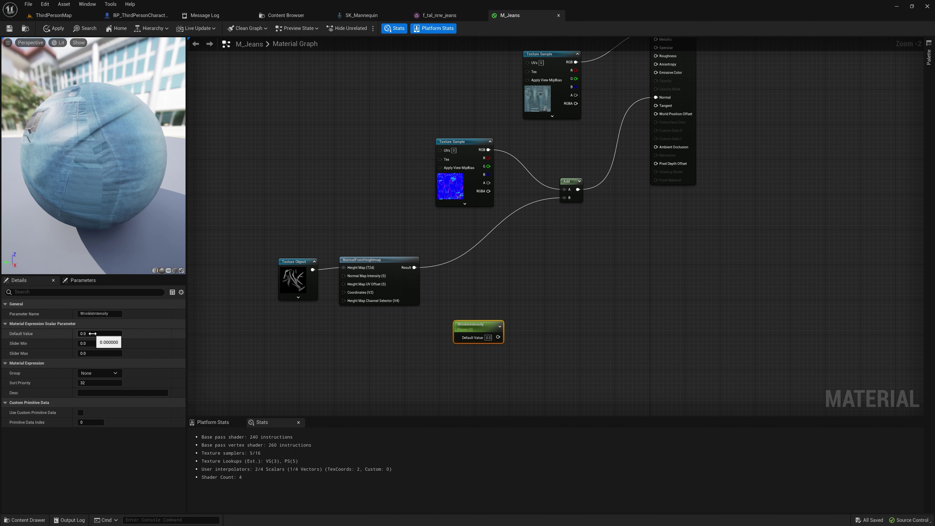
Step: Give WrinkleIntensity a Slider Max of 1.0 and put it in the Wrinkles group
click(98, 353)
text(1)
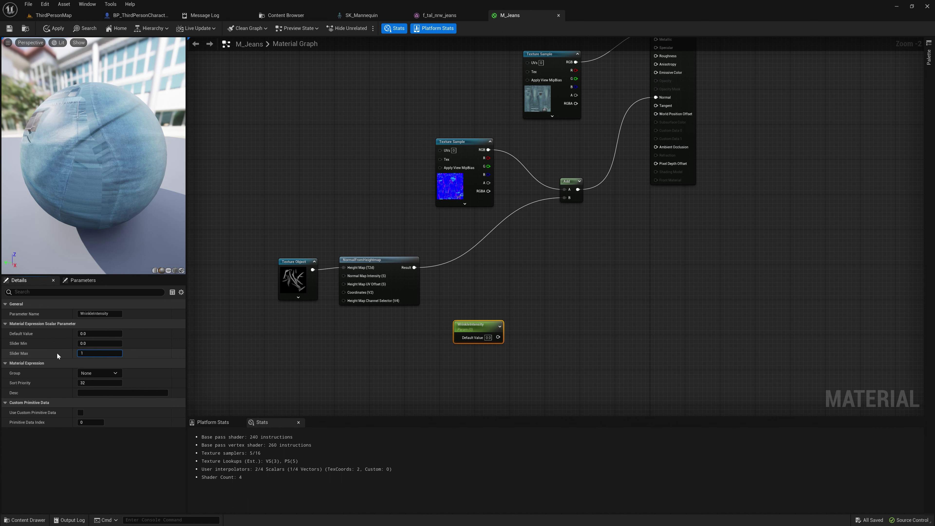
key(Return)
click(107, 373)
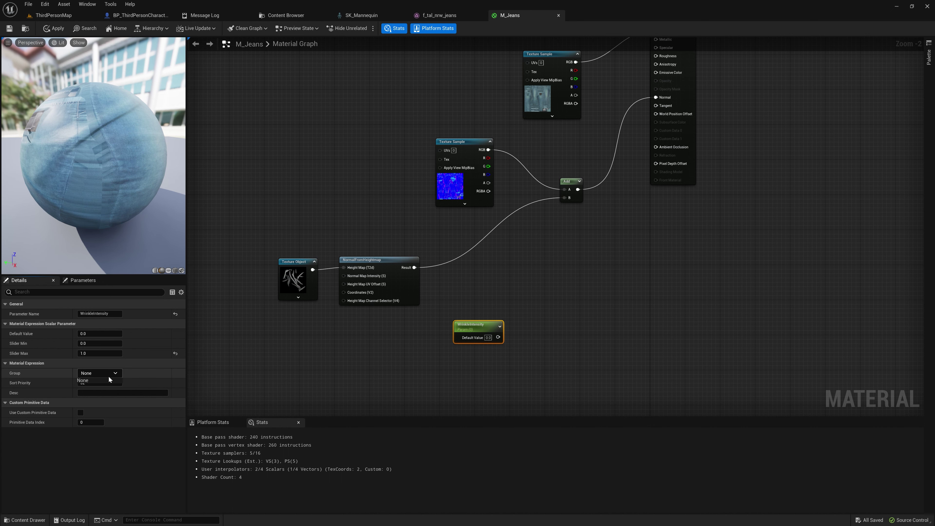
click(88, 373)
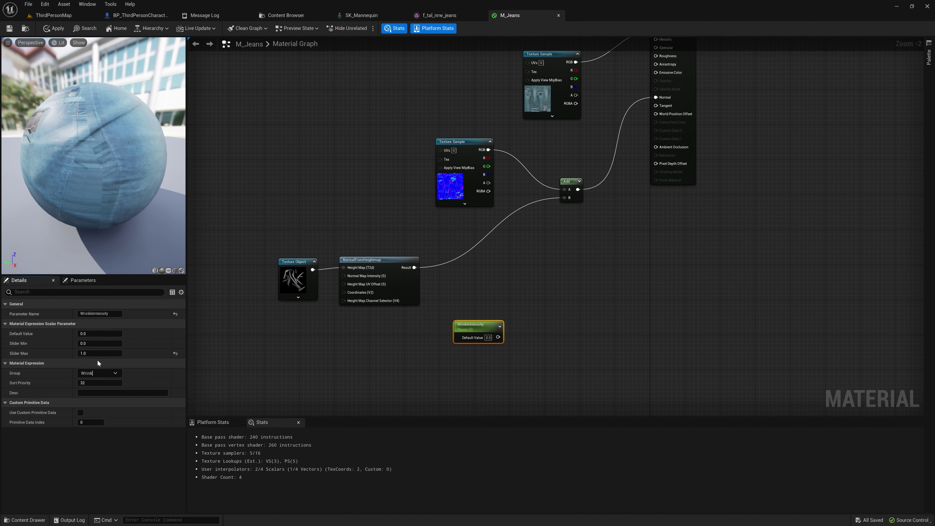
text(Wrinkles)
click(508, 292)
right_drag(508, 292, 476, 296)
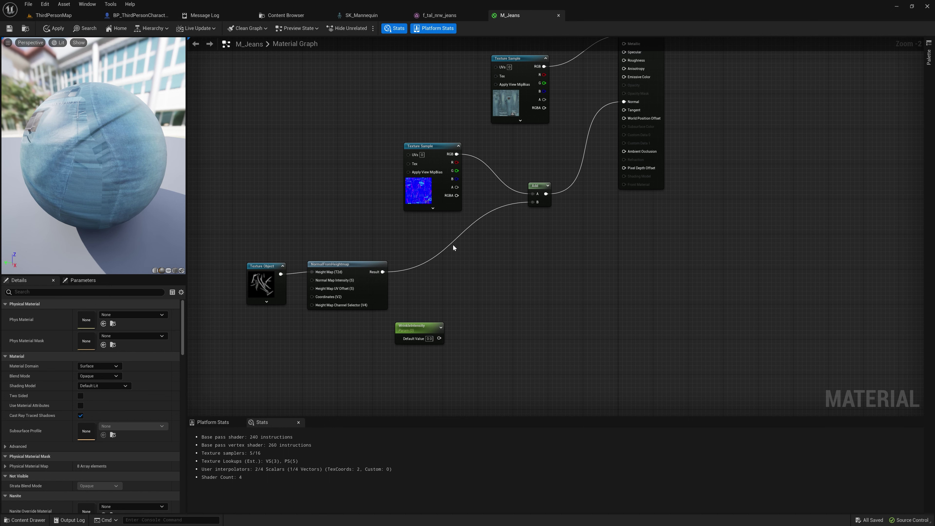
Step: Multiply the NormalFromHeightmap Result (A) by WrinkleIntensity (B)
click(457, 278)
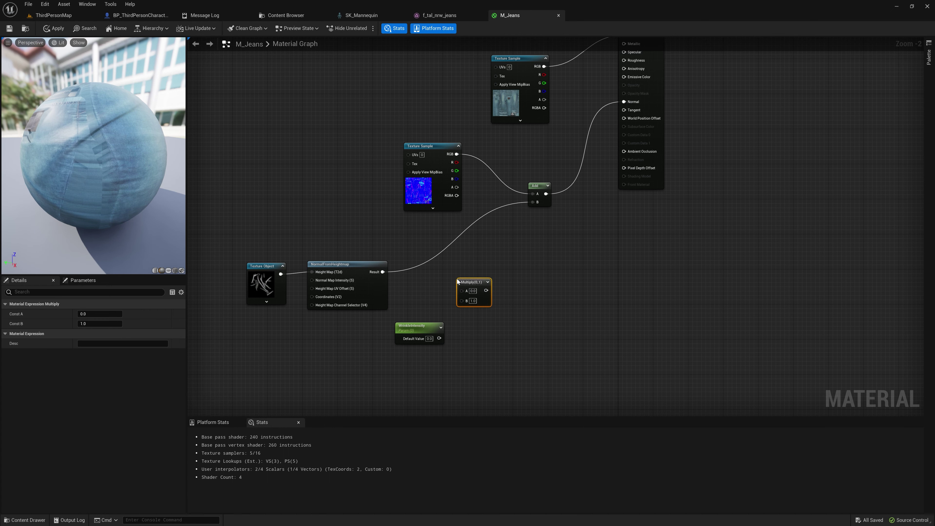
drag(438, 338, 462, 301)
drag(382, 272, 443, 276)
click(481, 284)
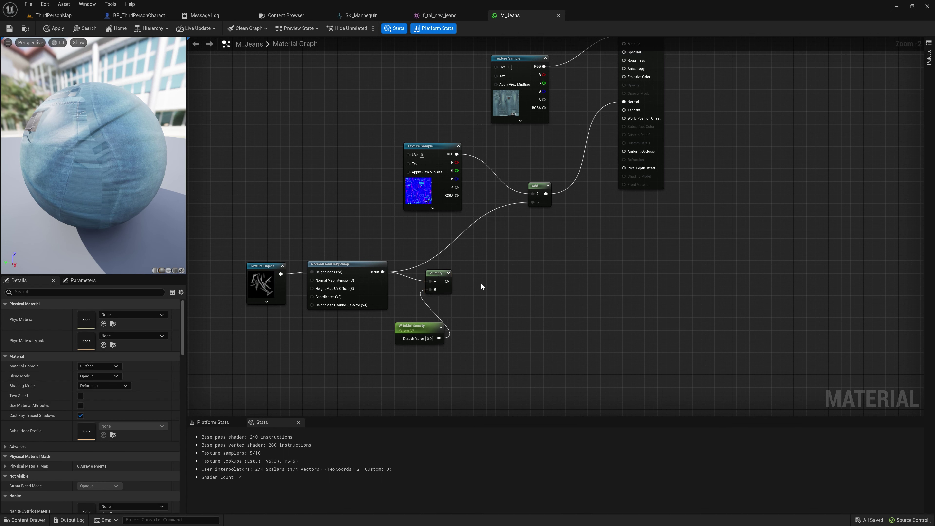
Step: Add a Clamp node fed by the Multiply output, leading into the Add's B input
right_click(481, 286)
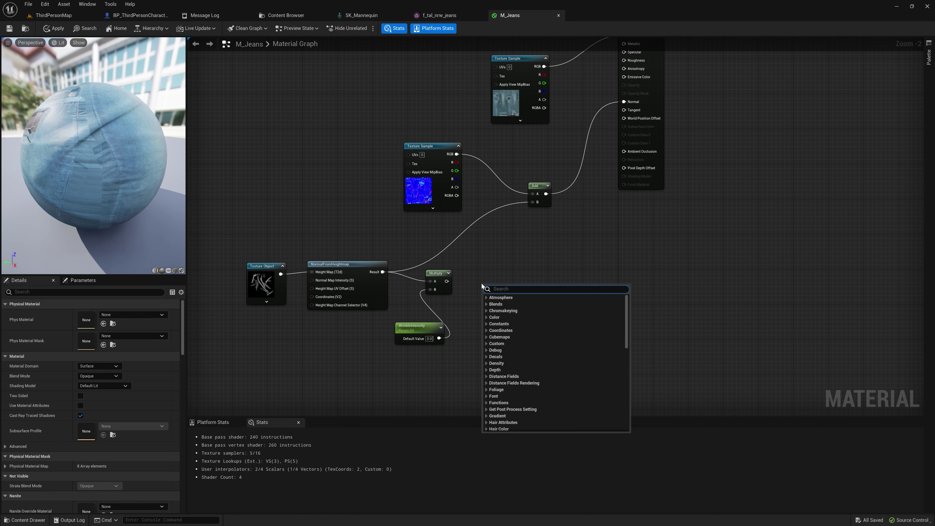
text(clamp)
key(Return)
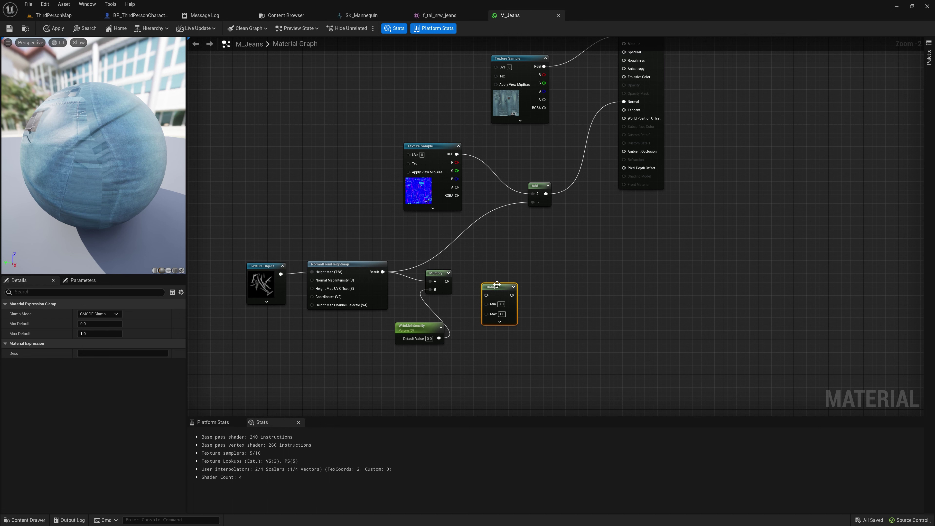
drag(494, 286, 491, 262)
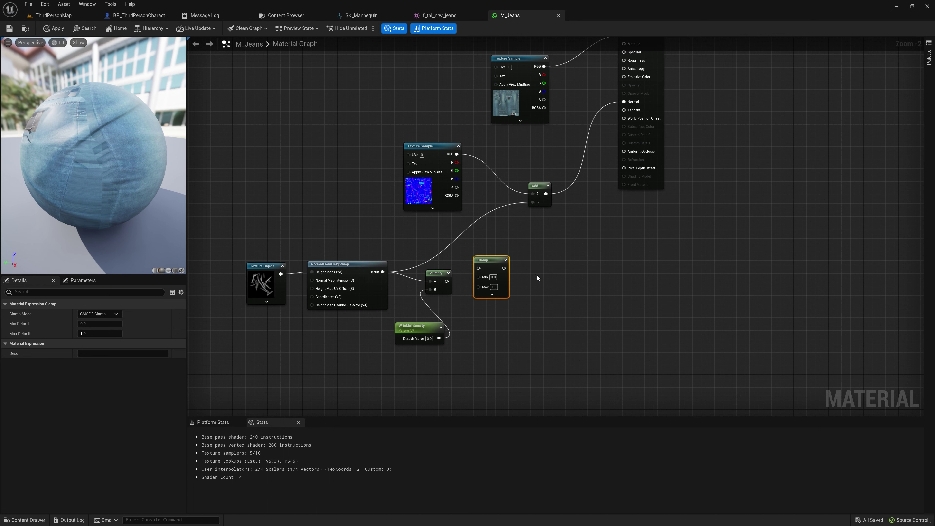
drag(446, 281, 534, 202)
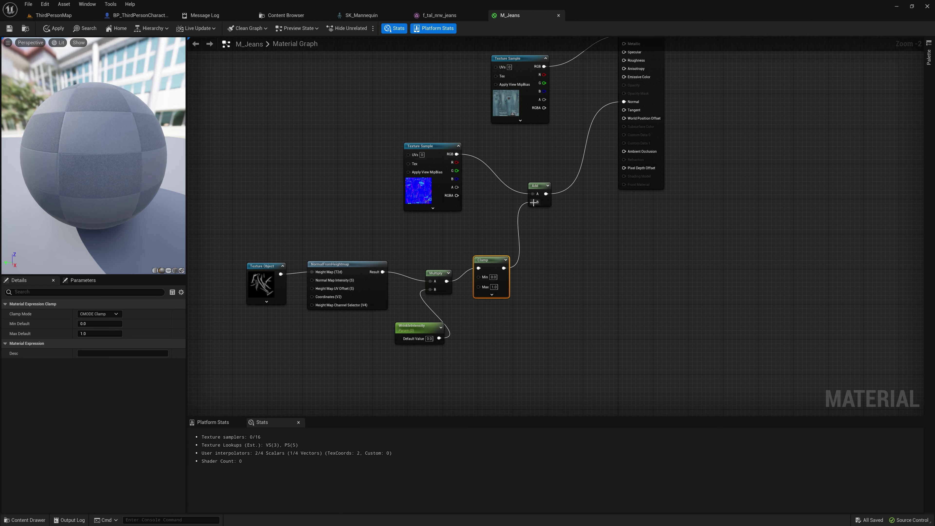
right_drag(511, 350, 551, 319)
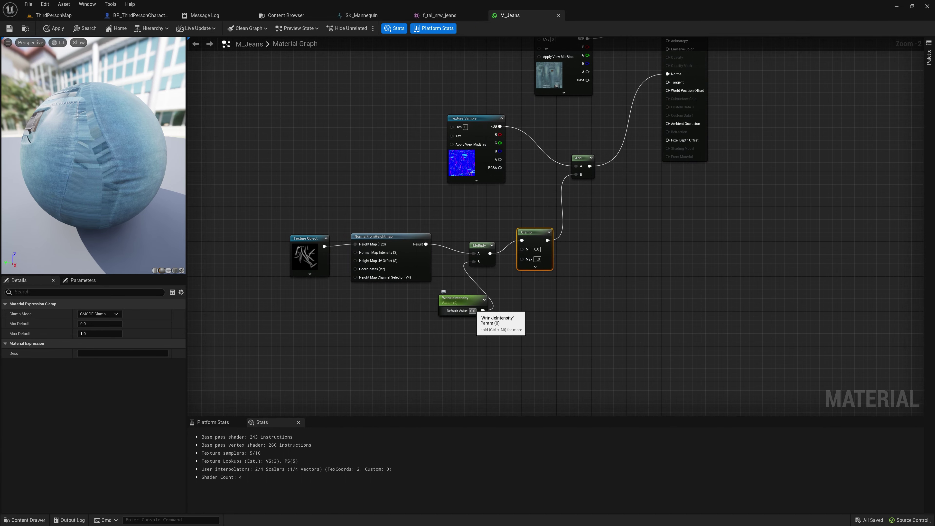
Step: Try a WrinkleIntensity default of 1.0, then revert it to 0.0
click(473, 311)
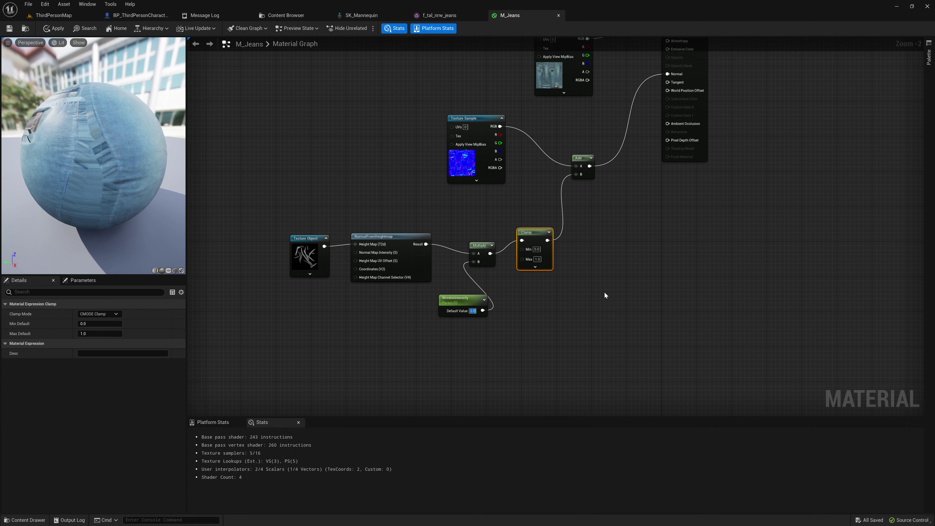
text(1)
click(620, 280)
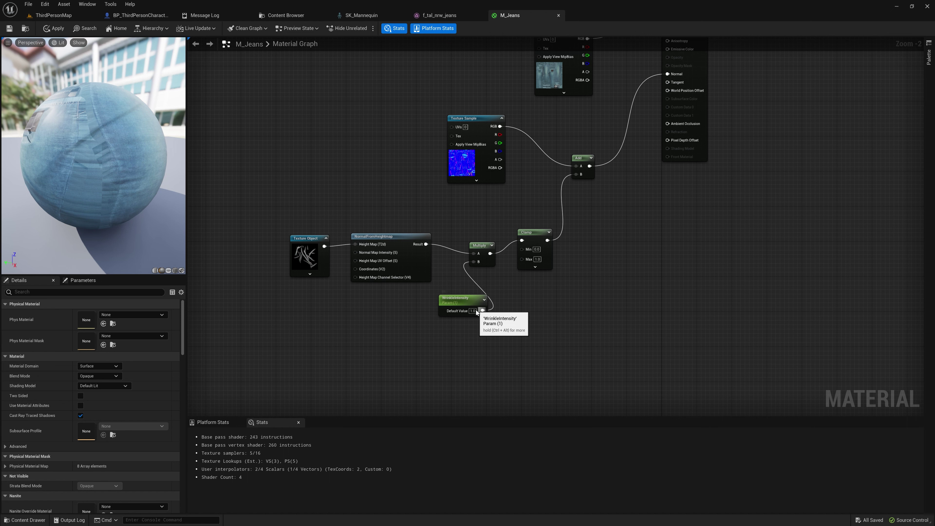
key(ctrl+z)
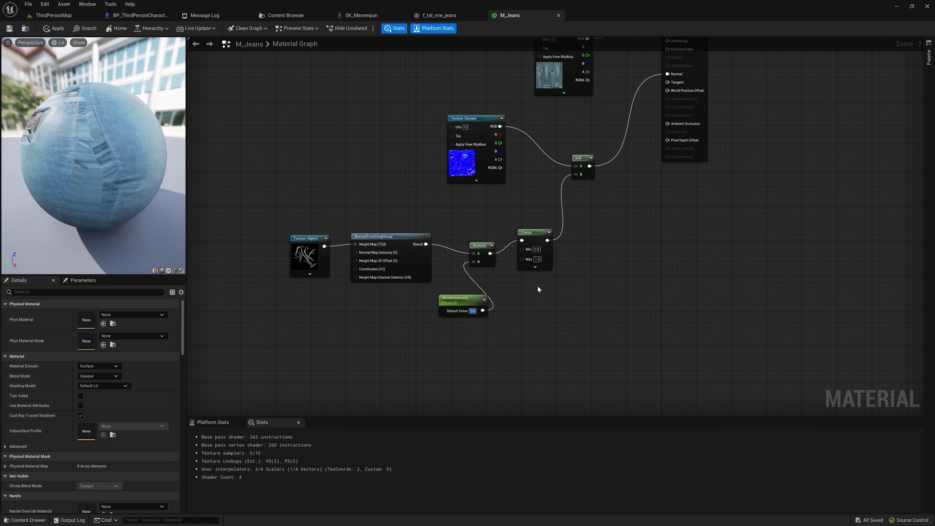
Step: Apply and save M_Jeans, then select the M_Jeans asset in the Content Drawer
click(57, 28)
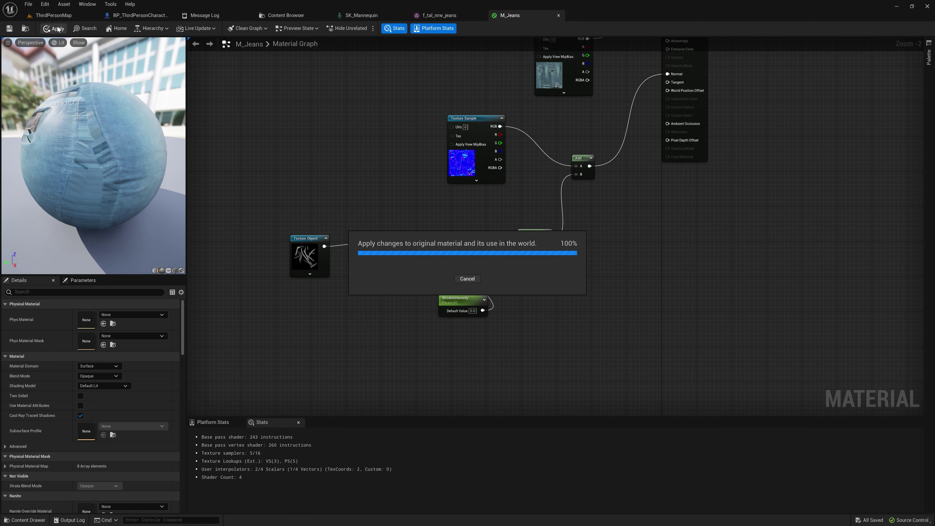
key(ctrl+s)
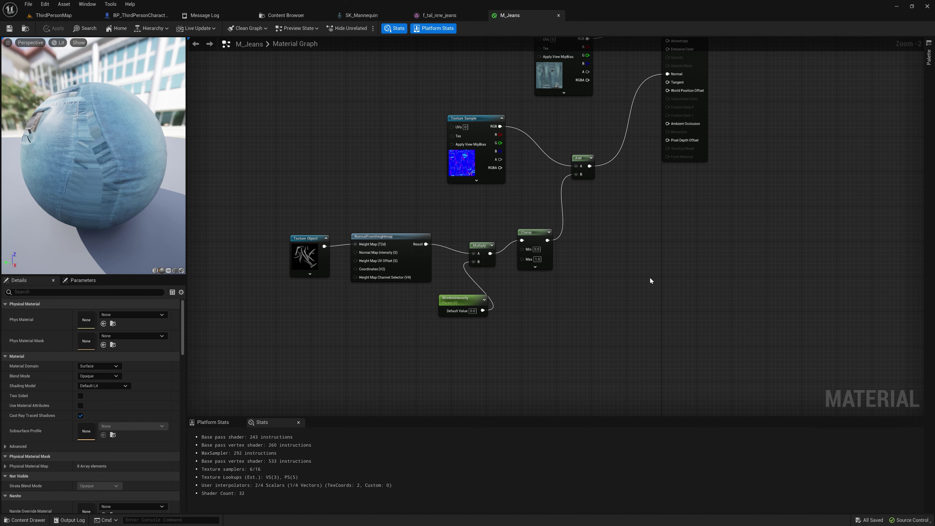
key(ctrl+space)
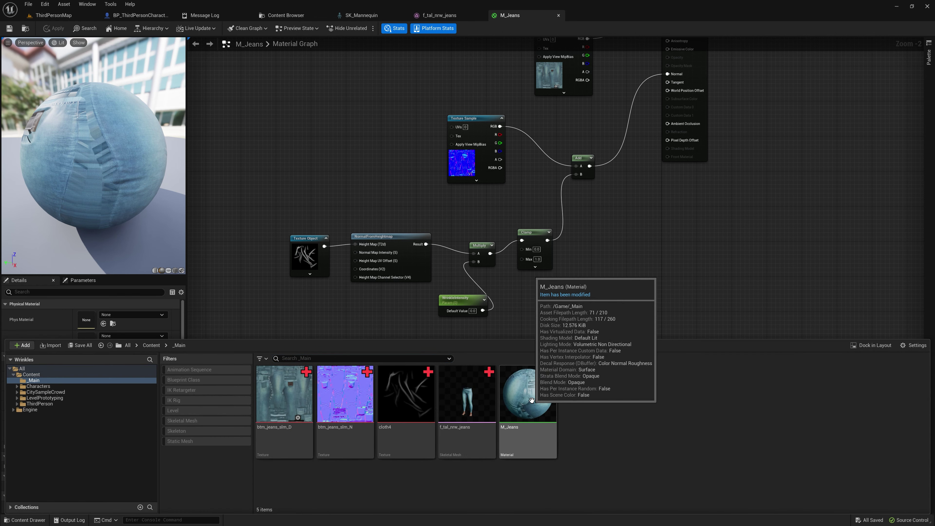
click(534, 402)
Step: Create the M_Jeans_Inst material instance from M_Jeans and enable its WrinkleIntensity override
right_click(534, 402)
click(600, 220)
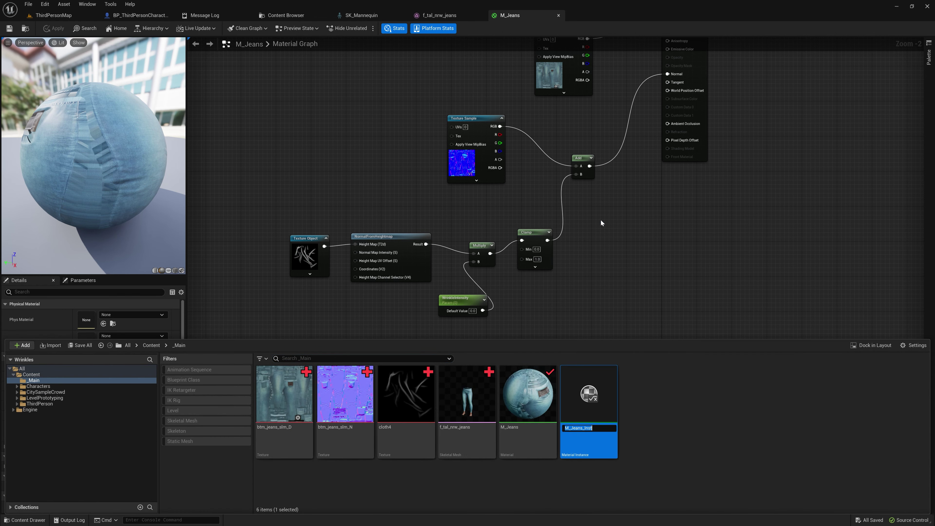
key(Return)
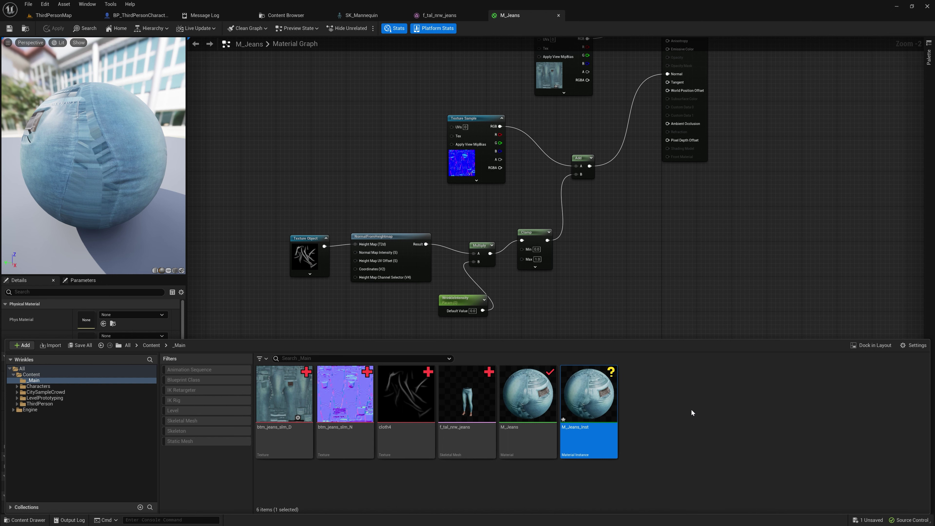
double_click(579, 388)
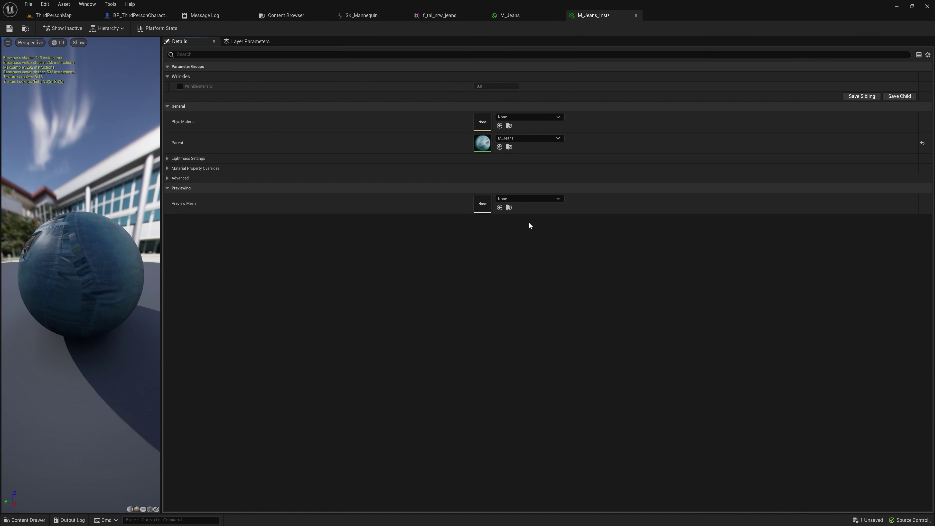
click(181, 86)
Step: Assign M_Jeans_Inst to Element 0 of the f_tal_nrw_jeans mesh
click(454, 17)
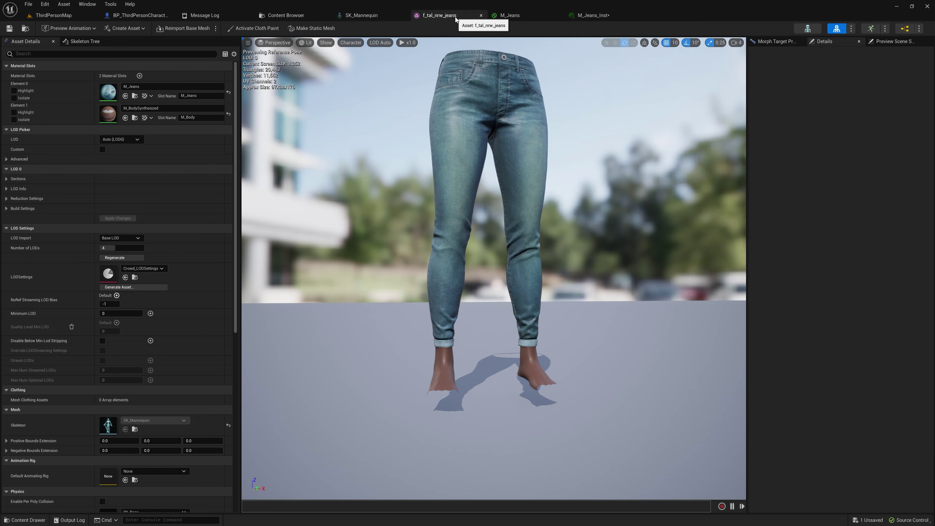
key(ctrl+space)
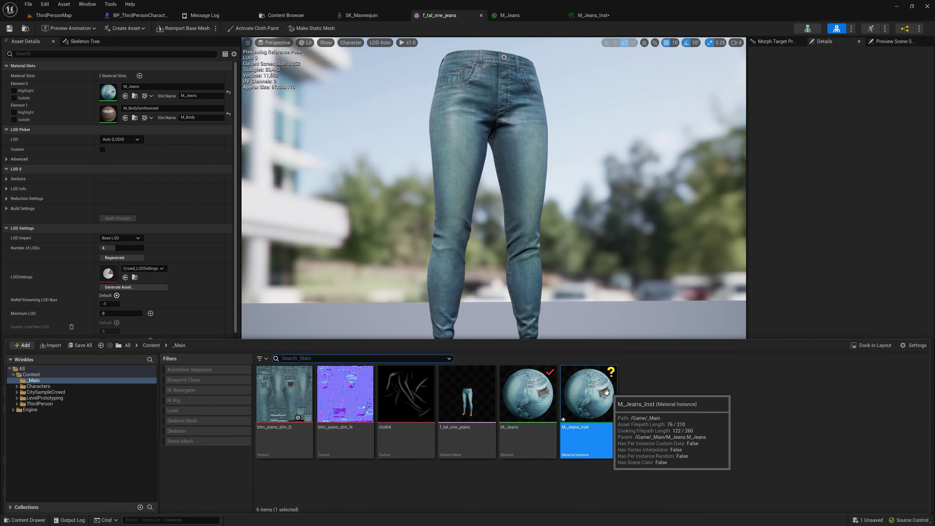
drag(588, 394, 113, 93)
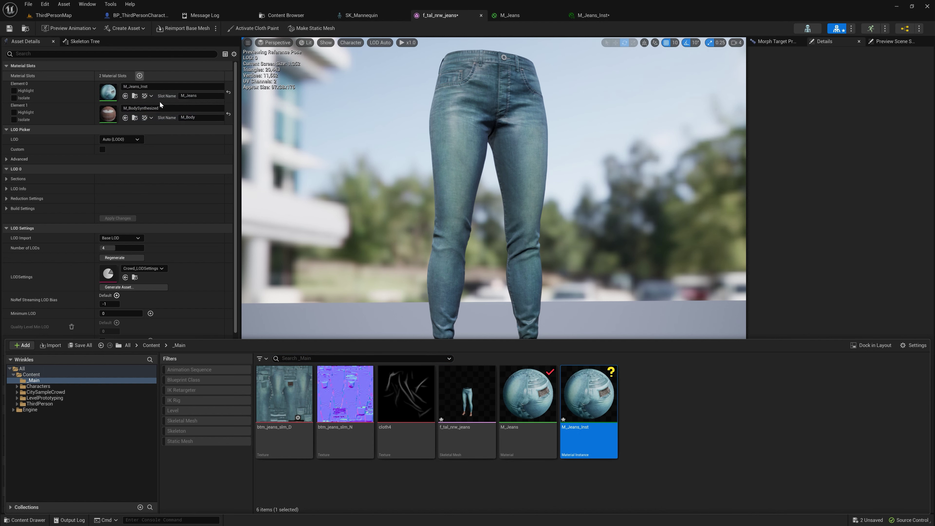
Step: Reopen M_Jeans_Inst as a floating window over the jeans mesh editor
double_click(592, 396)
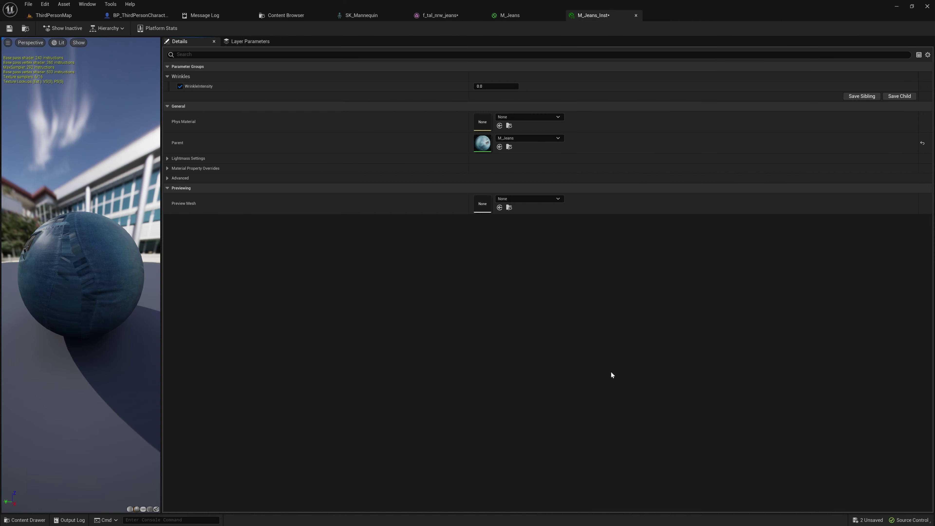
middle_click(597, 18)
drag(617, 45, 645, 58)
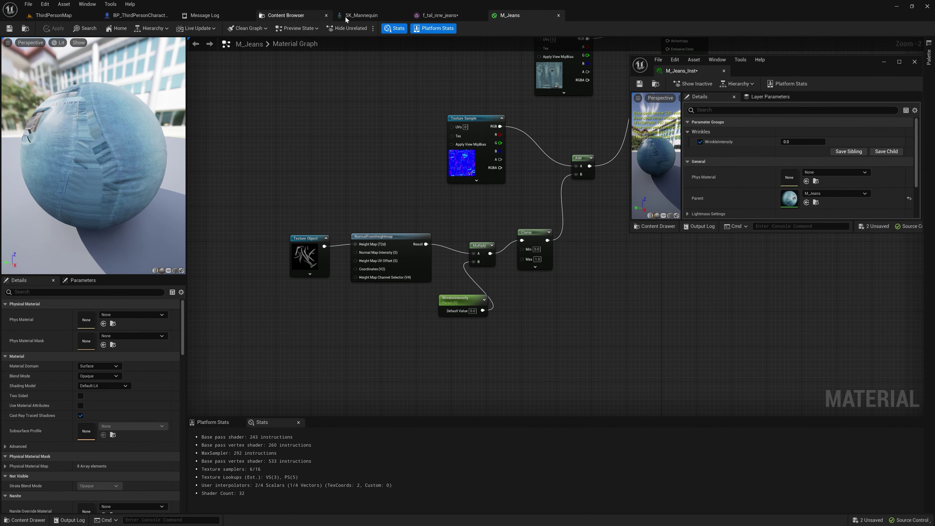
click(439, 15)
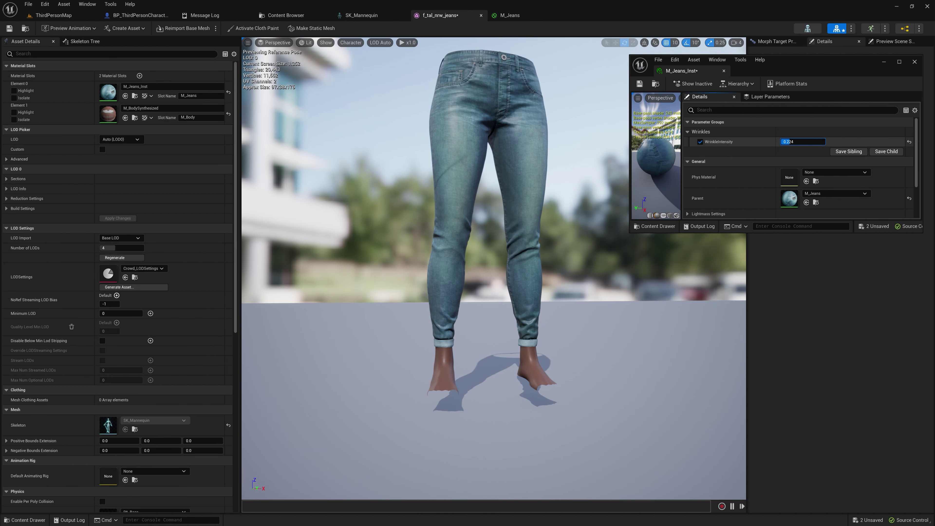
Step: Scrub WrinkleIntensity to compare the jeans preview, settling it at 1.0
mouse_move(797, 141)
mouse_down()
mouse_move(782, 142)
mouse_move(810, 142)
mouse_move(787, 142)
mouse_up()
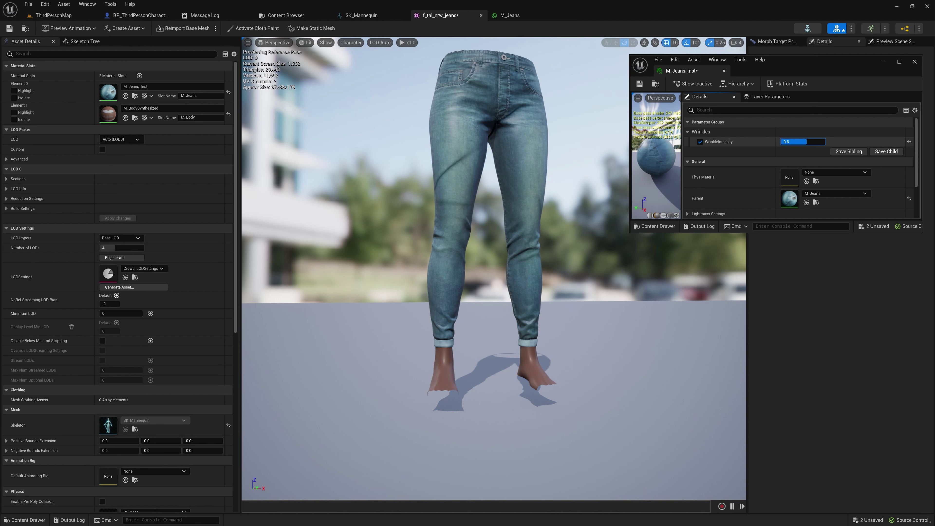
click(803, 141)
text(1)
key(Return)
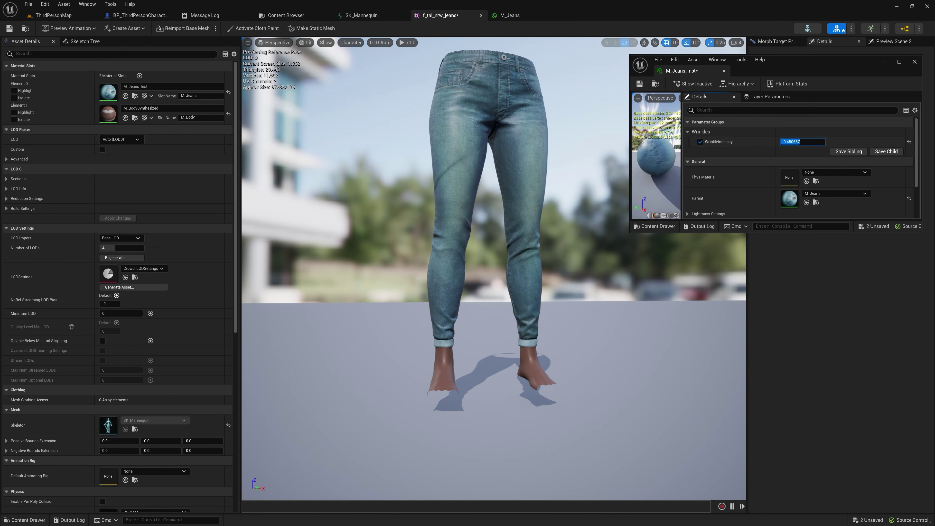
drag(802, 142, 781, 141)
click(803, 142)
text(1)
key(Return)
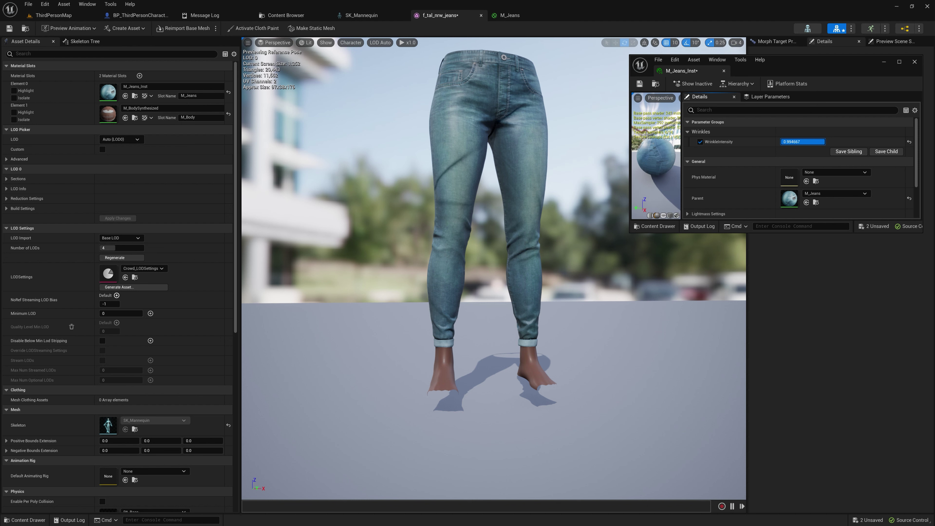
mouse_move(824, 141)
mouse_down()
mouse_move(780, 142)
mouse_move(825, 142)
mouse_up()
Step: Zero the wrinkle intensity, then add a black-filled WrinkleMask layer in Photoshop
drag(825, 142, 780, 142)
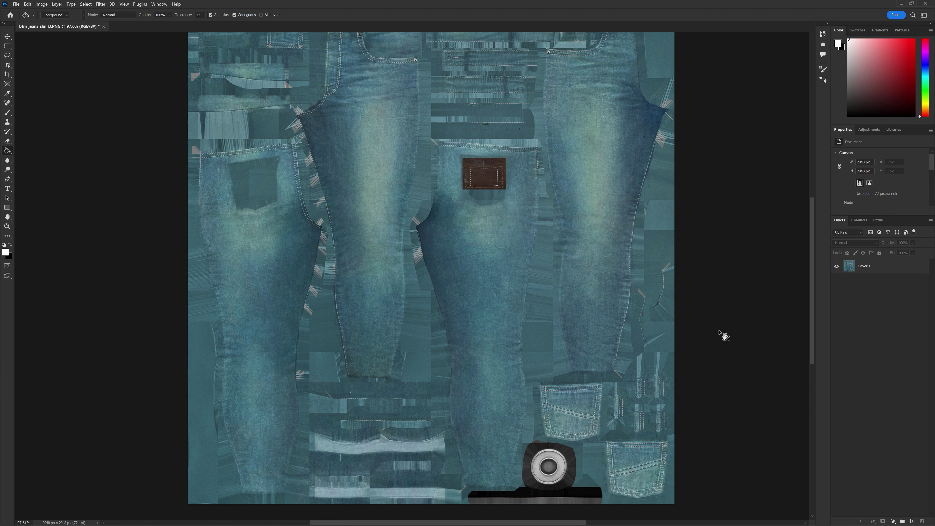
click(56, 4)
mouse_move(63, 12)
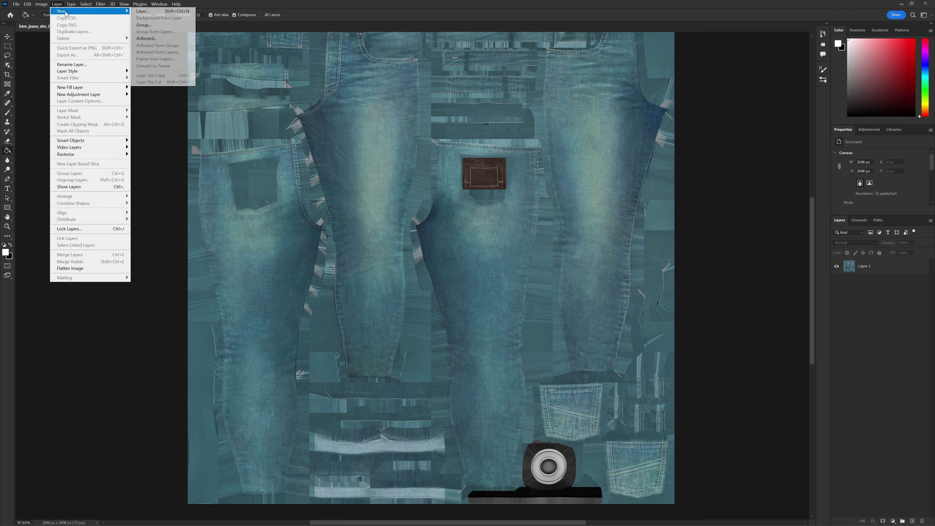
click(170, 13)
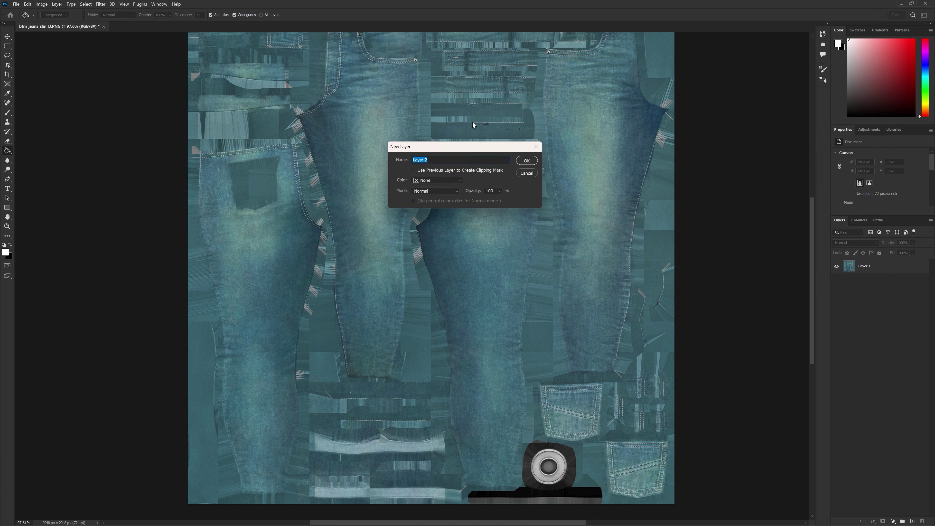
text(WrinkleMask)
key(Return)
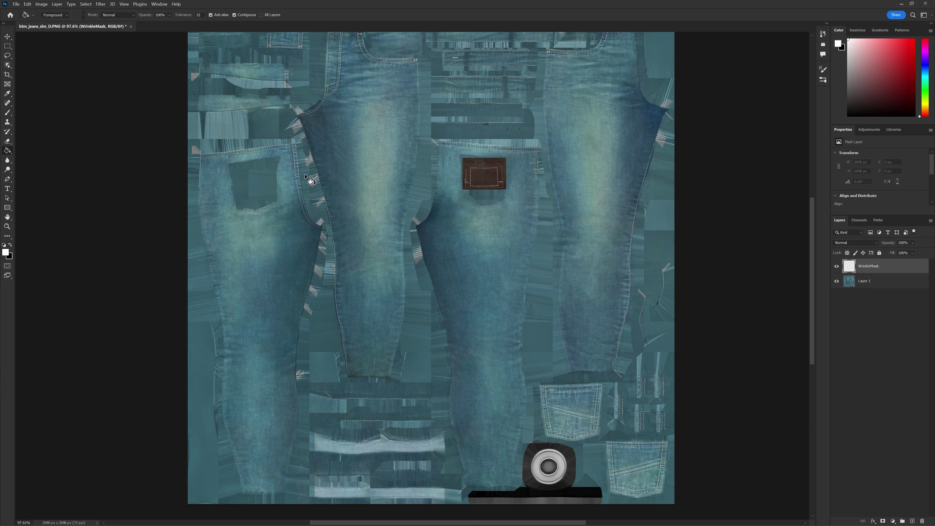
click(10, 245)
click(335, 148)
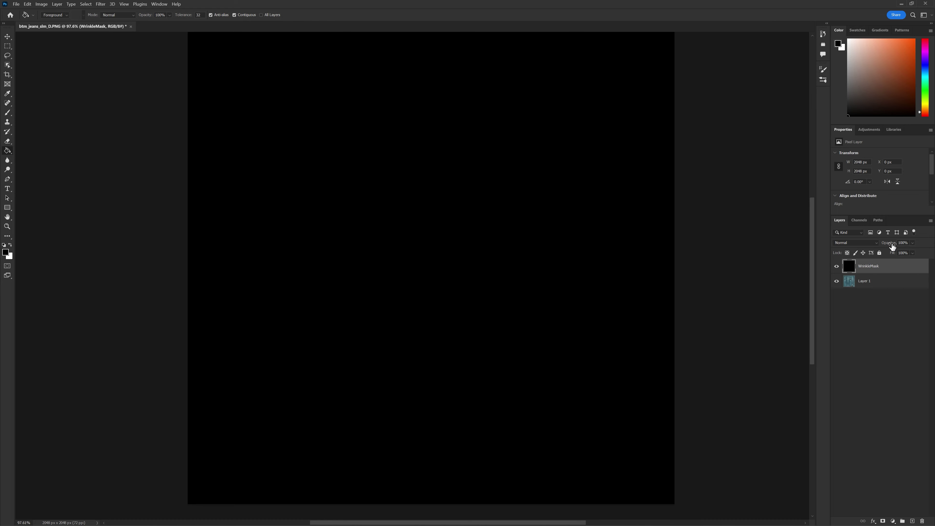
Step: Lower WrinkleMask opacity to about 55% and view only the Red channel
drag(891, 246, 875, 244)
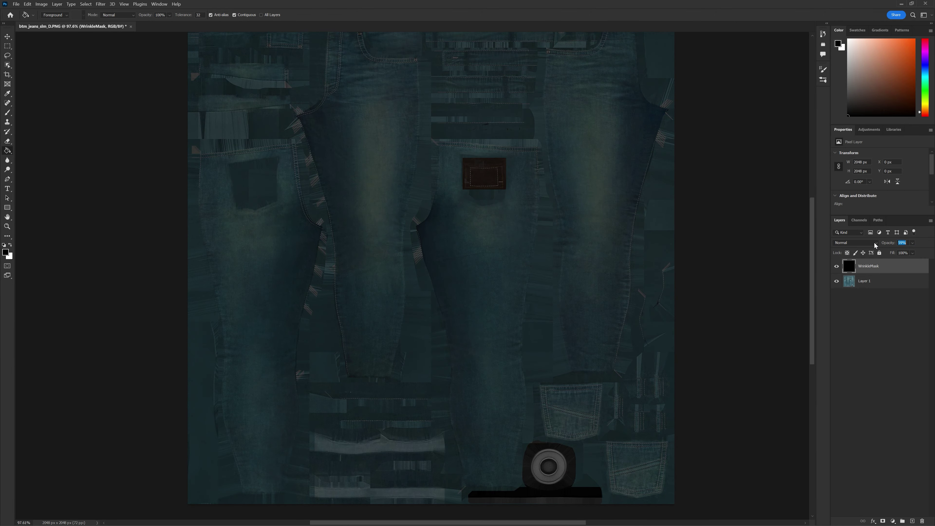
click(858, 219)
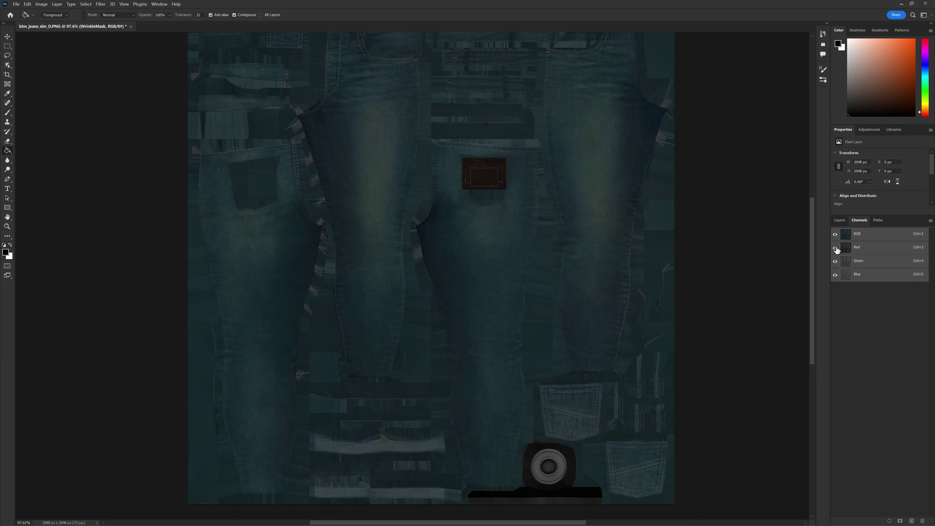
click(835, 275)
click(835, 261)
click(867, 251)
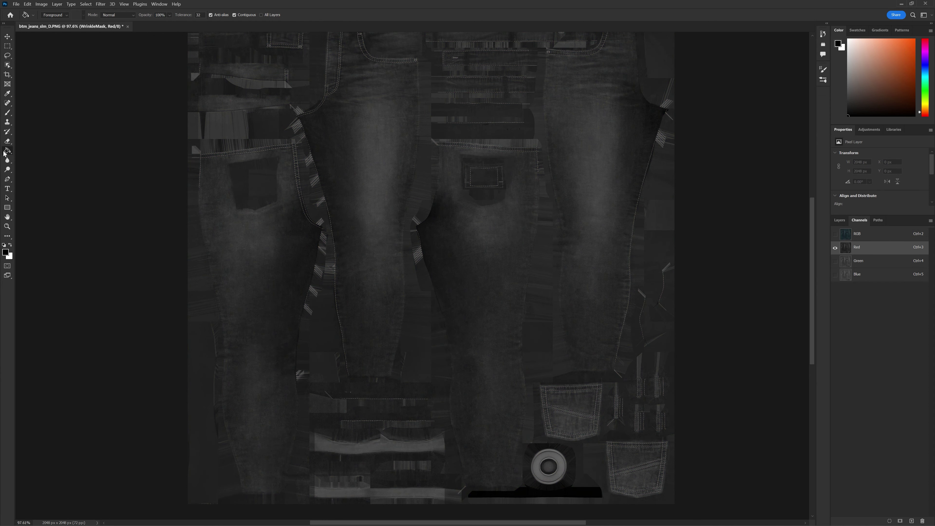
Step: Switch to the Brush tool and reduce WrinkleMask layer opacity further
click(7, 113)
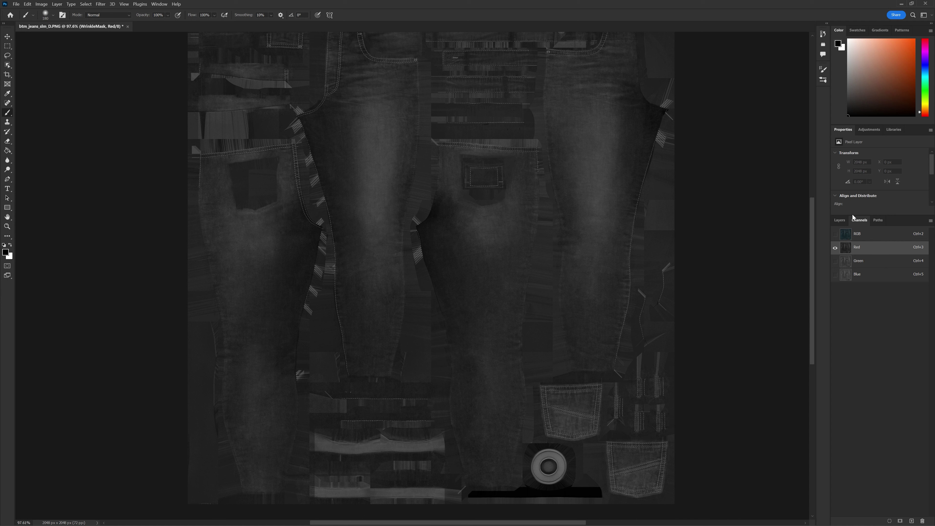
click(838, 224)
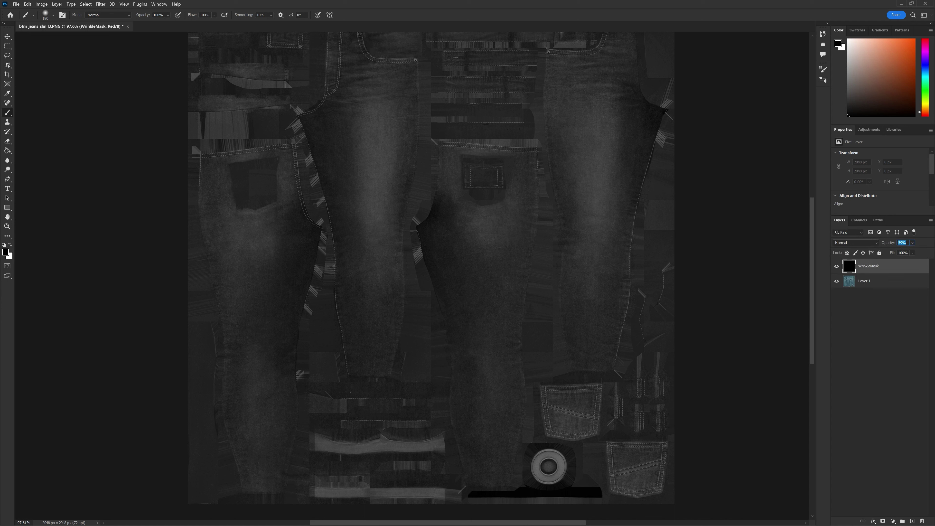
drag(891, 248, 880, 249)
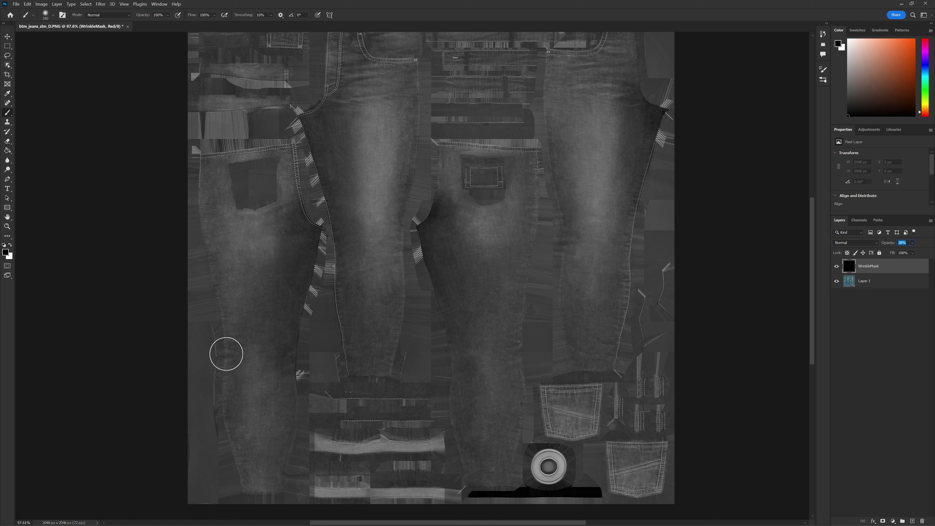
Step: Commit the 28% layer opacity and make white the foreground colour
click(236, 343)
click(11, 246)
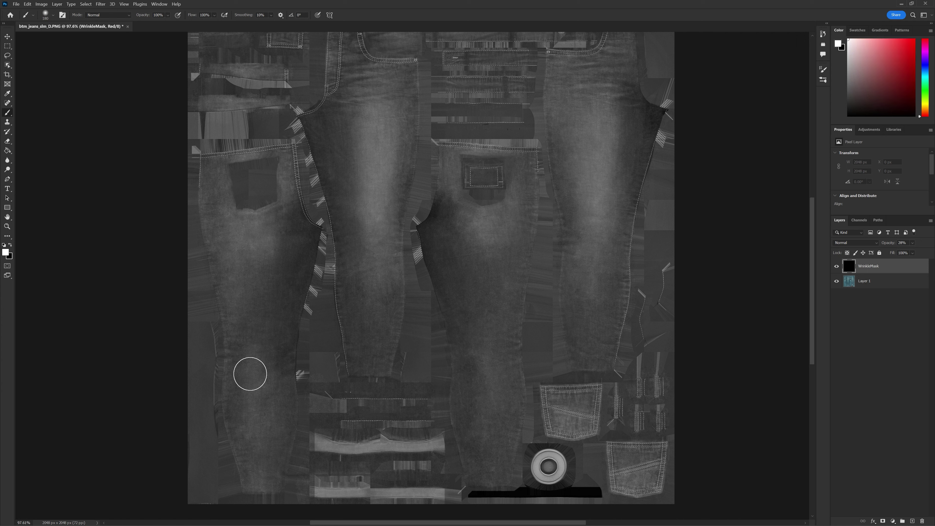
click(859, 219)
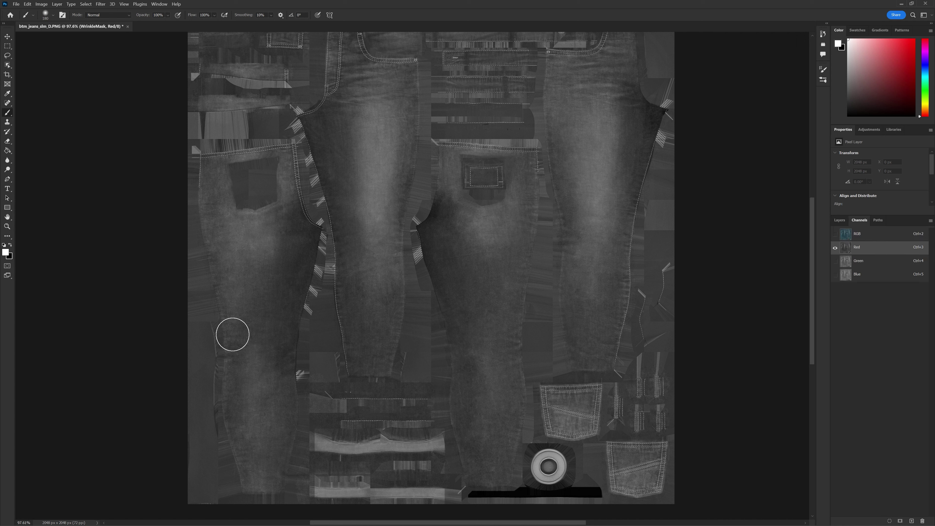
Step: Paint a soft white Red-channel patch over the lower left leg, then display Green alone
click(226, 336)
mouse_move(226, 335)
mouse_down()
mouse_move(279, 332)
mouse_move(295, 351)
mouse_move(240, 357)
mouse_move(228, 368)
mouse_move(233, 377)
mouse_move(298, 374)
mouse_move(236, 385)
mouse_move(227, 340)
mouse_move(243, 327)
mouse_move(282, 330)
mouse_move(238, 332)
mouse_move(225, 378)
mouse_move(280, 367)
mouse_up()
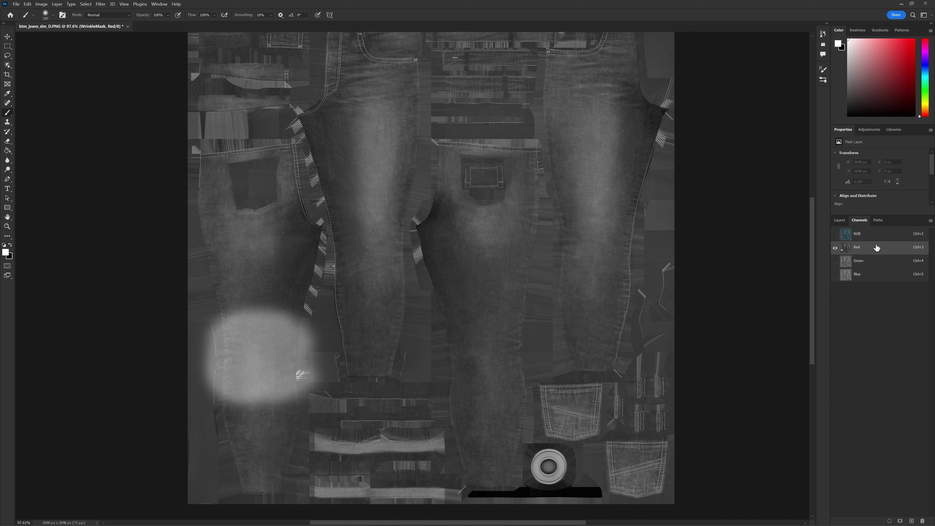
click(834, 261)
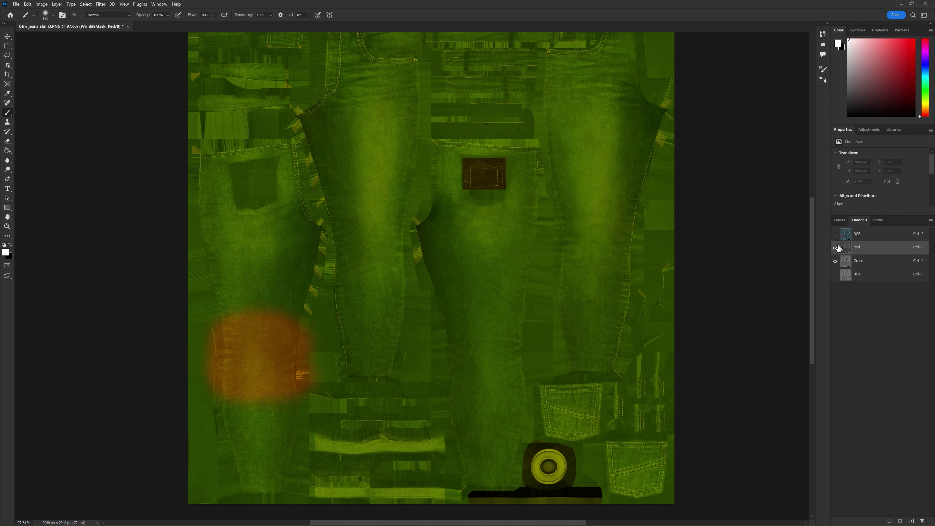
click(834, 250)
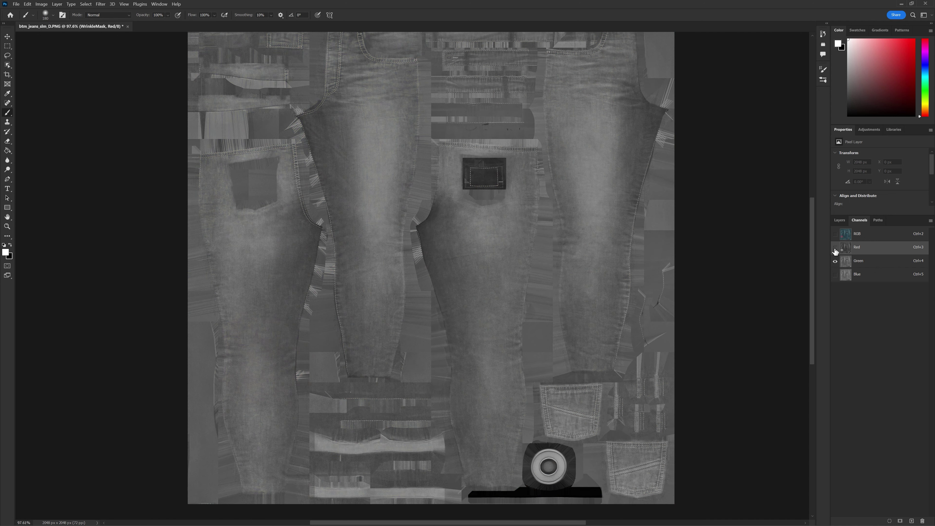
Step: Paint a soft white patch over the centre leg in the Green channel, then show all channels
click(884, 264)
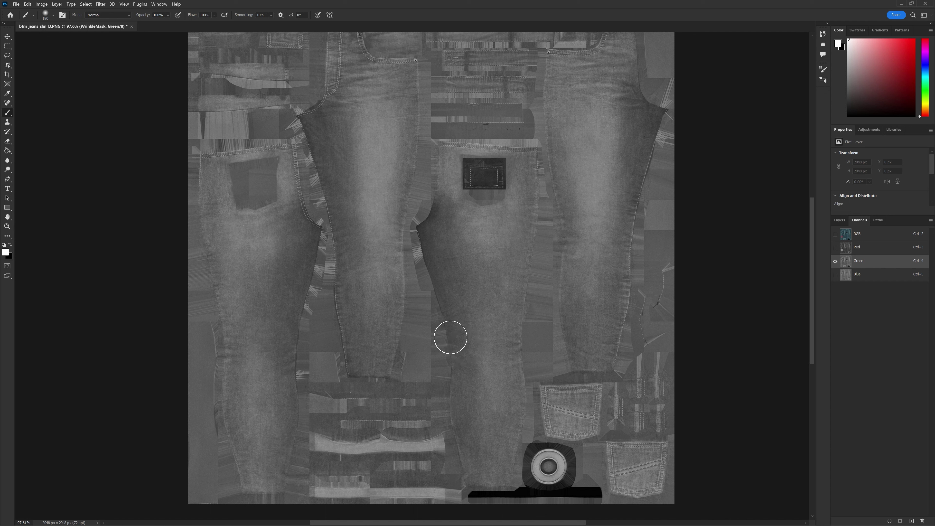
mouse_move(448, 333)
mouse_down()
mouse_move(524, 332)
mouse_move(507, 345)
mouse_move(455, 340)
mouse_move(446, 357)
mouse_move(528, 370)
mouse_move(448, 378)
mouse_up()
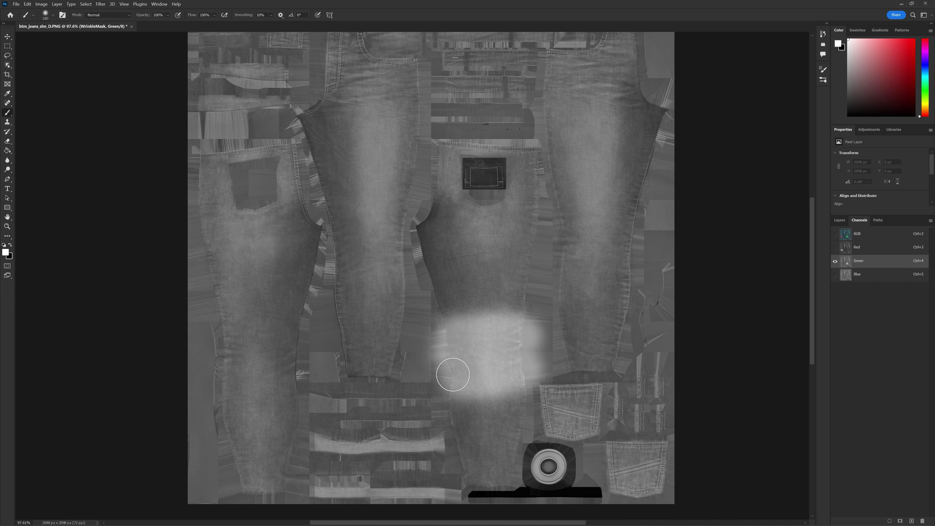
click(835, 234)
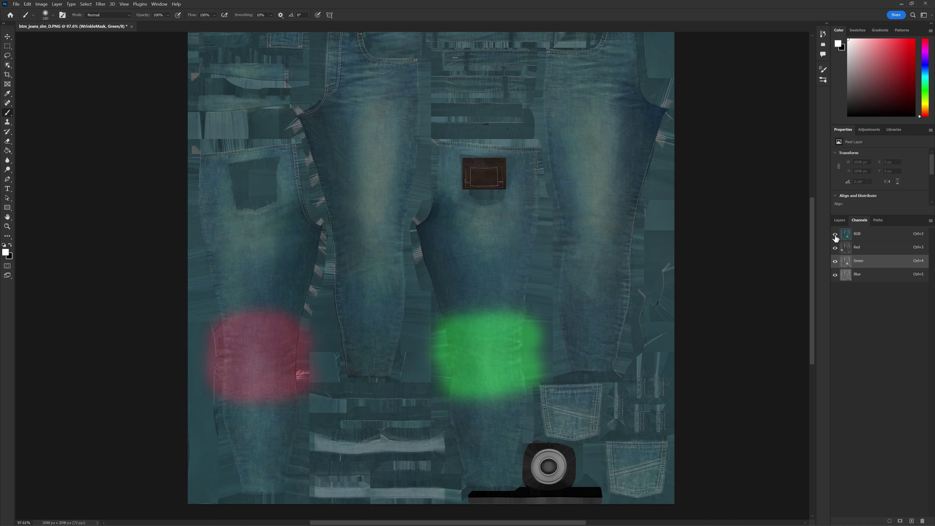
Step: Set the WrinkleMask layer opacity back to 100%
click(837, 219)
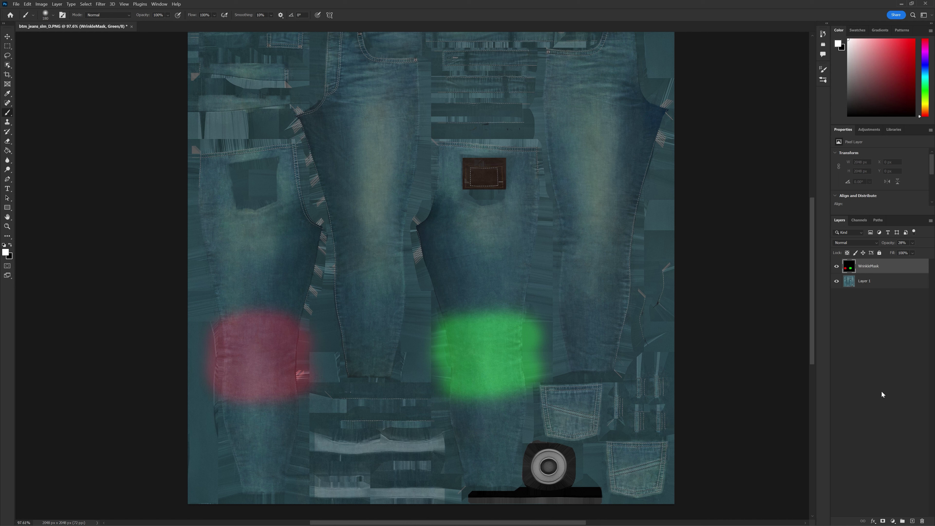
click(912, 242)
click(930, 252)
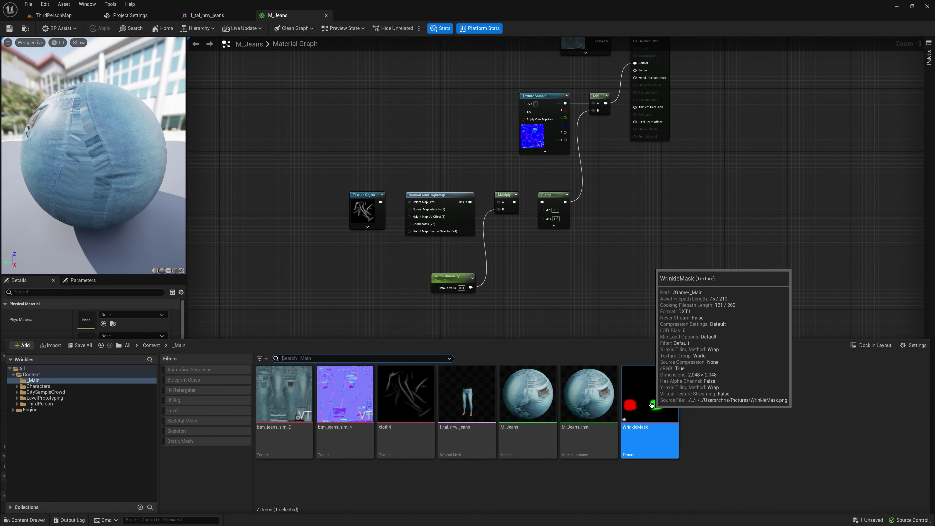
Step: Drag the WrinkleMask texture into M_Jeans and place its Texture Sample node below Clamp
drag(665, 410, 570, 271)
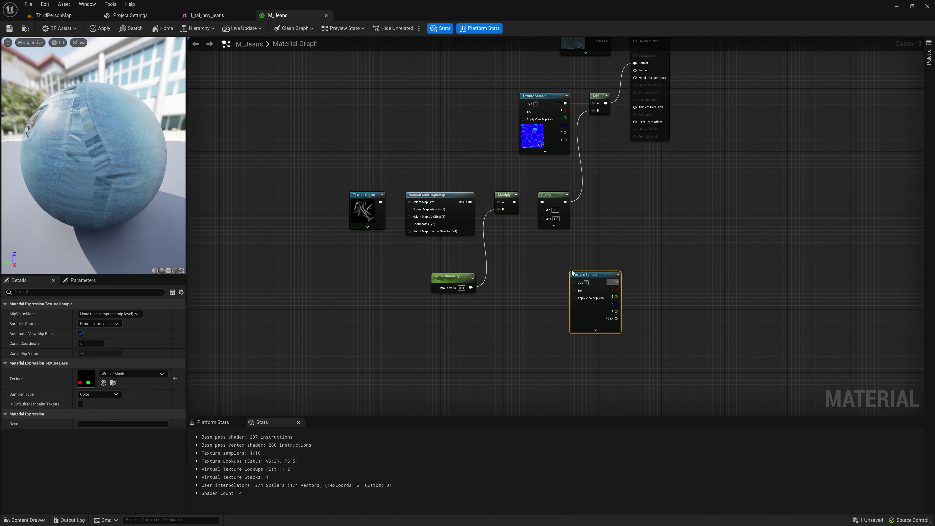
right_drag(532, 304, 497, 268)
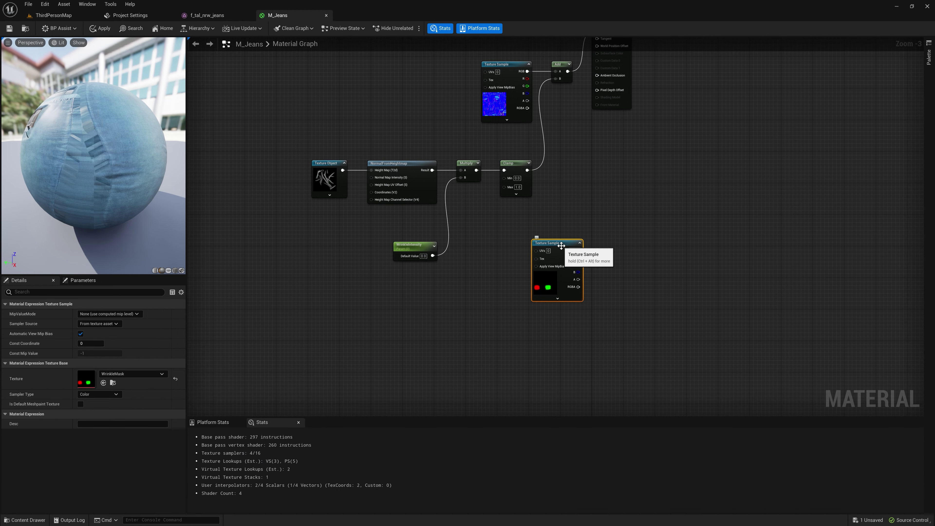
drag(561, 245, 538, 264)
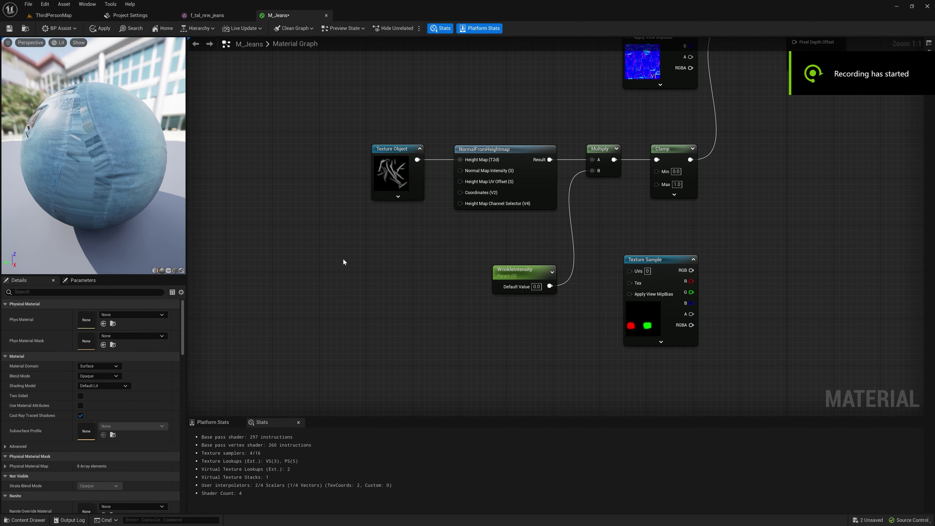
Step: Add a TexCoord[0] node and wire it into a new Multiply node's A input
right_click(315, 259)
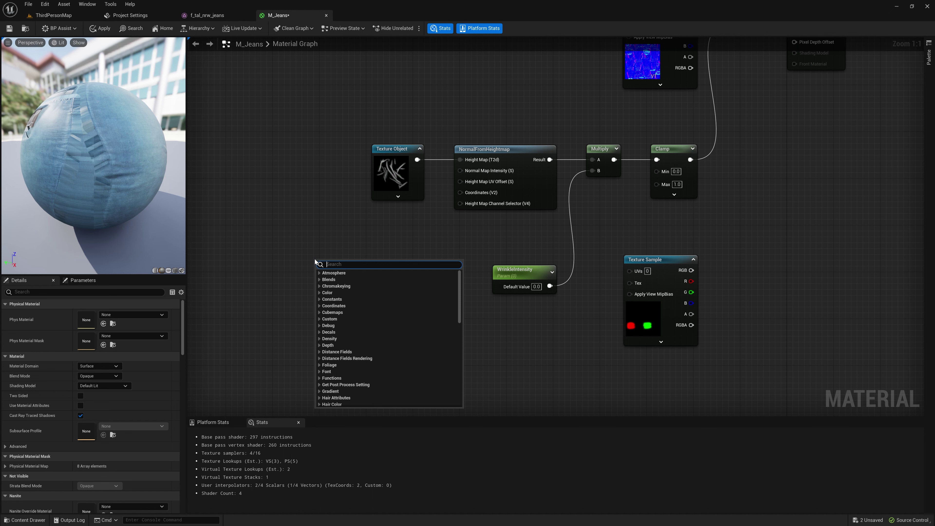
text(text)
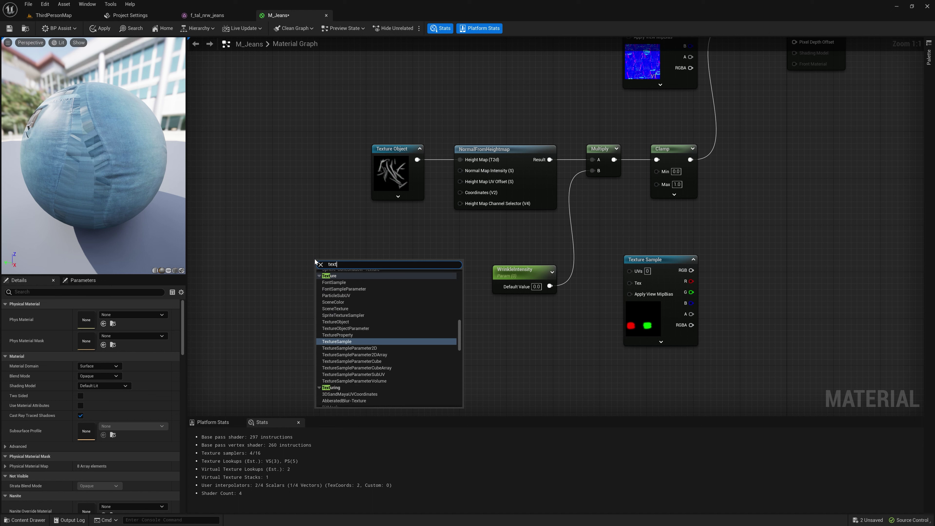
text(ure)
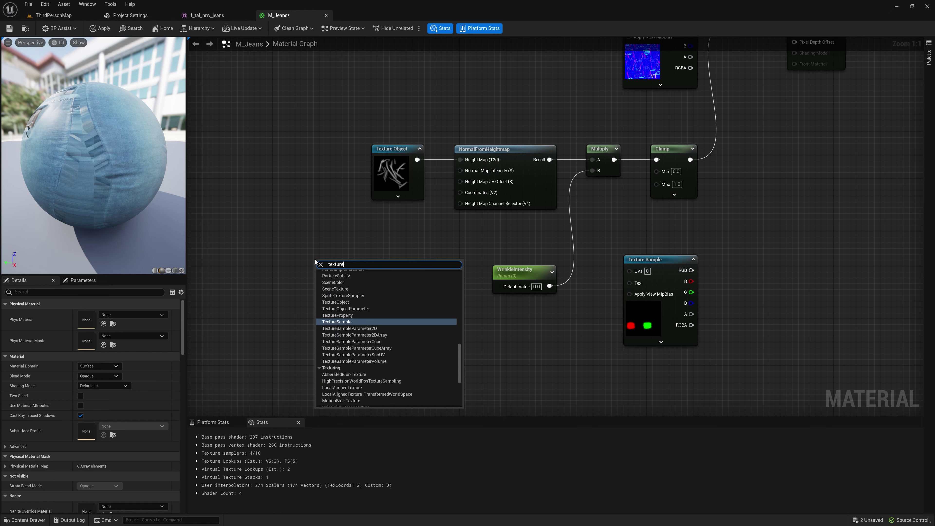
text(coord)
key(Return)
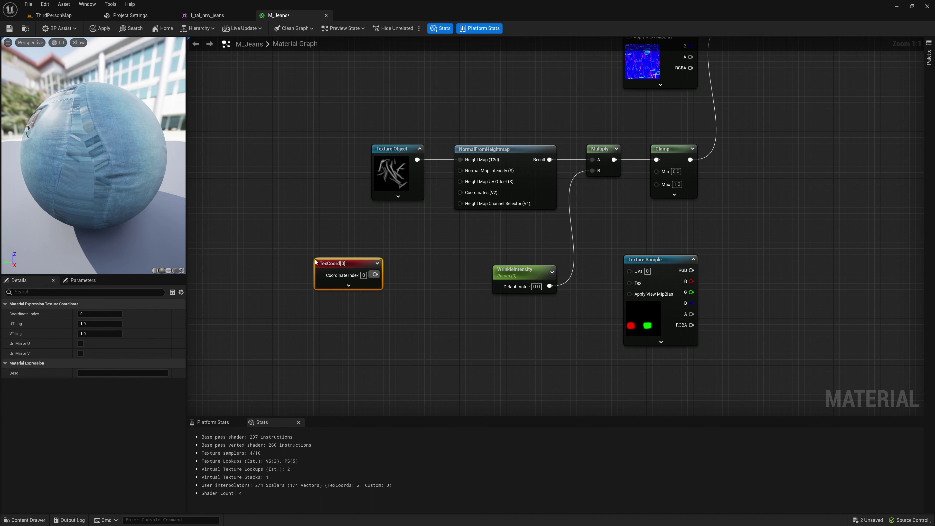
drag(350, 259, 302, 244)
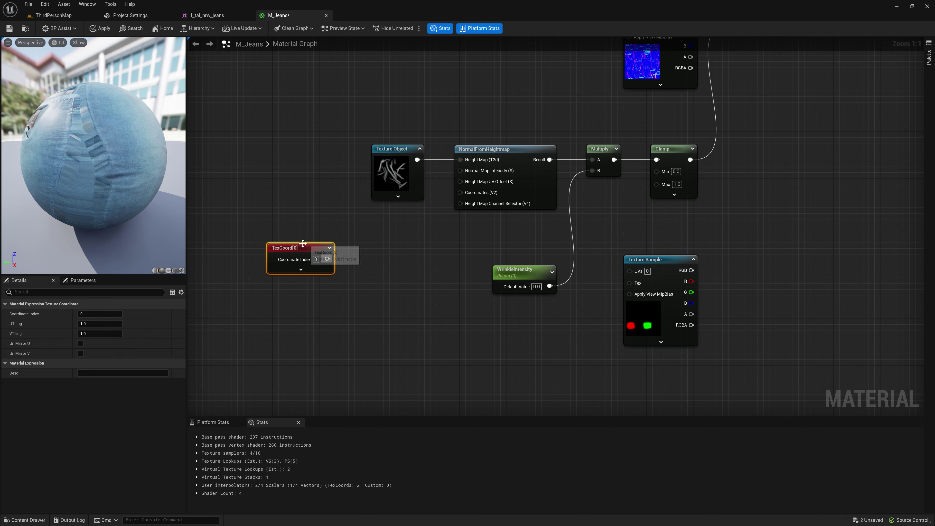
click(368, 282)
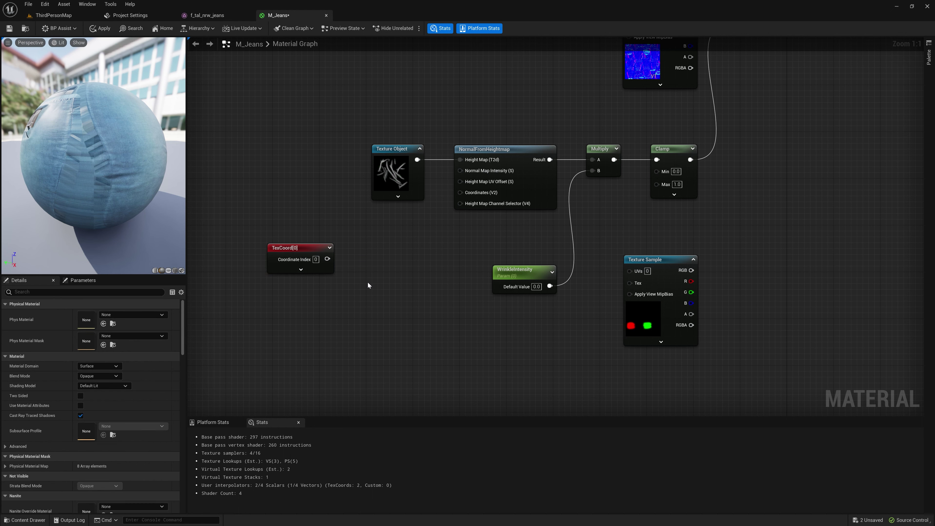
click(370, 281)
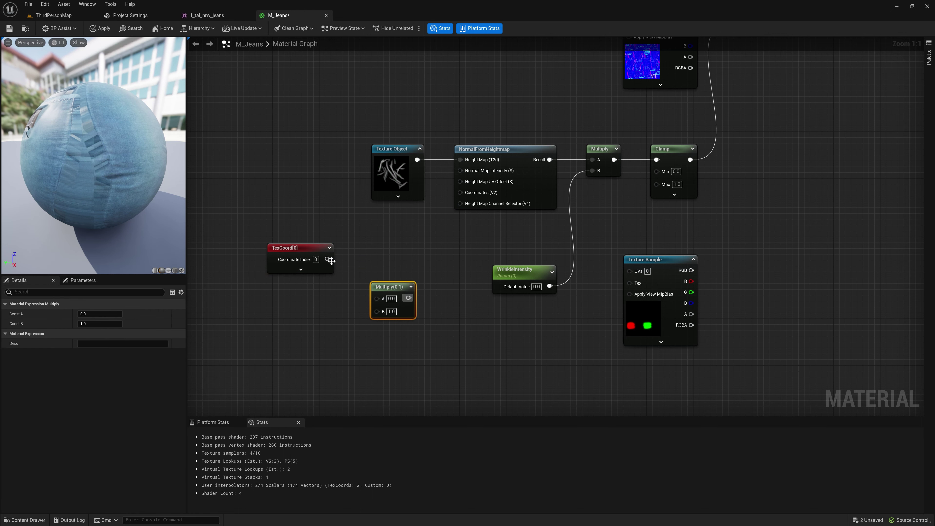
drag(326, 259, 379, 252)
Step: Create a WrinkleTiling scalar parameter with default 1.0 in the Wrinkles group
right_drag(328, 317, 349, 295)
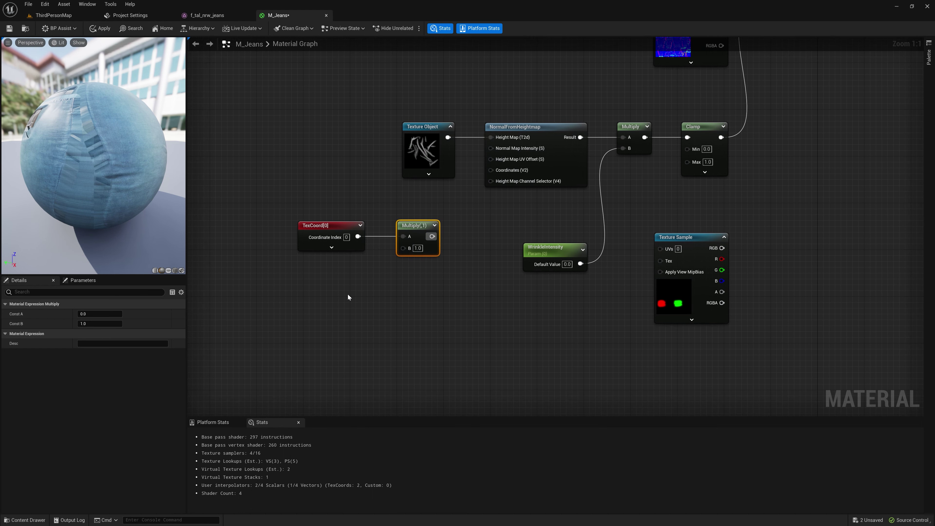
click(348, 294)
click(347, 293)
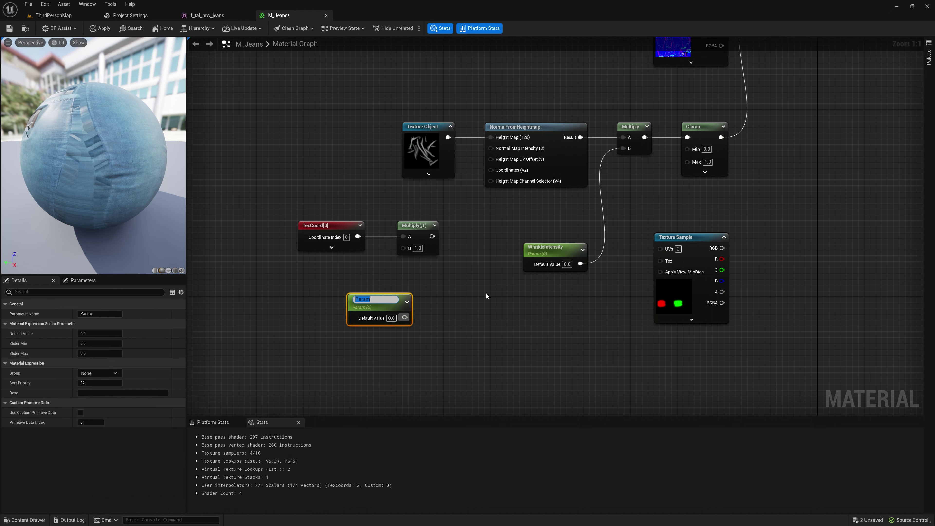
text(WrinkleTiling)
key(Return)
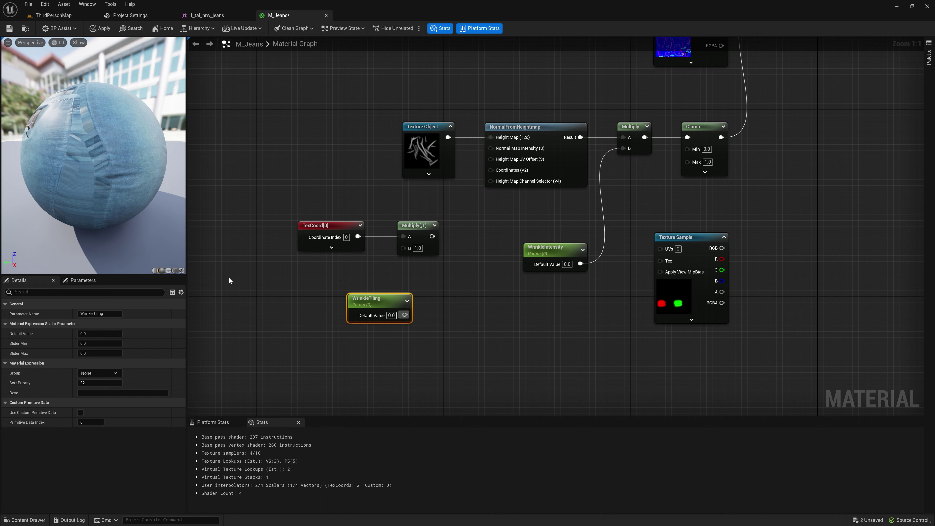
click(105, 333)
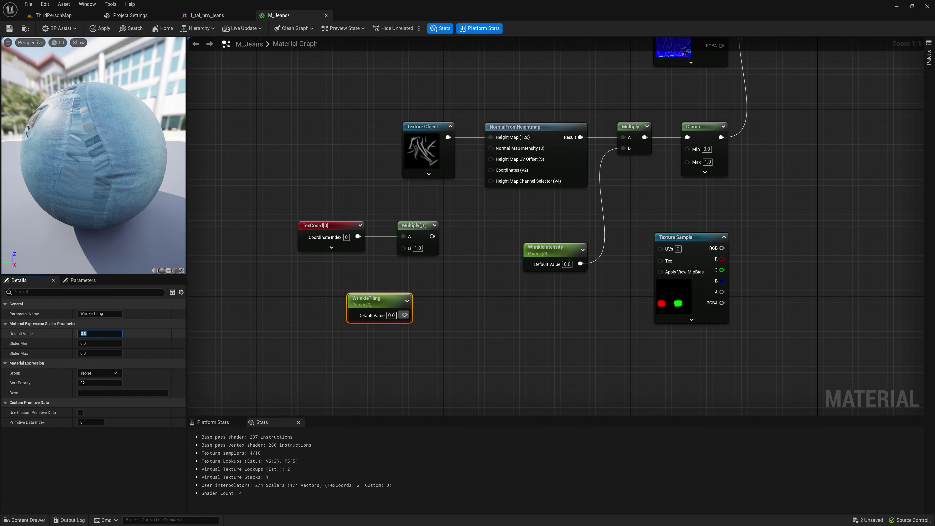
text(1)
key(Return)
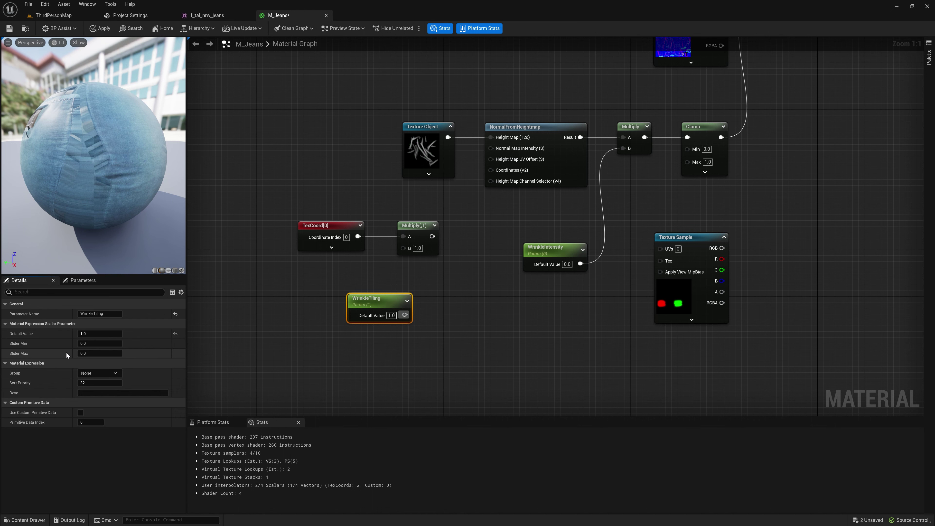
click(115, 373)
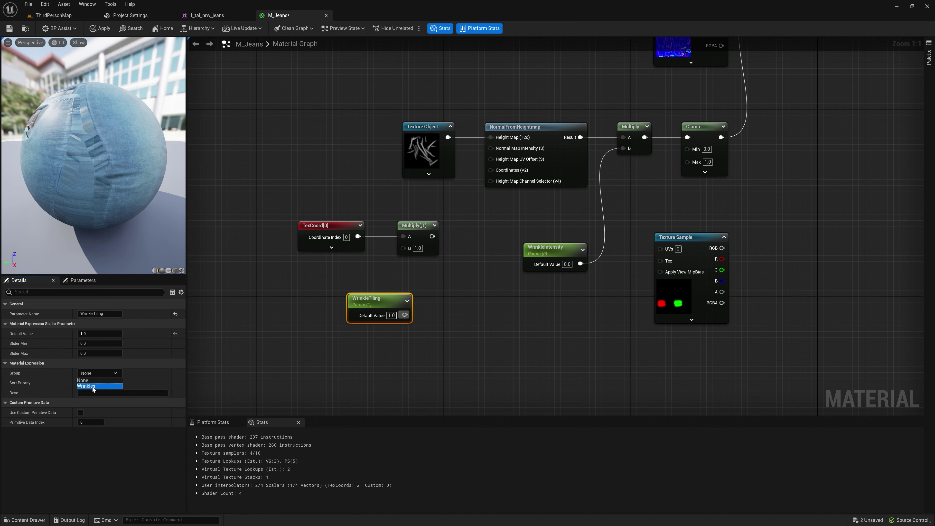
click(93, 386)
Step: Wire WrinkleTiling into Multiply B, Multiply into NormalFromHeightmap Coordinates, and save M_Jeans
right_drag(388, 291, 372, 302)
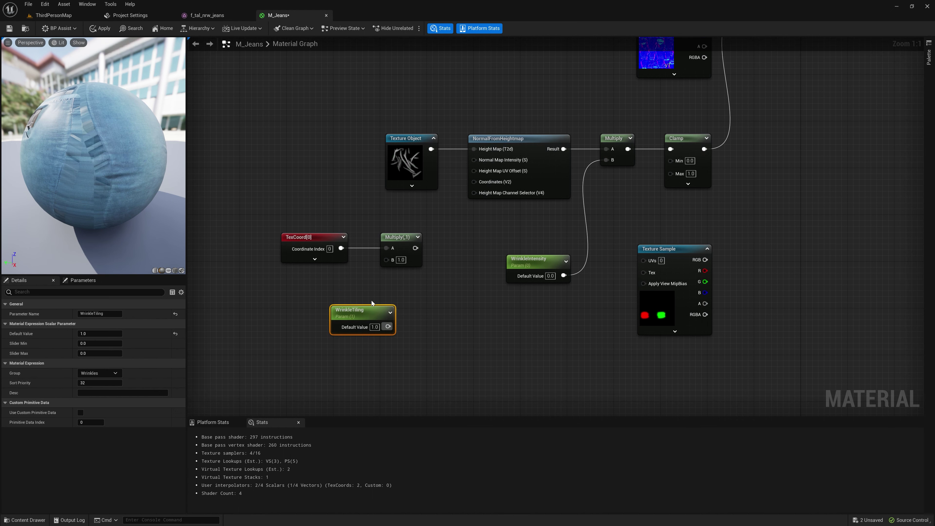
drag(387, 327, 387, 260)
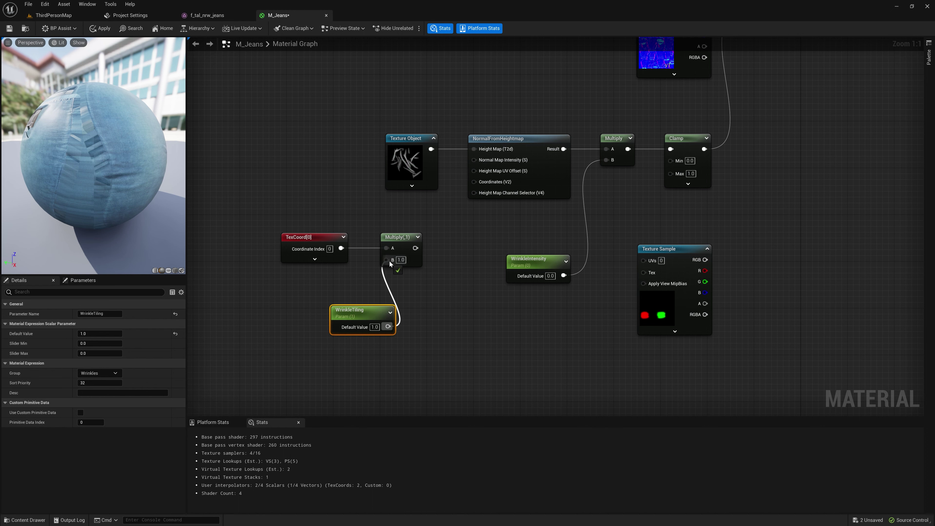
right_drag(444, 242, 409, 290)
drag(373, 295, 443, 232)
right_drag(432, 352, 419, 277)
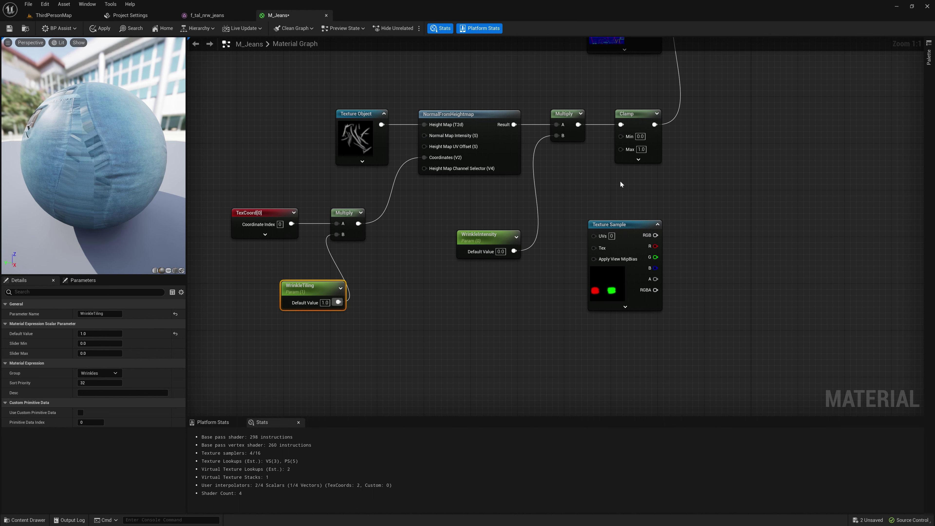
right_drag(622, 180, 514, 230)
right_drag(637, 247, 557, 192)
key(ctrl+s)
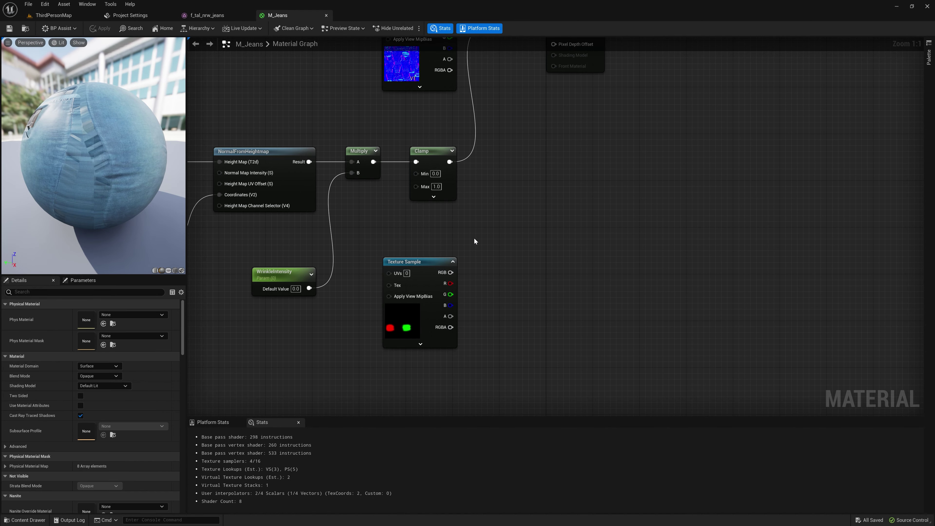
Step: Add a LinearInterpolate node with WrinkleMask's red channel as its Alpha
right_click(503, 210)
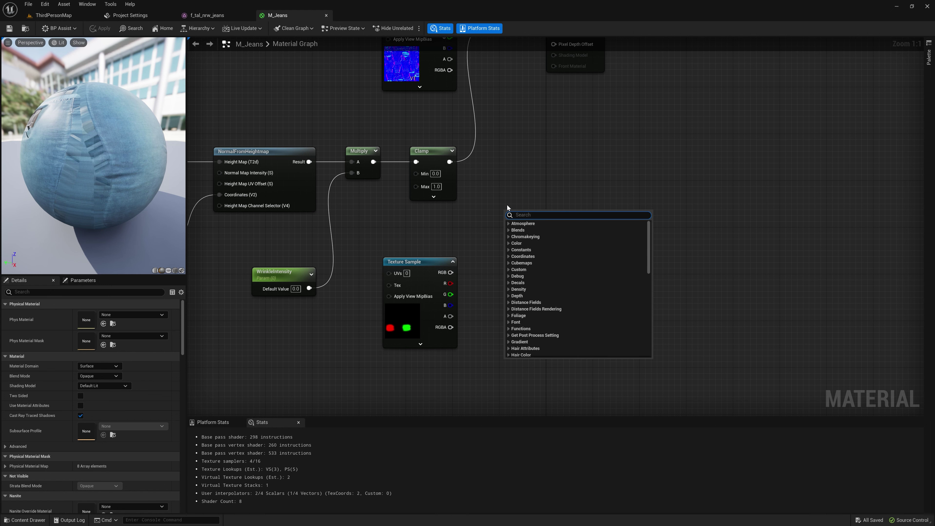
text(ler)
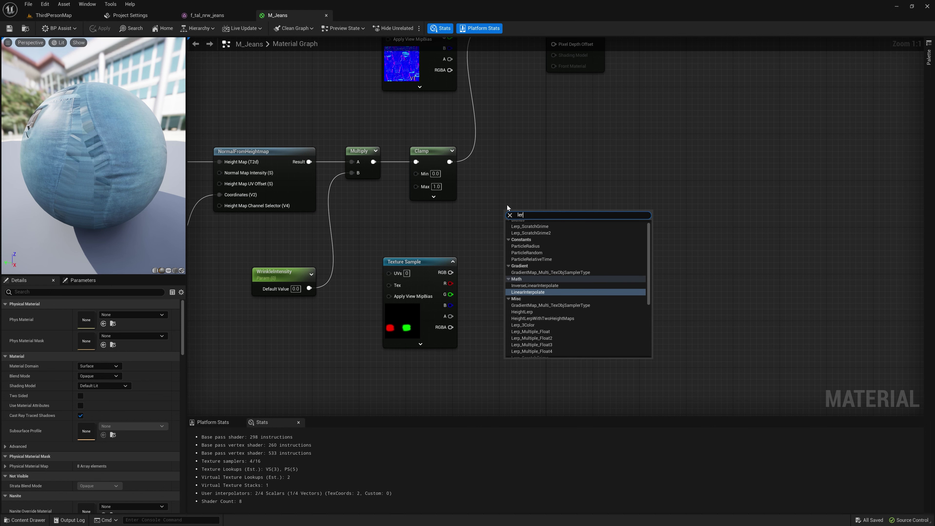
text(p)
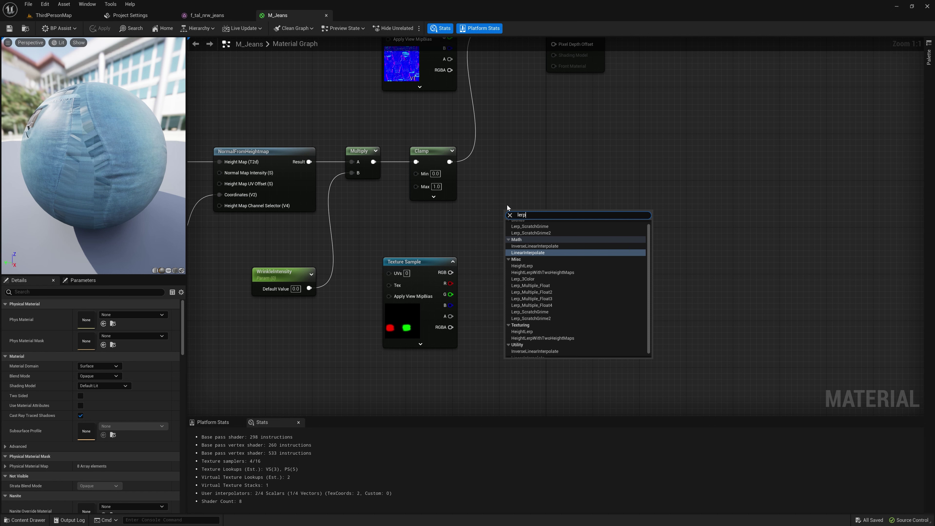
key(Return)
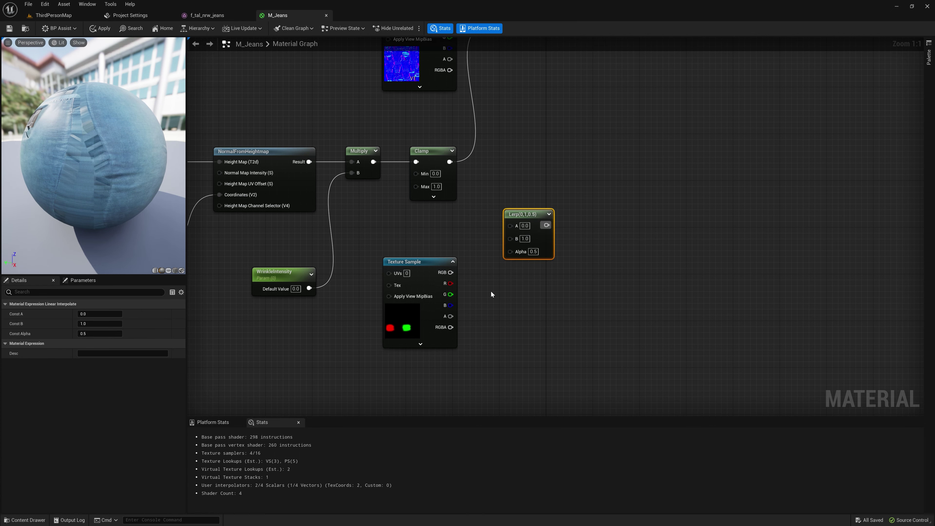
right_drag(490, 312, 471, 314)
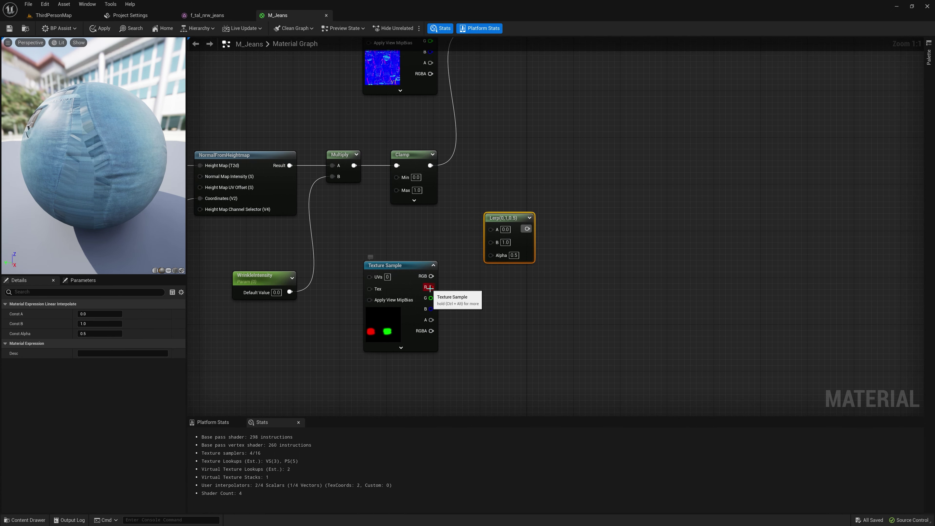
drag(431, 287, 493, 257)
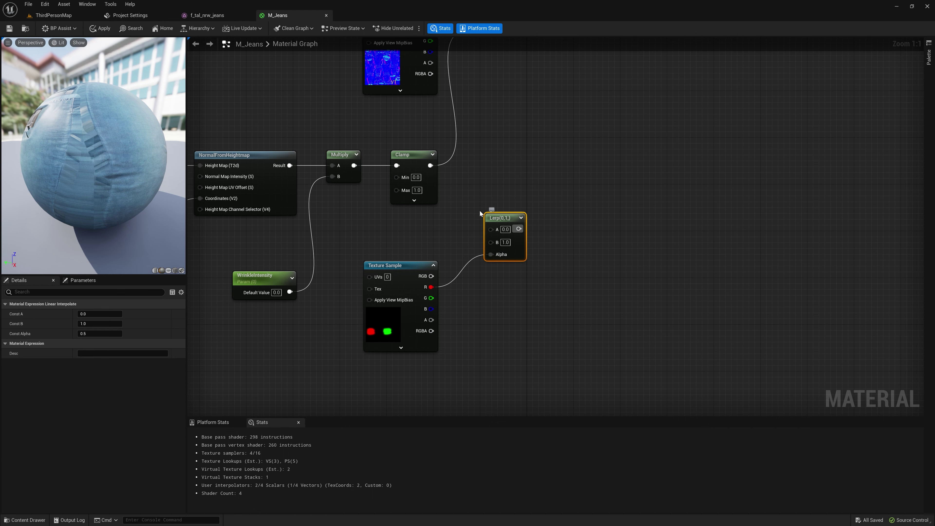
Step: Connect the Clamp output to the Lerp's B input
right_drag(439, 214, 426, 224)
mouse_move(459, 194)
right_down()
mouse_move(455, 213)
mouse_move(447, 196)
mouse_move(455, 203)
right_up()
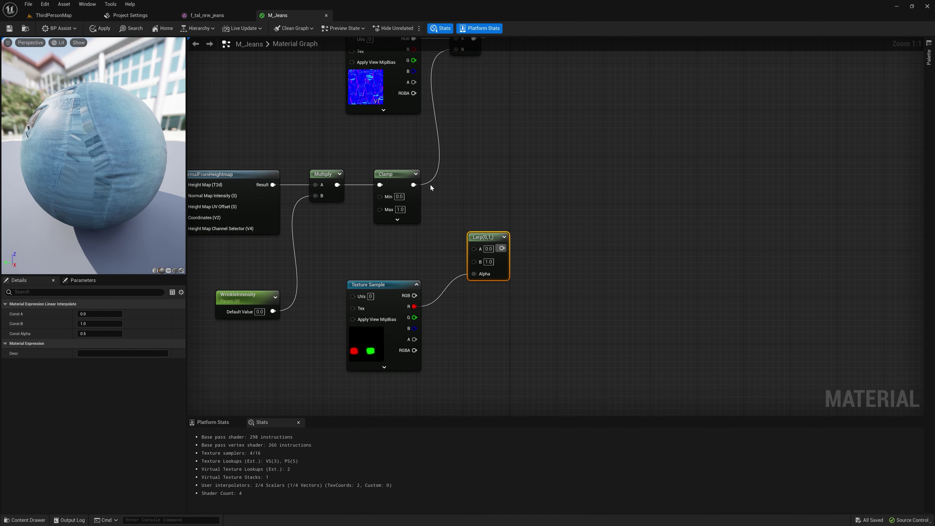
right_drag(190, 206, 347, 192)
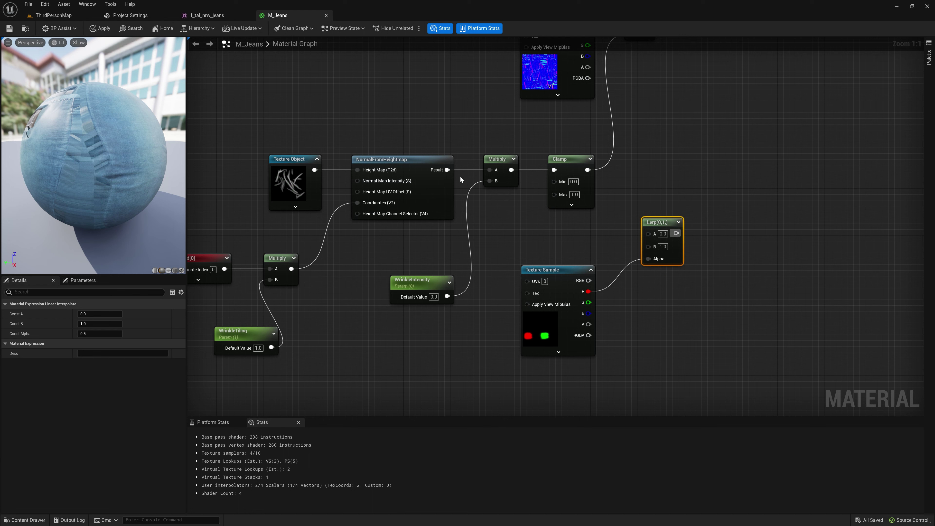
right_drag(527, 221, 478, 224)
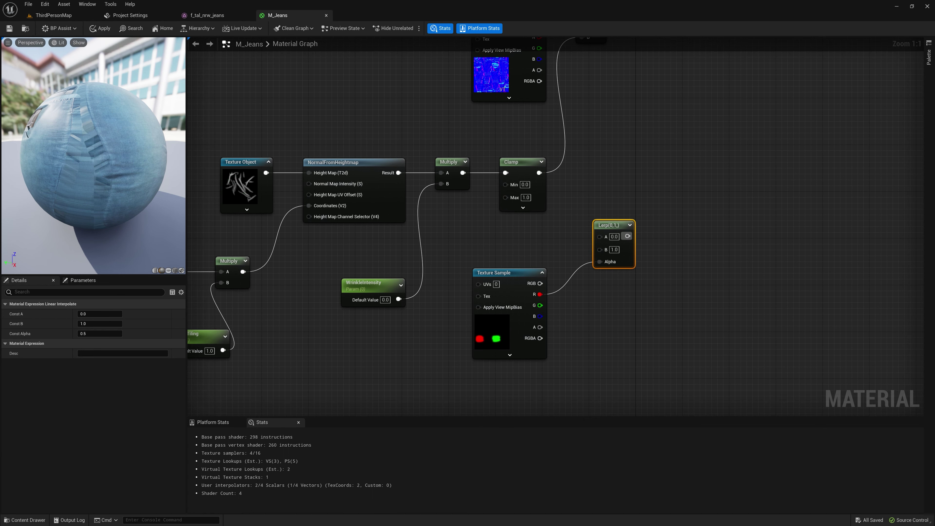
right_drag(537, 173, 444, 187)
drag(445, 187, 510, 265)
right_drag(561, 211, 508, 258)
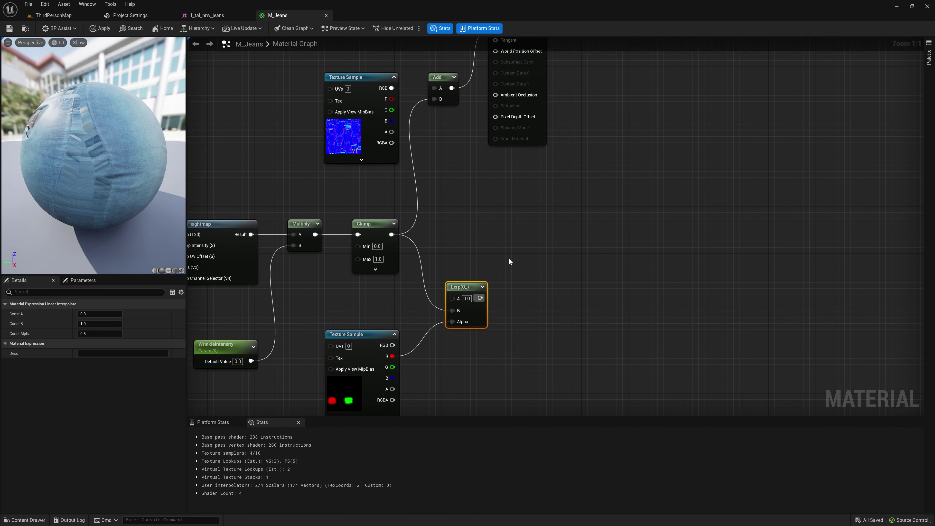
Step: Route the Lerp output into the Add node's B input, replacing the old link
drag(480, 298, 434, 97)
right_drag(466, 202, 513, 285)
right_drag(518, 115, 553, 209)
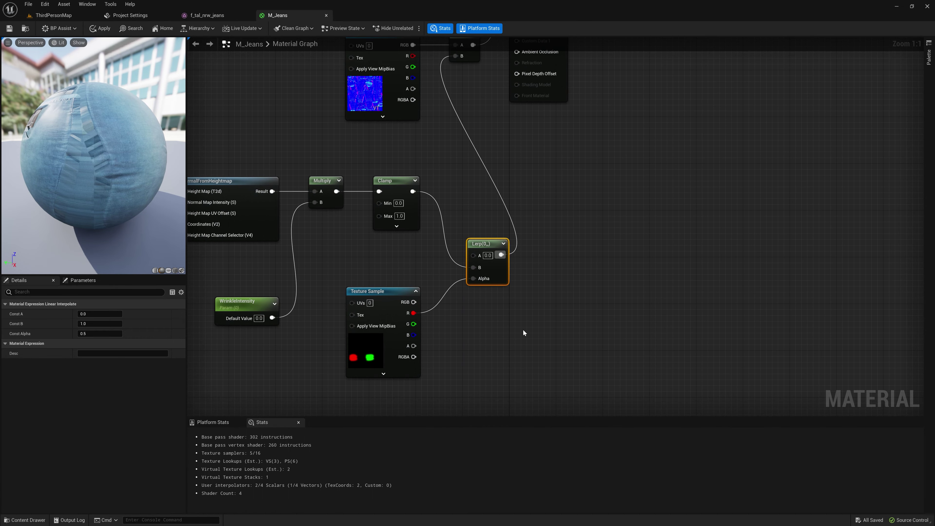
right_drag(522, 330, 482, 285)
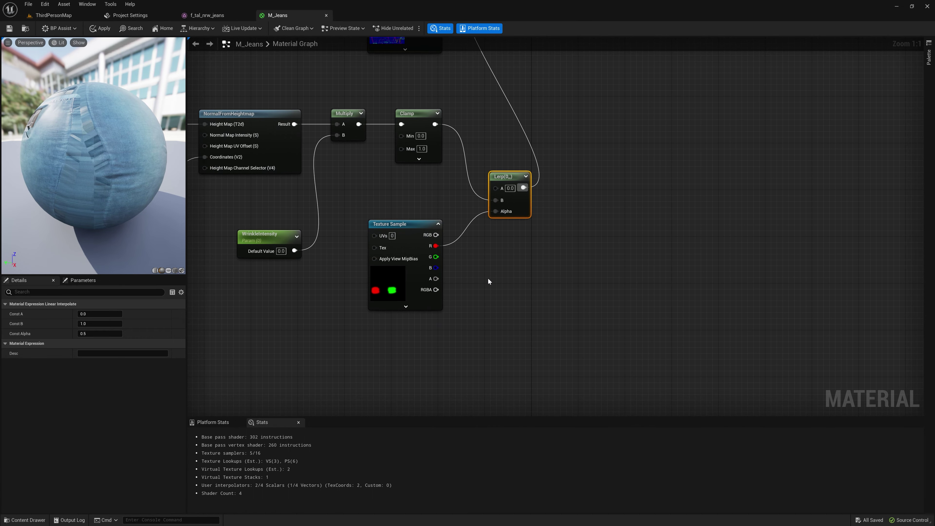
click(482, 289)
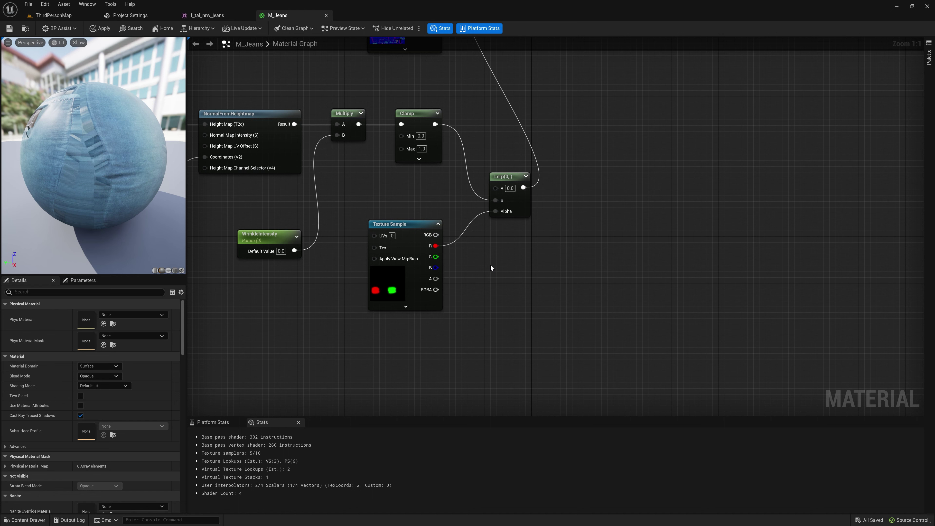
Step: Add a Multiply node to the M_Jeans graph and position it up and right
click(503, 269)
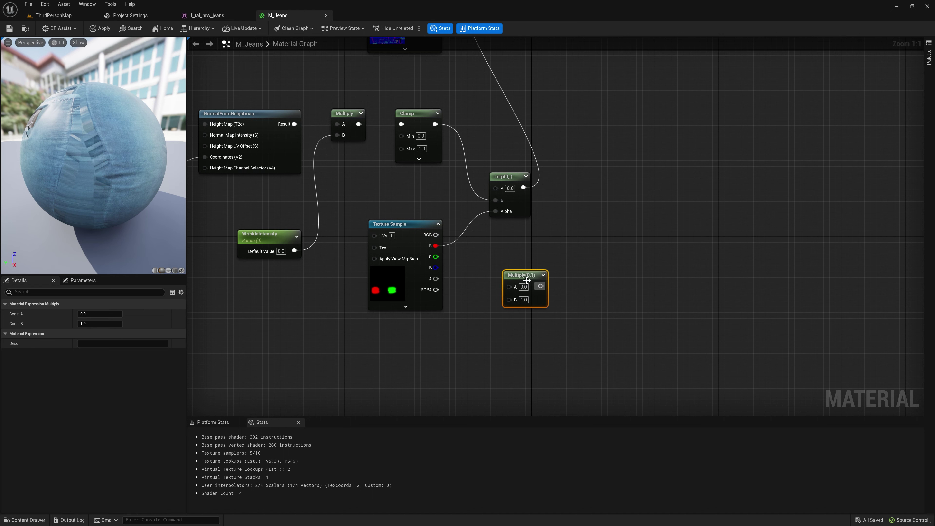
drag(523, 279, 541, 268)
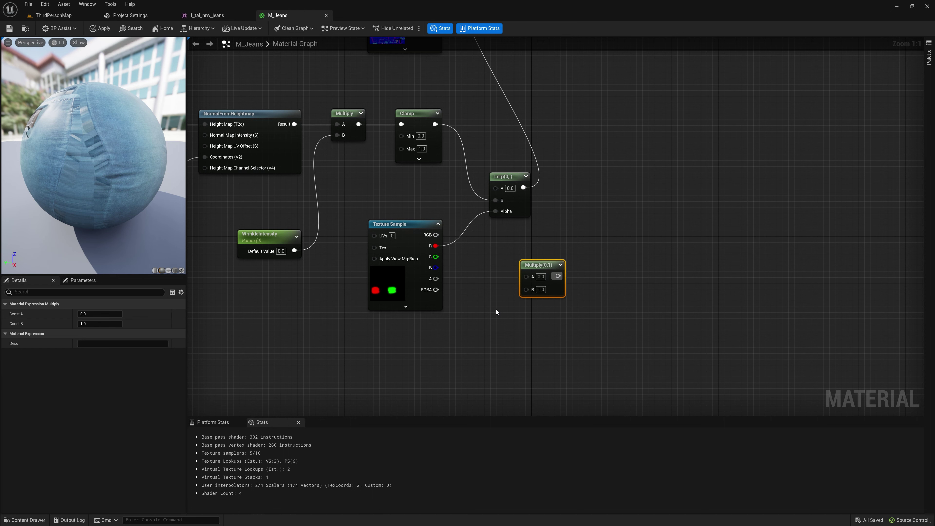
click(494, 309)
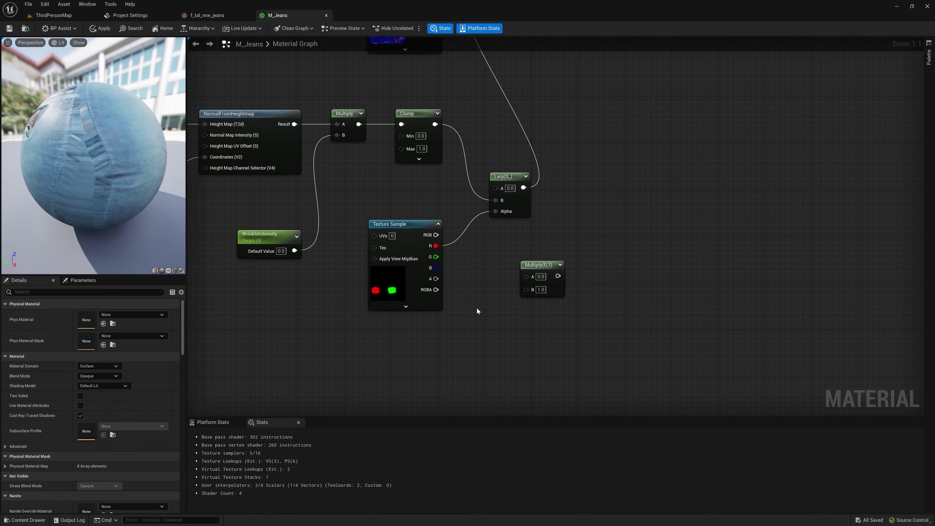
Step: Add a scalar parameter named LeftKneeWrinkleAmount with Slider Max 1.0
click(467, 310)
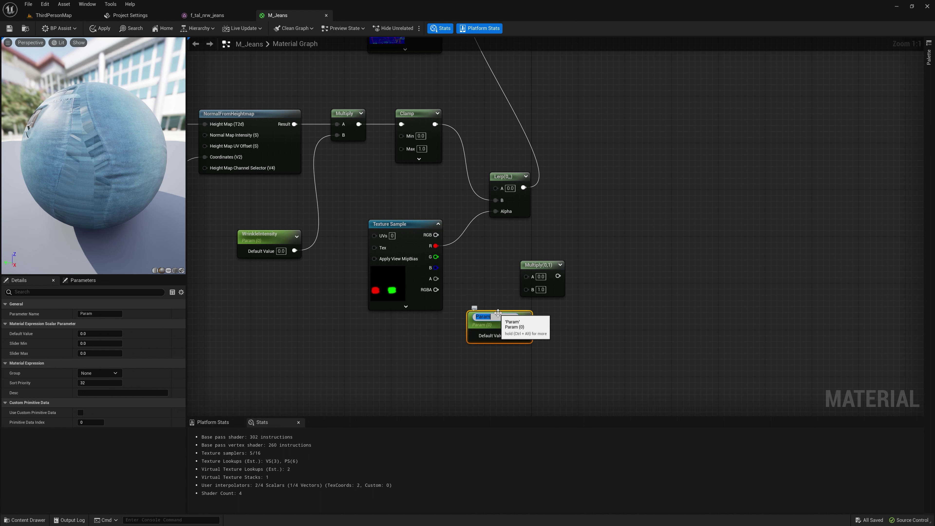
text(Lef)
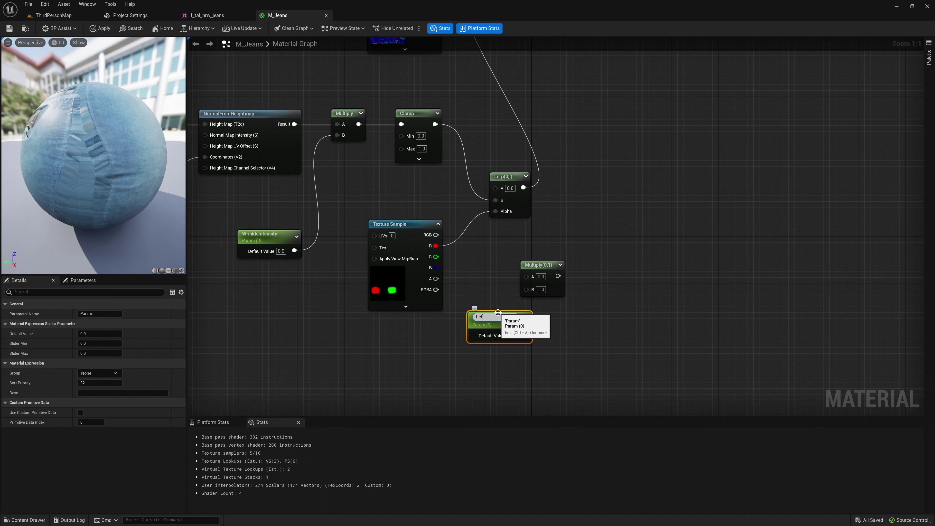
text(tKneeWrinkle)
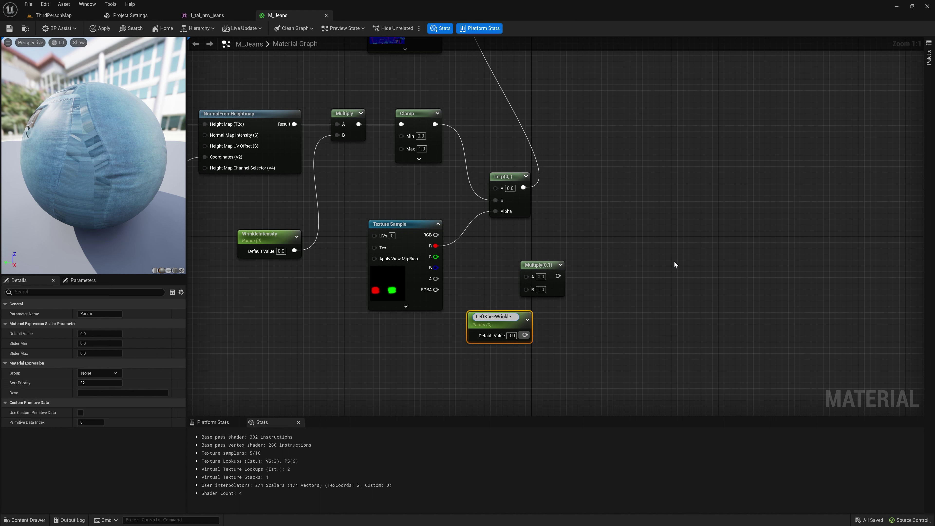
text(Amoun)
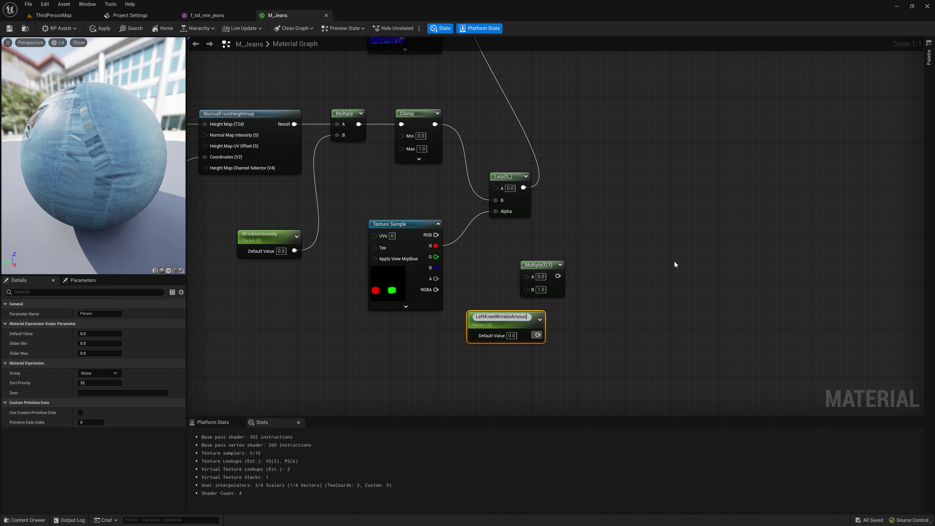
text(t)
key(Return)
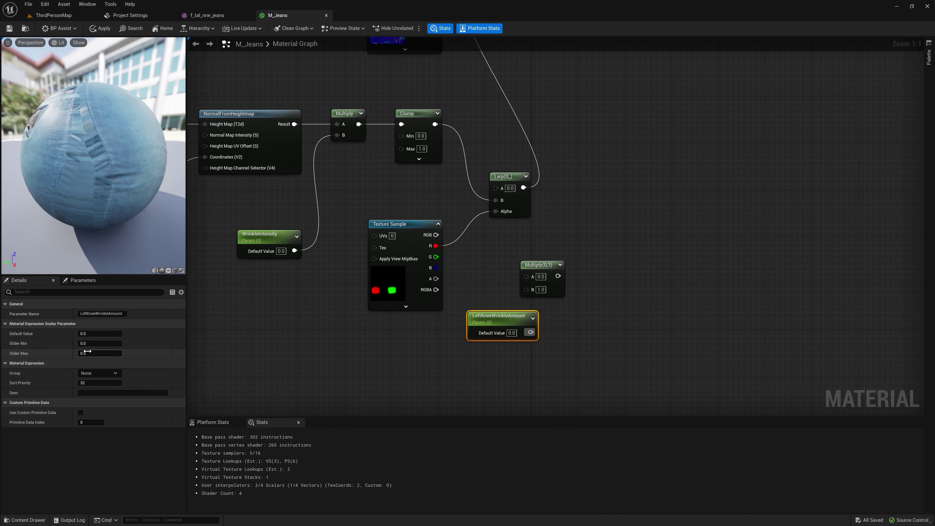
click(96, 354)
text(1)
key(Return)
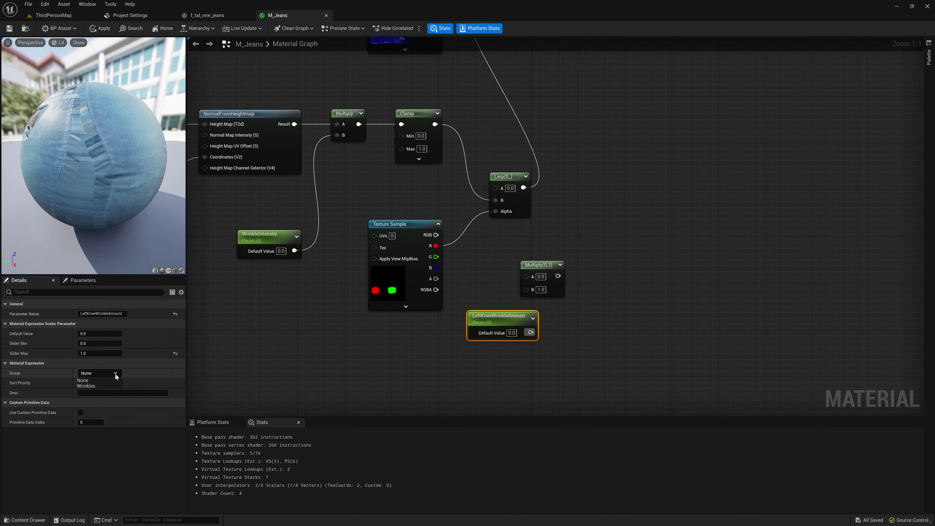
Step: Group LeftKneeWrinkleAmount under Wrinkles, multiply Texture Sample R by it into Lerp Alpha, and apply
click(118, 386)
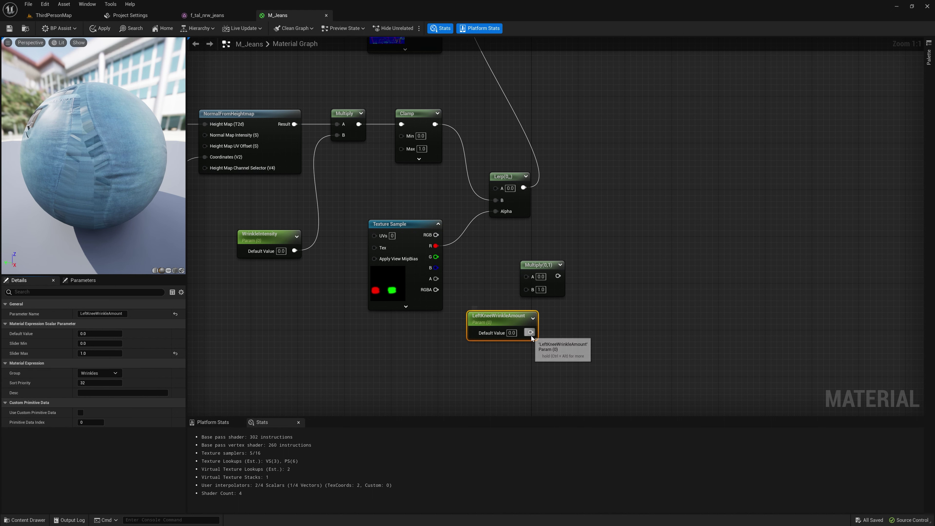
drag(530, 333, 527, 288)
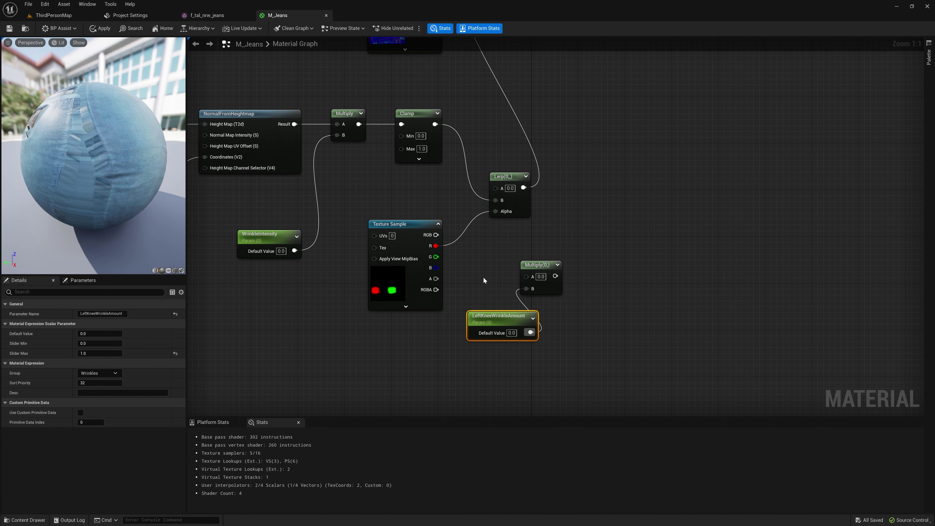
drag(435, 246, 505, 212)
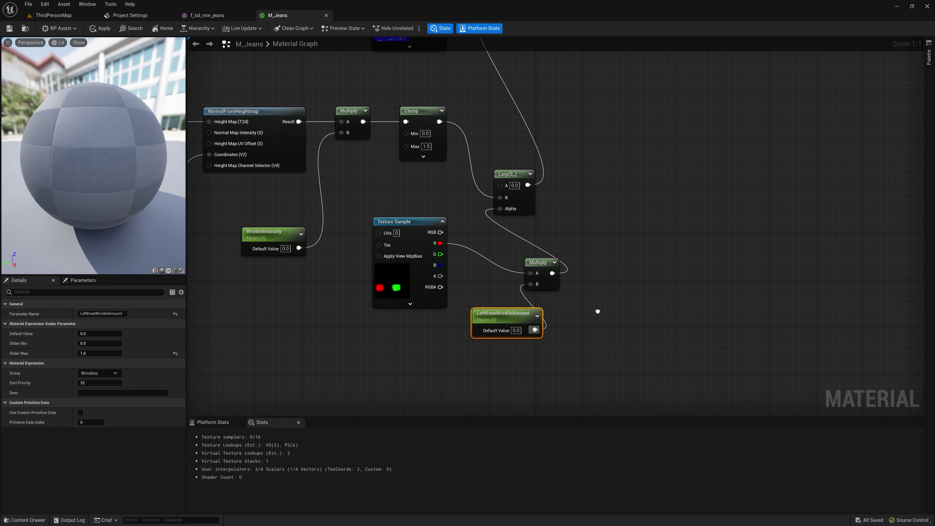
right_drag(597, 311, 635, 290)
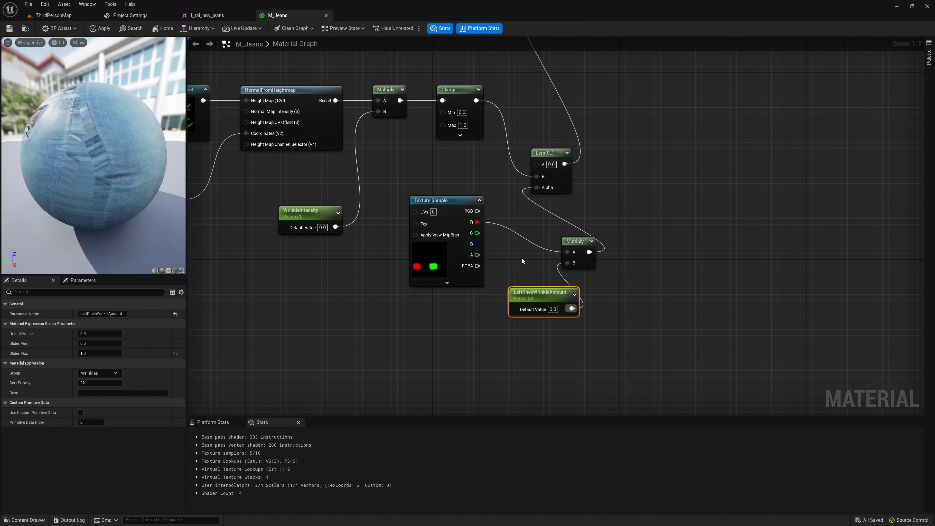
right_drag(521, 257, 638, 288)
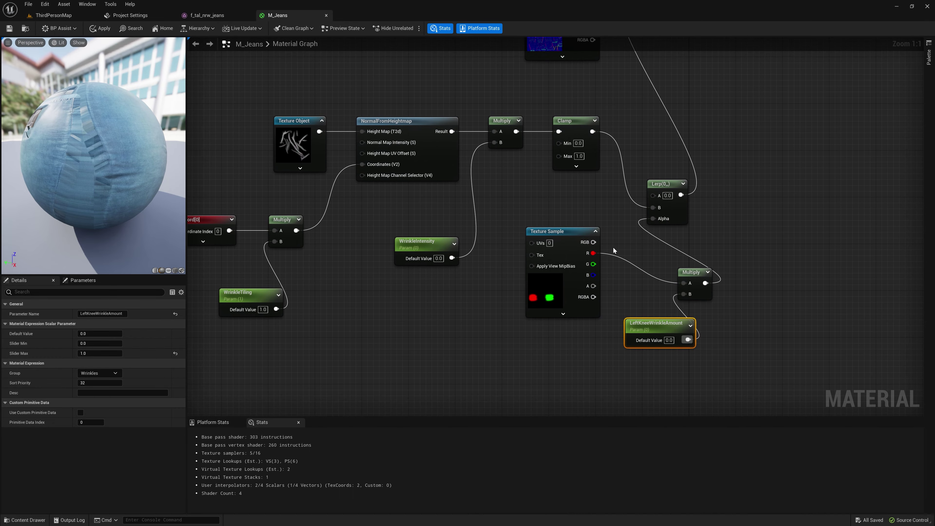
click(97, 31)
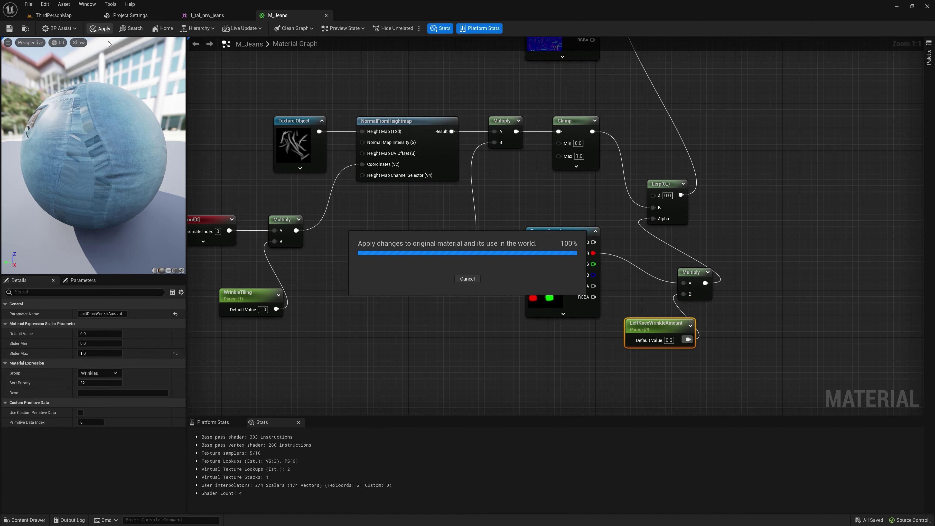
Step: Open M_Jeans_Inst from the Content Drawer as a floating window beside the jeans mesh
click(219, 17)
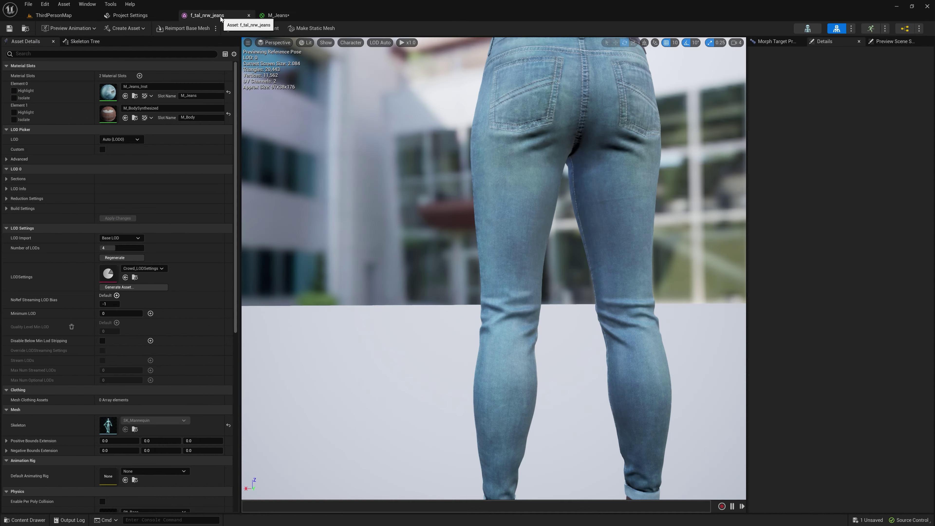
key(ctrl+space)
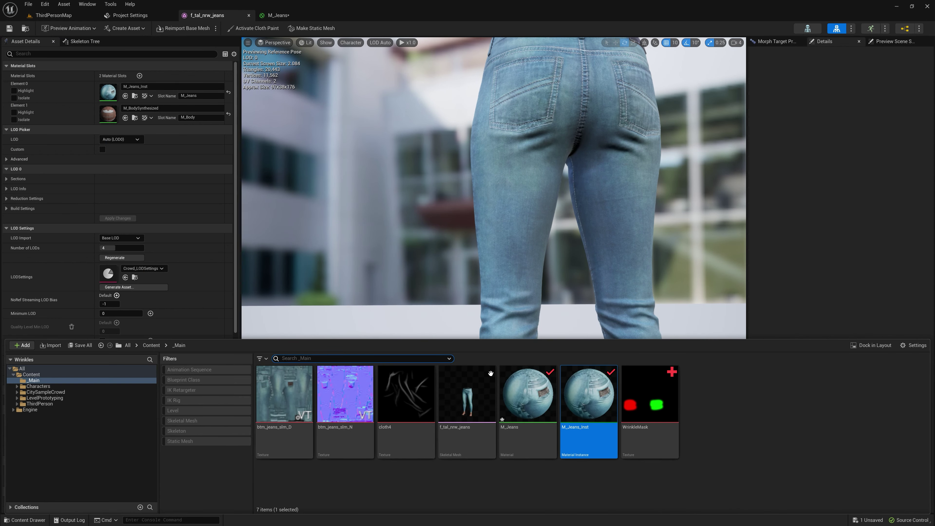
double_click(591, 396)
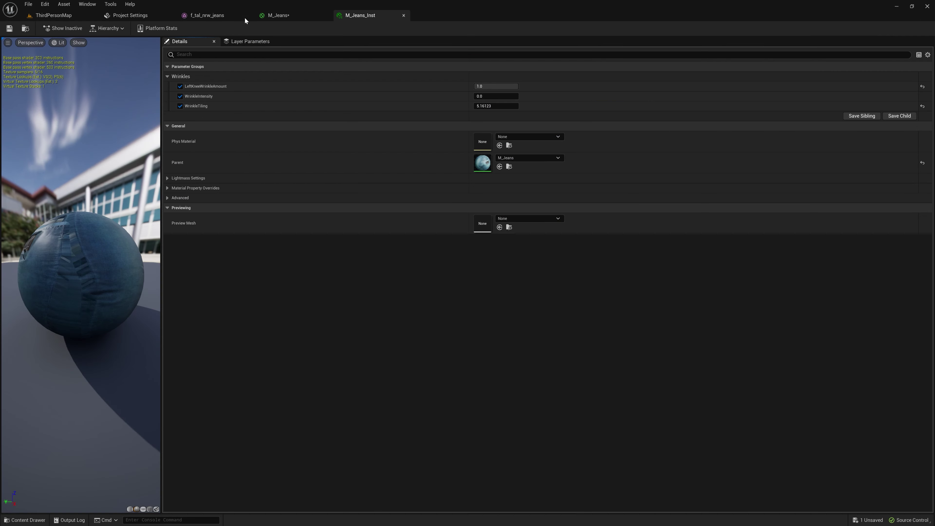
drag(358, 12, 628, 56)
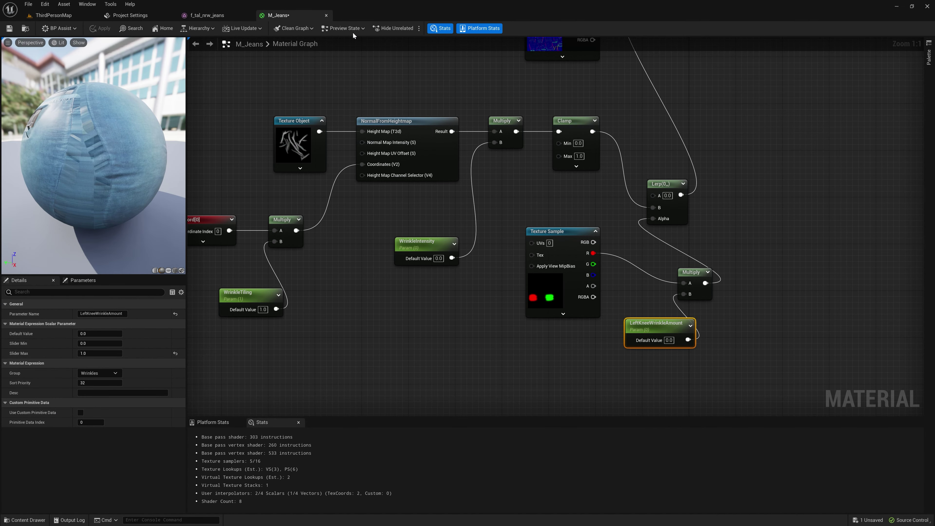
click(232, 16)
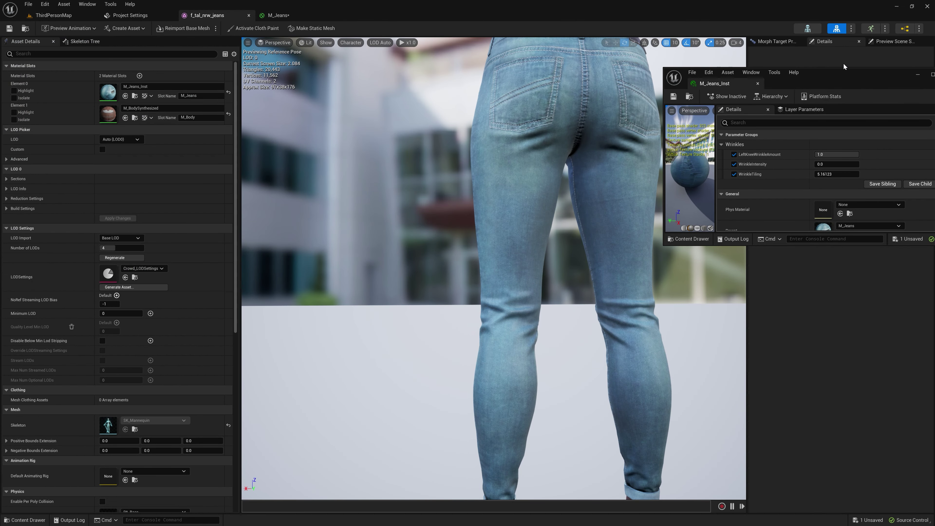
drag(824, 70, 879, 52)
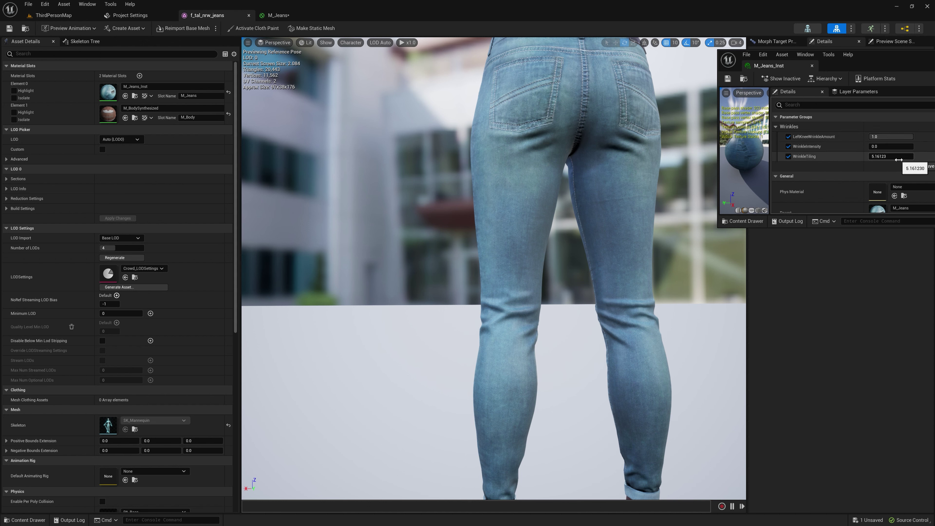
Step: Experiment with the WrinkleTiling override, save the instance, and raise tiling to about 4.07
mouse_move(898, 160)
mouse_down()
mouse_move(913, 160)
mouse_move(897, 159)
mouse_up()
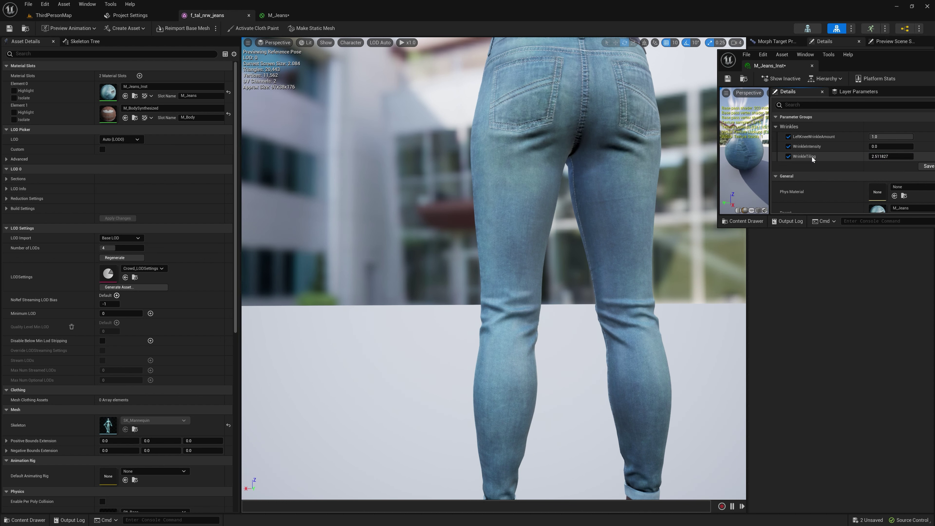
click(787, 156)
click(727, 79)
click(788, 156)
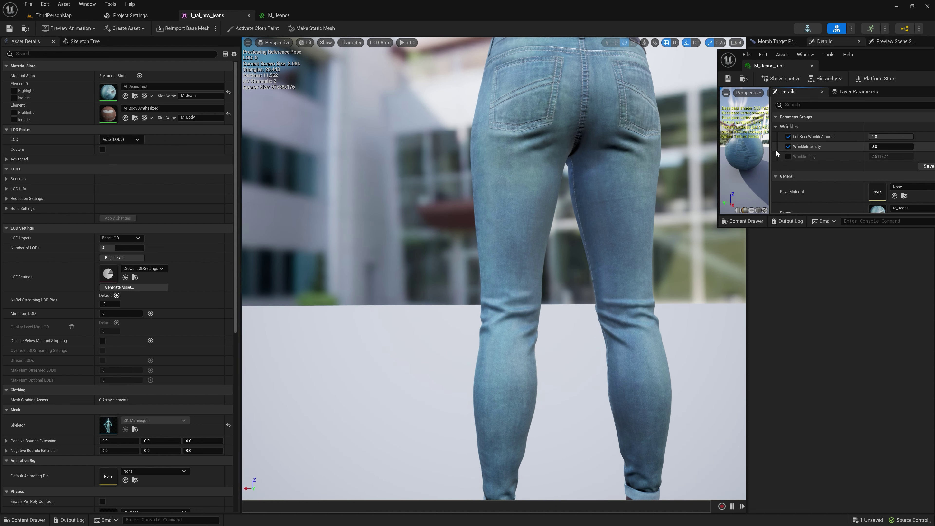
drag(869, 160, 883, 159)
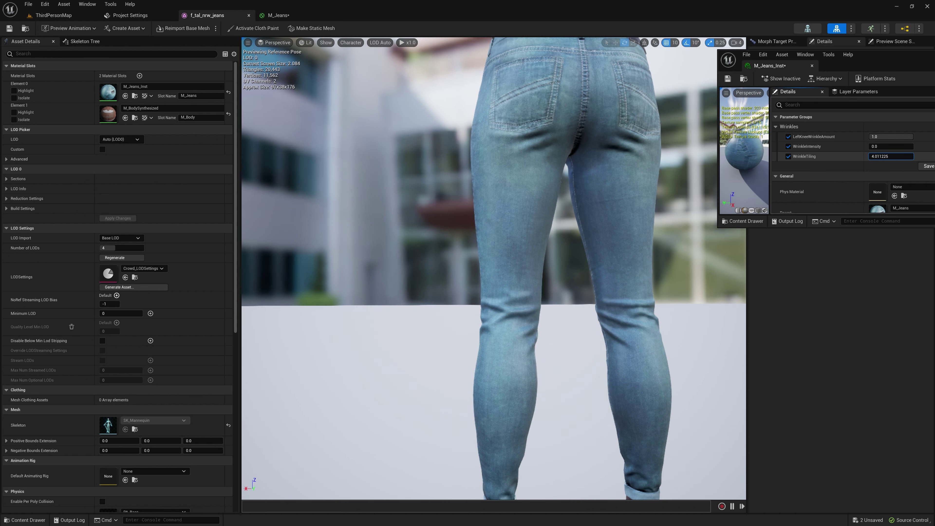
Step: Toggle the WrinkleIntensity override to compare, then set WrinkleIntensity to 1.0
click(787, 147)
click(787, 146)
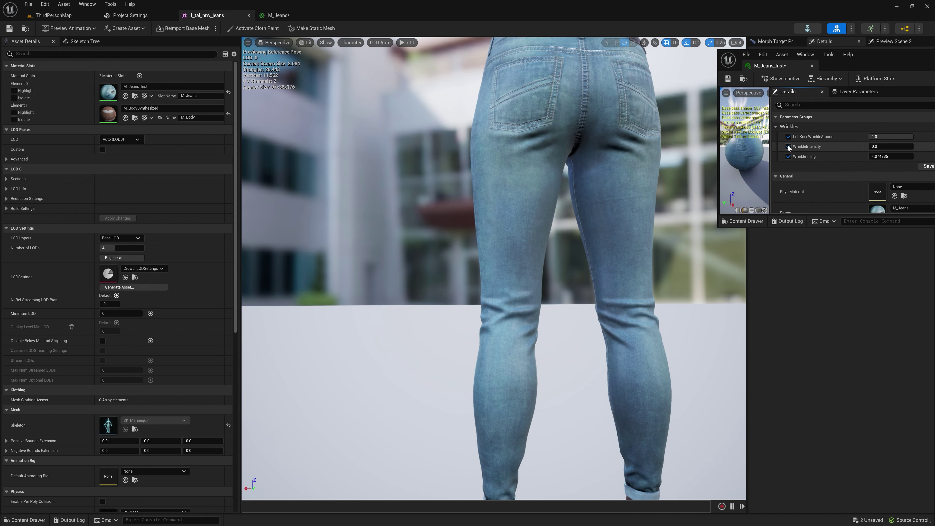
click(787, 146)
click(788, 146)
click(787, 146)
click(787, 147)
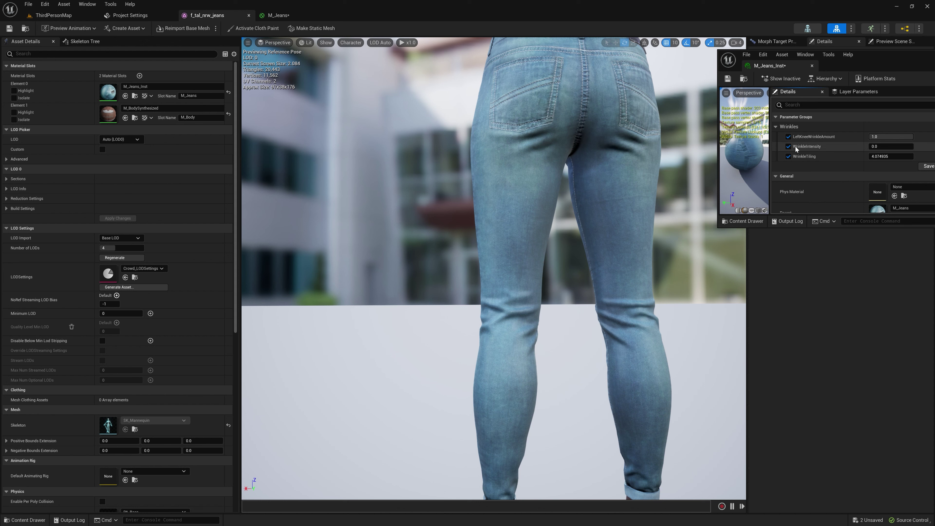
click(891, 143)
text(1)
key(Return)
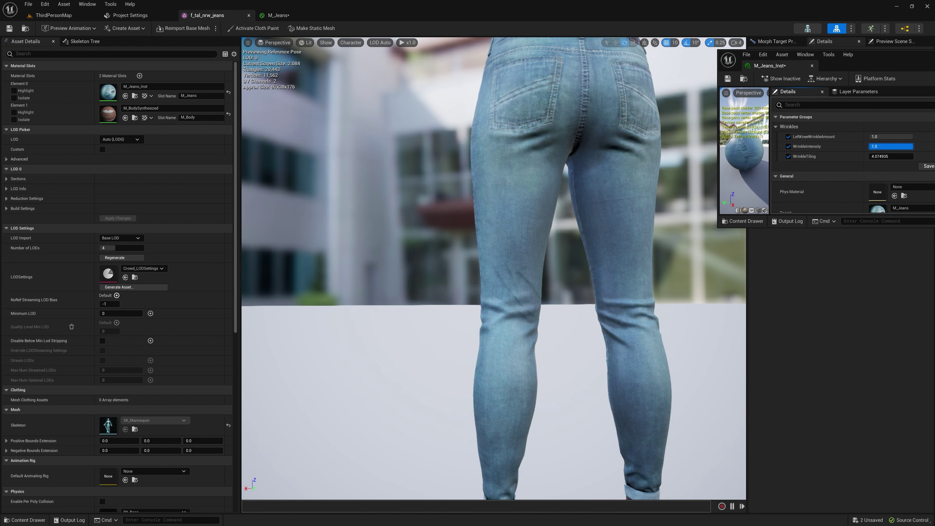
Step: Settle WrinkleTiling at about 3.7 and reduce LeftKneeWrinkleAmount to fade the knee wrinkles
drag(891, 156, 916, 156)
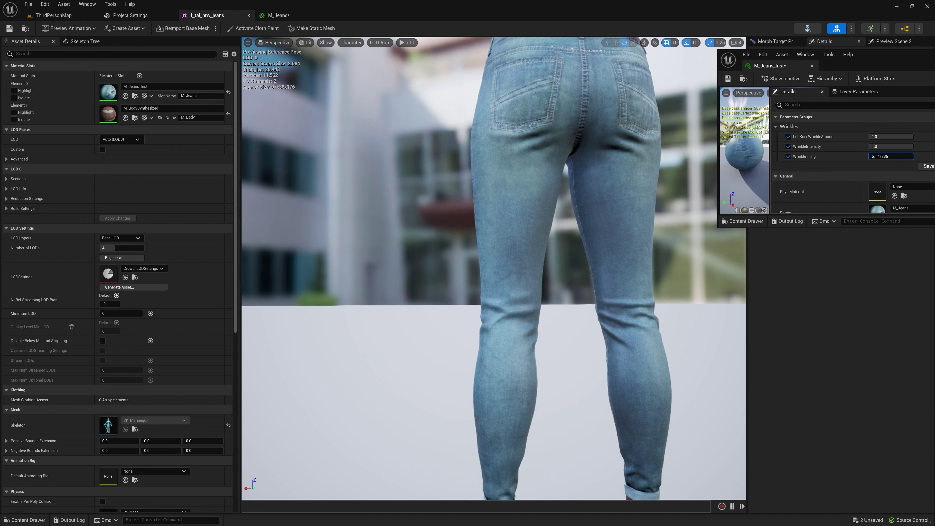
drag(909, 156, 893, 156)
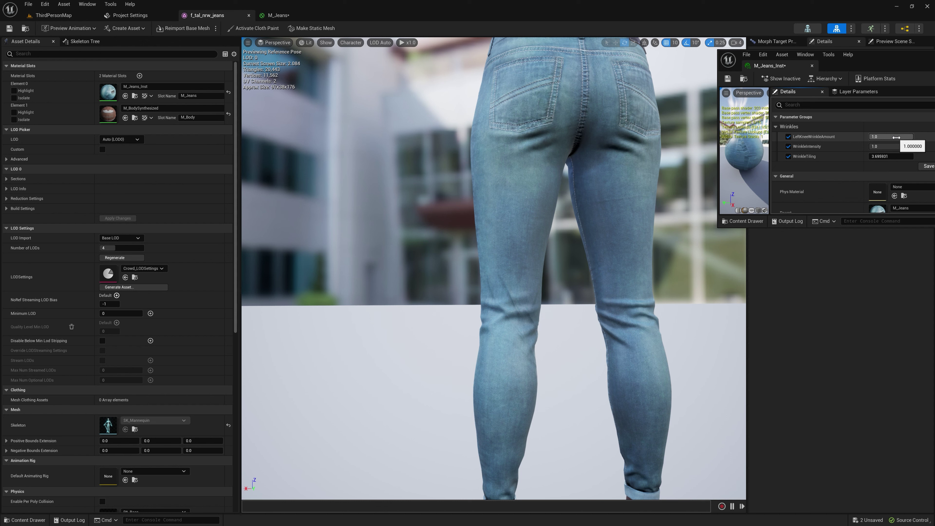
drag(896, 136, 869, 136)
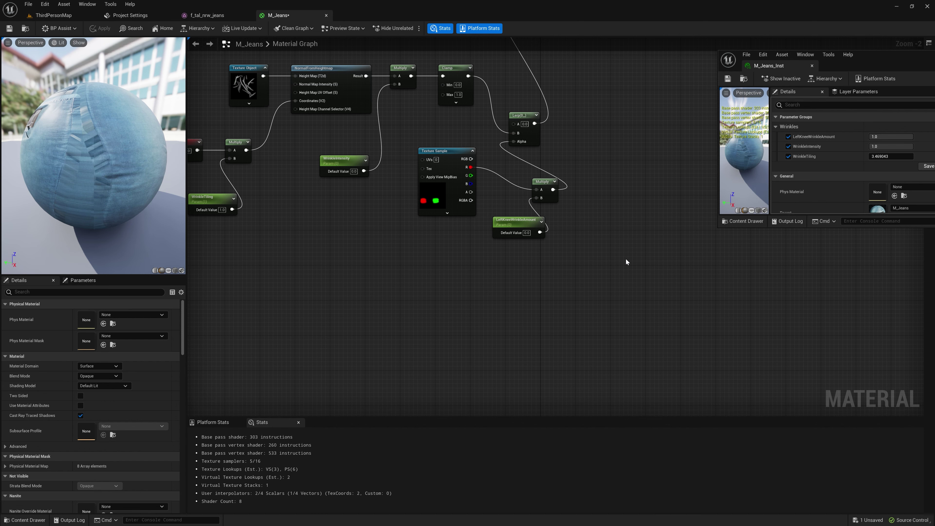
Step: Duplicate the Multiply and LeftKneeWrinkleAmount nodes below the originals
right_drag(598, 252, 458, 190)
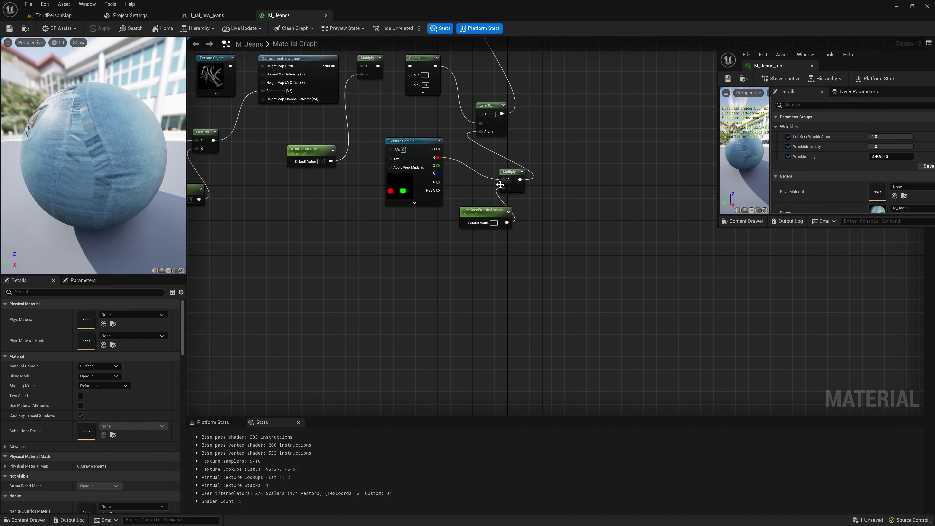
drag(537, 242, 461, 163)
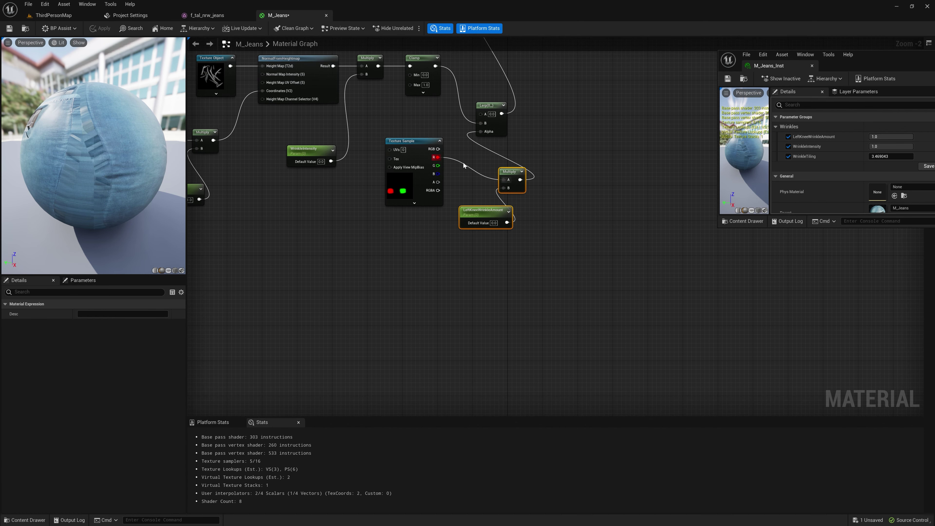
right_drag(505, 295, 504, 263)
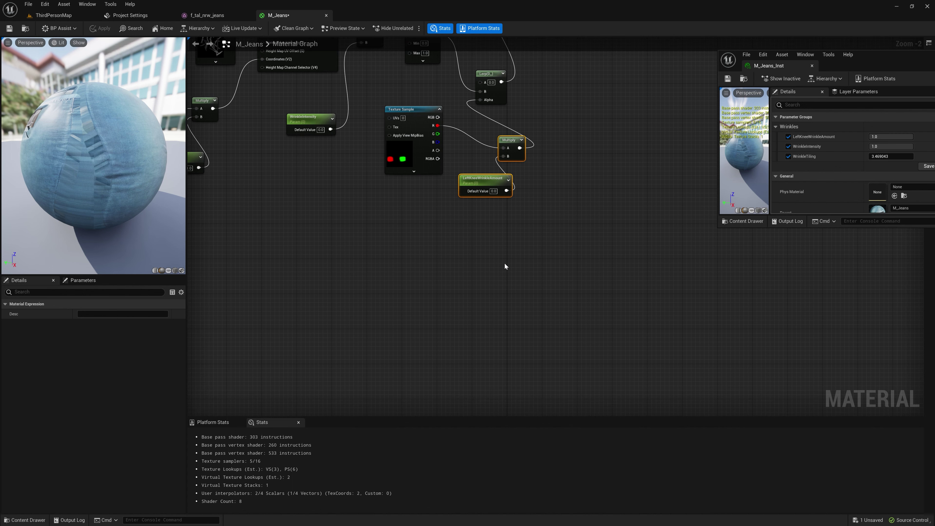
key(ctrl+v)
Step: Rename the copied parameter to RightKneeWrinkleAmount
click(488, 294)
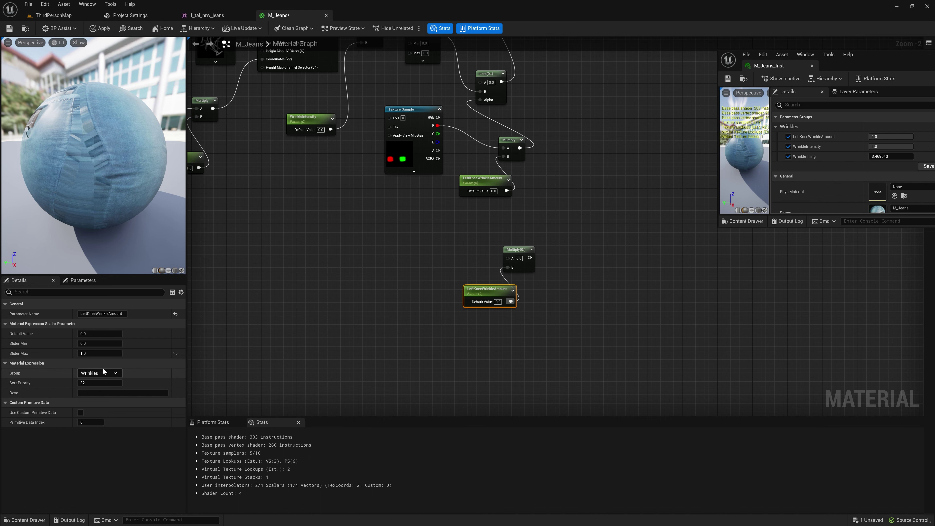
click(101, 314)
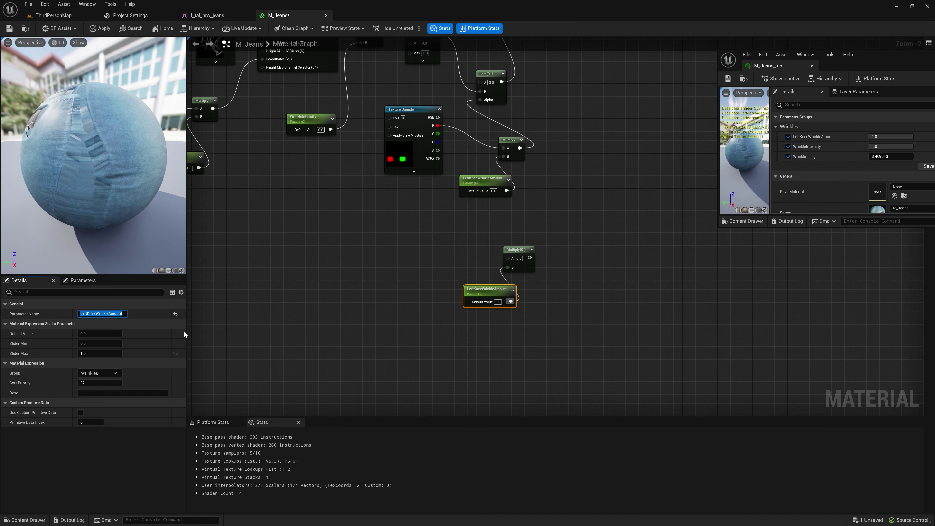
key(Home)
key(Delete)
key(Delete)
key(Delete)
key(Delete)
text(Right)
key(Return)
Step: Wire the Texture Sample's green channel into the new Multiply's A input
right_drag(529, 240, 503, 223)
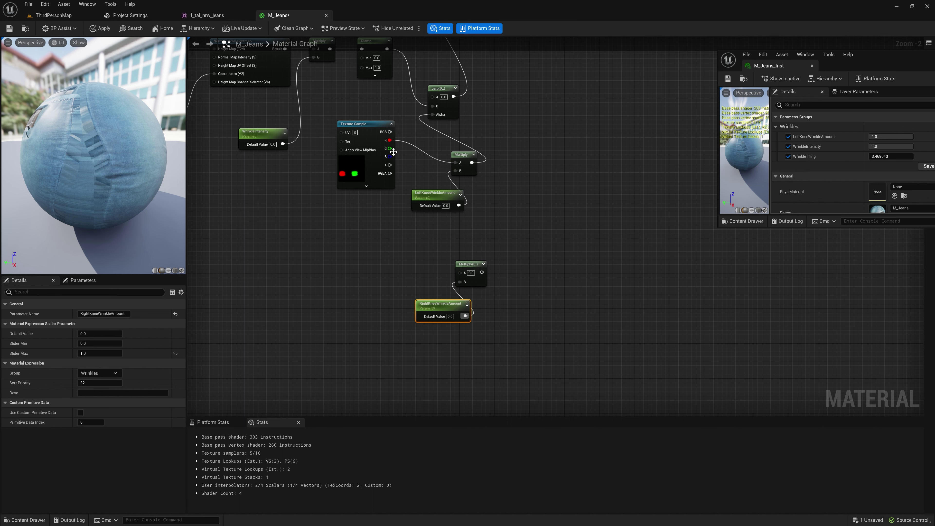
drag(391, 149, 463, 275)
right_drag(492, 230, 471, 244)
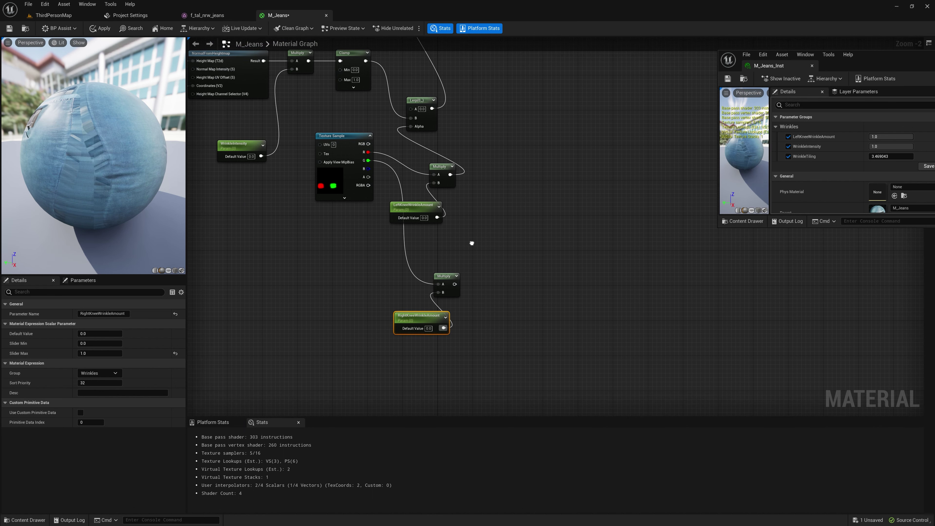
click(495, 230)
right_drag(481, 204, 470, 225)
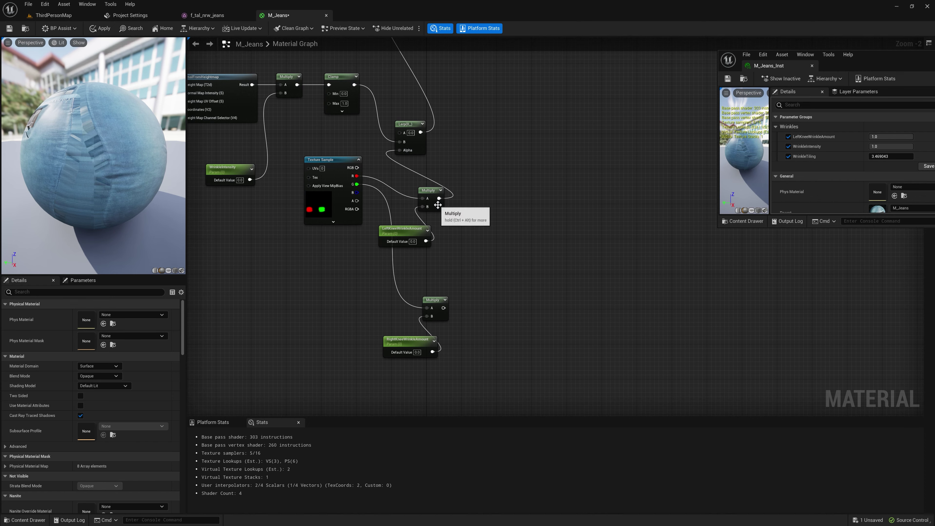
Step: Sum both knee Multiplies with an Add node feeding the Lerp Alpha, then view the jeans mesh
drag(439, 198, 486, 240)
text(add)
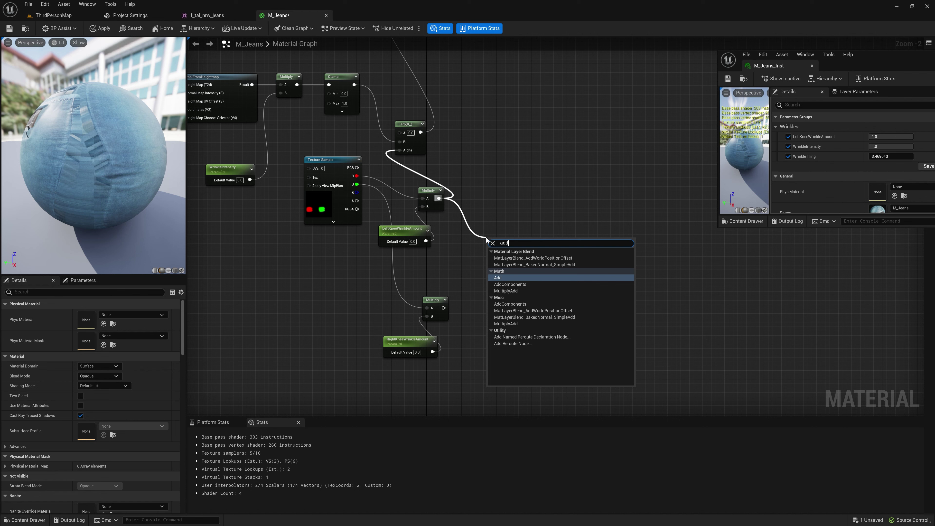
click(507, 277)
drag(444, 308, 490, 258)
right_drag(488, 173, 511, 207)
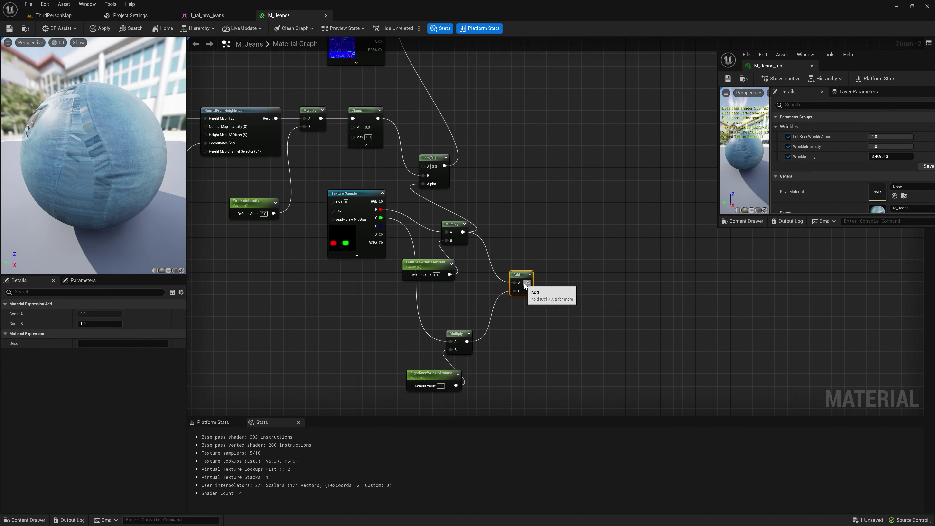
drag(527, 282, 428, 186)
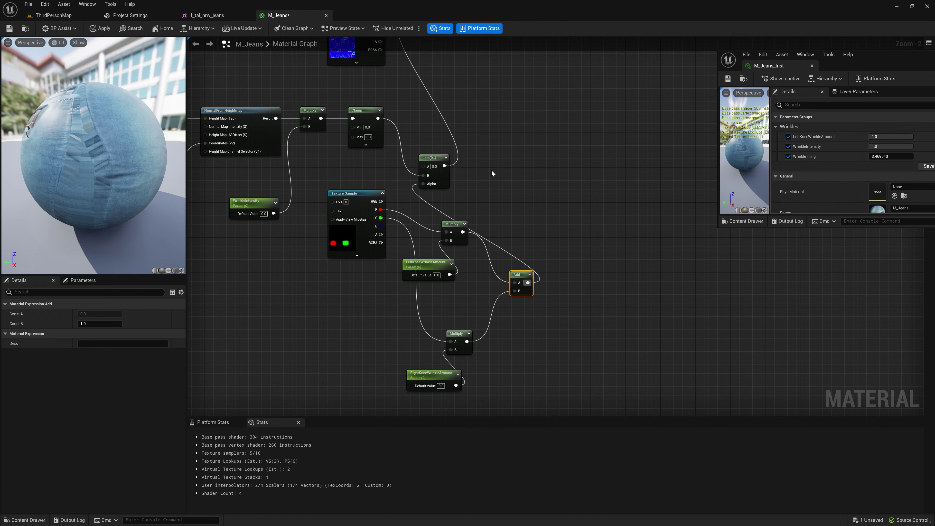
right_drag(491, 170, 556, 205)
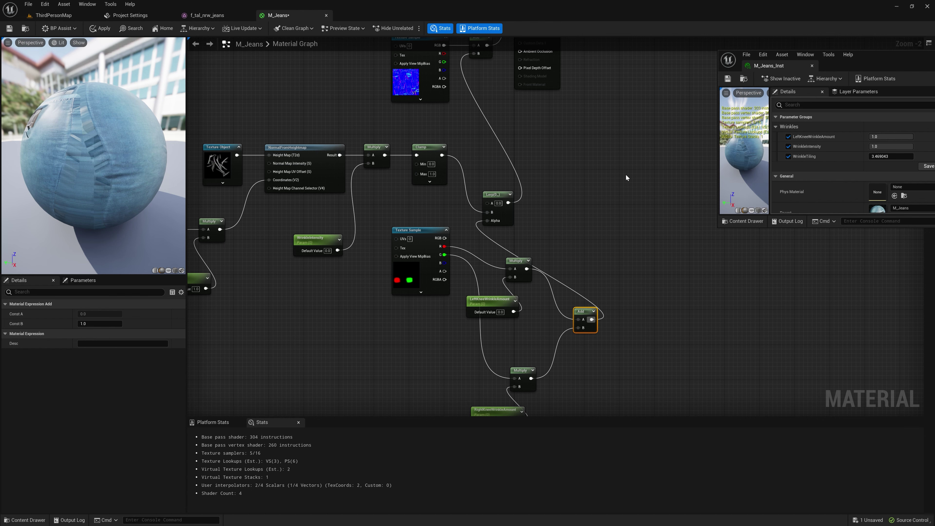
right_drag(626, 175, 580, 198)
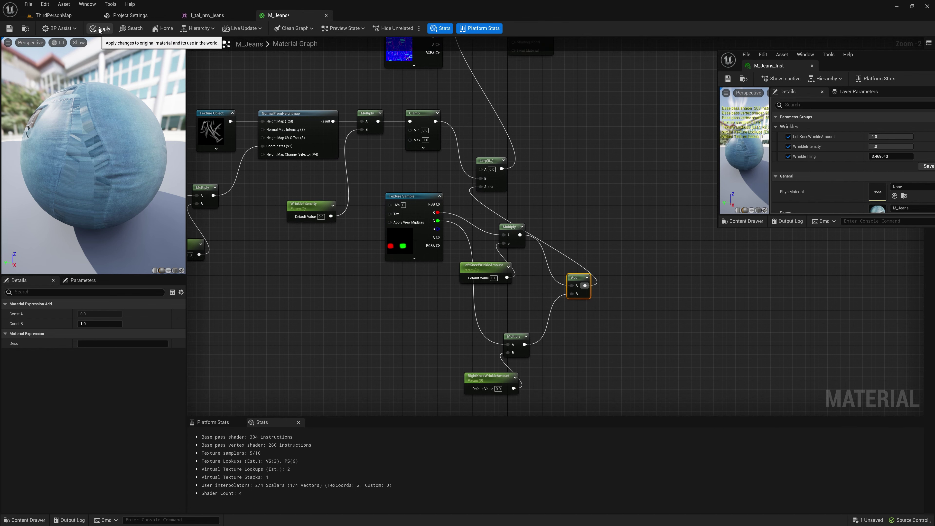
click(221, 17)
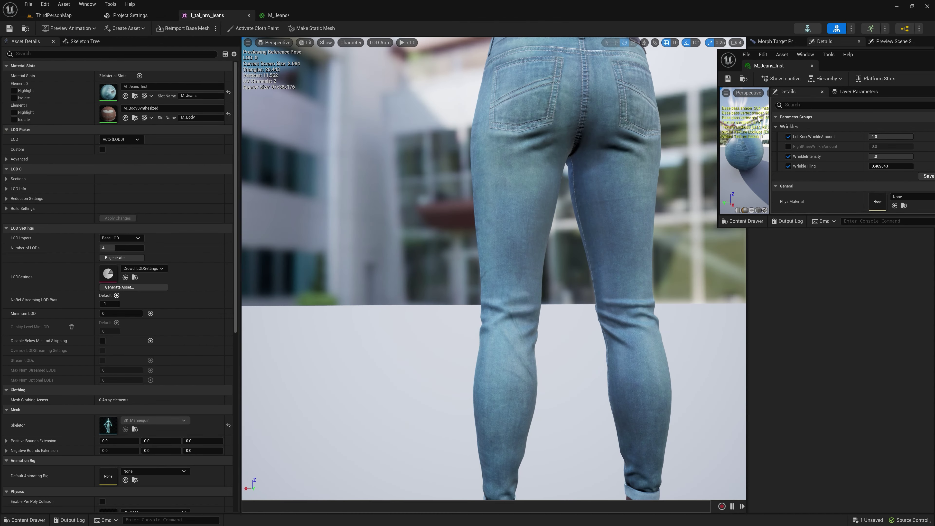
Step: Enable the RightKneeWrinkleAmount override in M_Jeans_Inst and raise it to 1.0
click(788, 147)
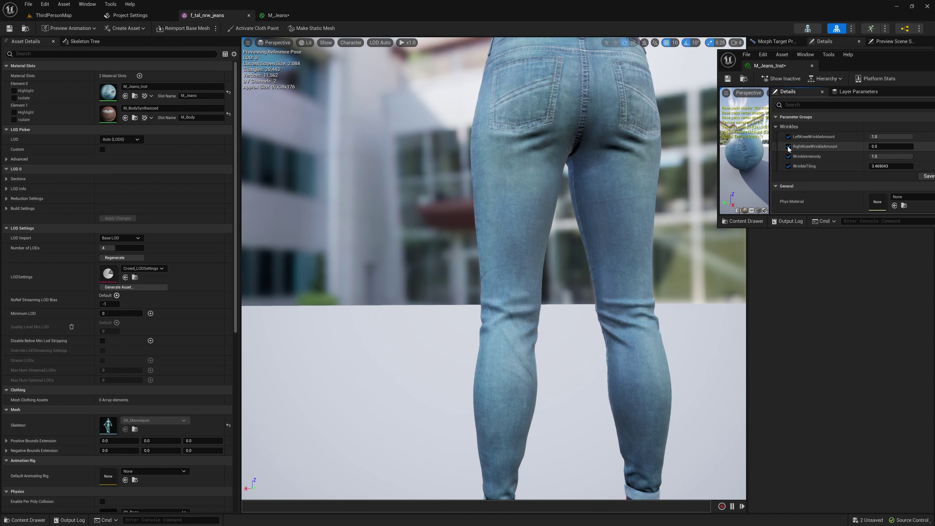
drag(897, 146, 901, 146)
drag(493, 258, 593, 269)
drag(883, 147, 913, 146)
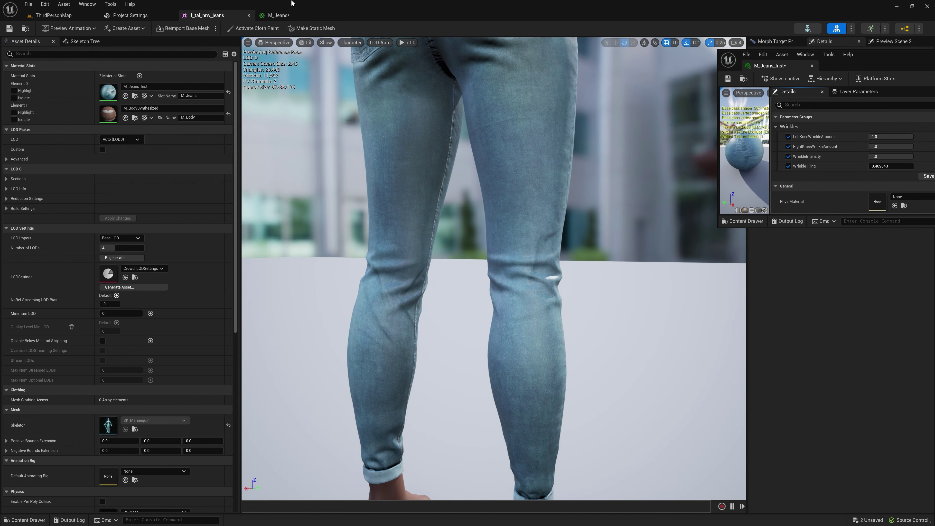
Step: Back in the M_Jeans graph, move the material result node to the right
click(286, 17)
right_drag(501, 122, 459, 345)
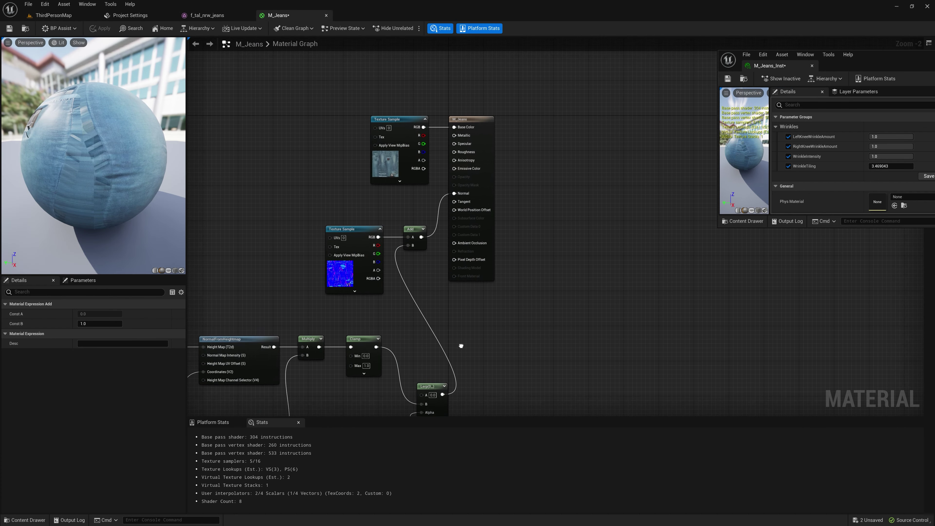
click(484, 113)
drag(484, 113, 568, 121)
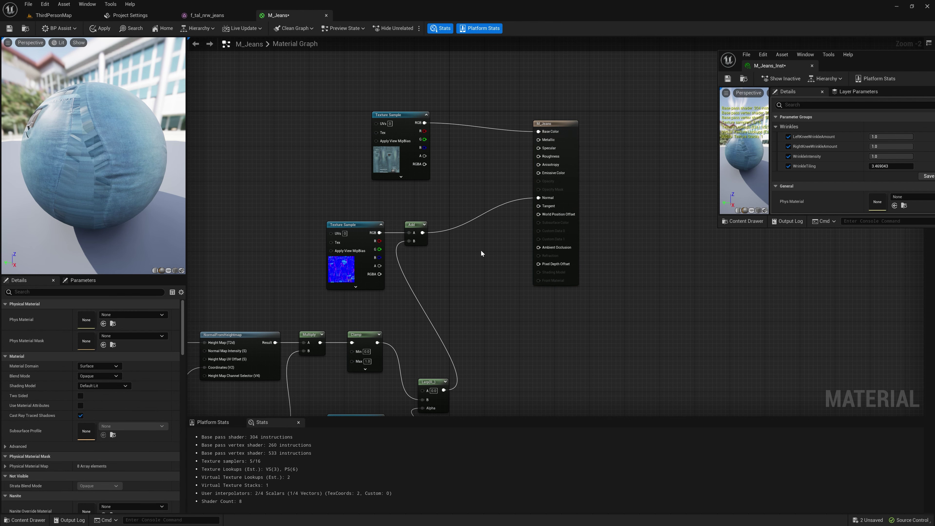
Step: Insert a Clamp node (Min 0, Max 1) between the normal Add and M_Jeans's Normal input
right_click(470, 245)
text(clamp)
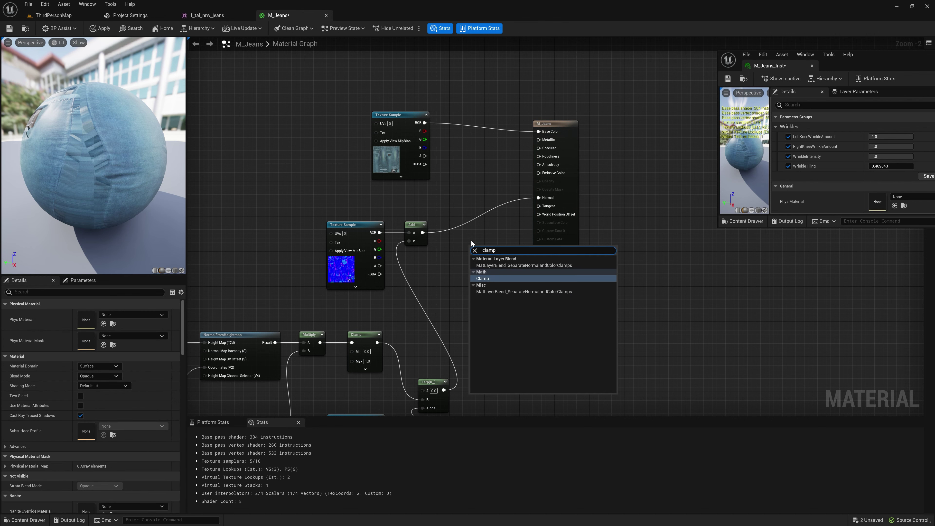
key(Return)
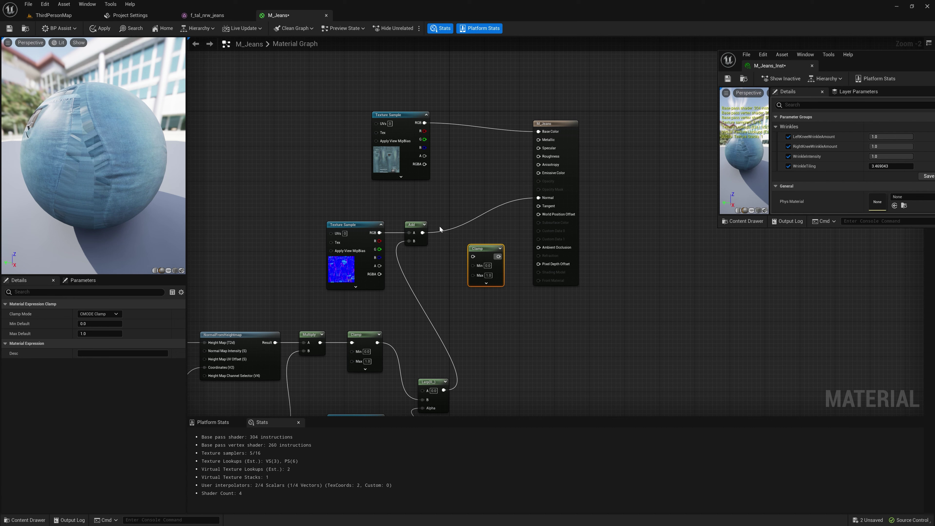
drag(422, 232, 538, 214)
right_drag(526, 329, 531, 263)
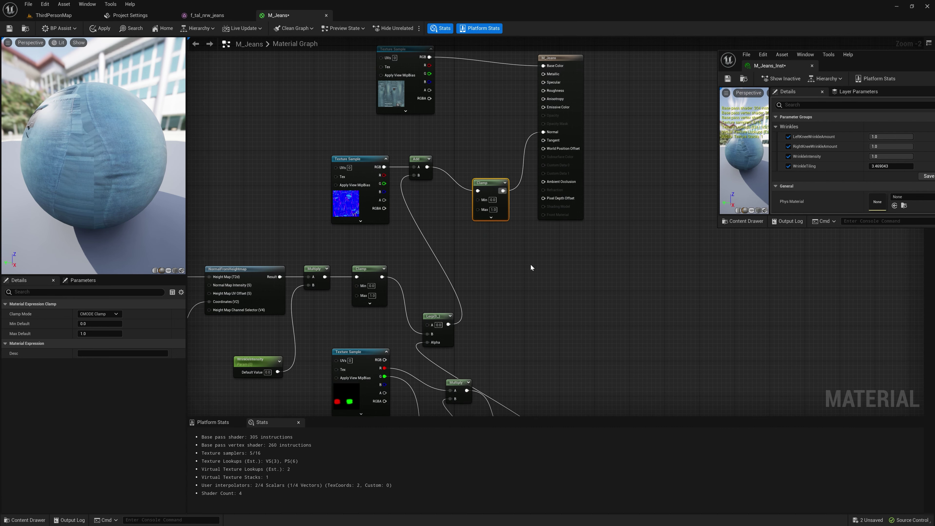
right_drag(509, 370, 514, 276)
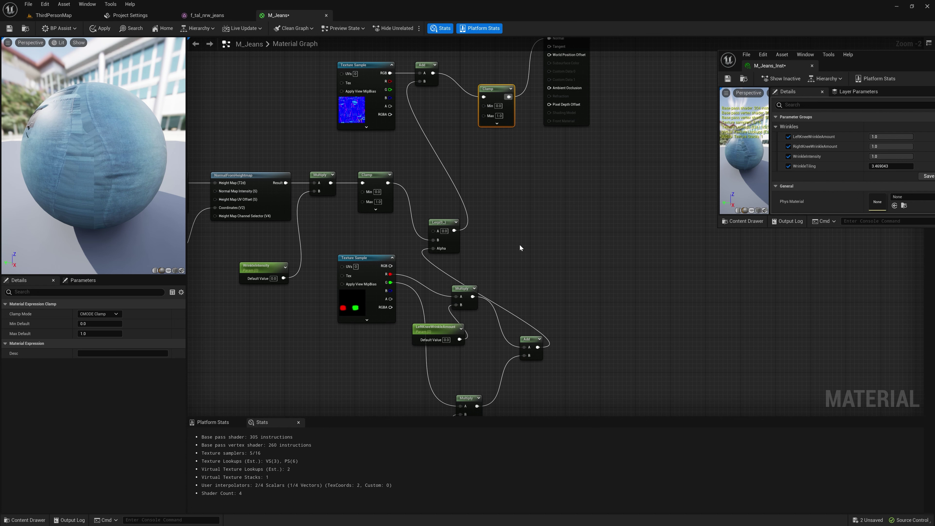
right_drag(519, 244, 544, 281)
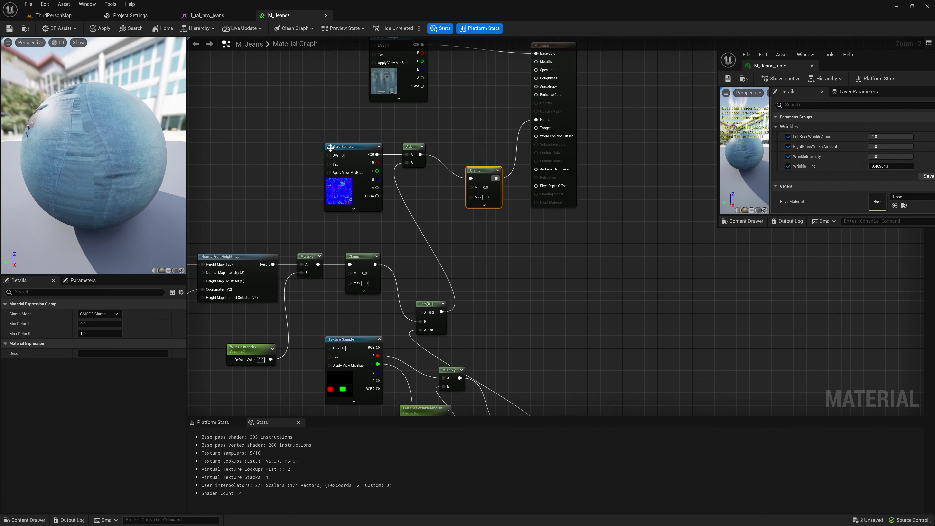
Step: Preview the jeans while varying WrinkleIntensity and RightKneeWrinkleAmount in M_Jeans_Inst
click(212, 15)
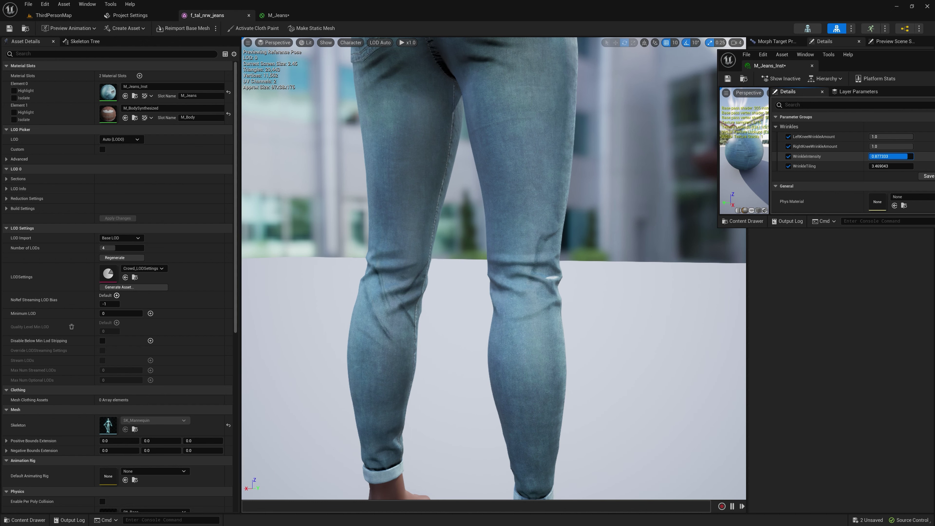
drag(890, 146, 868, 147)
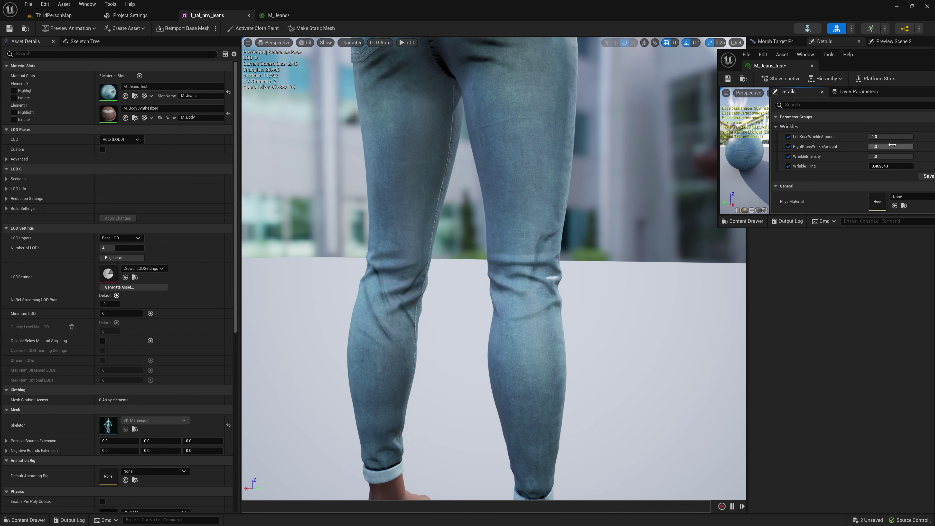
drag(889, 145, 877, 146)
drag(890, 146, 912, 137)
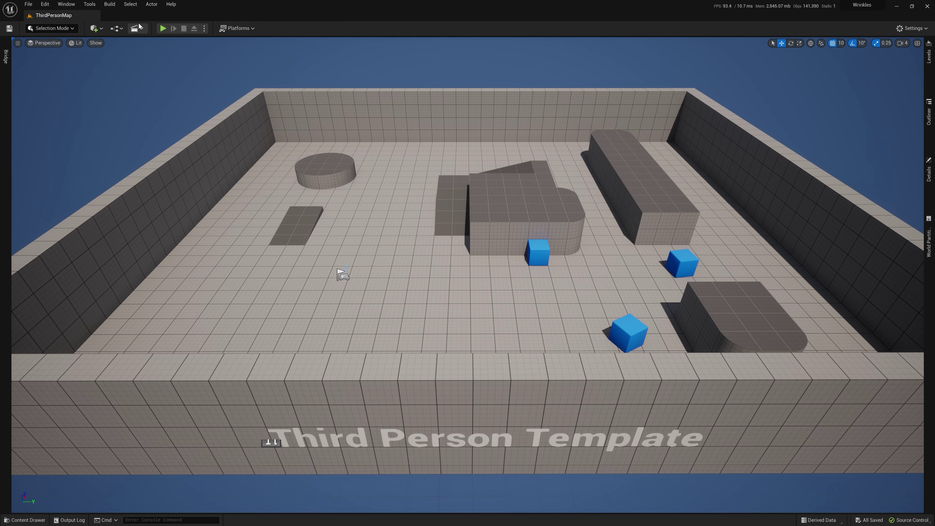
Step: Open BP_ThirdPersonCharacter for editing via the Blueprints menu's Pawn submenu
click(136, 28)
click(116, 28)
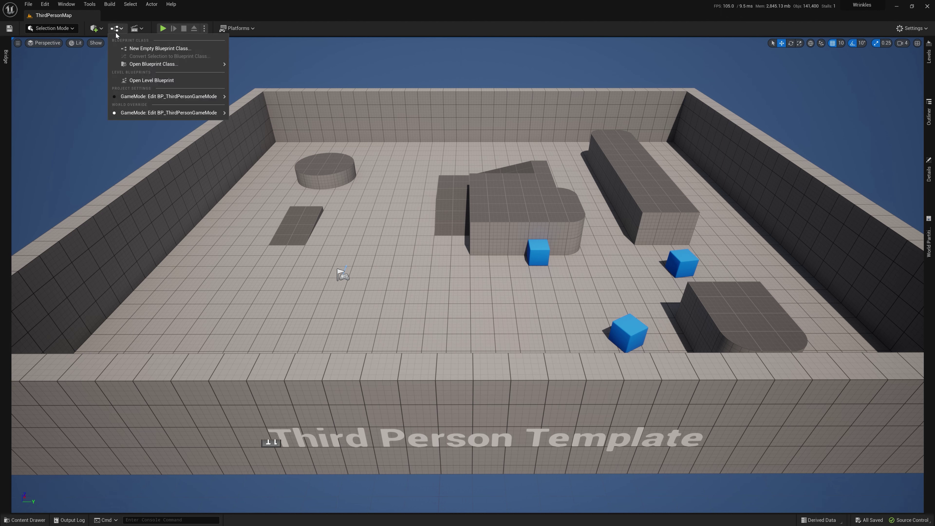
mouse_move(168, 113)
mouse_move(313, 156)
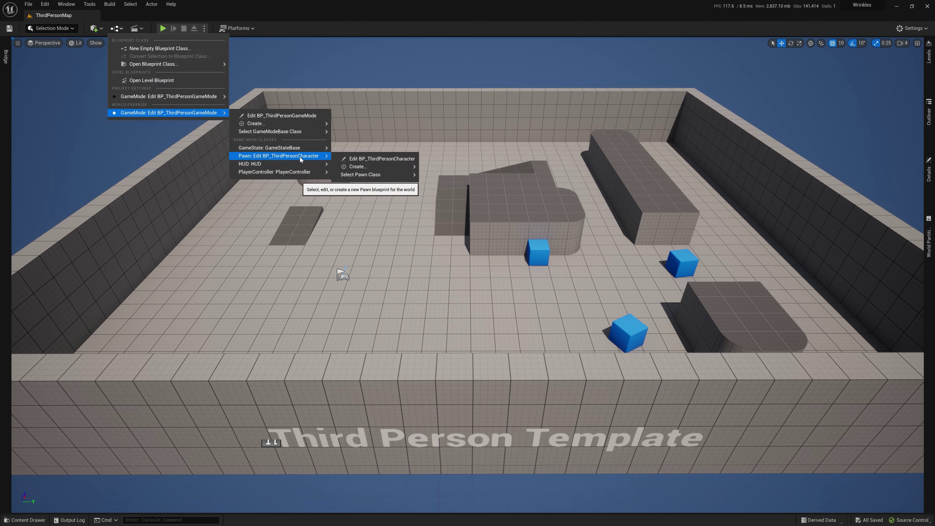
click(372, 159)
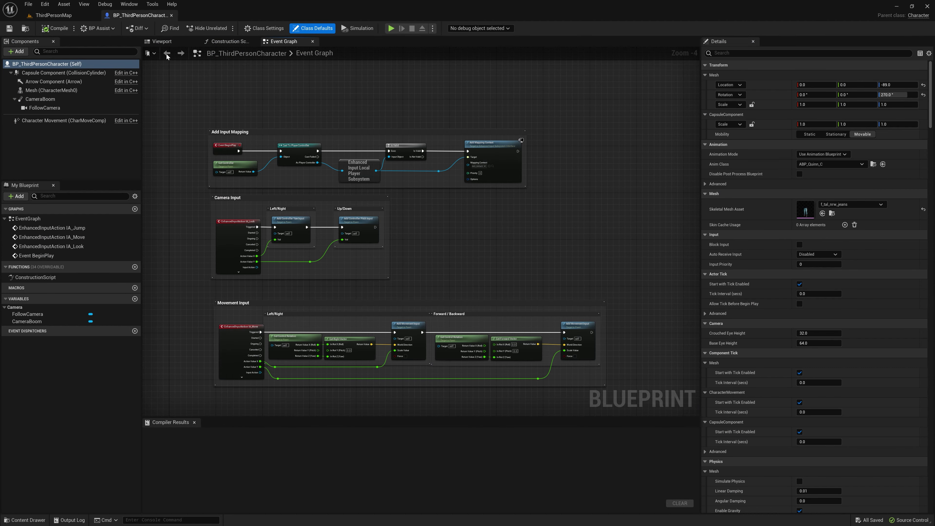
Step: Select the character's Mesh component in the Viewport and open its ABP_Quinn animation Blueprint
click(162, 41)
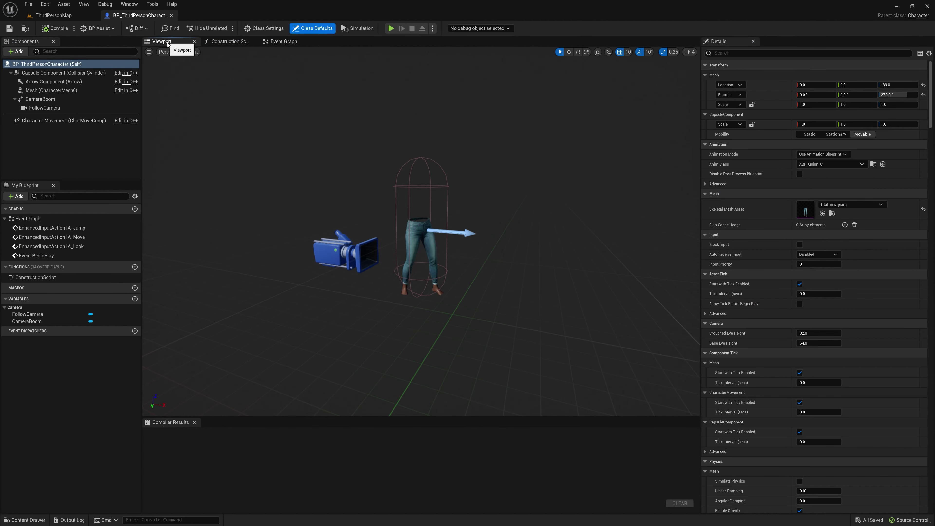
click(52, 90)
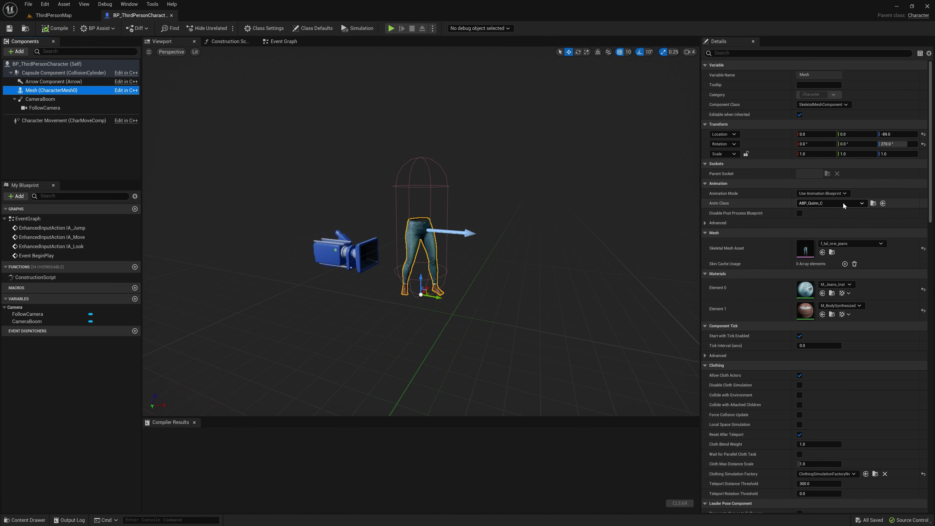
click(873, 203)
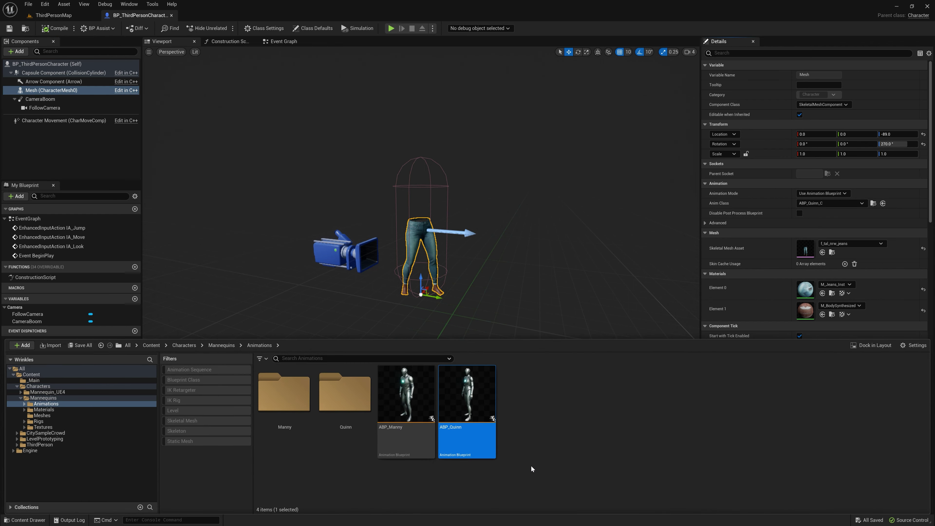
double_click(469, 406)
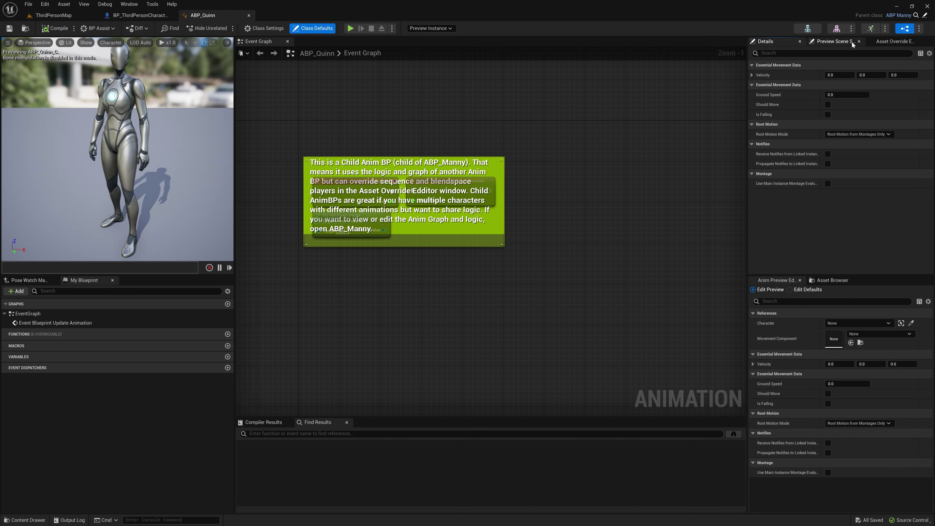
Step: In parent ABP_Manny, select the BS_MM_WalkRun blendspace node inside Locomotion's Walk / Run state
click(924, 16)
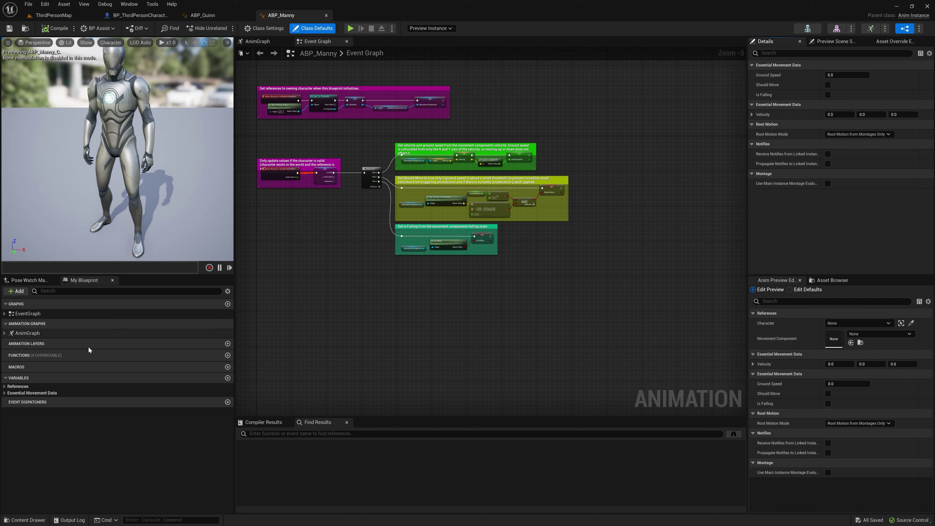
click(4, 333)
double_click(29, 342)
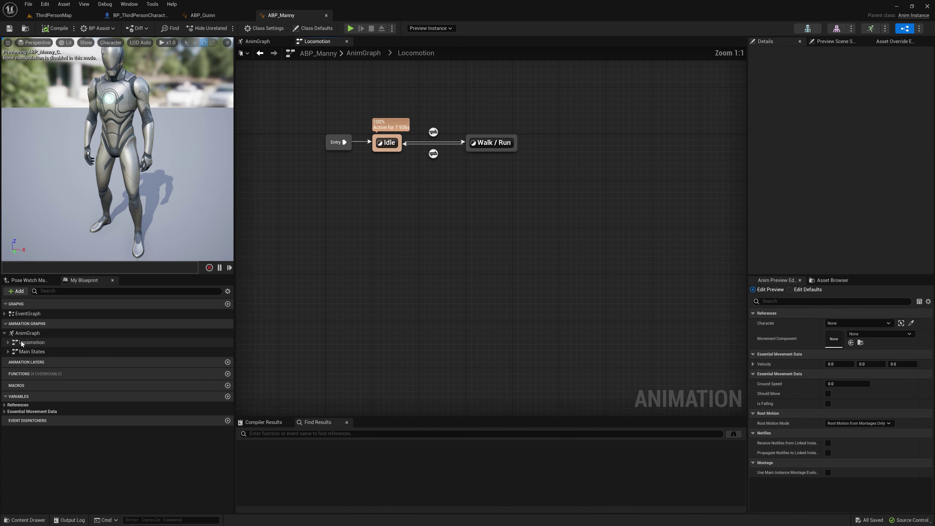
double_click(587, 235)
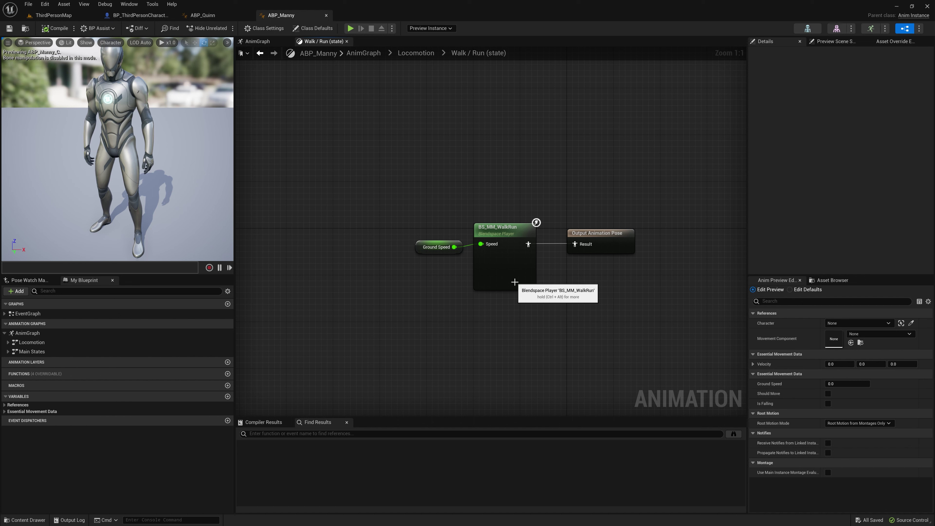
click(510, 267)
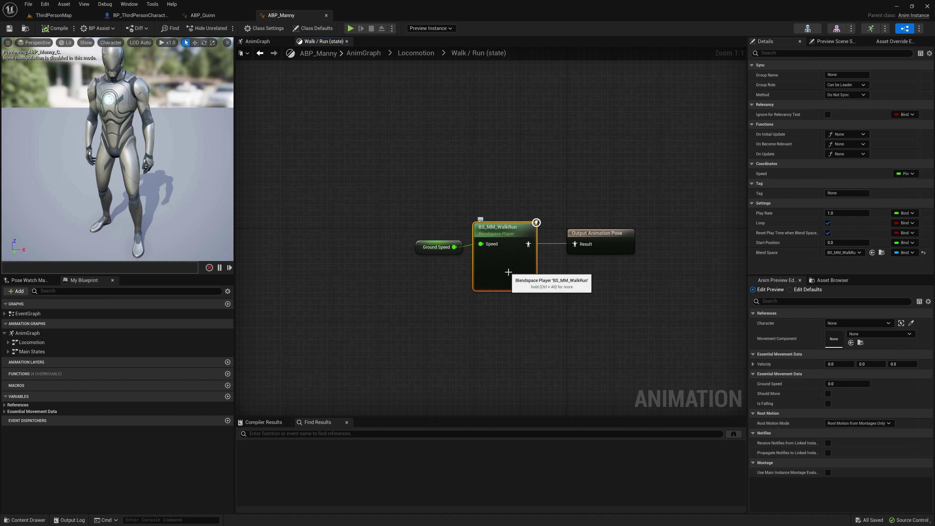
Step: Browse from BS_MM_WalkRun to the Animations > Quinn folder and open MF_Walk_Fwd
click(881, 252)
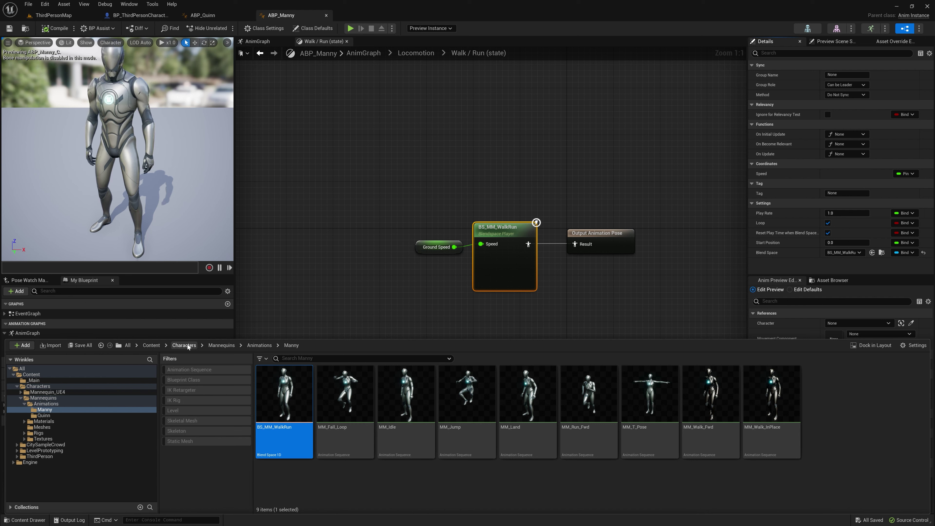
click(266, 347)
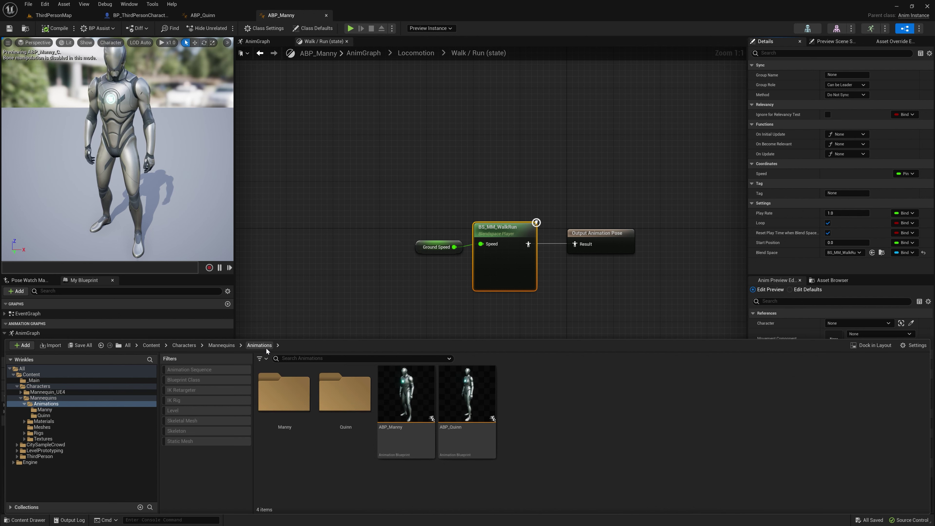
double_click(345, 398)
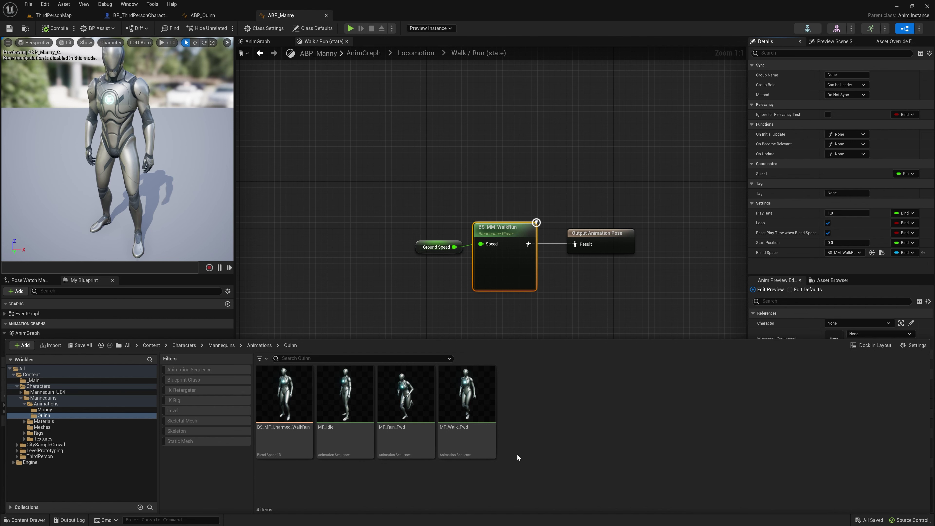
mouse_move(478, 426)
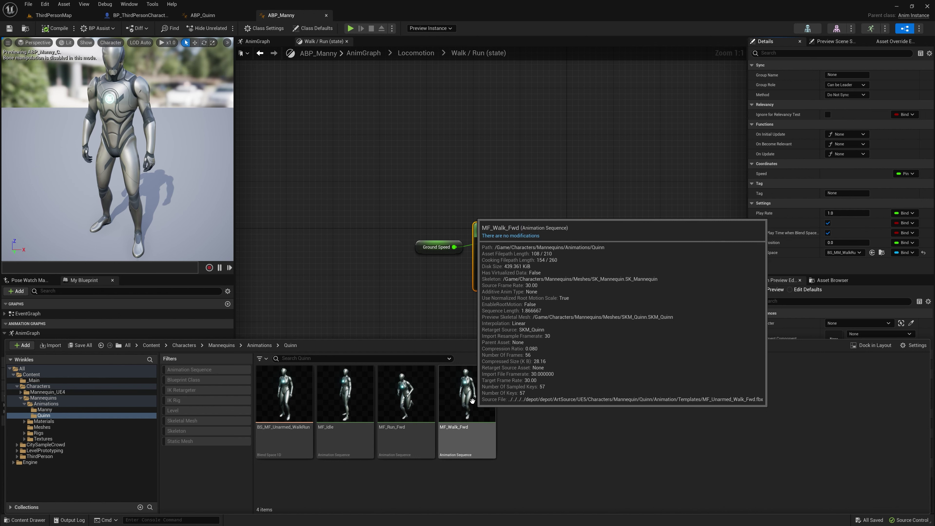
double_click(479, 421)
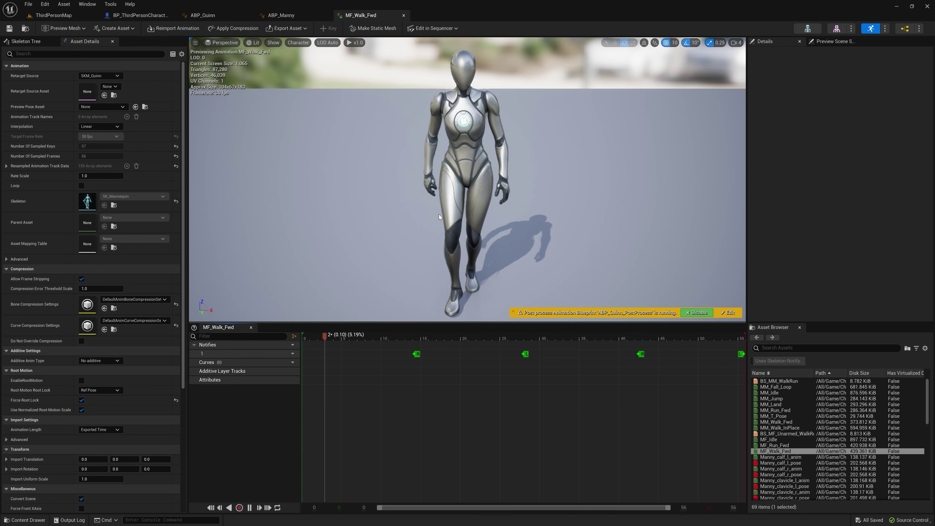
Step: Pause the MF_Walk_Fwd preview and scrub the playhead to frame 11 (0.38 s)
click(430, 377)
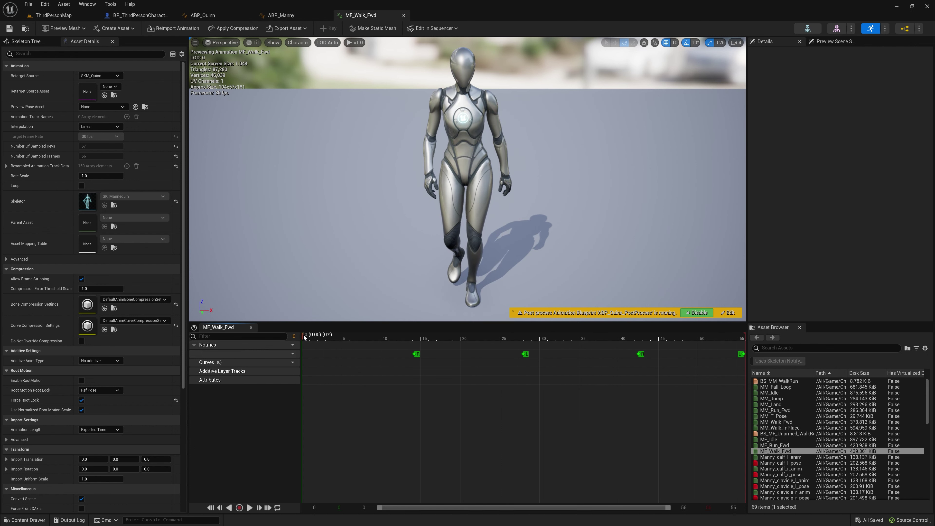
drag(304, 334, 391, 333)
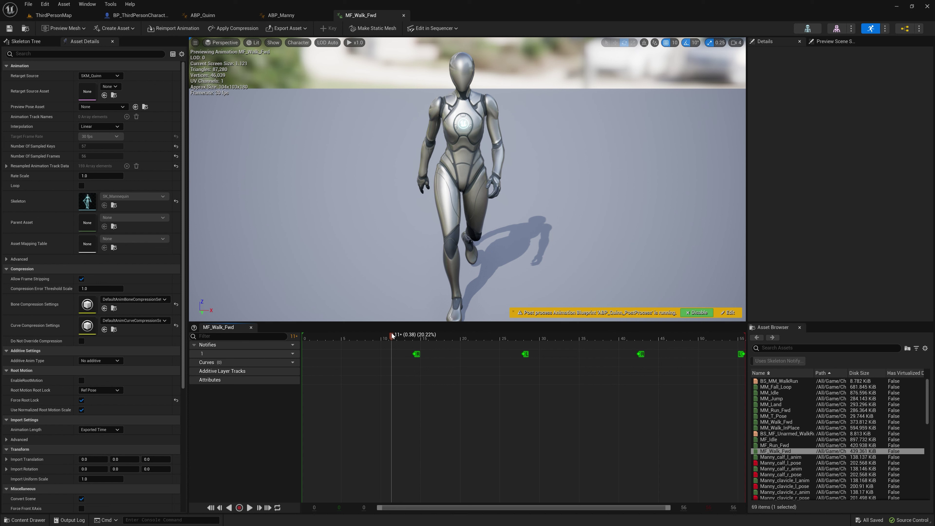
mouse_move(292, 353)
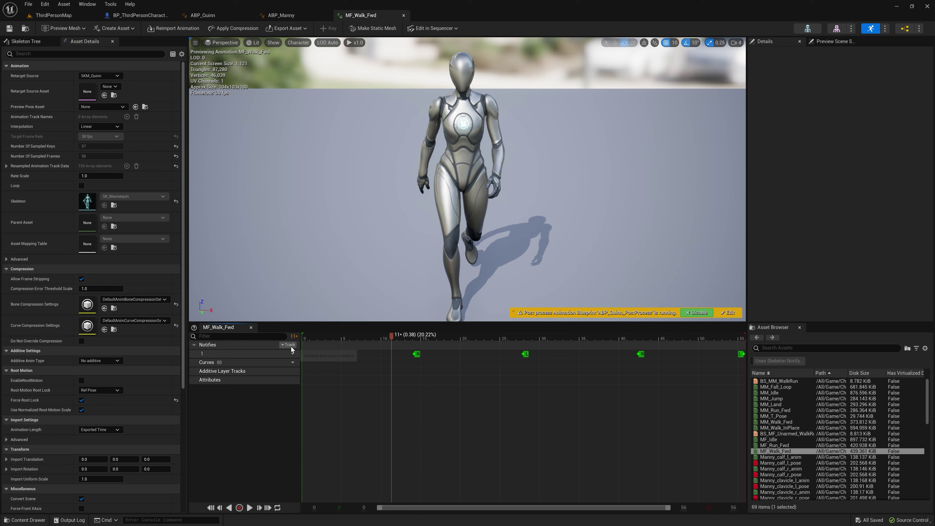
Step: Add a second notify track to MF_Walk_Fwd
click(292, 346)
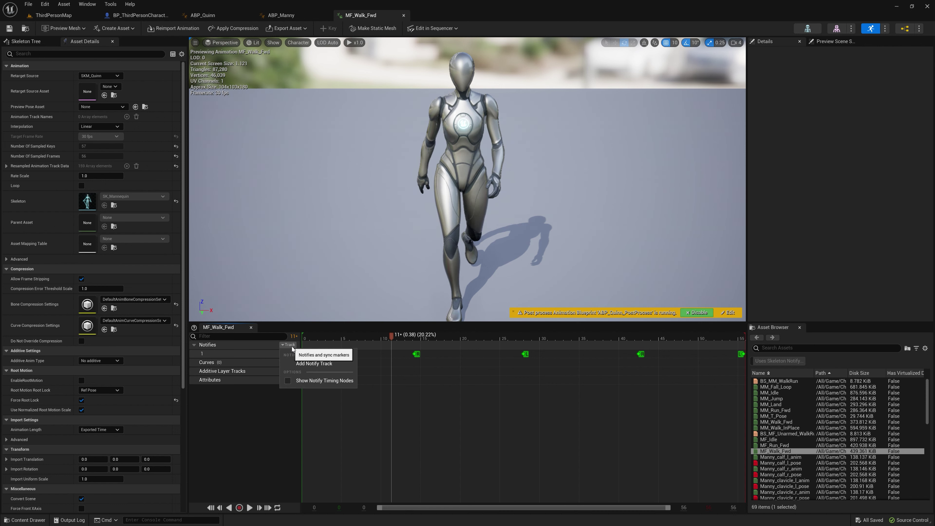
click(320, 363)
key(Return)
click(286, 362)
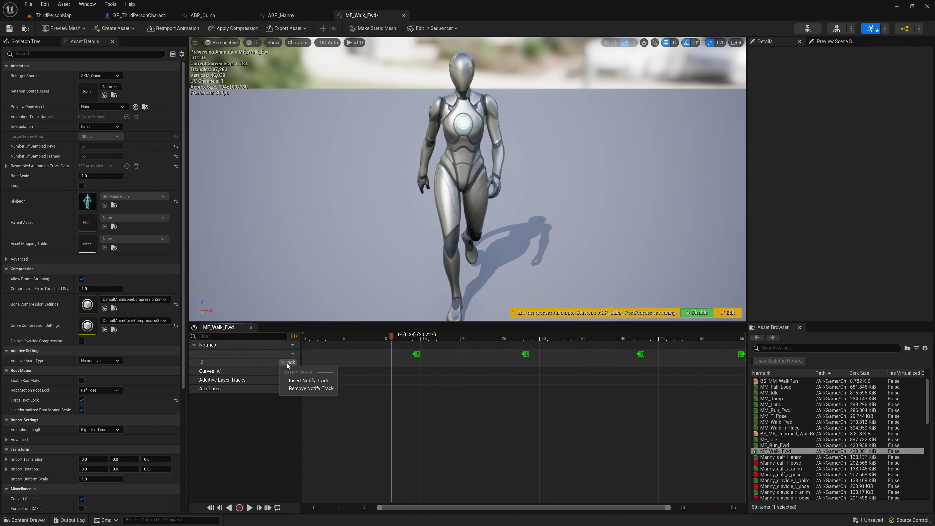
click(378, 361)
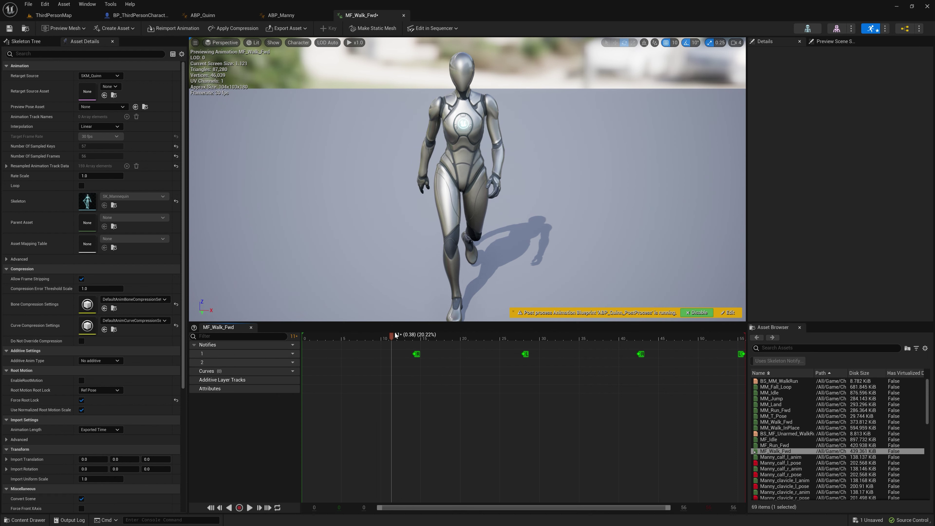
Step: Frame the character's legs in the preview and settle the walk cycle on frame 12 (0.41 s)
right_drag(467, 184, 353, 188)
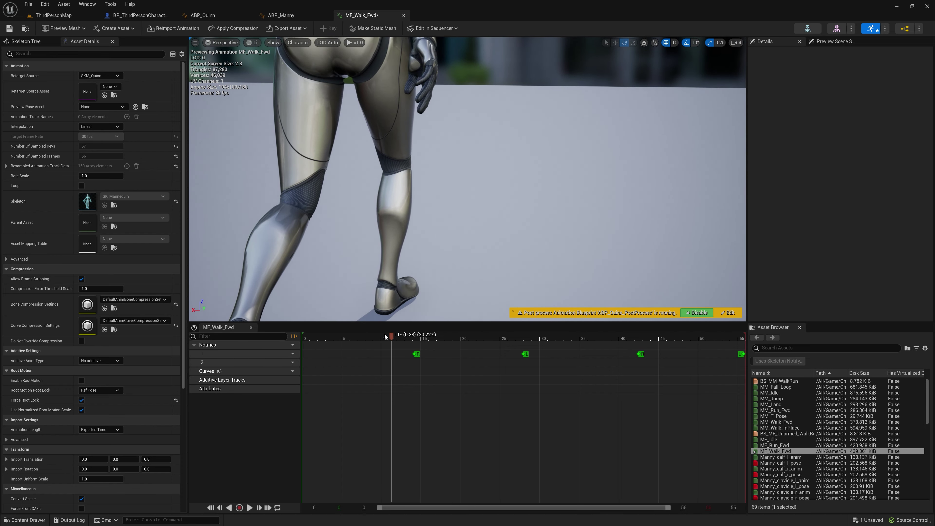
drag(391, 335, 285, 340)
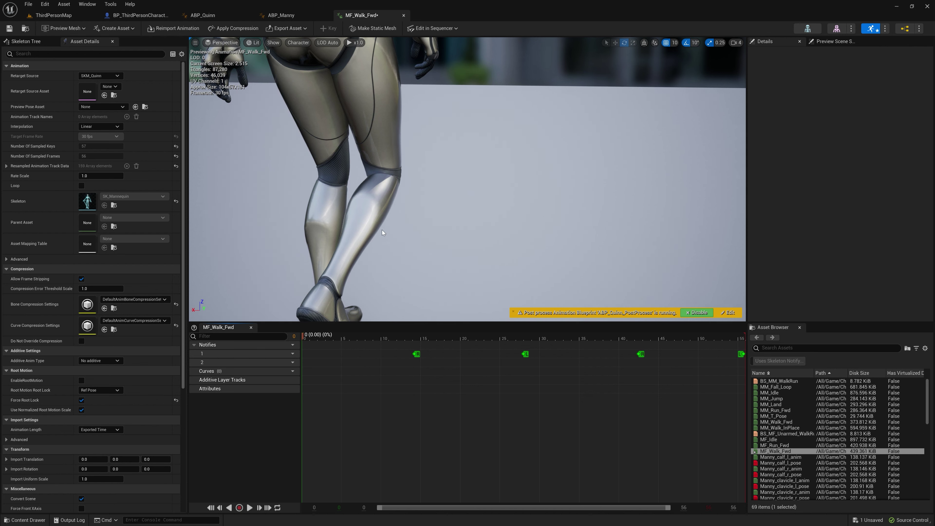
right_drag(382, 232, 406, 236)
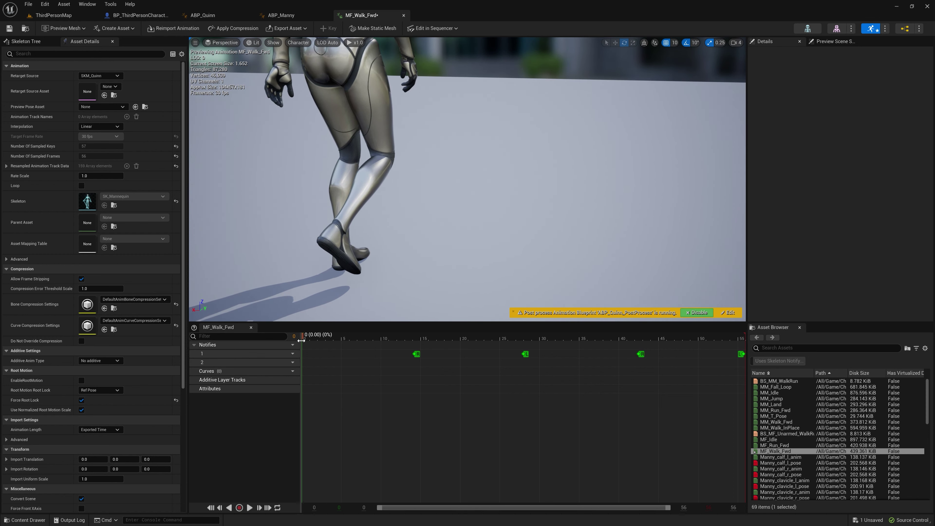
drag(302, 339, 412, 356)
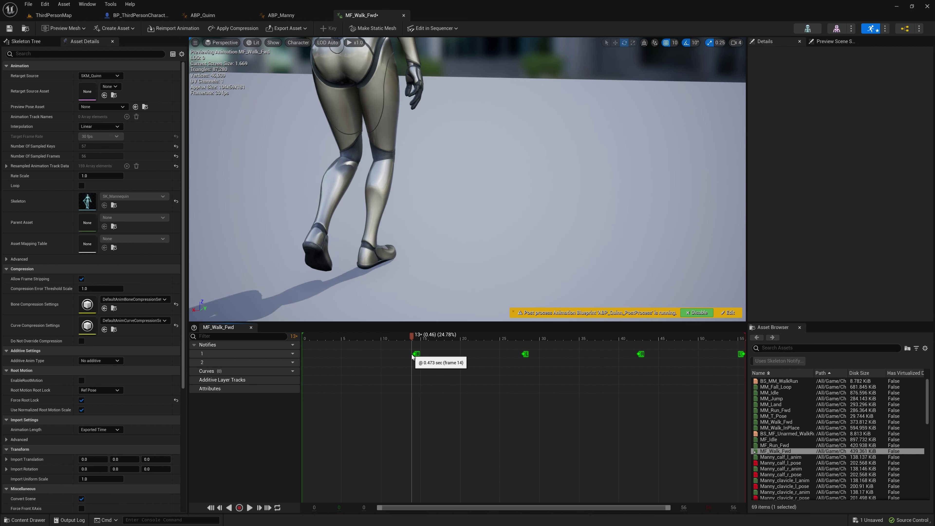
drag(413, 356, 419, 355)
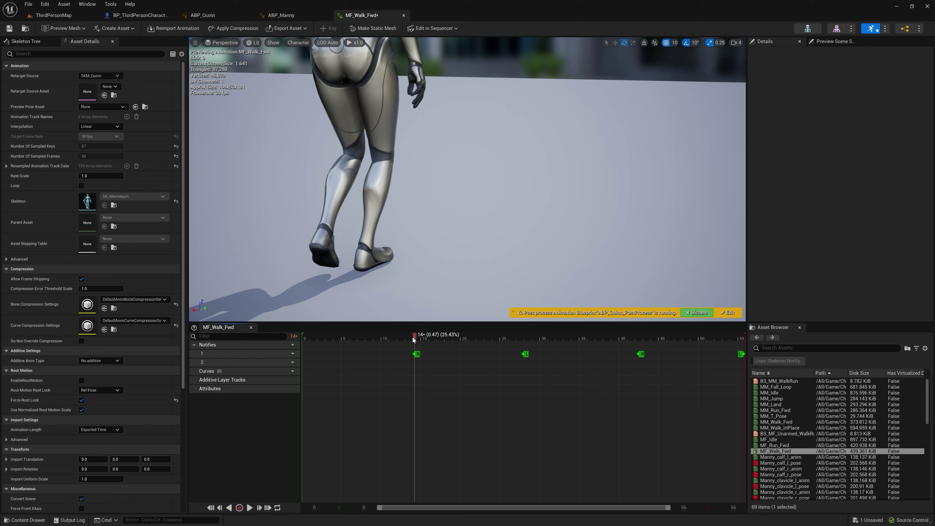
mouse_move(408, 338)
mouse_down()
mouse_move(395, 344)
mouse_move(402, 344)
mouse_up()
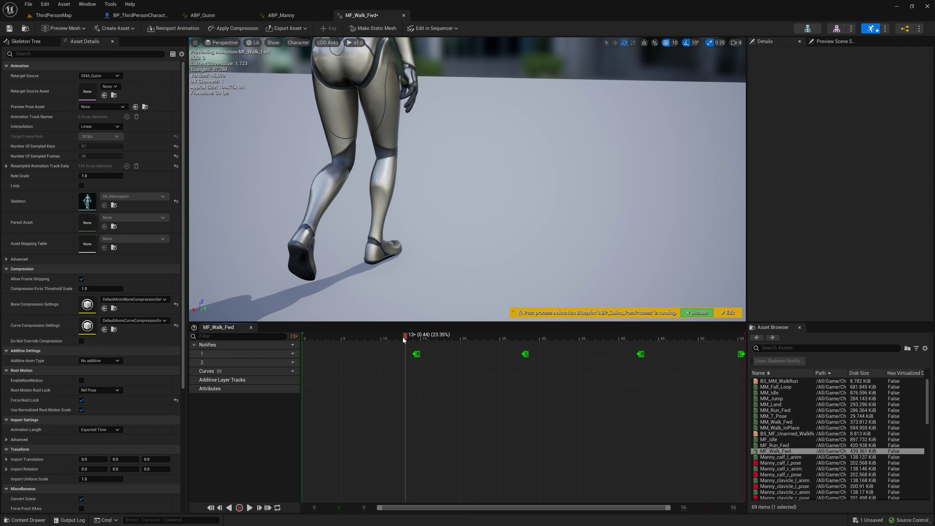
drag(402, 338, 400, 338)
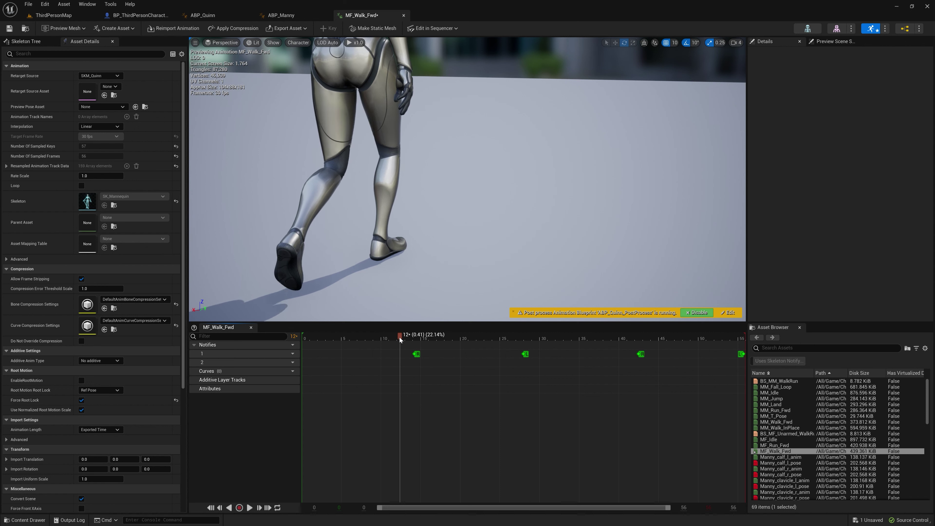
Step: Create a new notify named LeftKneeWrinkle_Start at frame 12 on notify track 2
right_click(397, 363)
mouse_move(423, 379)
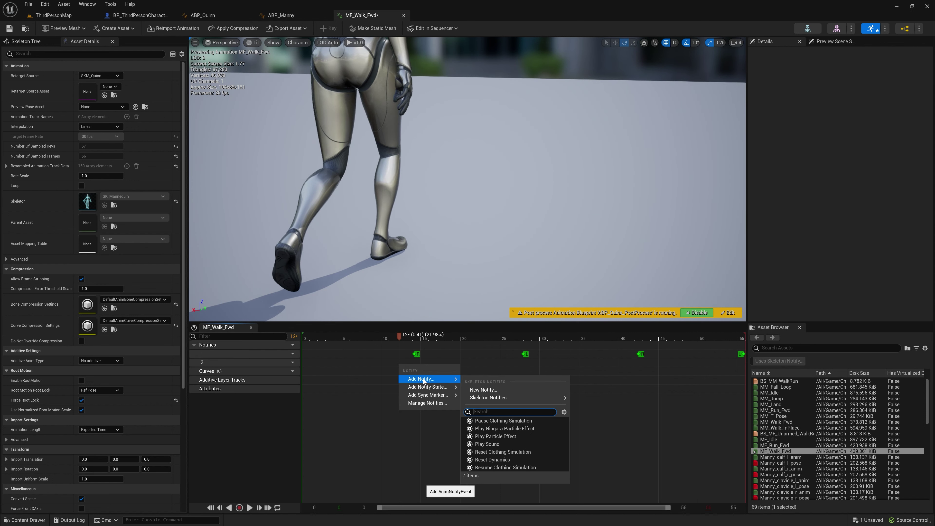
click(501, 389)
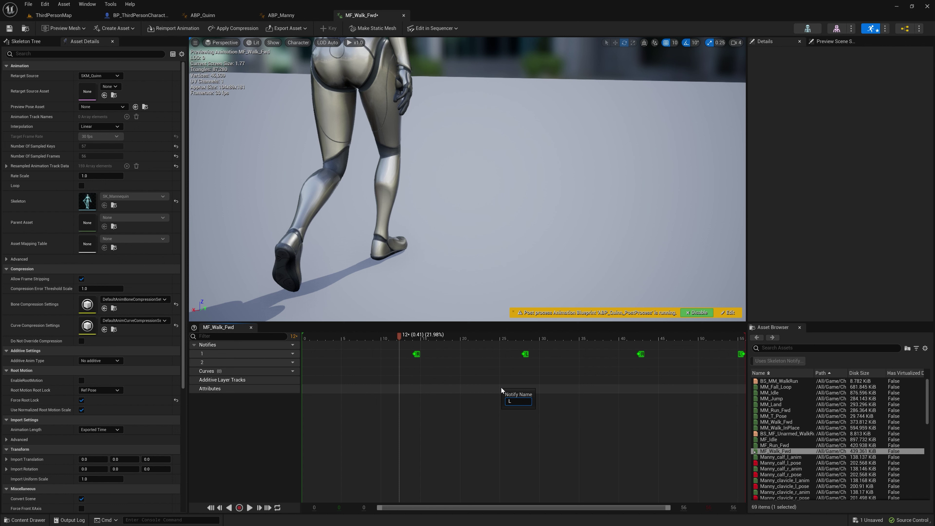
text(LeftKneeWrinkle_Start)
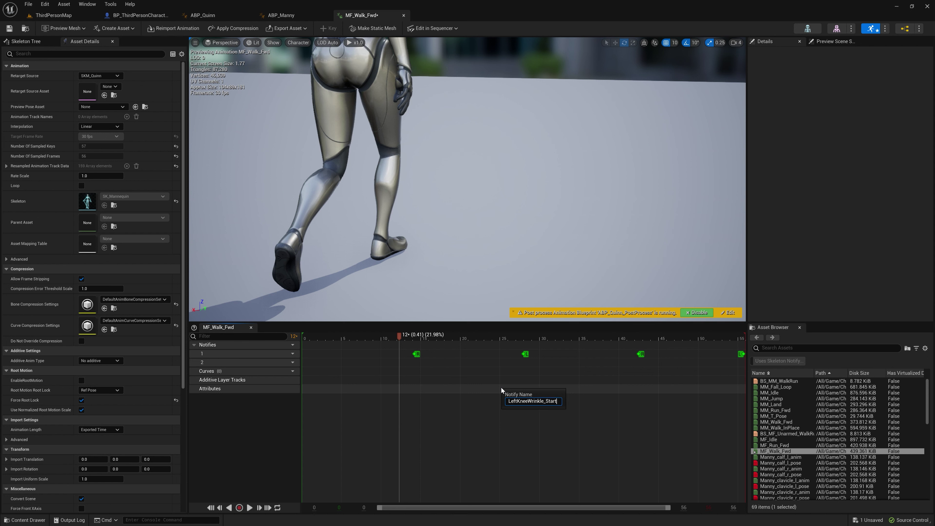
key(Return)
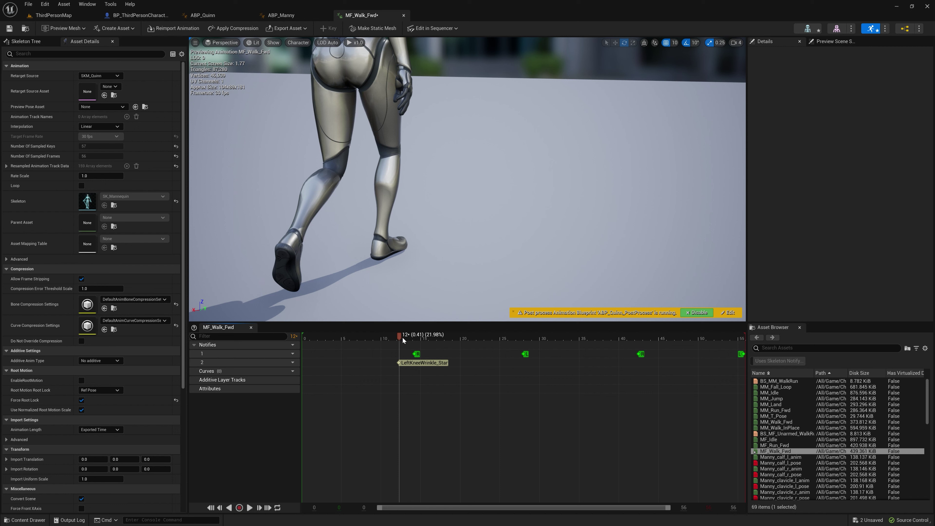
Step: Scrub to frame 14 and check the LeftKneeWrinkle_Start notify's options and Notify Frame
drag(403, 338, 441, 340)
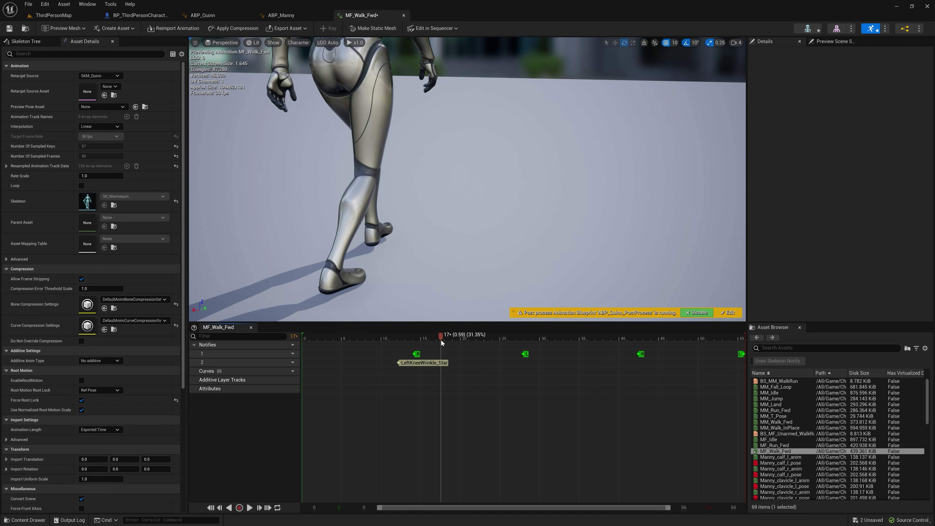
right_click(441, 363)
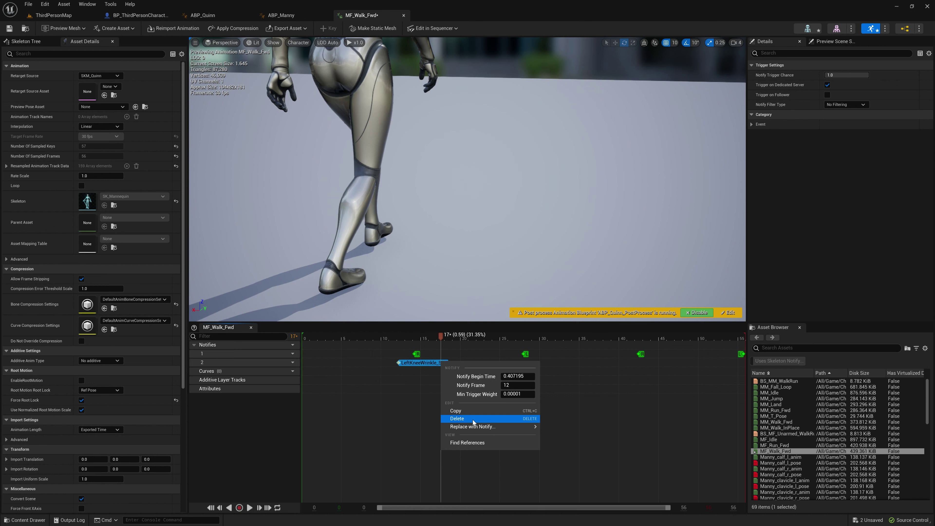
mouse_move(474, 426)
click(429, 344)
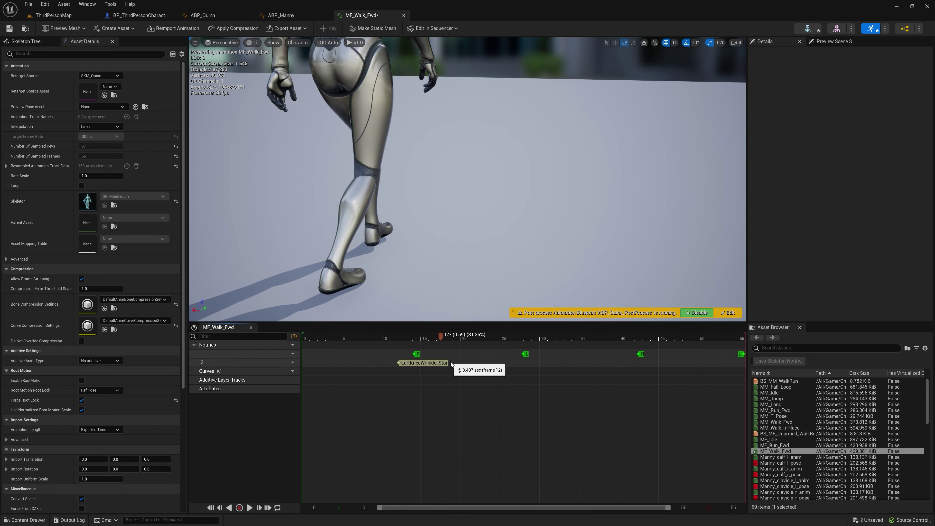
right_click(450, 362)
click(451, 361)
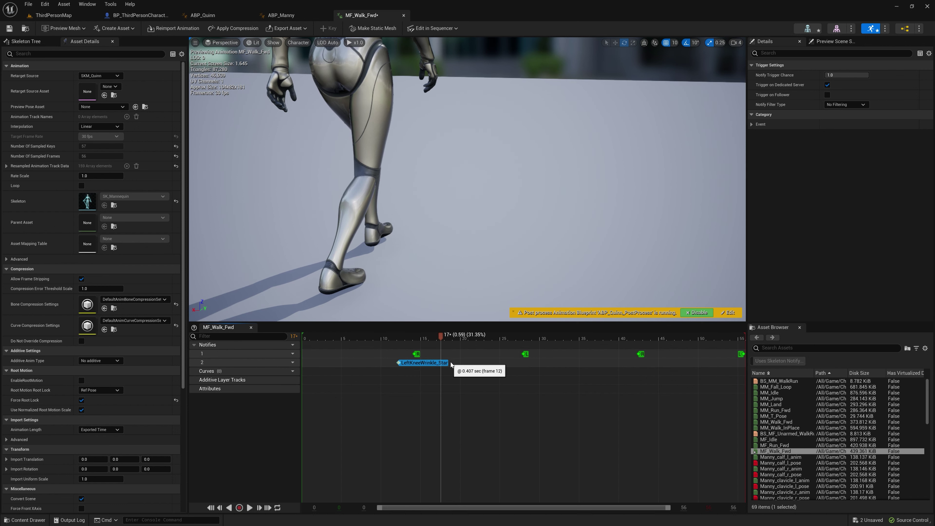
right_click(451, 362)
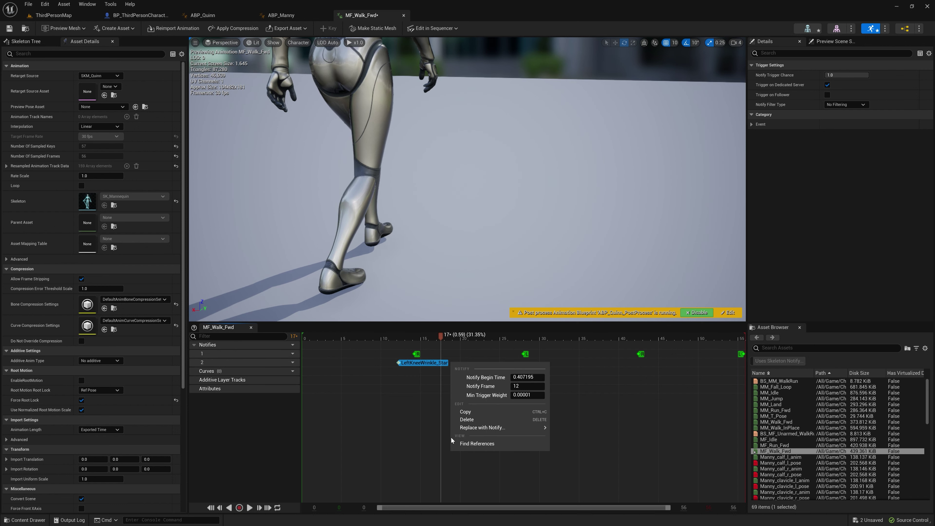
click(451, 369)
Step: Reselect LeftKneeWrinkle_Start, move the playhead to frame 15 and bring up track 2's notify menu
click(451, 363)
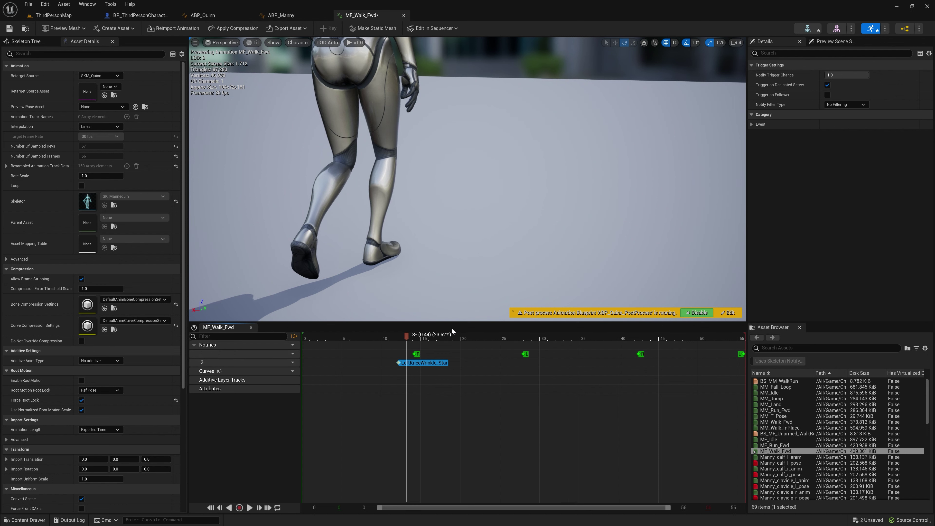
click(451, 336)
right_click(451, 362)
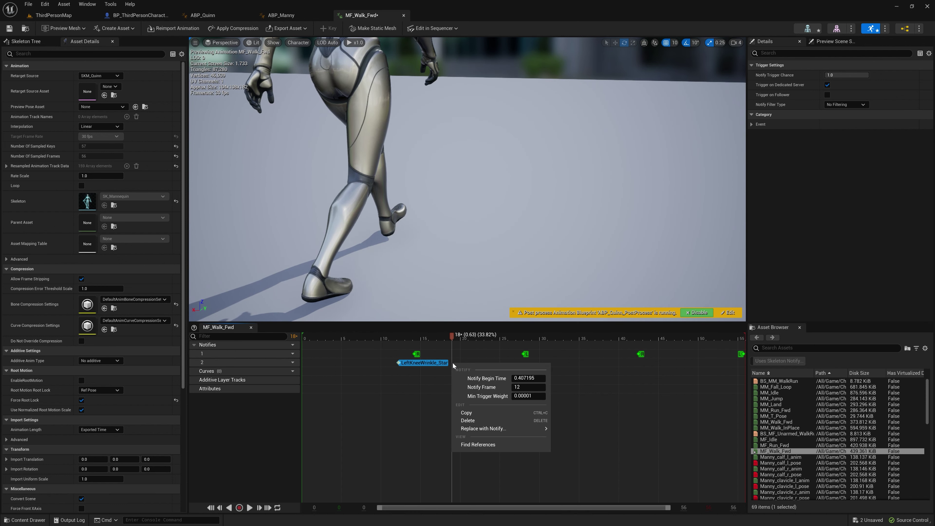
click(425, 376)
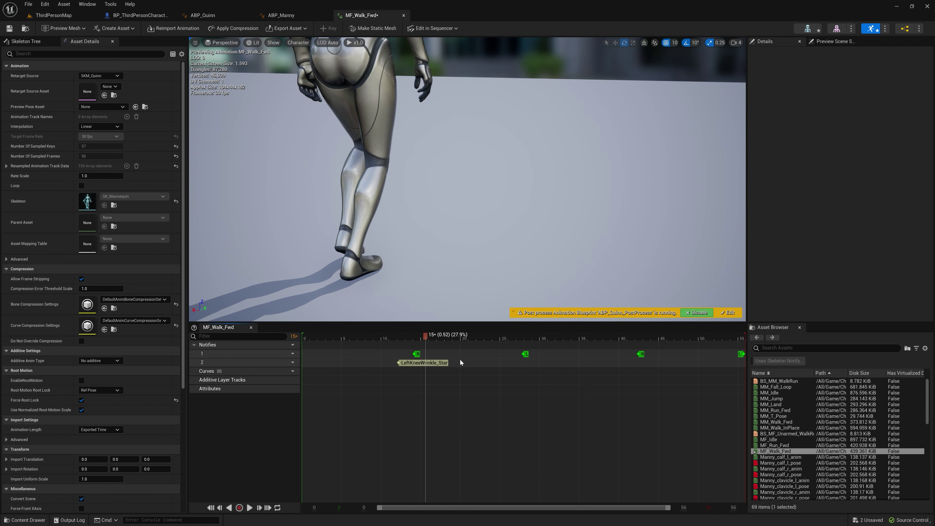
right_click(456, 362)
mouse_move(478, 375)
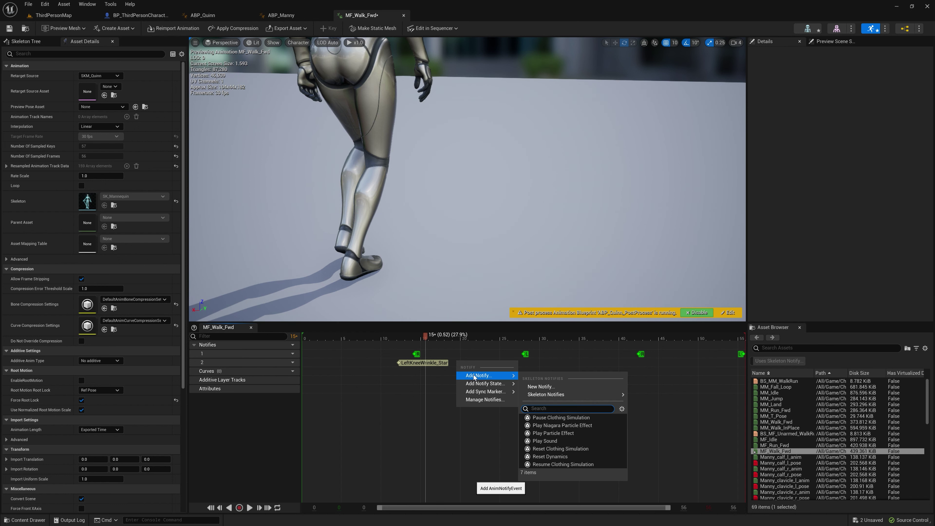
Step: Create a LeftKneeWrinkle_End notify on track 2, select it and scrub to frame 17
click(542, 388)
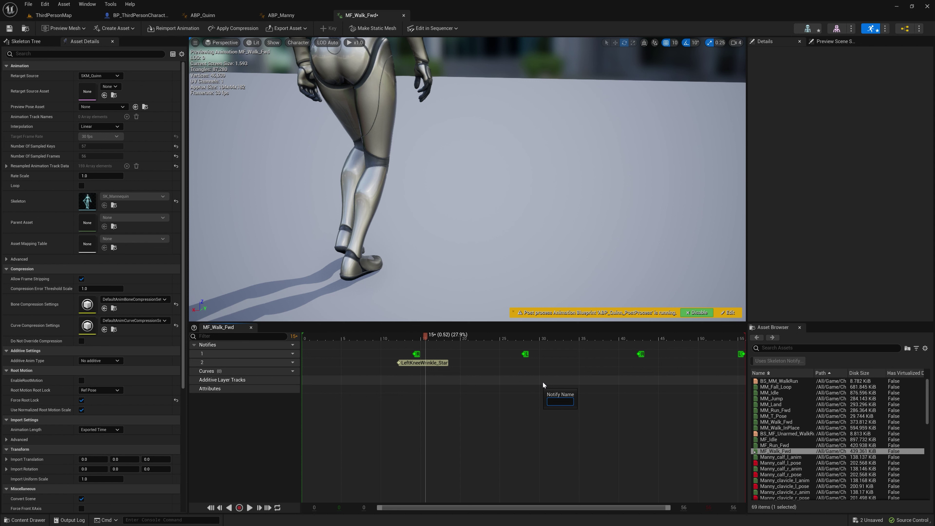
text(LeftKneeWrinkle_End)
key(Return)
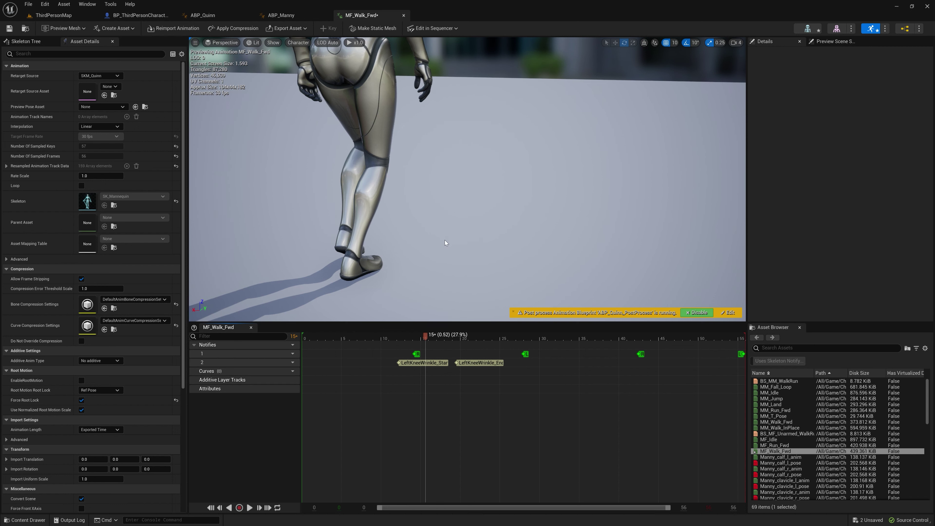
click(463, 362)
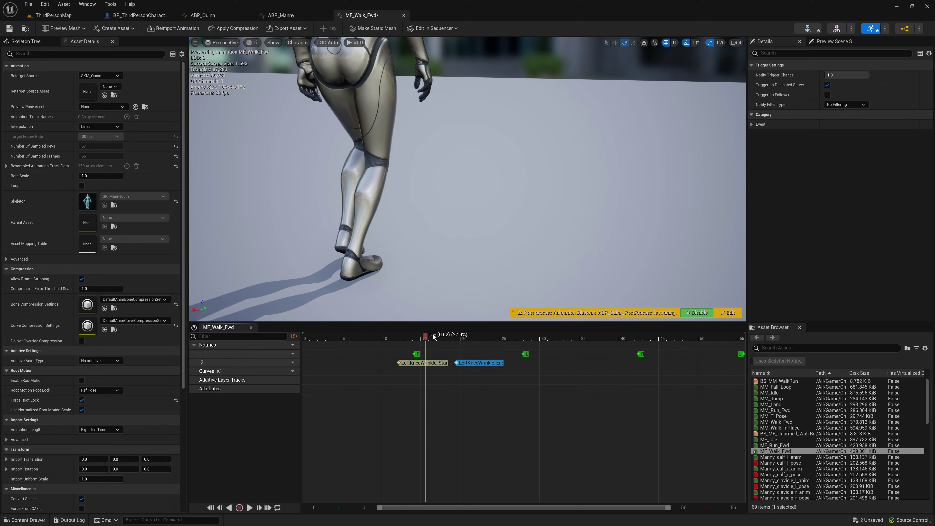
drag(426, 336, 461, 361)
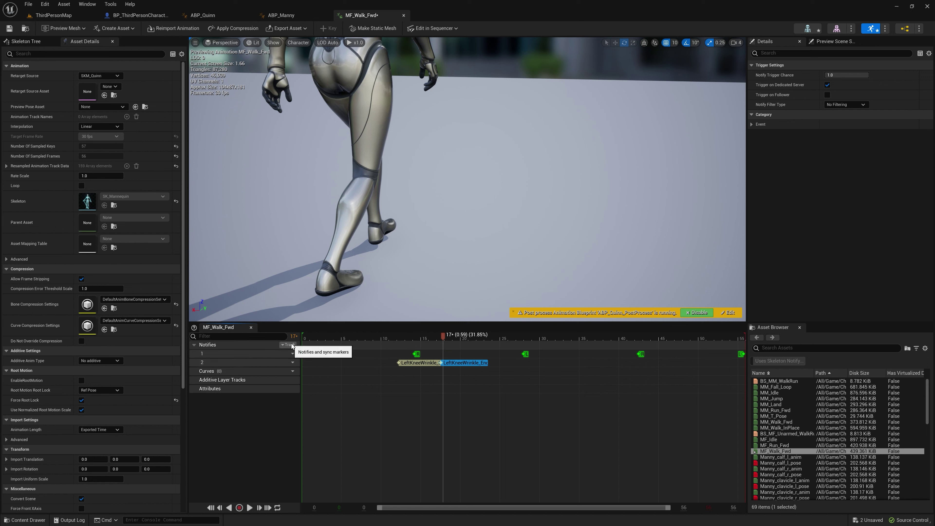
Step: Add a third notify track to MF_Walk_Fwd
click(289, 353)
click(313, 363)
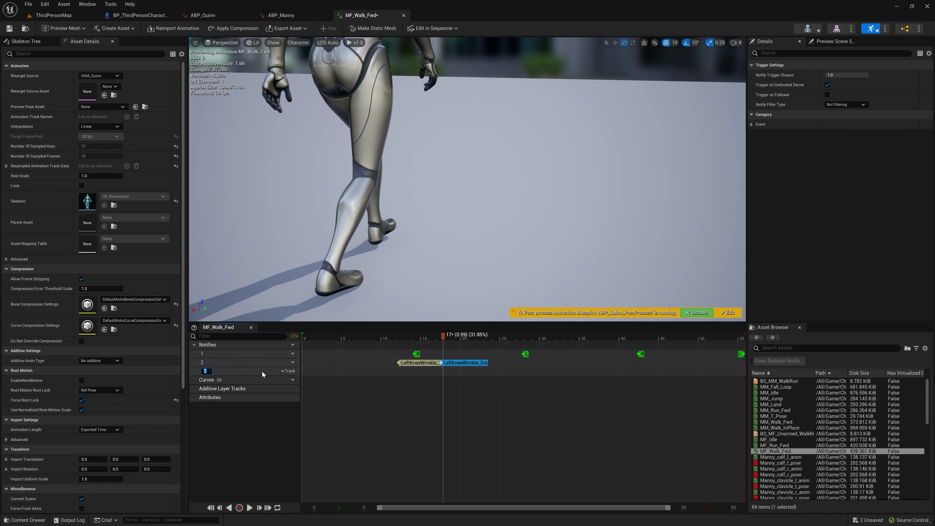
key(Return)
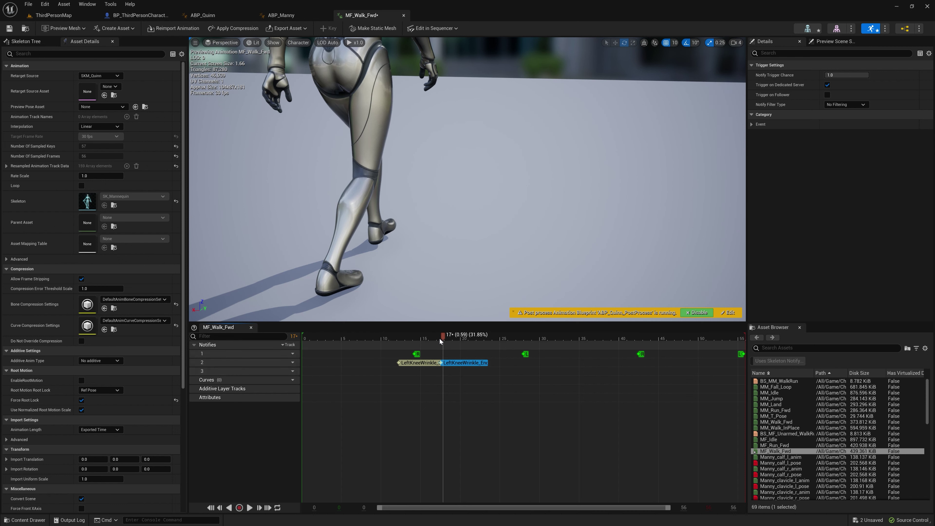
Step: Create a RightKneeWrinkle_Start notify on track 3 at frame 25, then scrub to frame 28
drag(443, 336, 507, 360)
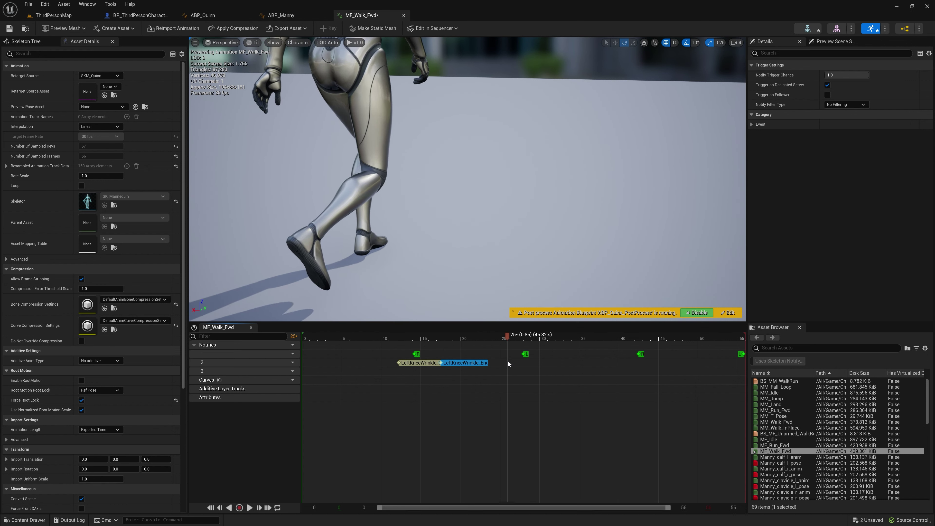
right_click(508, 370)
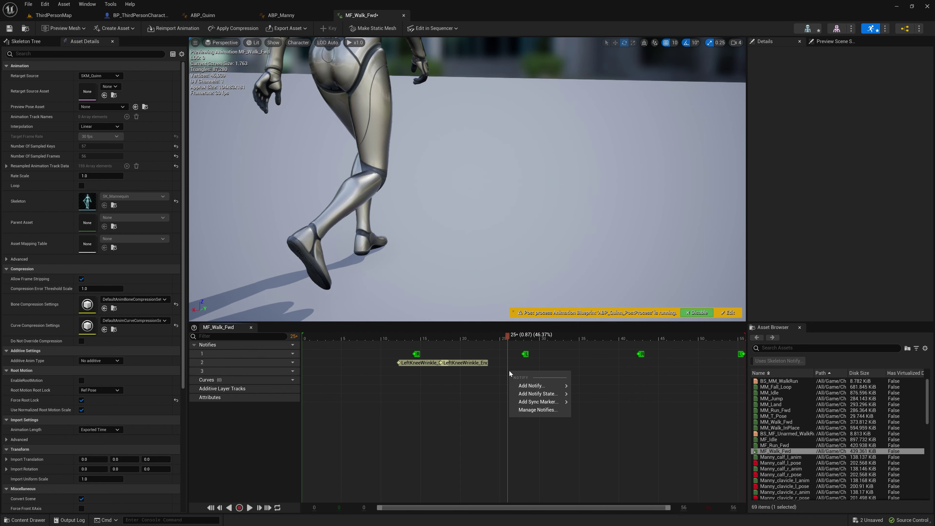
mouse_move(537, 387)
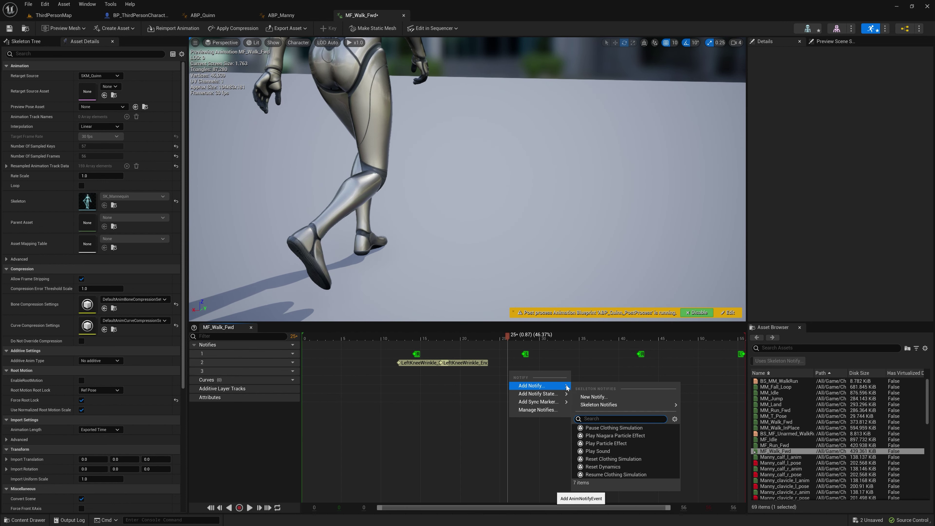
click(605, 399)
text(Right)
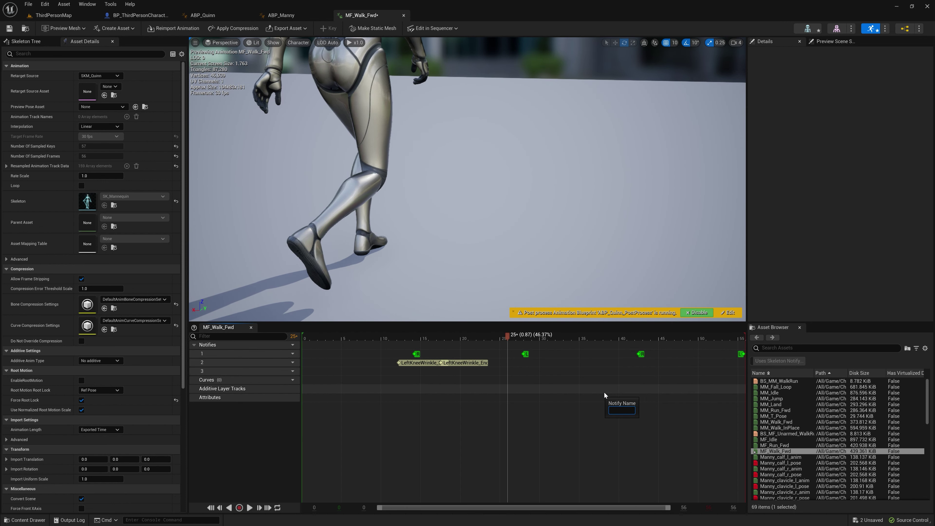
text(KneeWrinkle_Start)
key(Return)
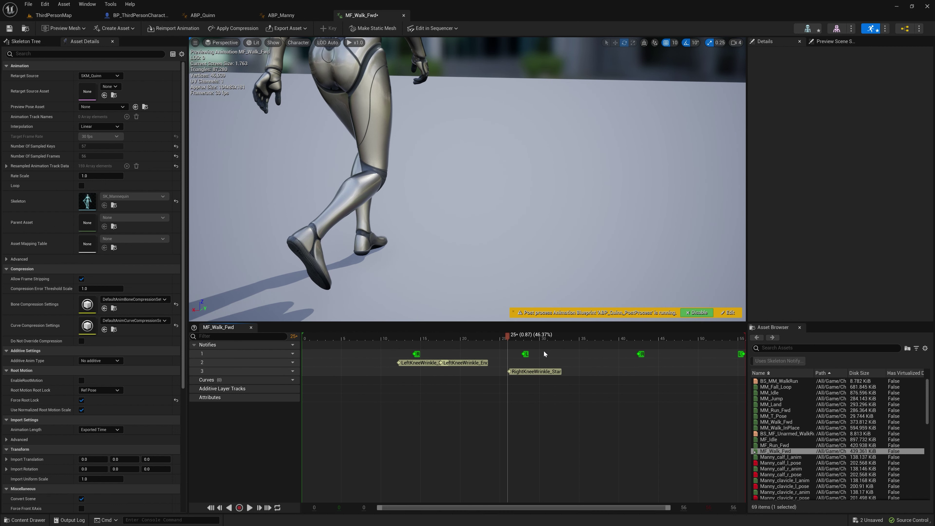
drag(515, 342, 541, 339)
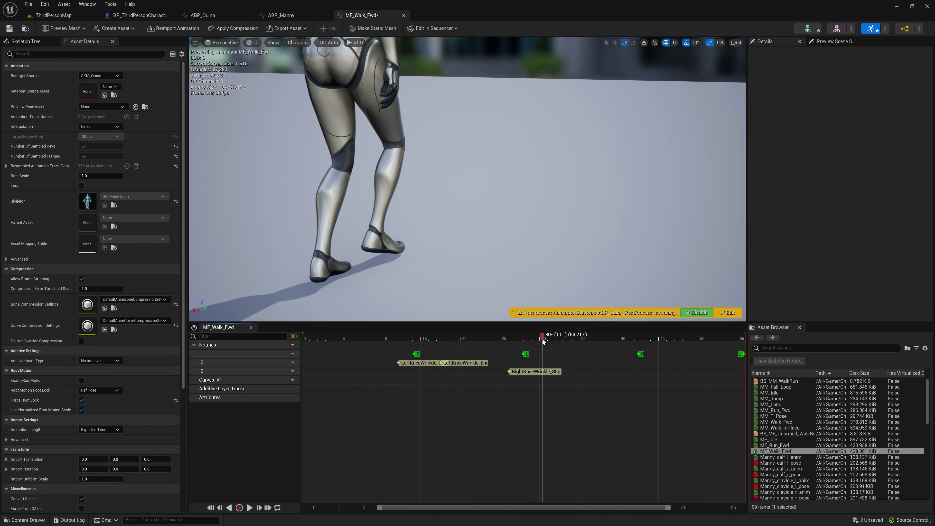
Step: Add RightKneeWrinkle_End on track 3 near frame 30, then select both LeftKneeWrinkle notifies
right_click(566, 372)
mouse_move(588, 385)
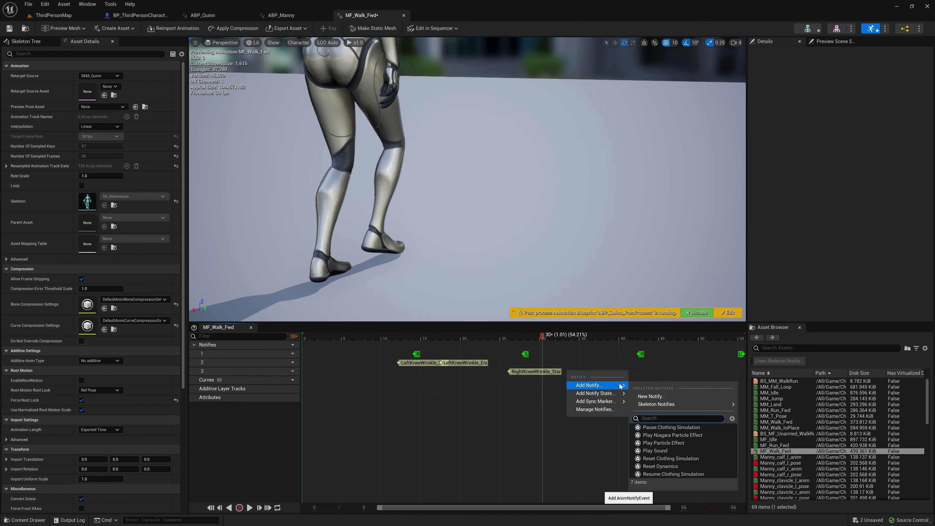
click(663, 395)
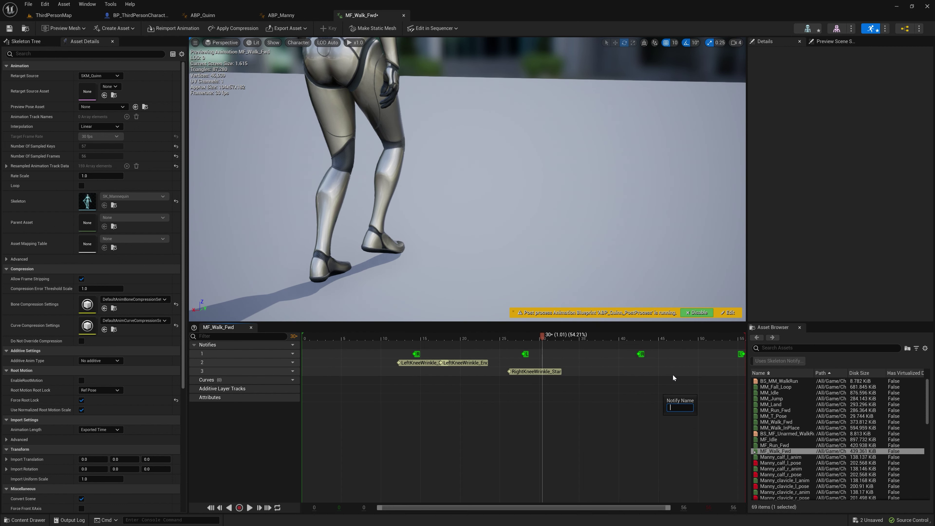
text(RightKneeWrinkle_End)
key(Return)
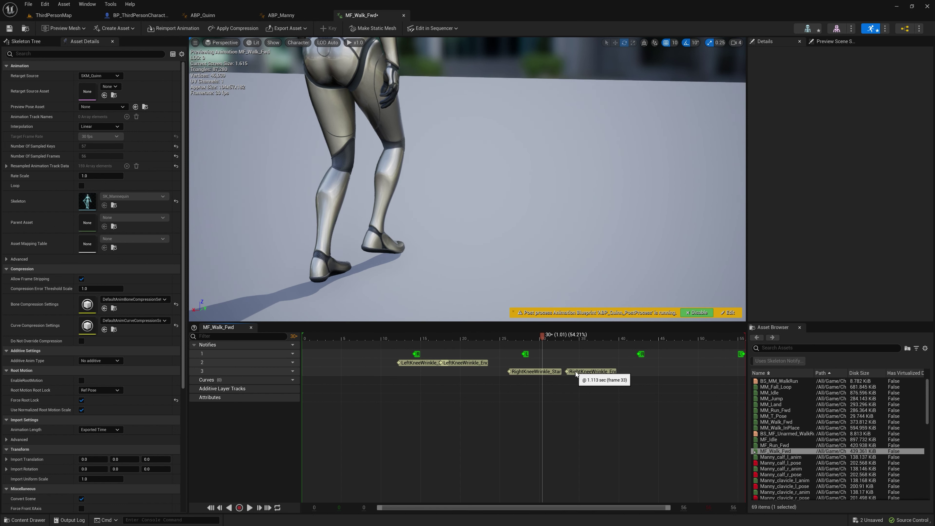
drag(575, 371, 550, 371)
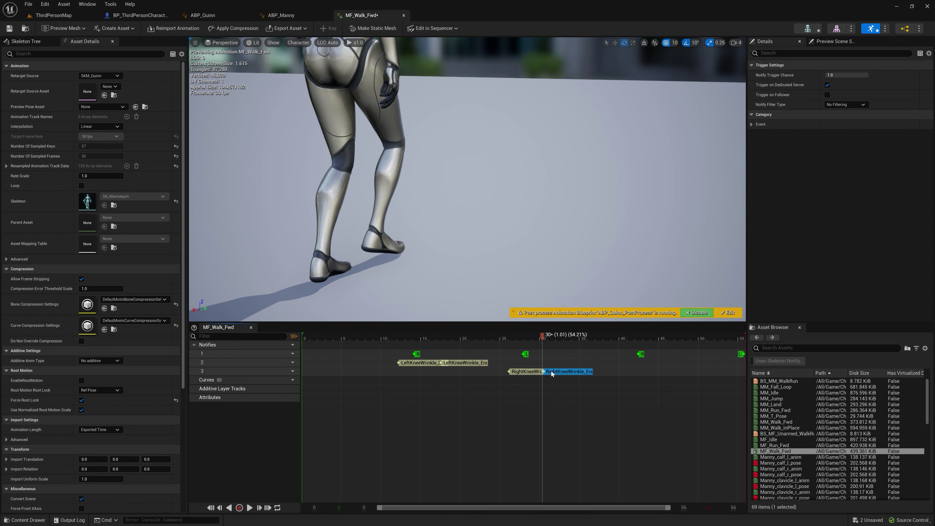
click(585, 392)
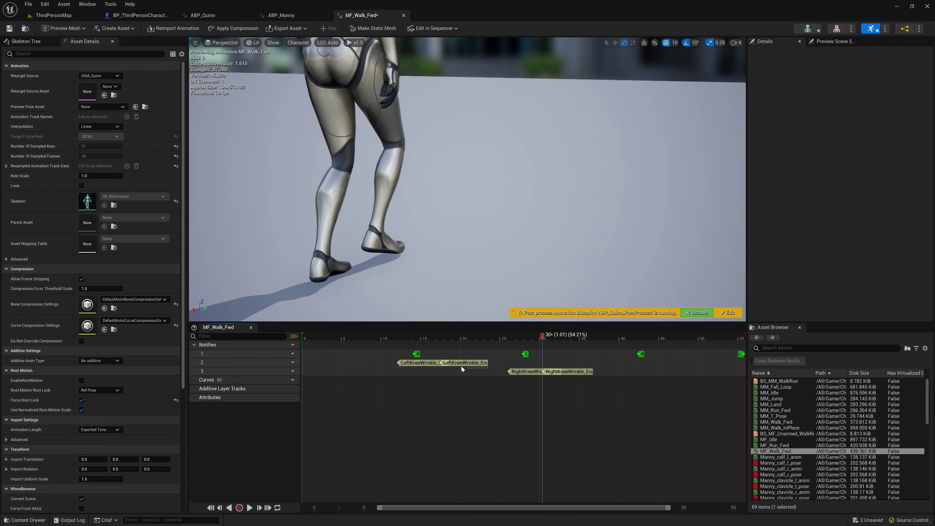
drag(462, 368, 399, 362)
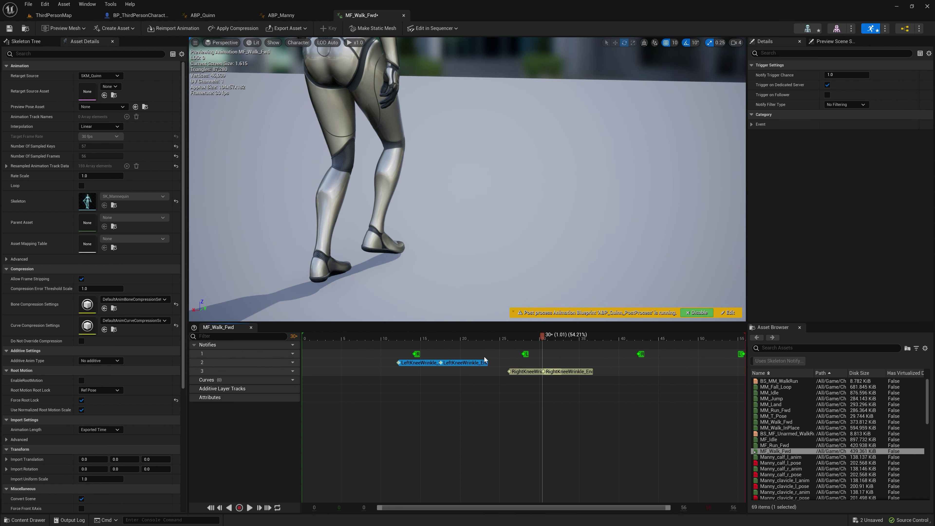
Step: Paste the copied LeftKneeWrinkle Start/End notifies and move the pair onto track 2 later in the cycle
click(589, 362)
key(ctrl+v)
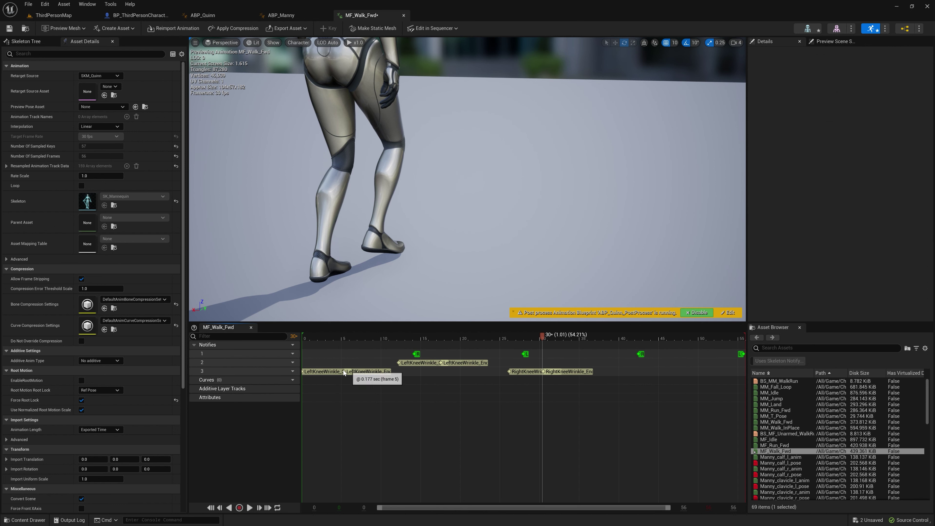
click(310, 370)
drag(330, 357, 321, 359)
click(360, 371)
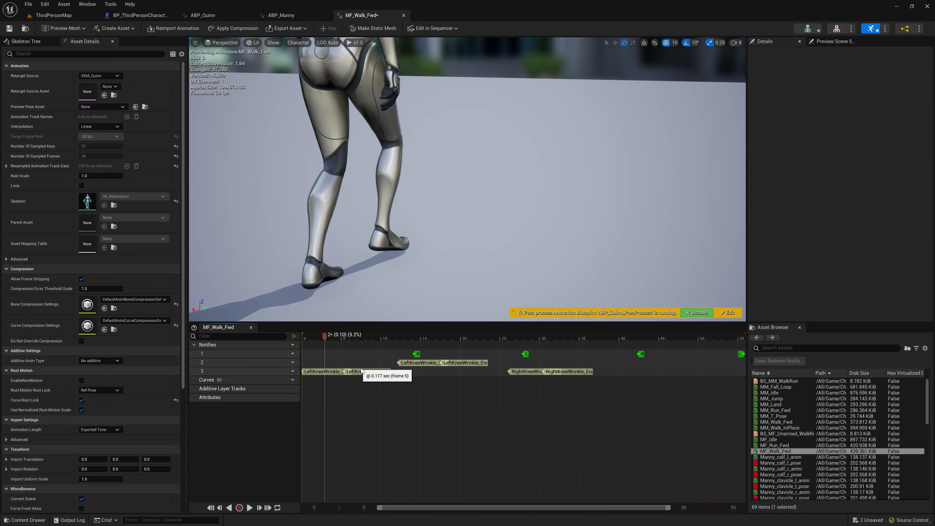
shift+click(318, 371)
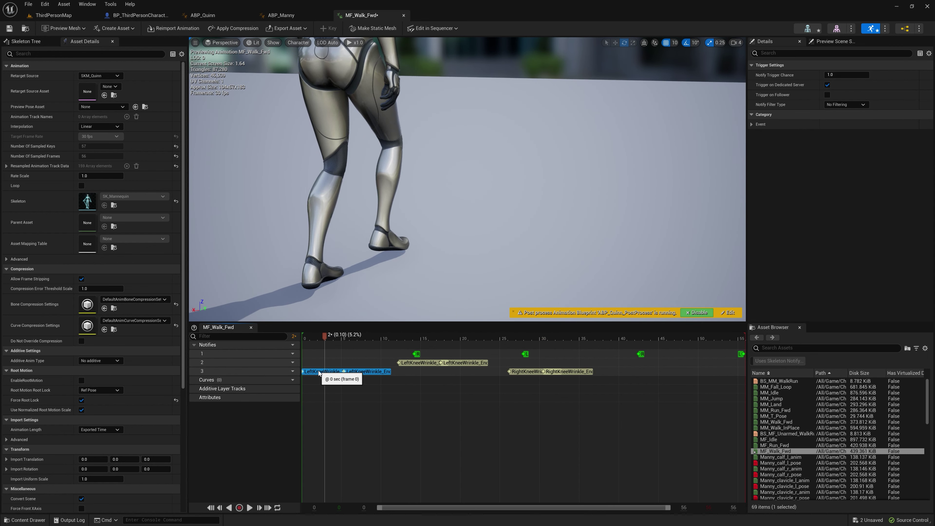
drag(403, 375, 641, 362)
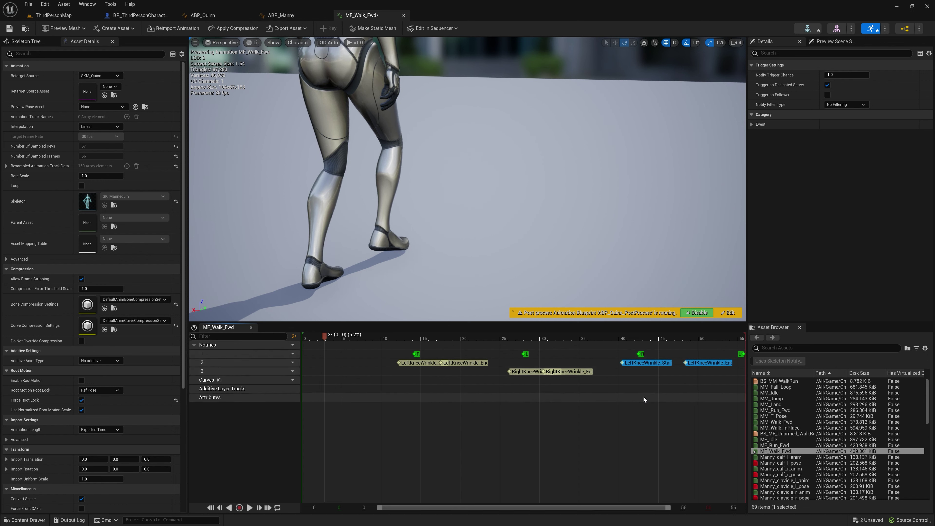
Step: Reposition the second LeftKneeWrinkle_End notify and save MF_Walk_Fwd with Ctrl+S
click(703, 364)
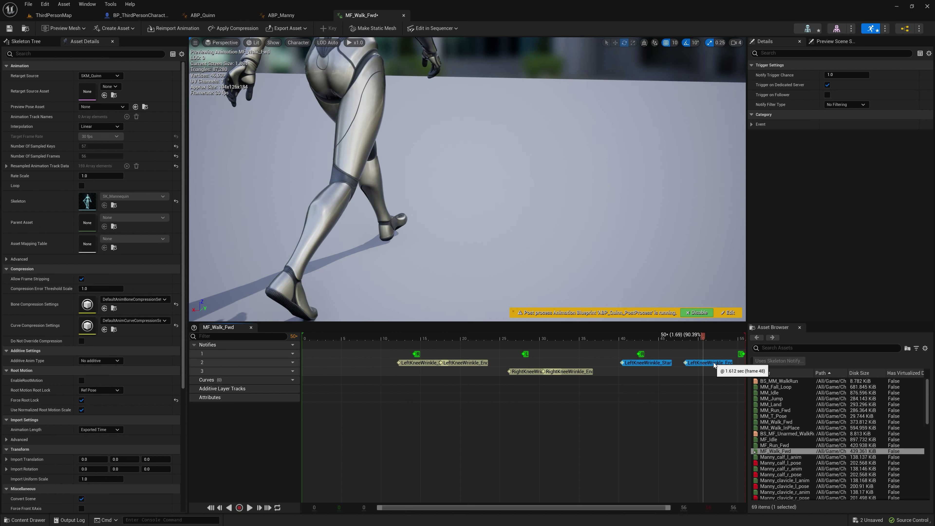
key(Delete)
key(ctrl+z)
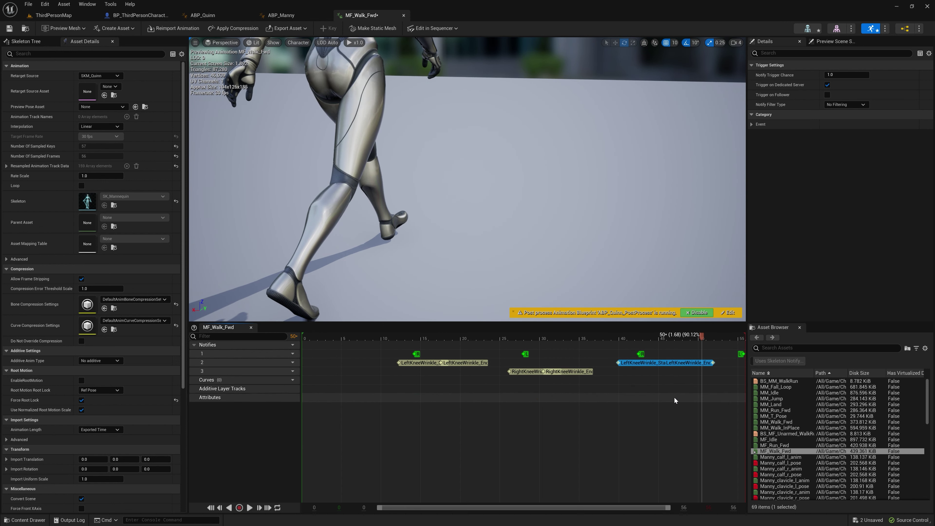
click(700, 366)
drag(700, 366, 656, 364)
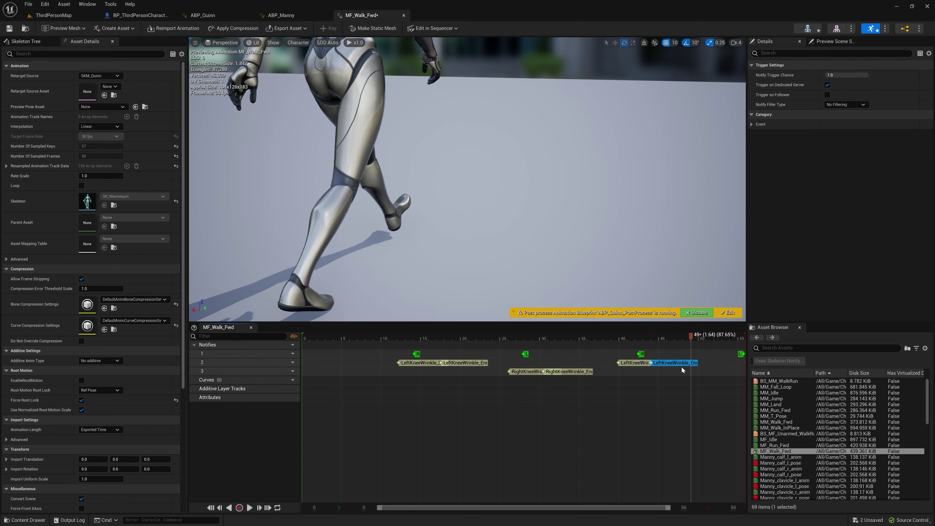
drag(690, 363, 693, 365)
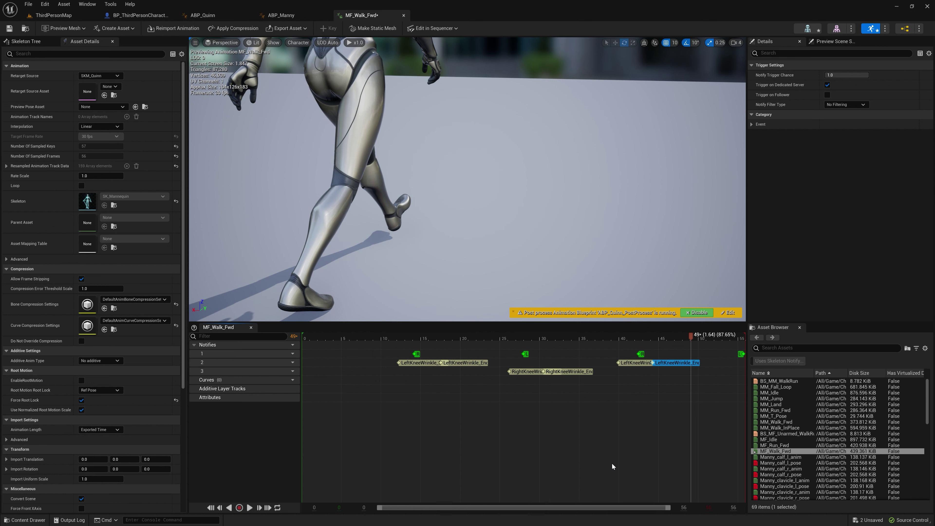
key(ctrl+s)
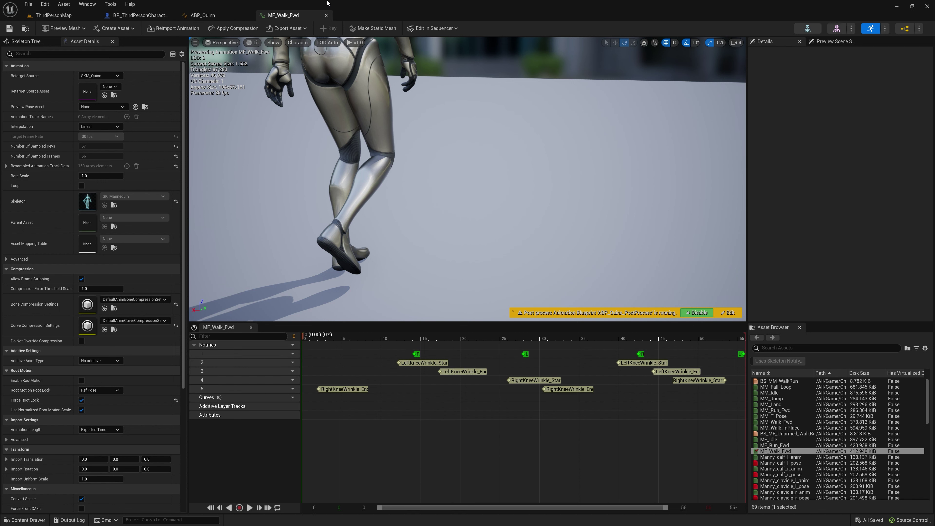
Step: In ABP_Quinn's Event Graph, add AnimNotify events for LeftKneeWrinkle_Start and LeftKneeWrinkle_End
click(216, 15)
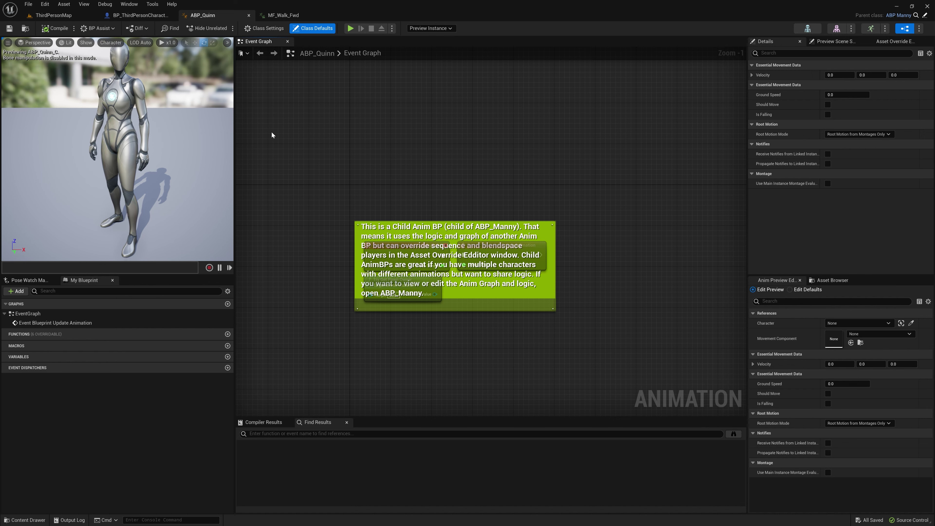
right_drag(309, 203, 337, 199)
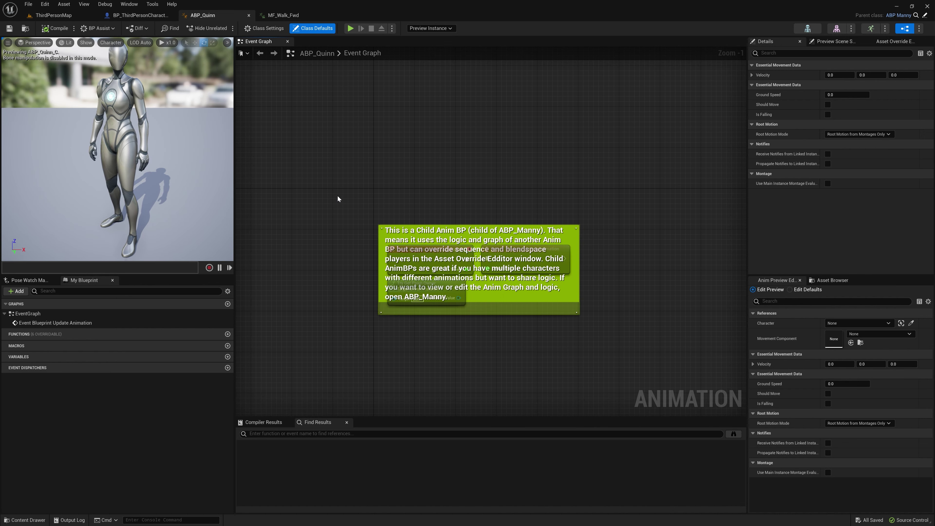
right_drag(384, 147, 386, 210)
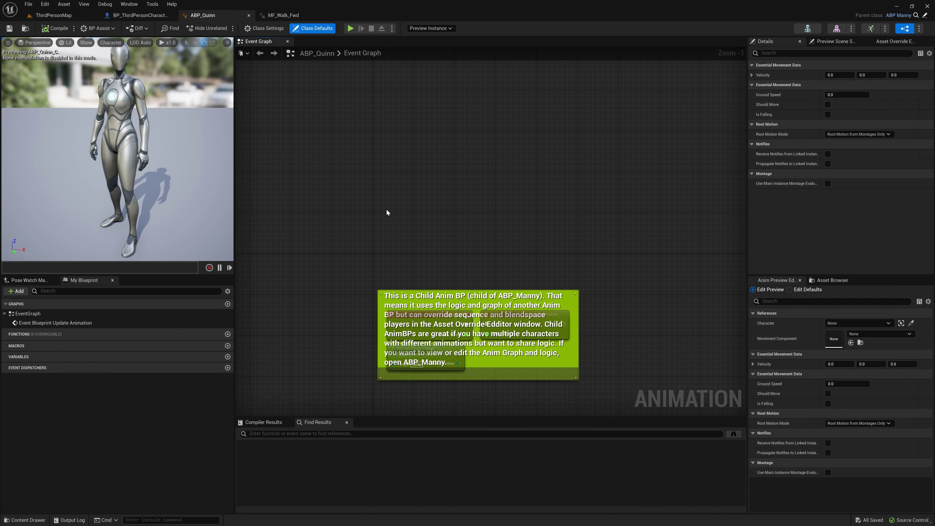
right_click(385, 166)
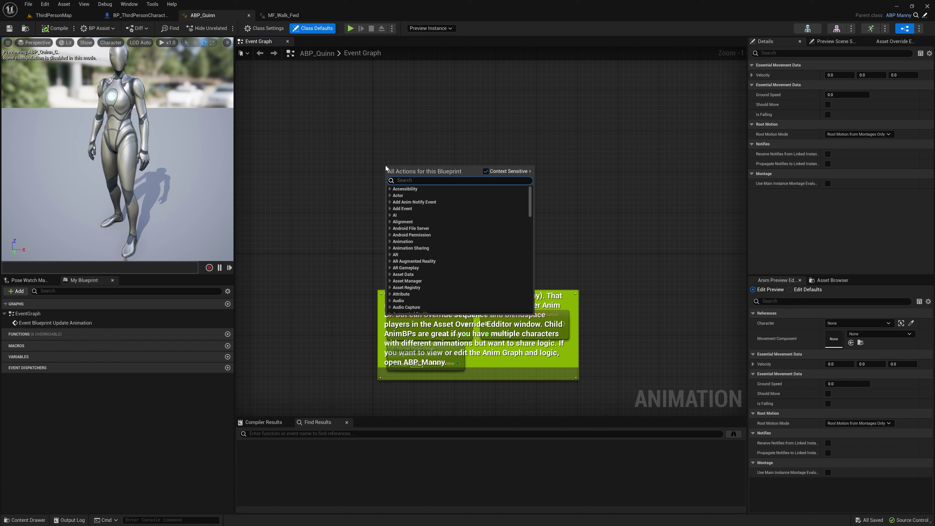
click(391, 203)
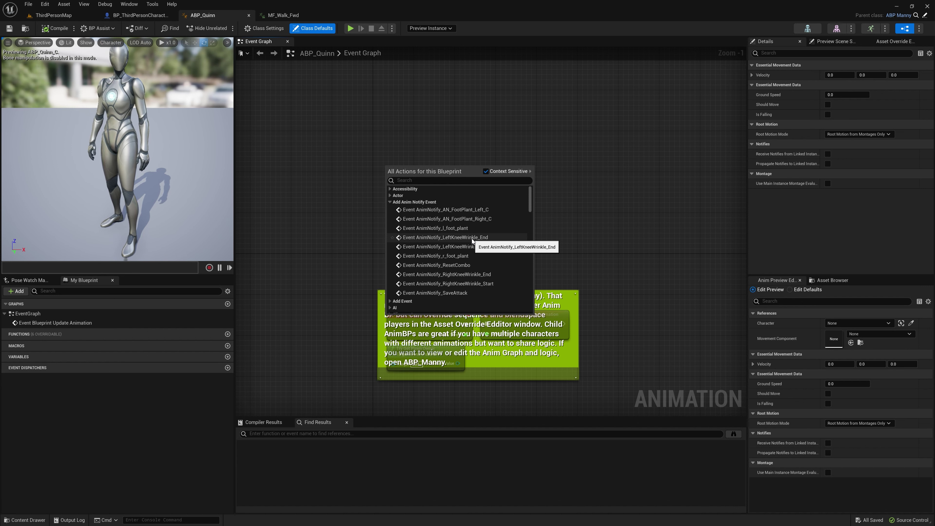
click(490, 246)
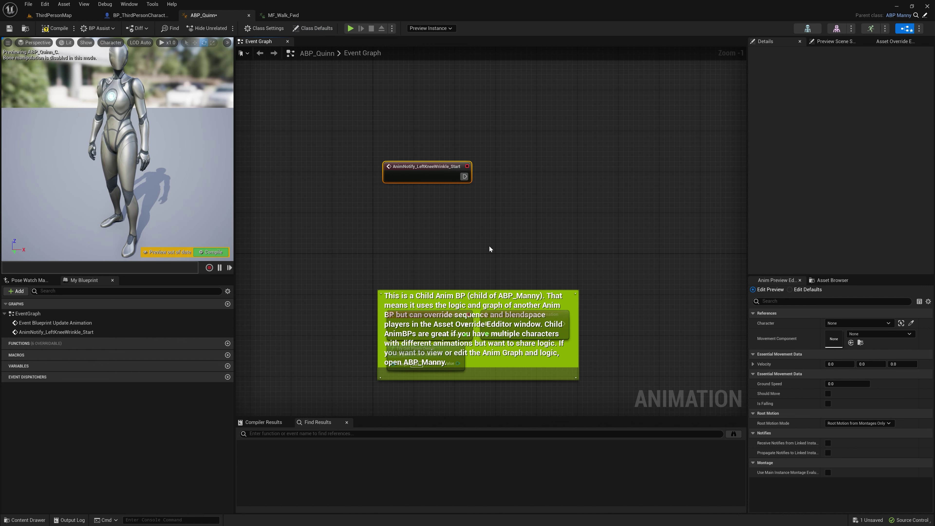
drag(435, 169, 428, 117)
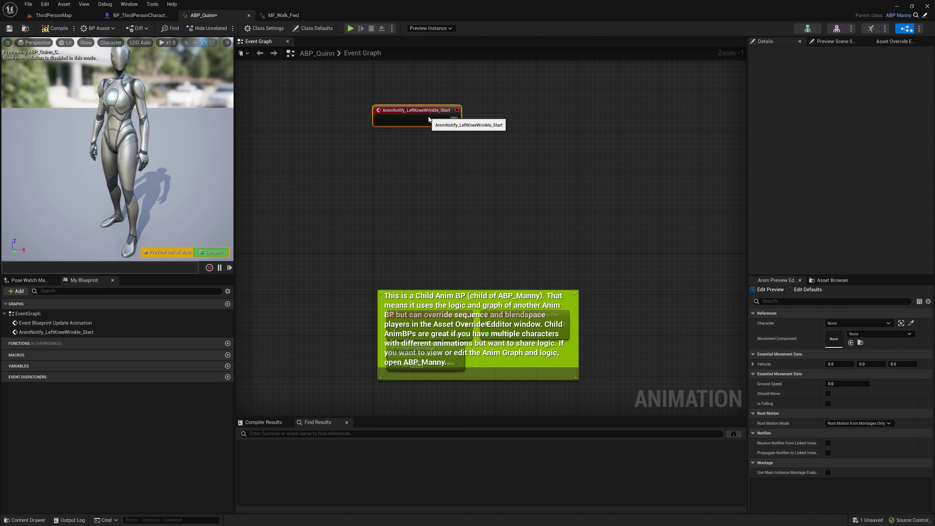
right_click(392, 174)
click(397, 212)
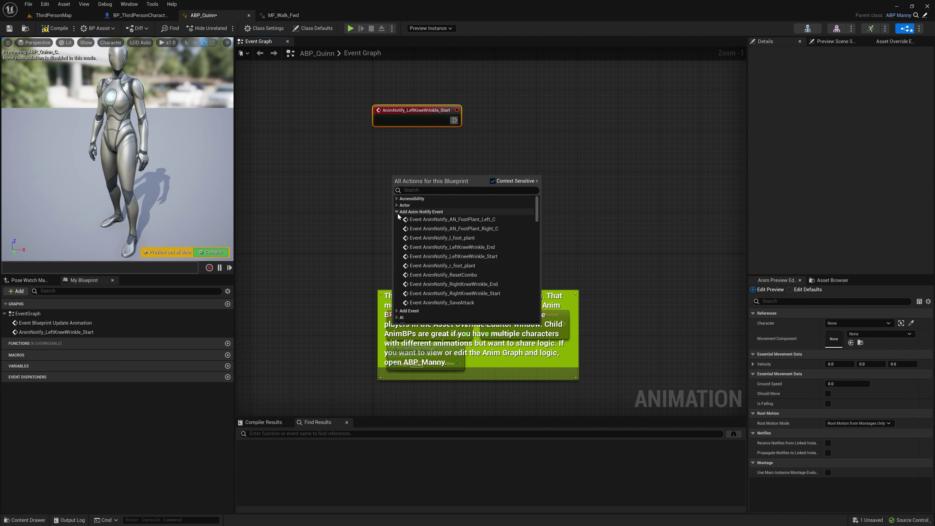
click(491, 247)
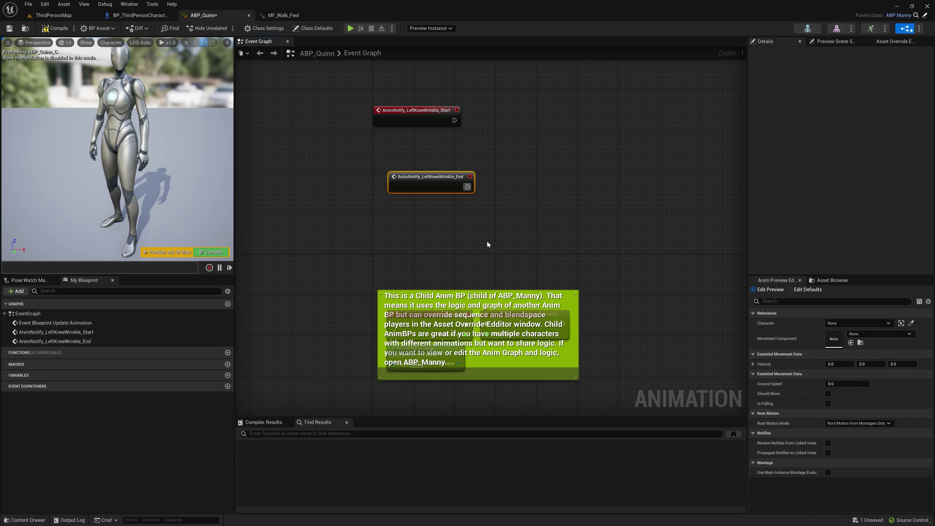
drag(419, 177, 417, 147)
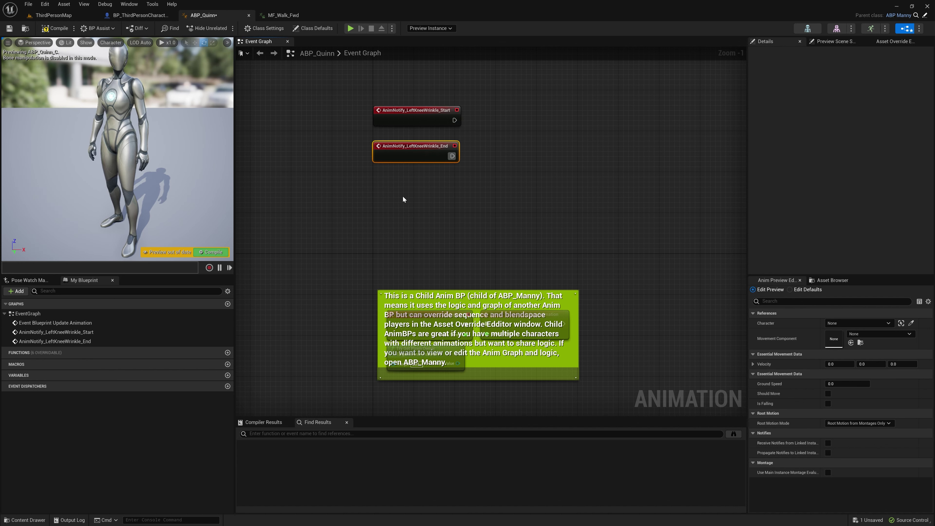
click(394, 190)
Step: Add RightKneeWrinkle_Start and RightKneeWrinkle_End notify events, lined up beneath the left ones
right_click(394, 190)
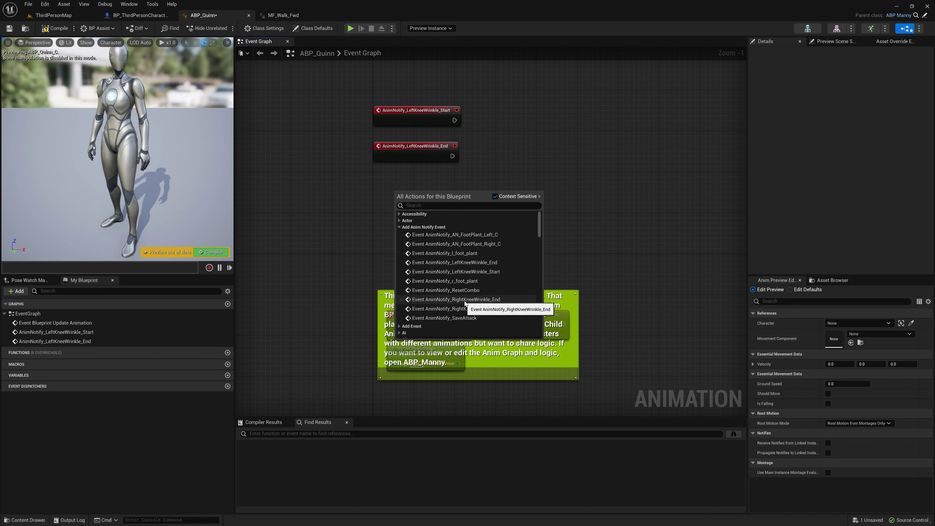
click(480, 308)
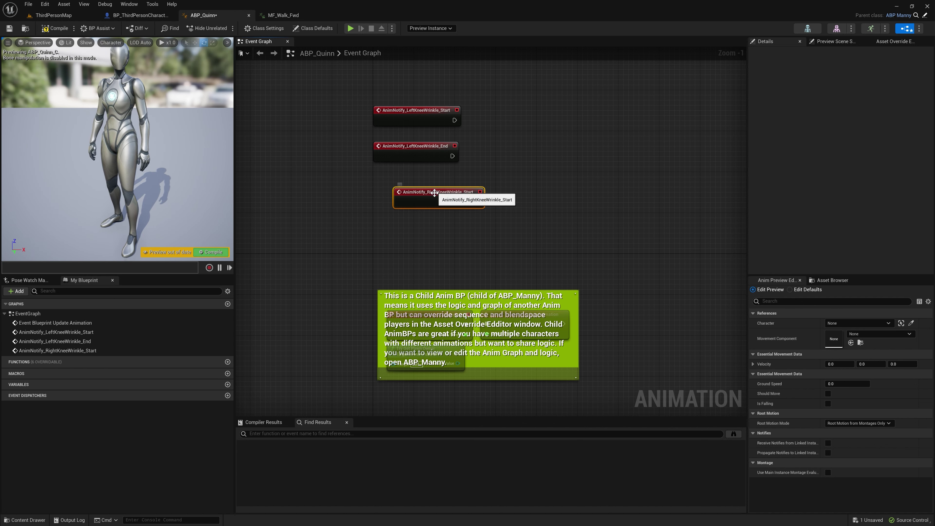
drag(417, 195, 412, 194)
click(393, 230)
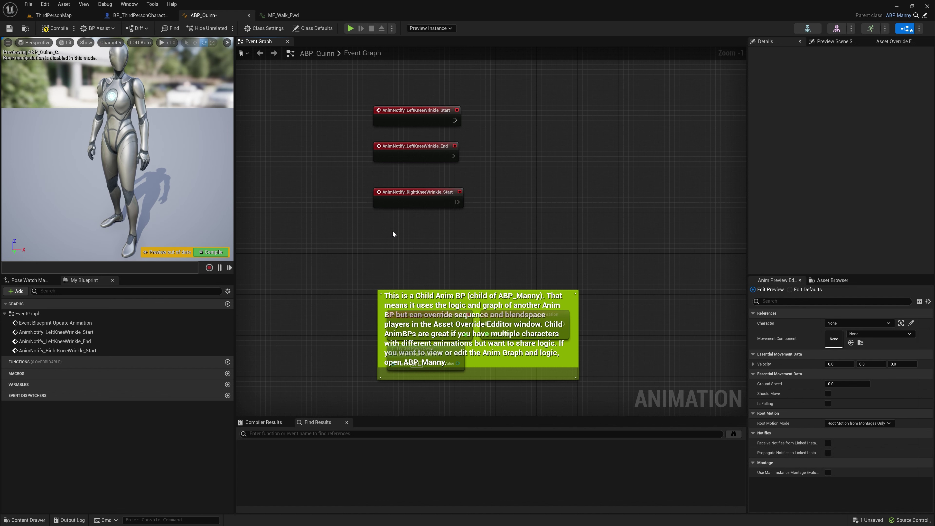
right_click(399, 219)
click(403, 255)
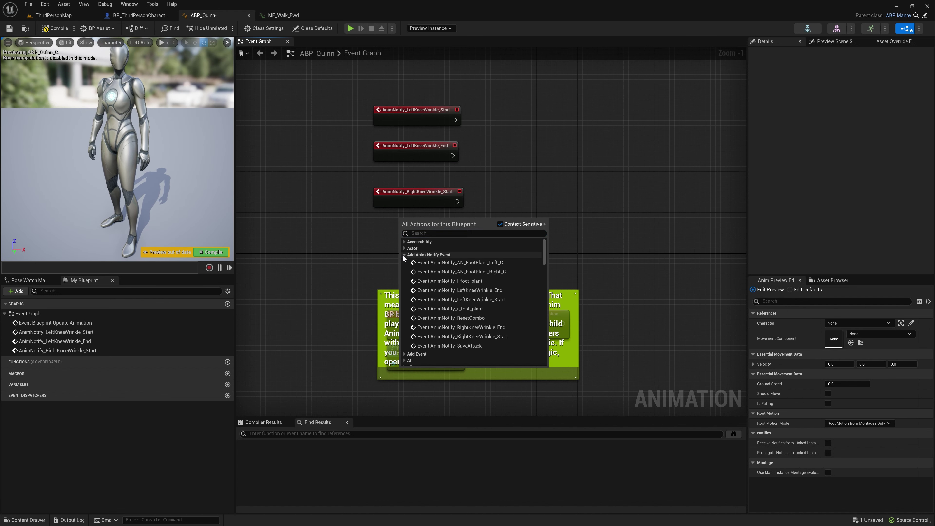
click(458, 327)
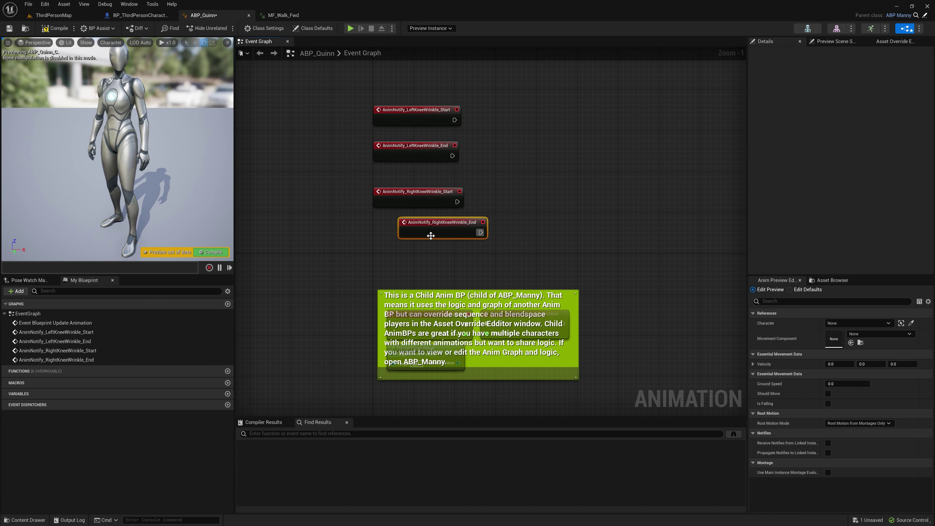
drag(420, 234, 404, 237)
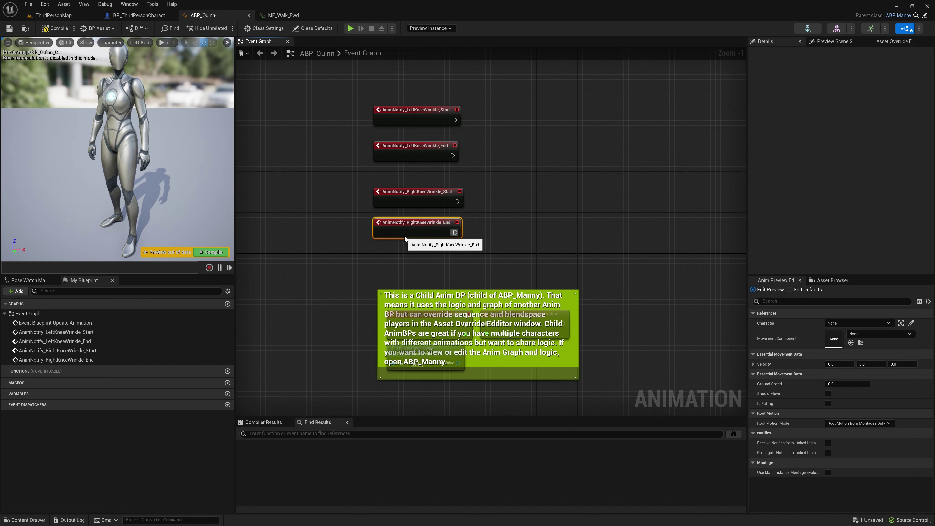
click(595, 246)
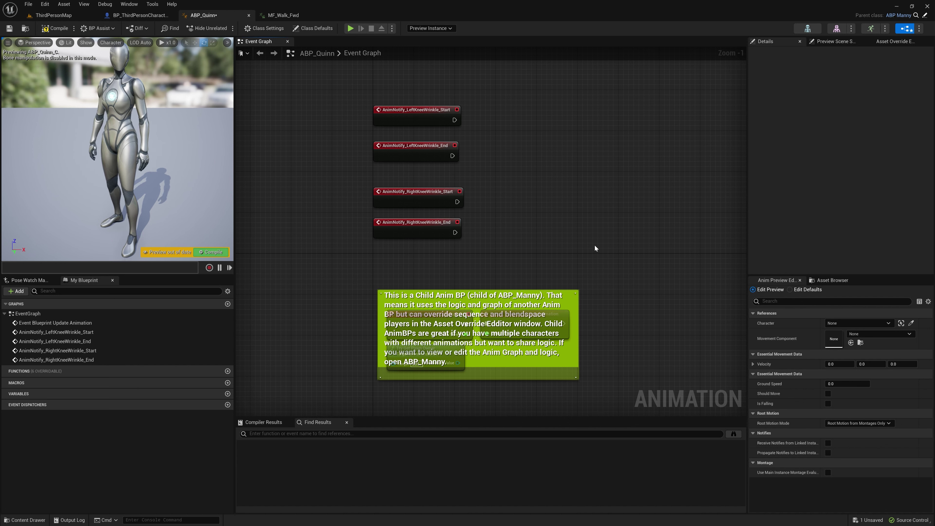
Step: Centre the event nodes and drag a connection from LeftKneeWrinkle_Start's execution output
right_drag(594, 245, 541, 273)
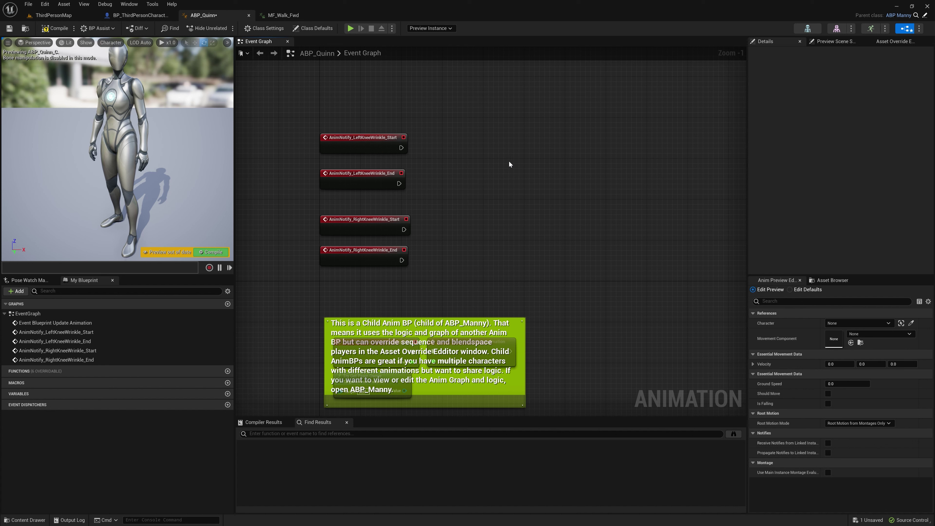
click(373, 144)
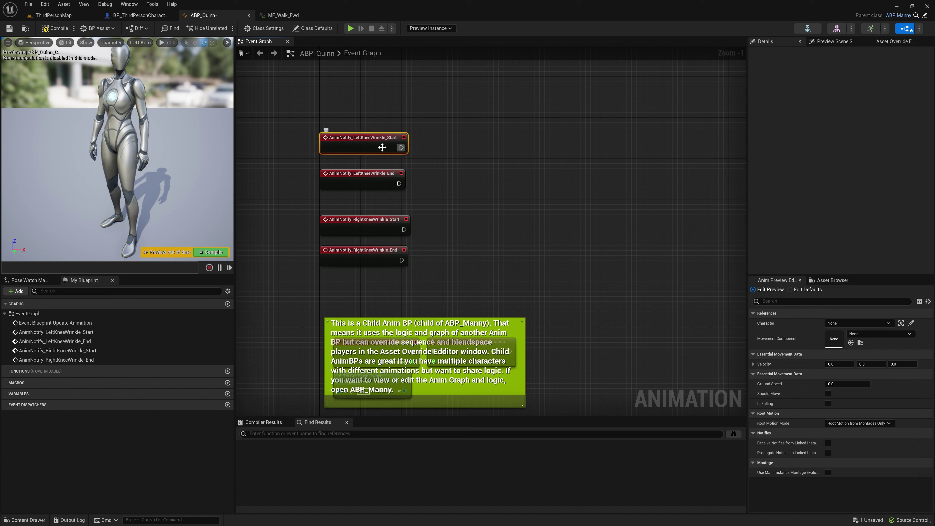
drag(400, 147, 449, 152)
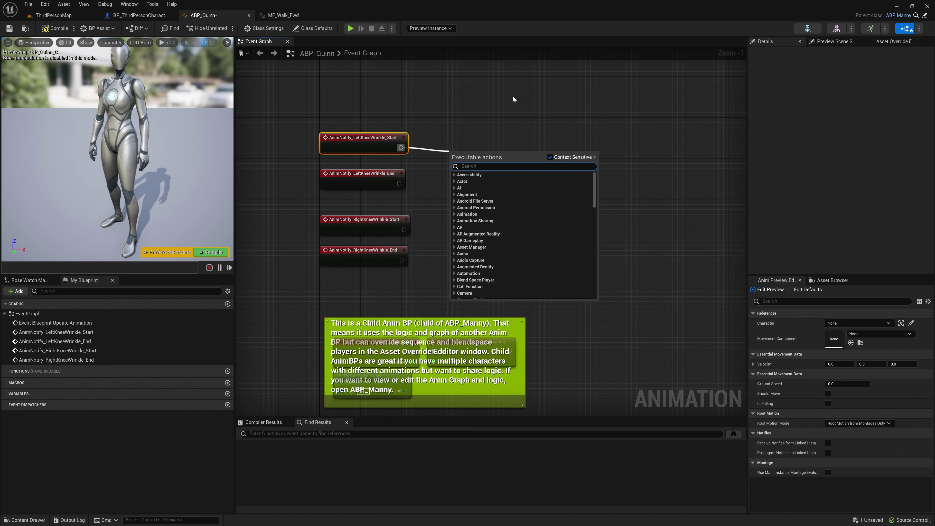
Step: Add a Print String node with In String 'left start' and move it into place
click(504, 146)
right_click(502, 145)
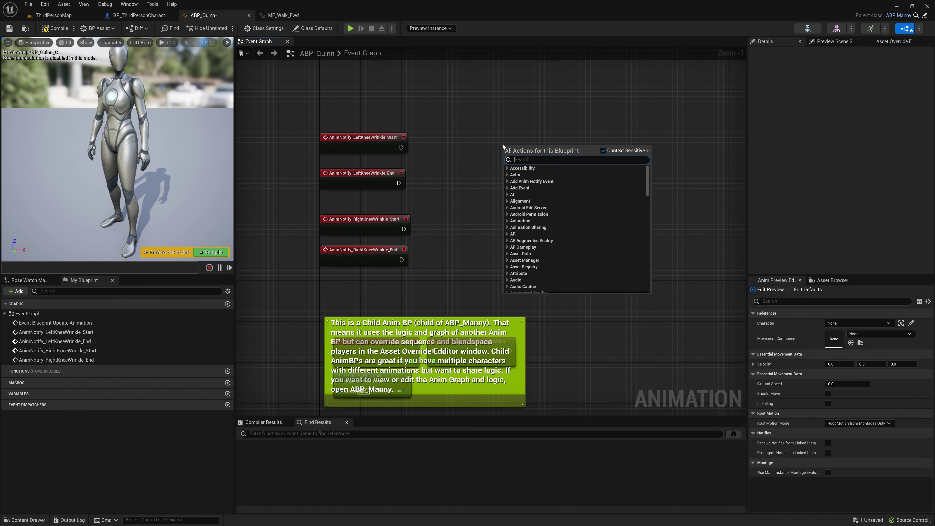
text(print string)
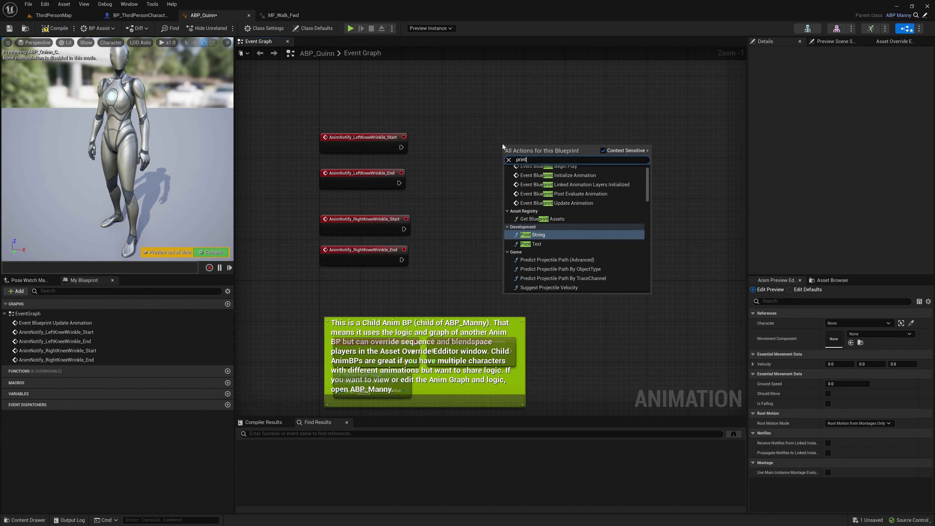
key(Return)
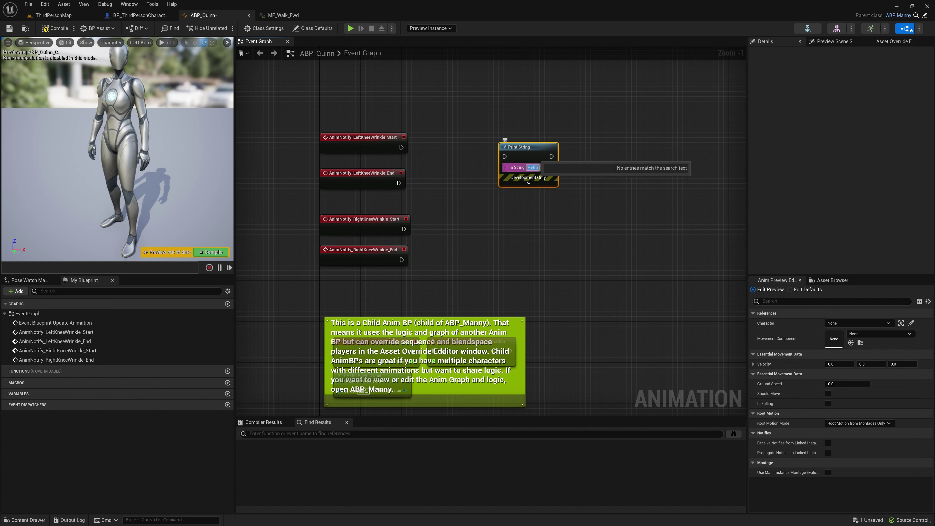
text(left s)
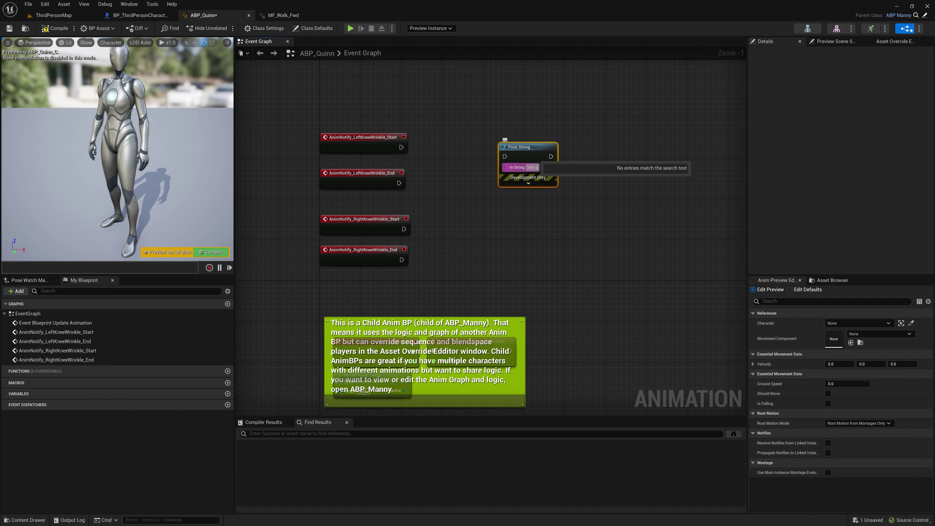
text(tart)
key(Return)
click(517, 137)
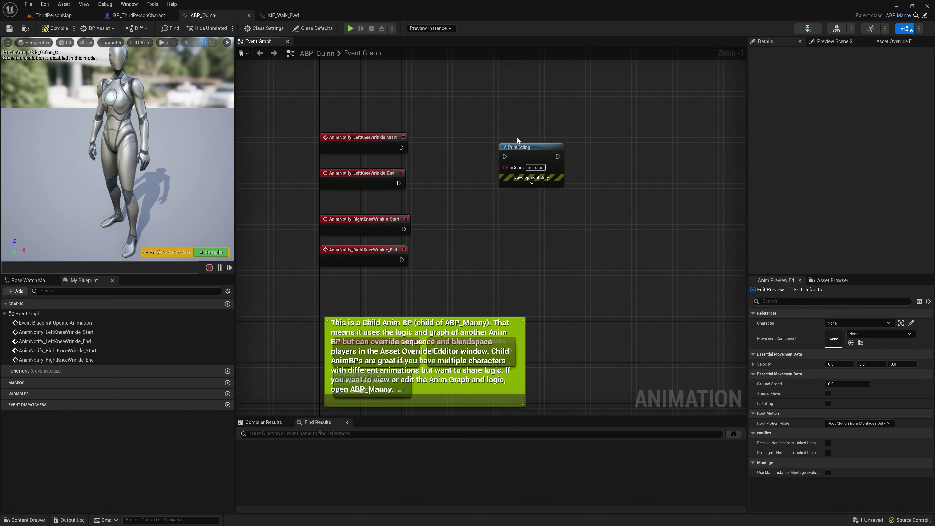
drag(524, 148, 513, 122)
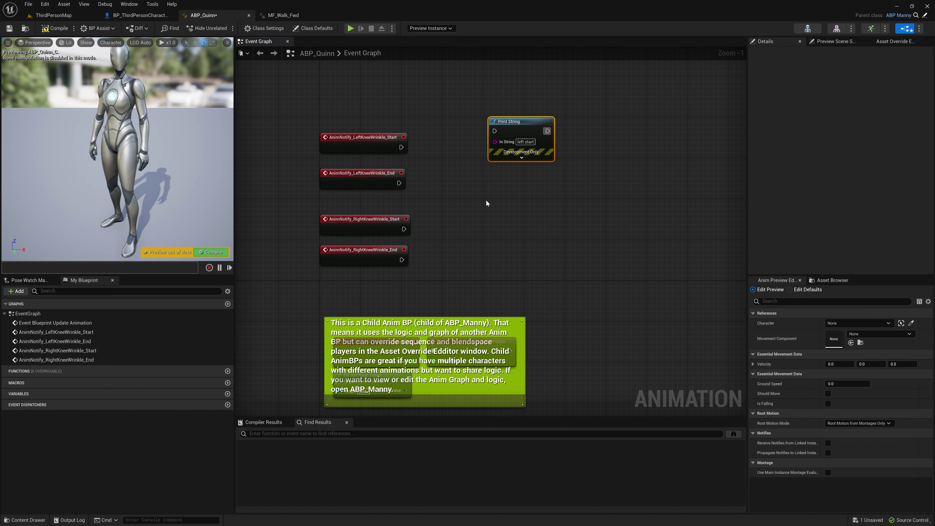
Step: Paste a copy reading 'left end', and wire LeftKneeWrinkle_Start and _End to the two Print Strings
key(ctrl+v)
click(525, 208)
double_click(529, 208)
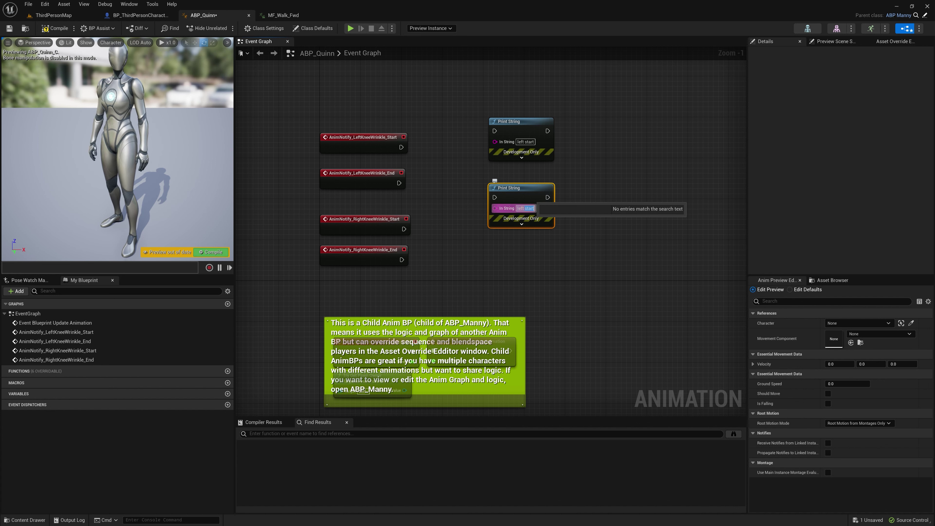
text(end)
key(Return)
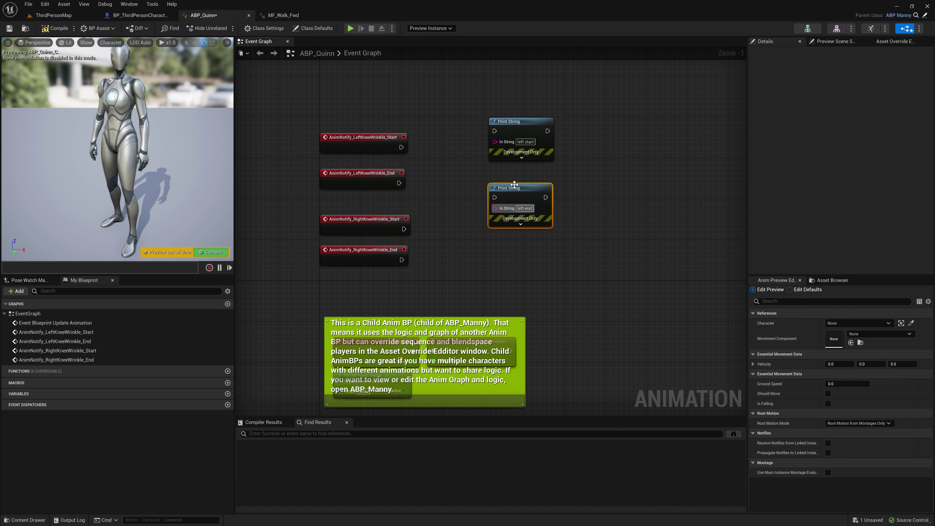
drag(400, 147, 497, 132)
drag(399, 183, 495, 197)
Step: Compile ABP_Quinn, play ThirdPersonMap to watch the character walk, then stop with Esc
click(55, 28)
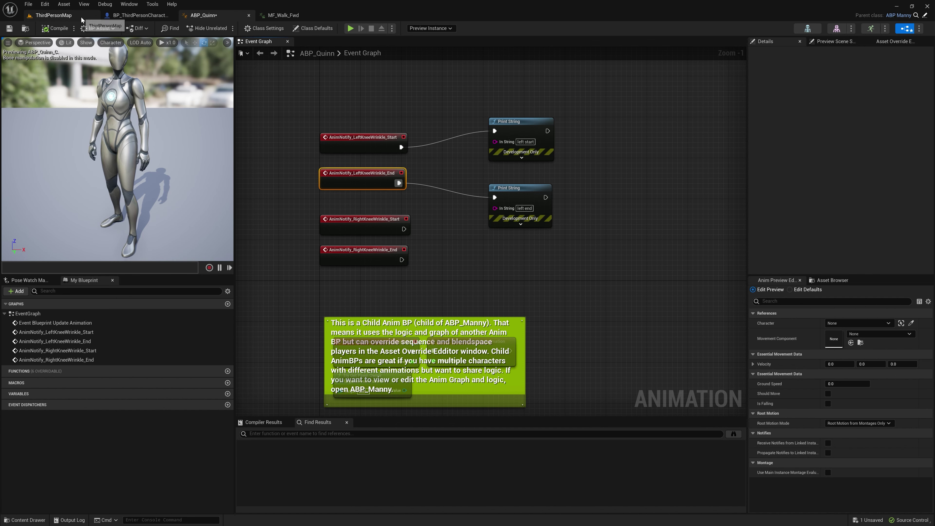
click(82, 18)
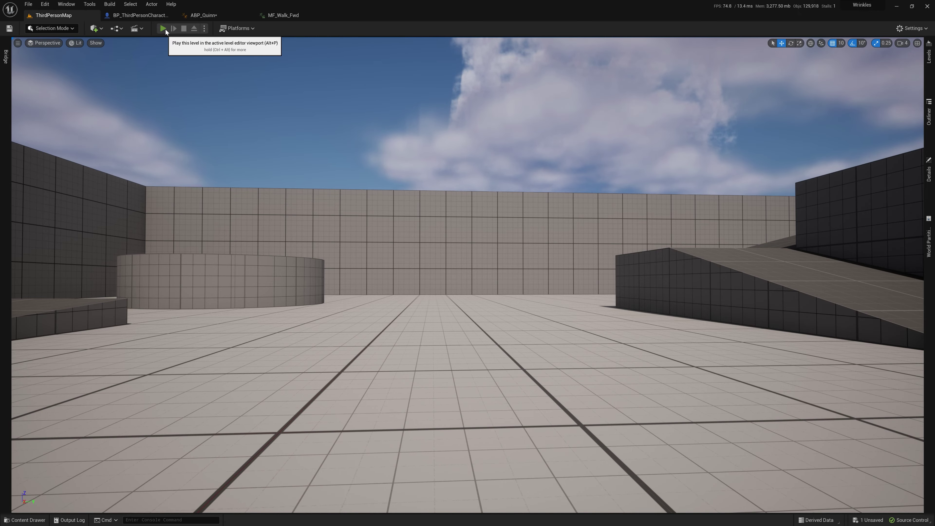
click(163, 29)
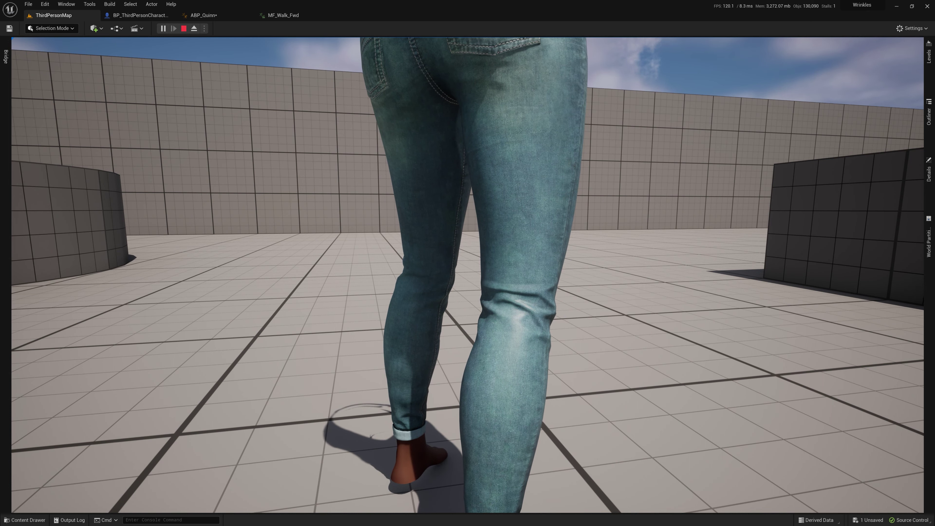
key(Escape)
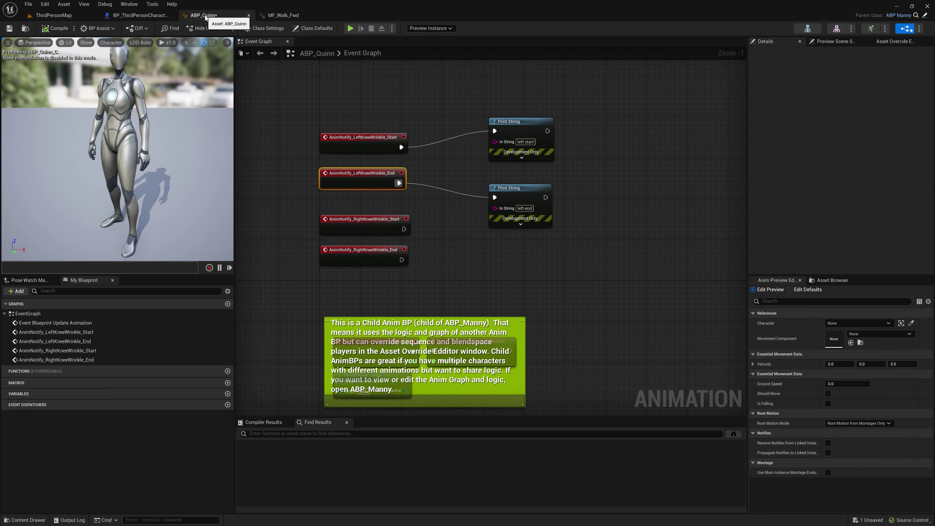
Step: In ABP_Quinn, delete both 'left start'/'left end' Print String nodes and reframe the notify events
click(203, 15)
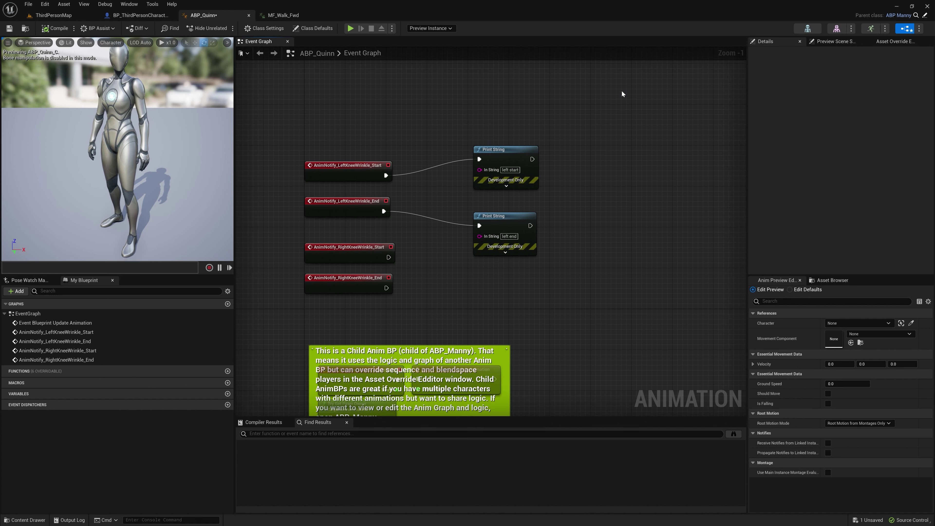
drag(610, 94, 477, 292)
key(Delete)
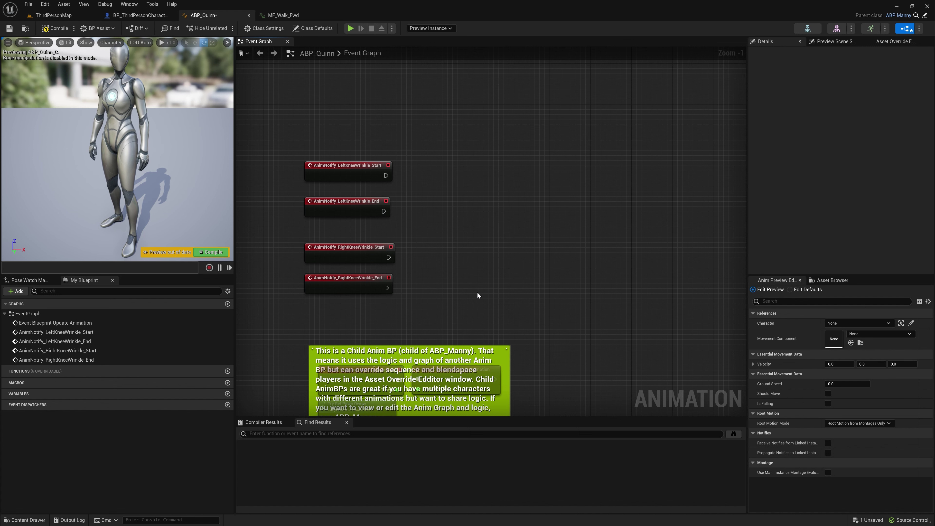
right_drag(367, 197, 420, 199)
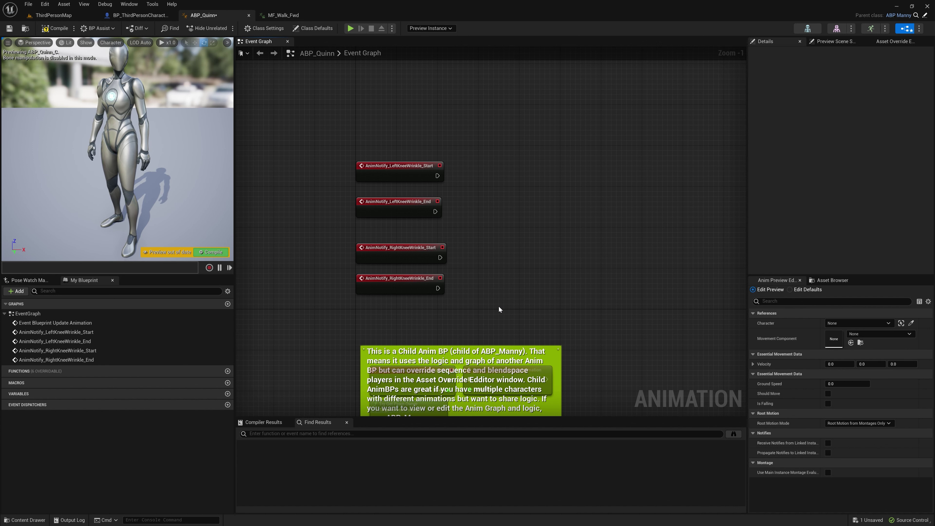
right_drag(498, 306, 515, 148)
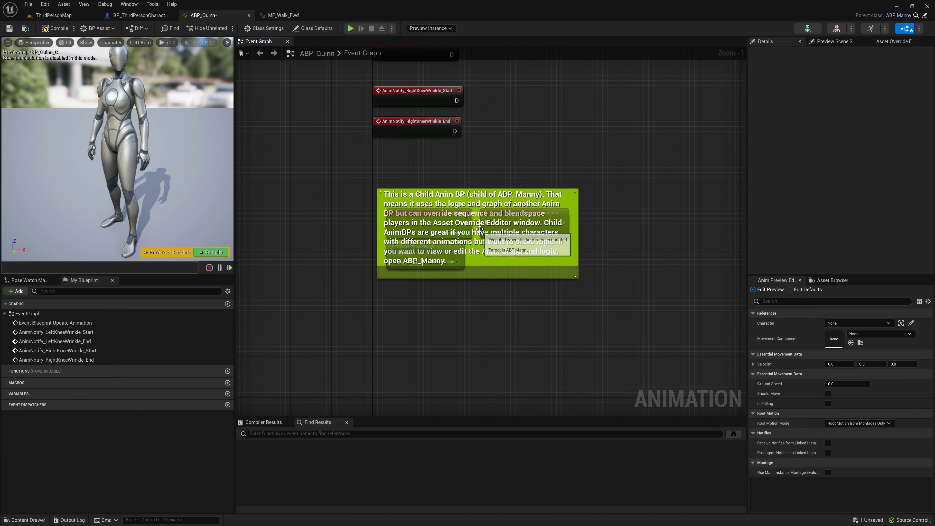
mouse_move(428, 322)
right_down()
mouse_move(432, 301)
mouse_move(419, 311)
right_up()
scroll(431, 288, up, 1)
Step: Add an Event Blueprint Initialize Animation node by searching 'initiali'
right_click(402, 265)
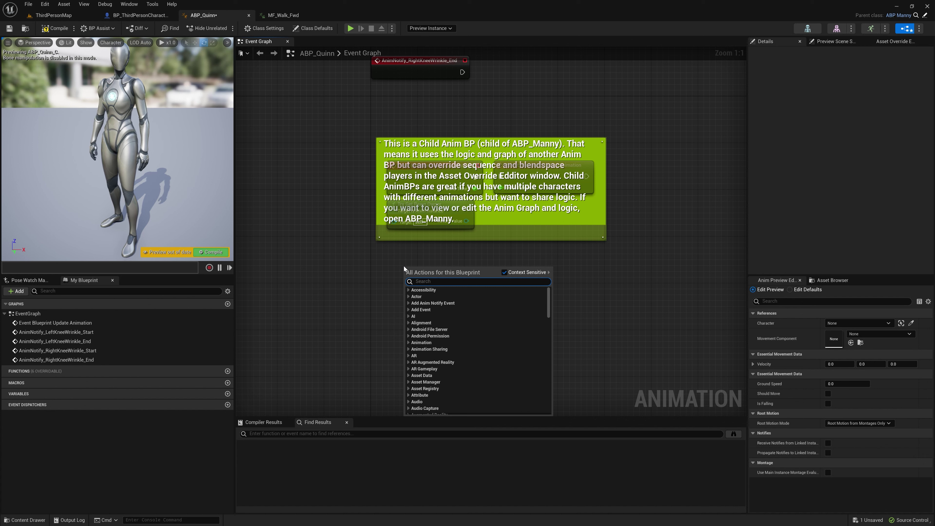
text(init)
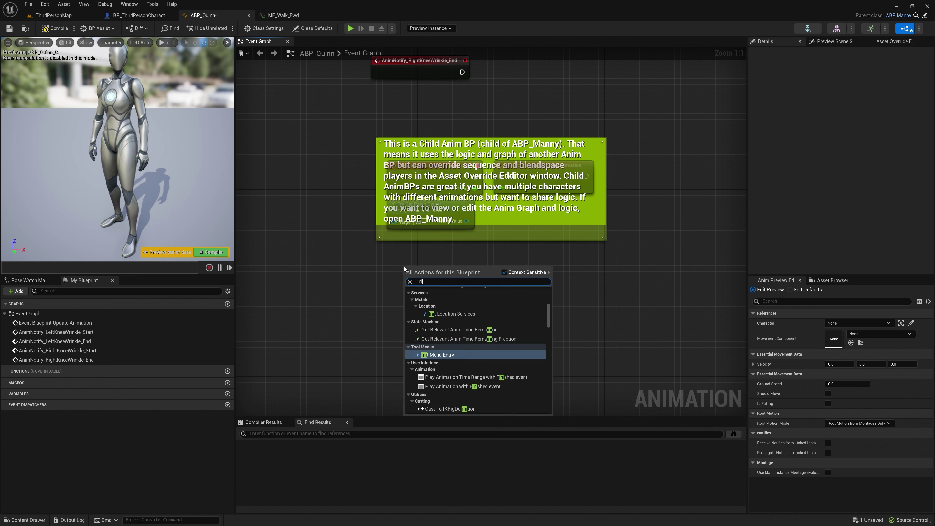
key(BackSpace)
key(BackSpace)
key(BackSpace)
key(BackSpace)
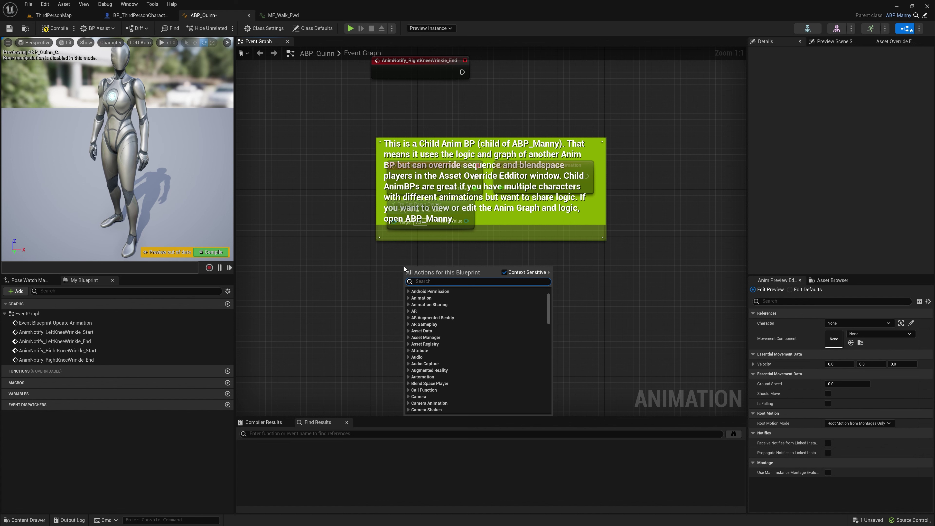
text(initiali)
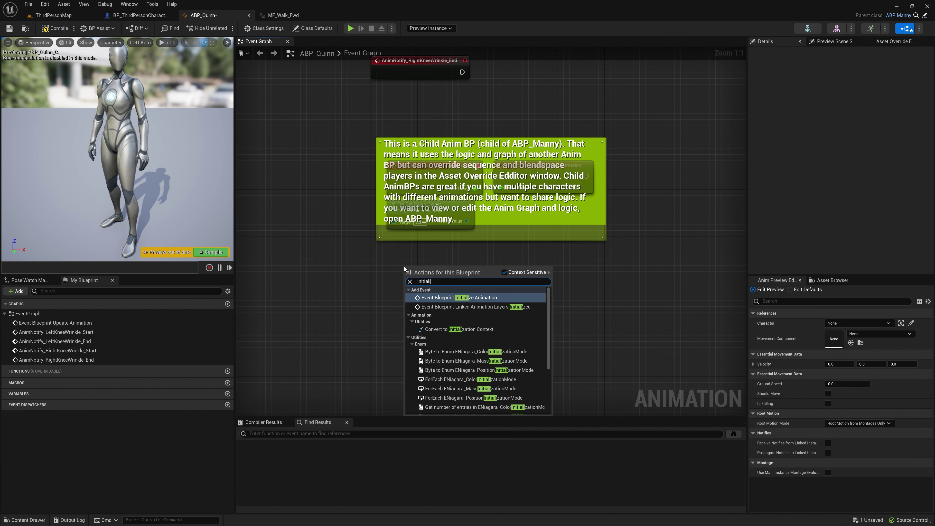
key(Return)
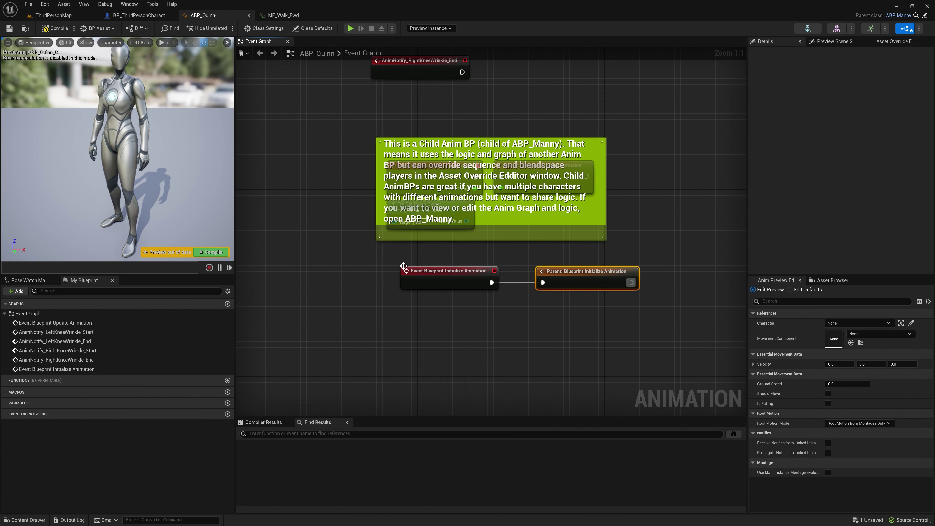
right_drag(517, 311, 507, 293)
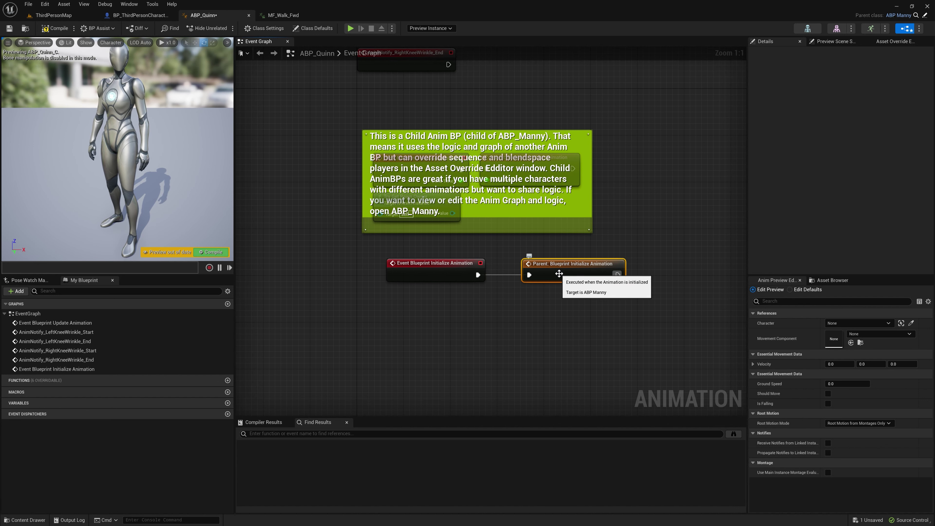
click(516, 298)
Step: Move both Initialize Animation nodes left, then undo the last two graph changes
right_click(436, 275)
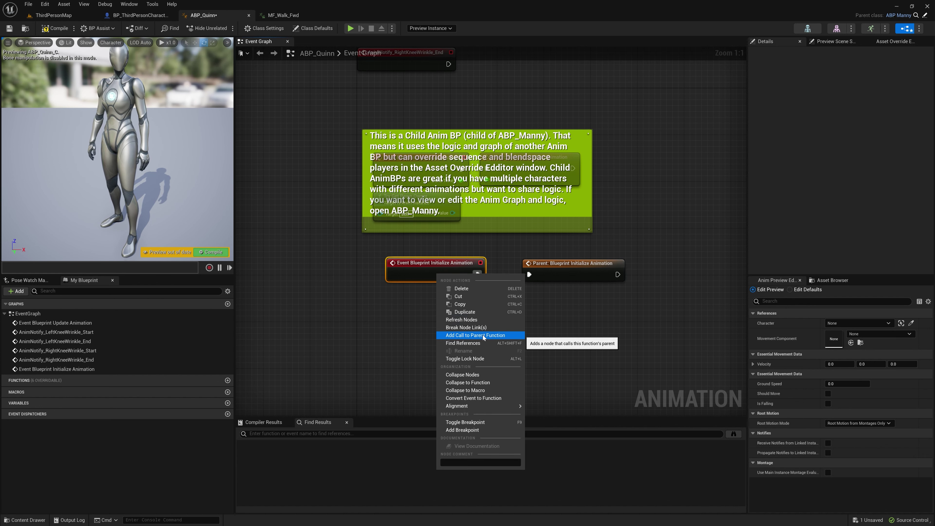
click(612, 319)
drag(611, 325, 431, 283)
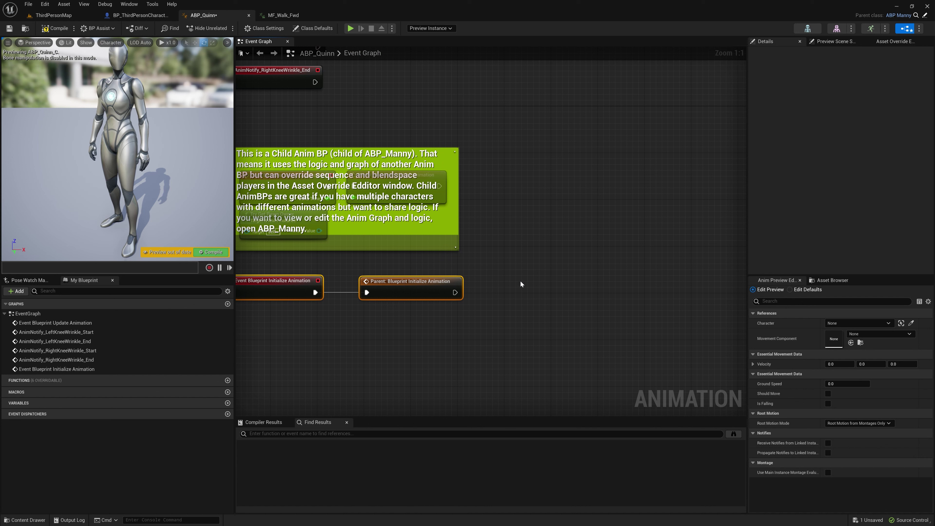
right_drag(523, 315, 502, 281)
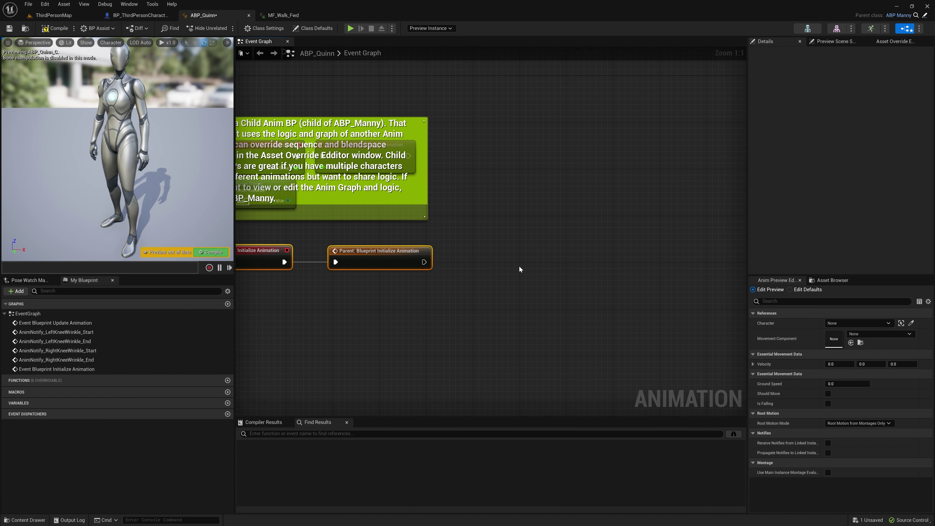
right_drag(408, 311, 484, 322)
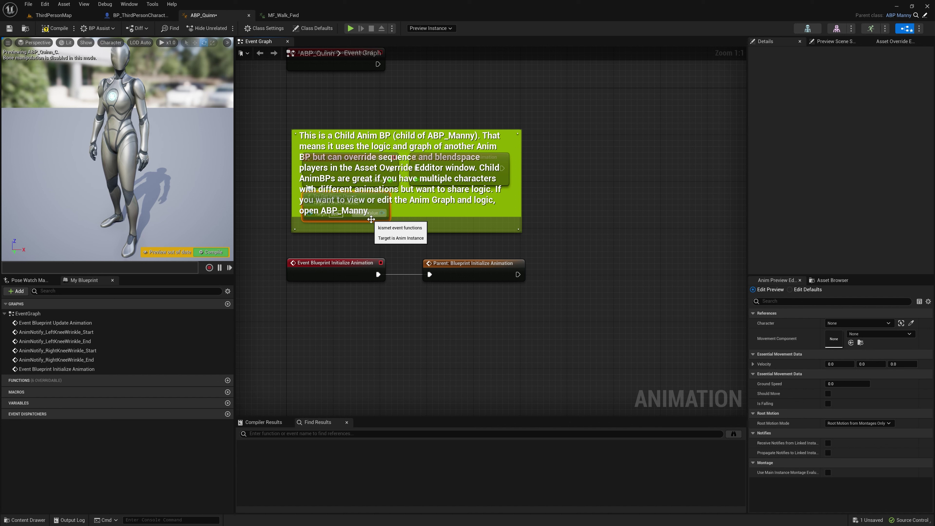
key(ctrl+z)
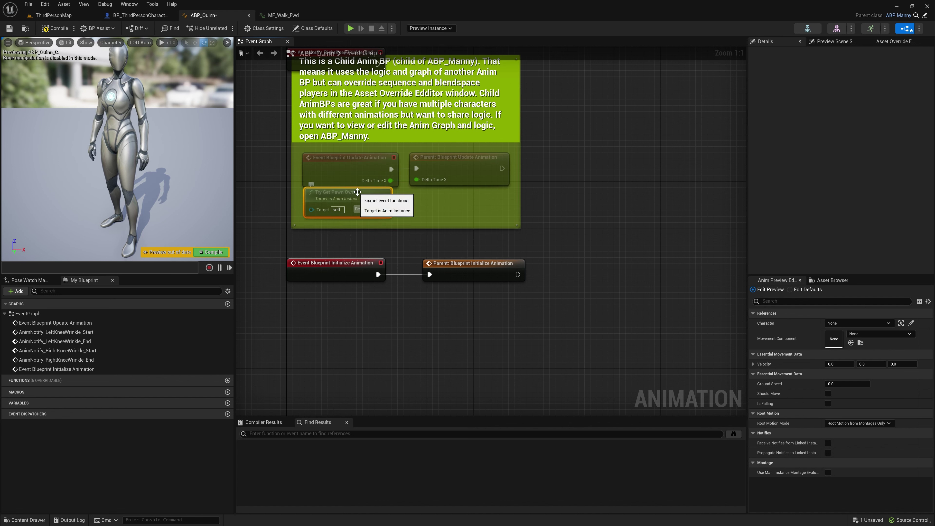
key(ctrl+z)
key(ctrl+z)
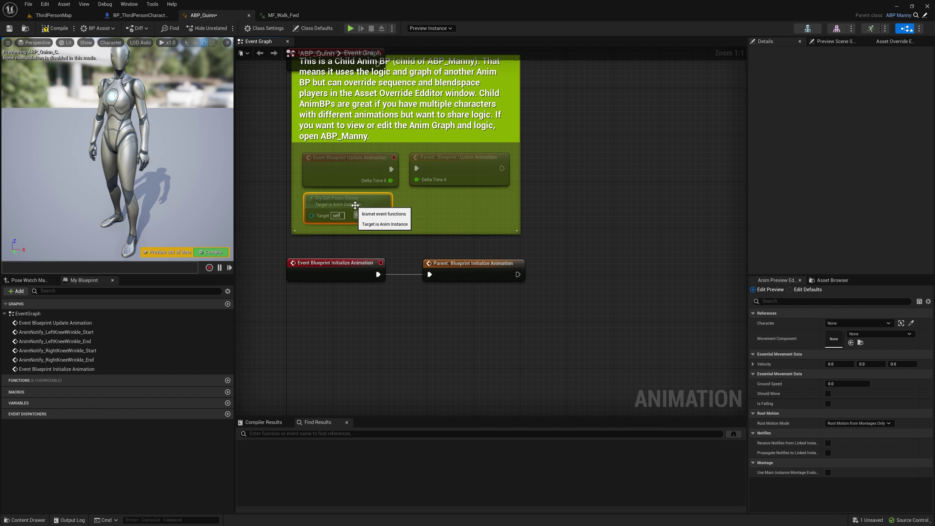
Step: Add Try Get Pawn Owner and cast its Return Value to BP_ThirdPersonCharacter
right_click(440, 320)
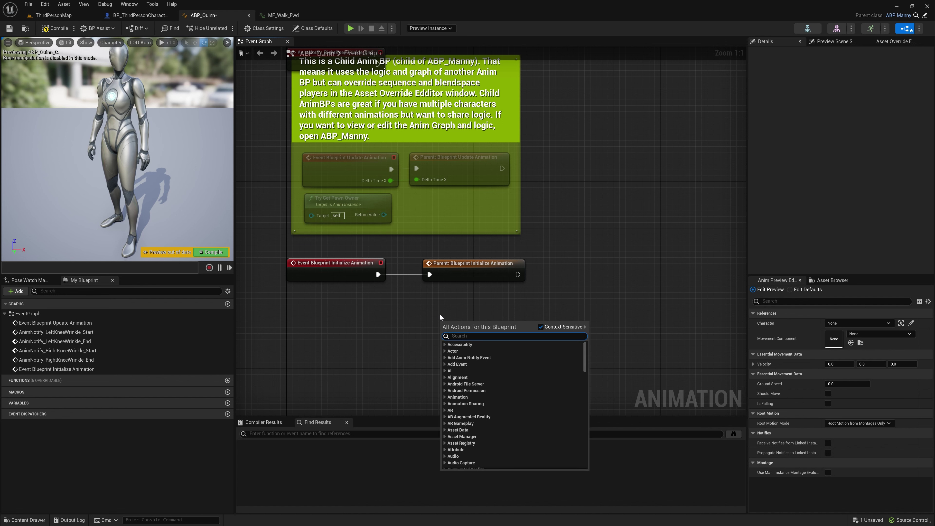
text(try g)
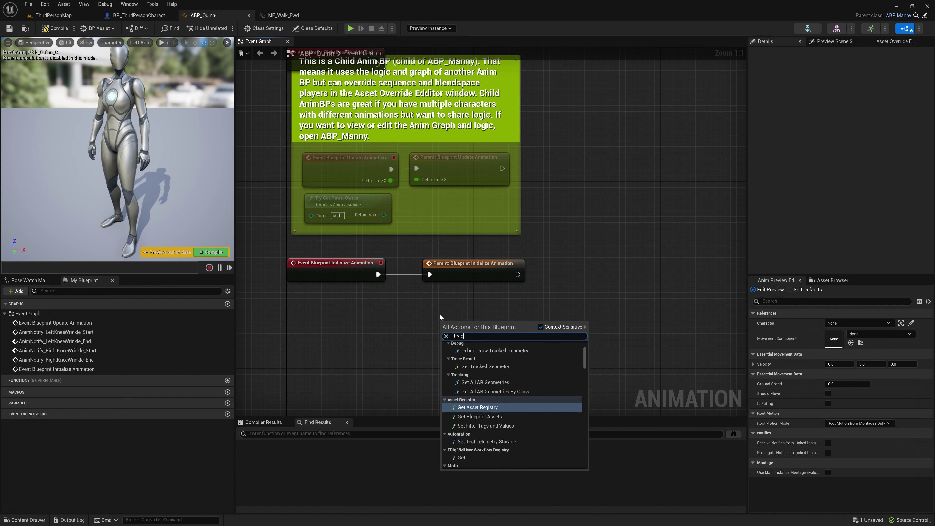
text(et pawn)
key(Return)
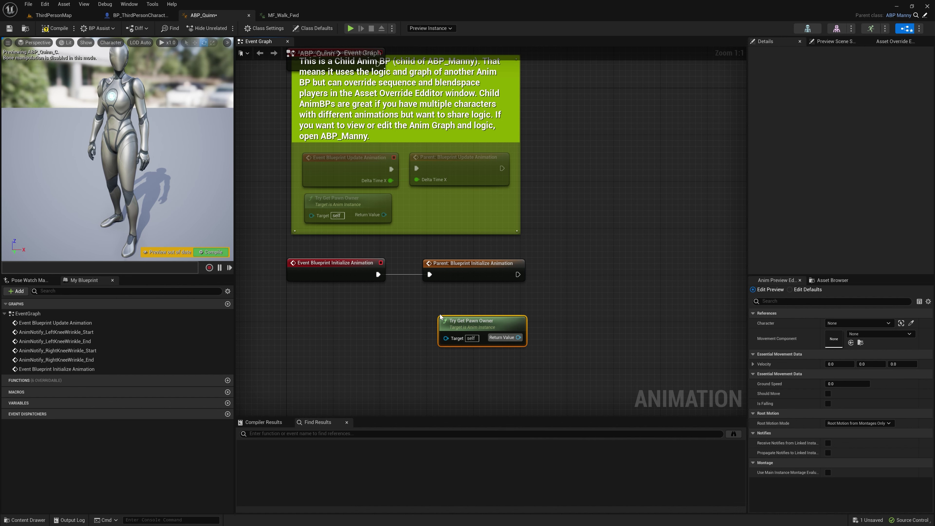
right_drag(584, 301, 537, 283)
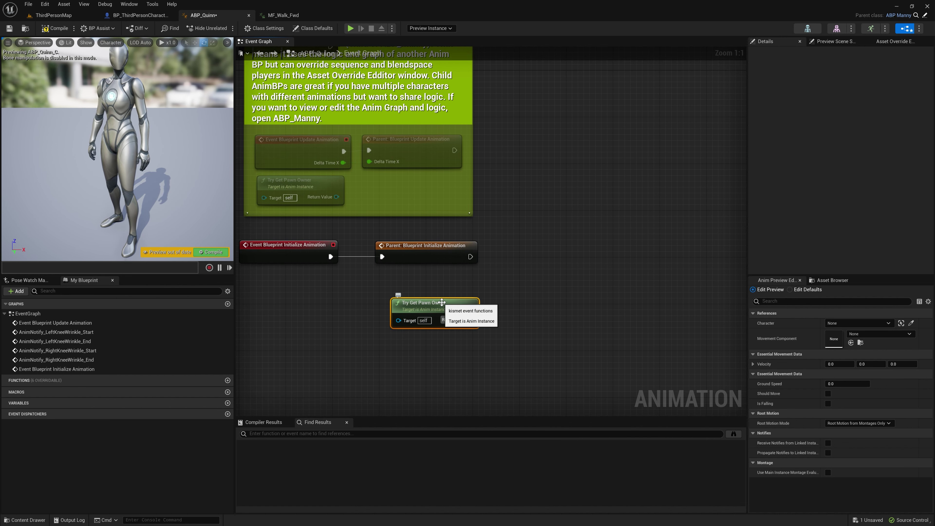
drag(442, 303, 503, 285)
right_drag(328, 251, 268, 240)
drag(470, 292, 513, 281)
text(ast)
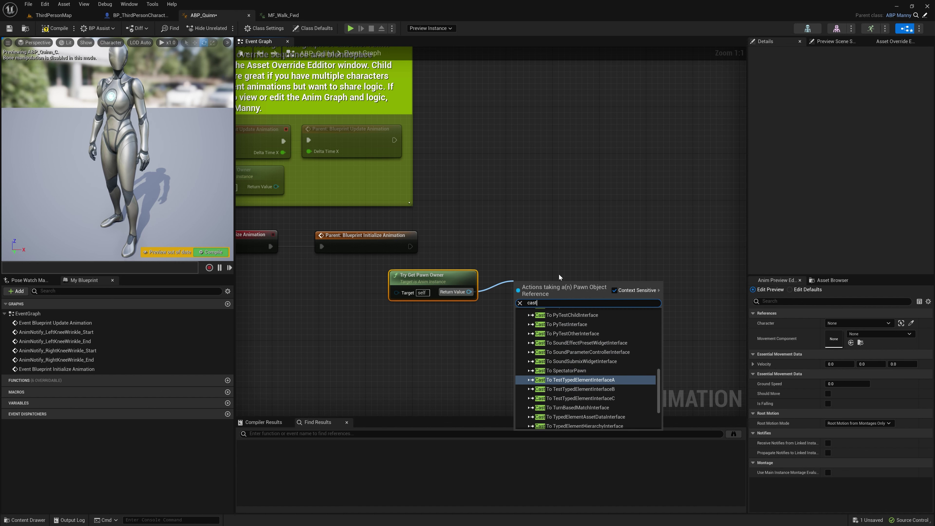
text( to)
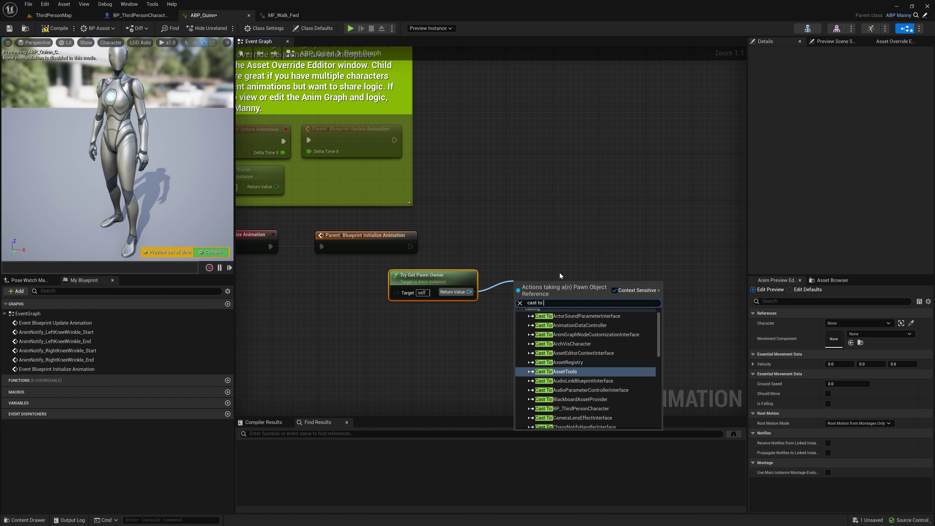
text( bp)
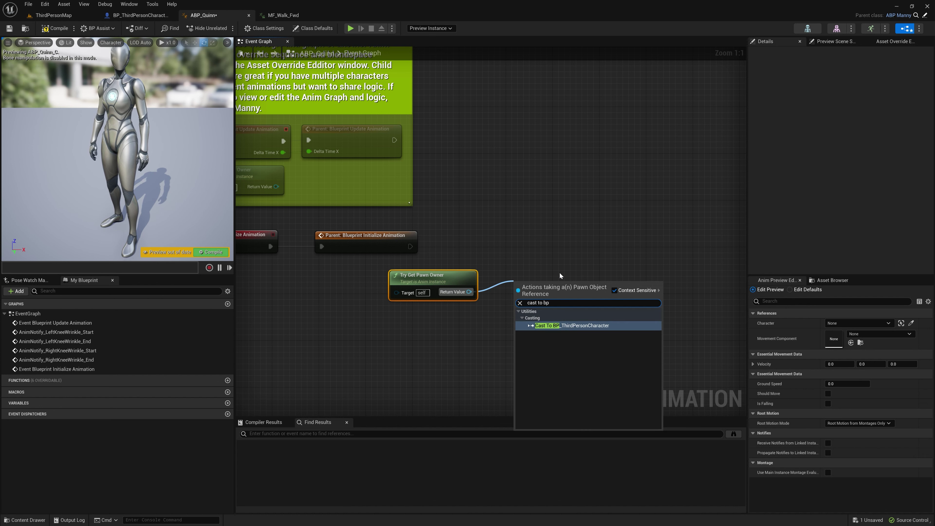
key(Return)
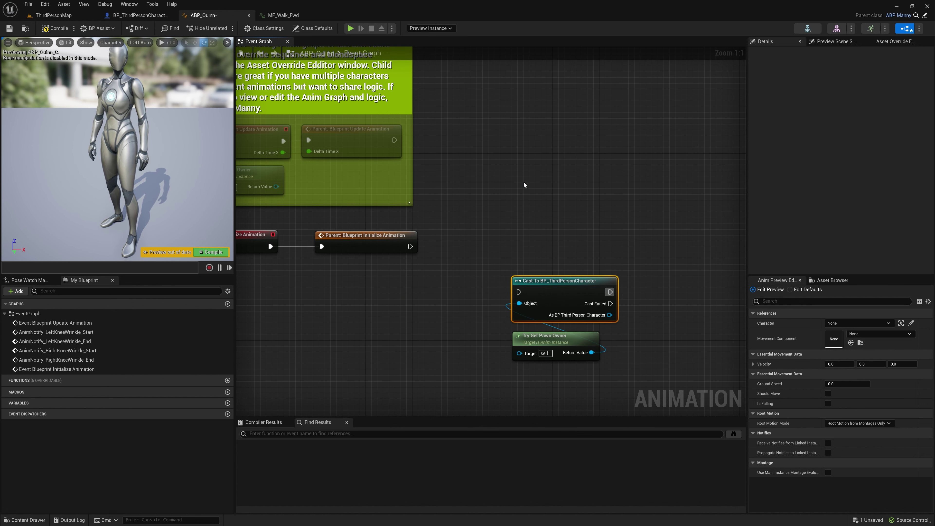
Step: Wire Parent Initialize Animation into the cast and promote the cast result to a variable
right_drag(523, 181, 434, 214)
shift+click(567, 317)
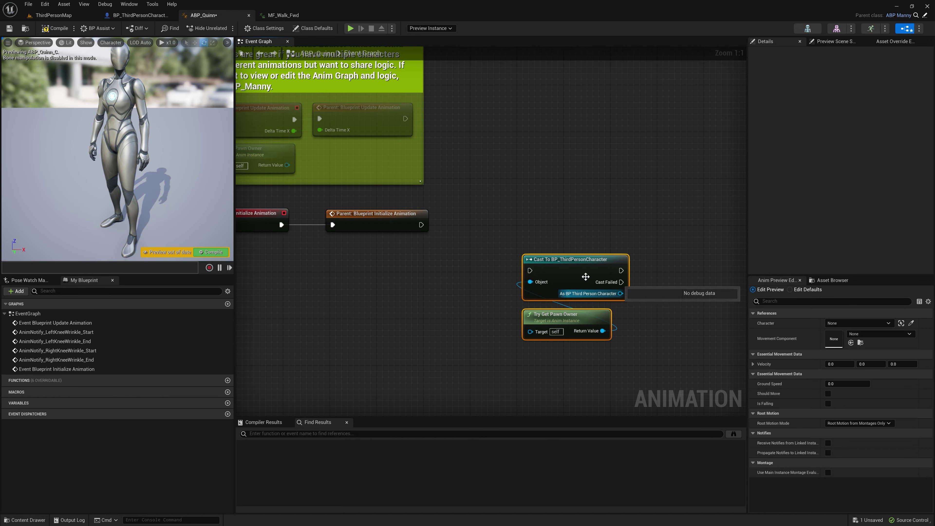
drag(586, 278, 520, 231)
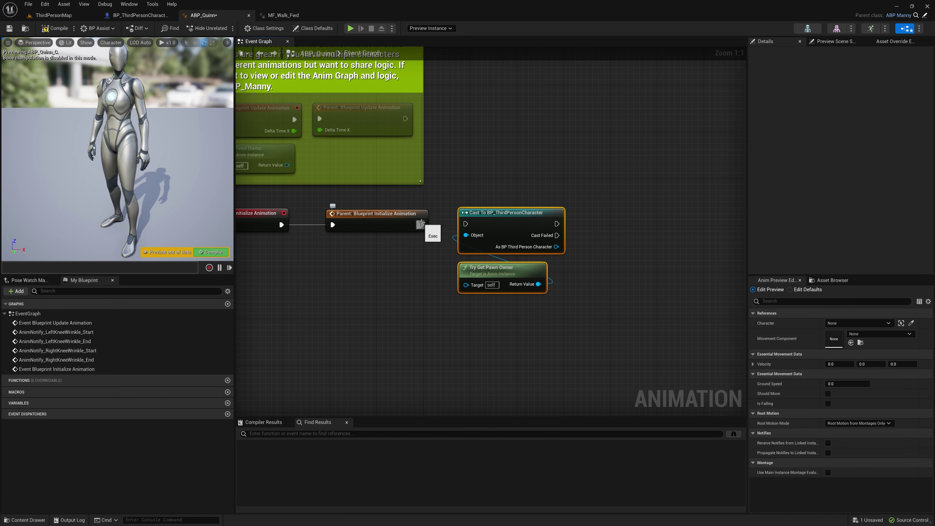
click(411, 221)
drag(420, 224, 466, 223)
right_drag(606, 259, 472, 239)
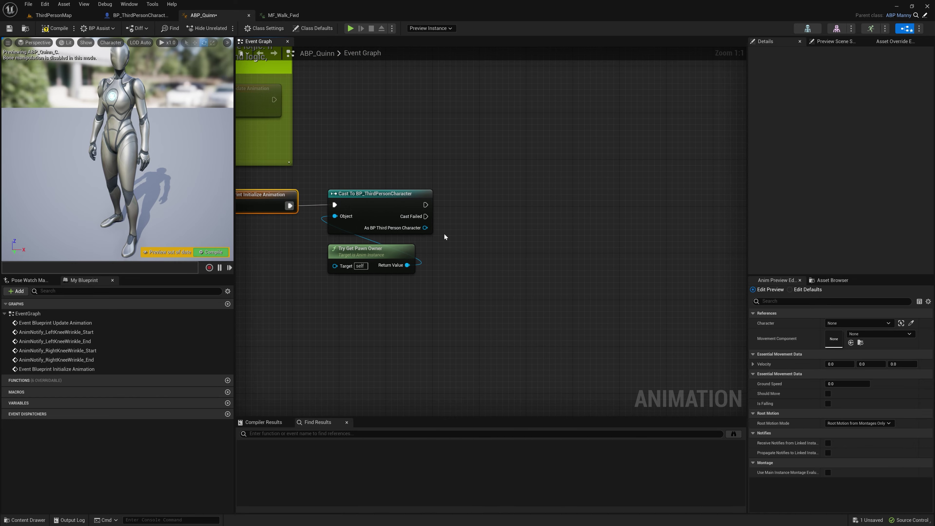
drag(425, 228, 473, 229)
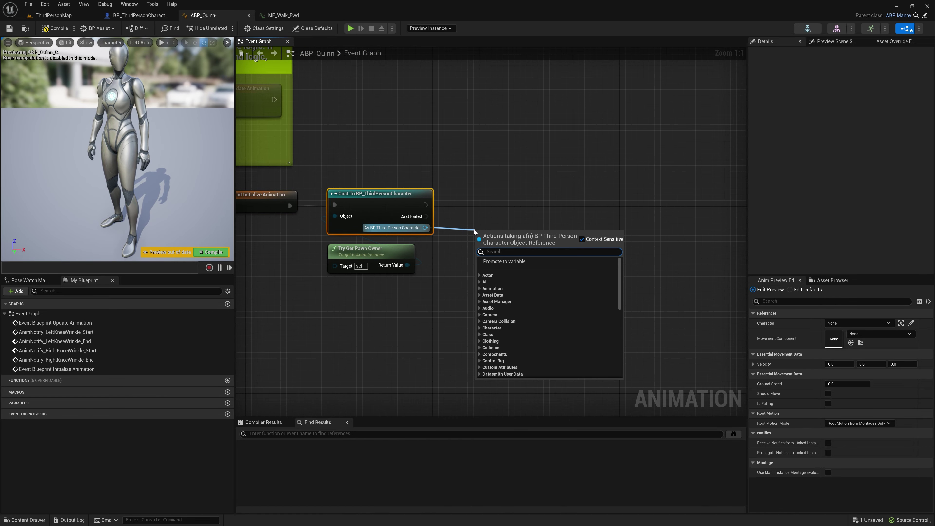
click(541, 262)
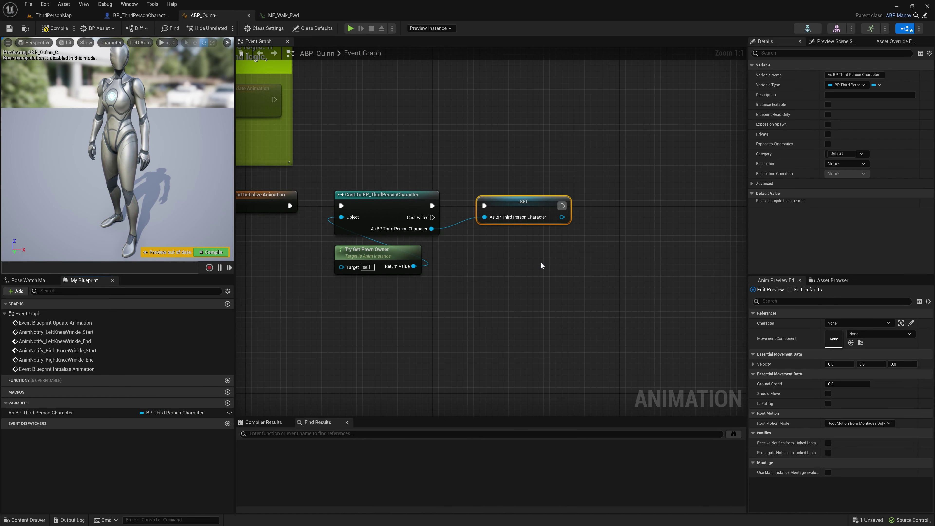
Step: Compile, then place an As BP Third Person Character getter above the AnimNotify knee events
right_drag(320, 359, 472, 357)
click(56, 28)
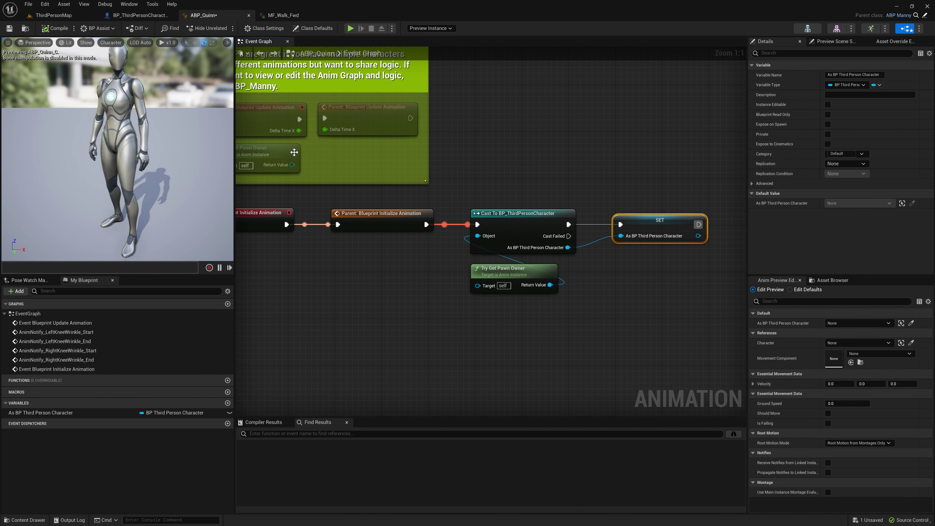
right_drag(410, 130, 483, 378)
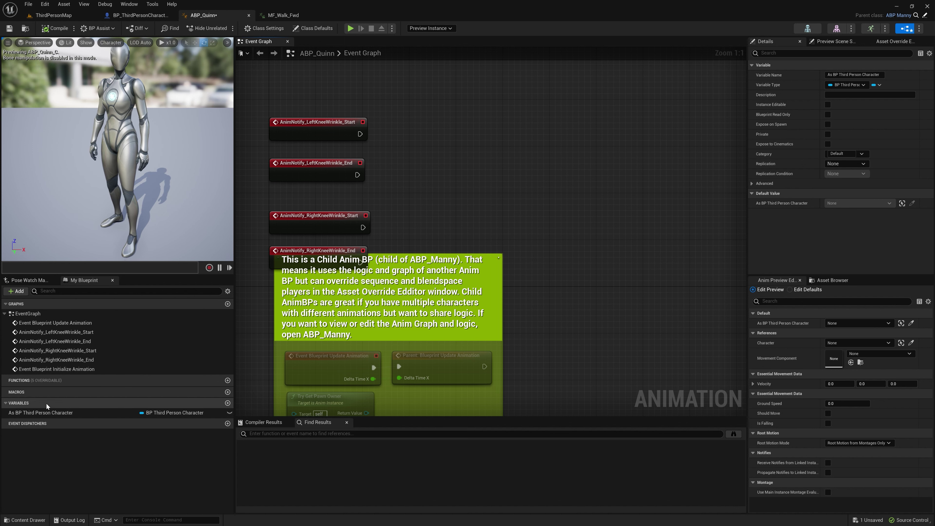
drag(46, 412, 427, 117)
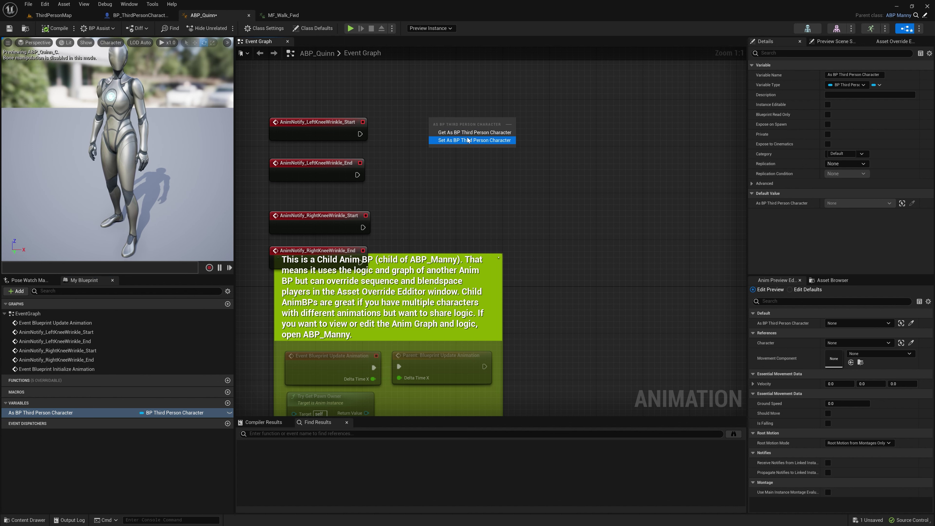
click(467, 128)
right_drag(442, 166, 503, 225)
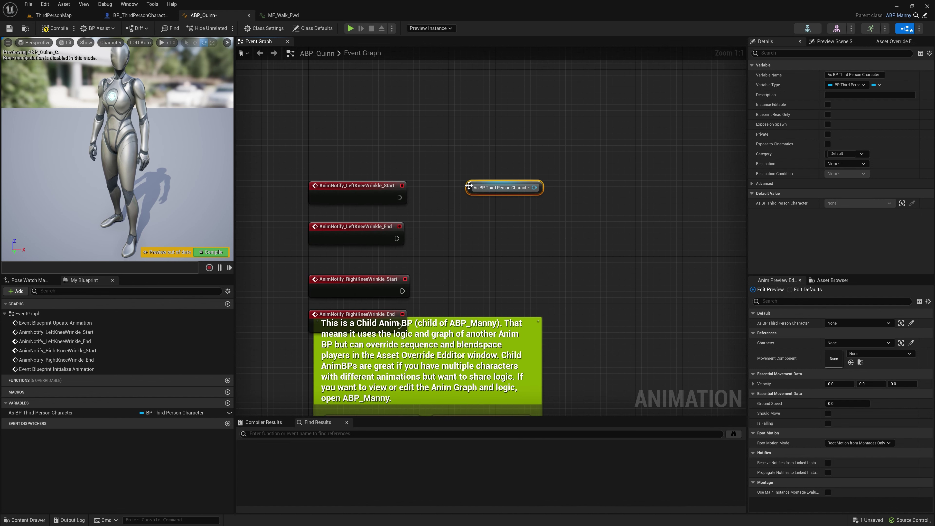
drag(505, 192, 488, 147)
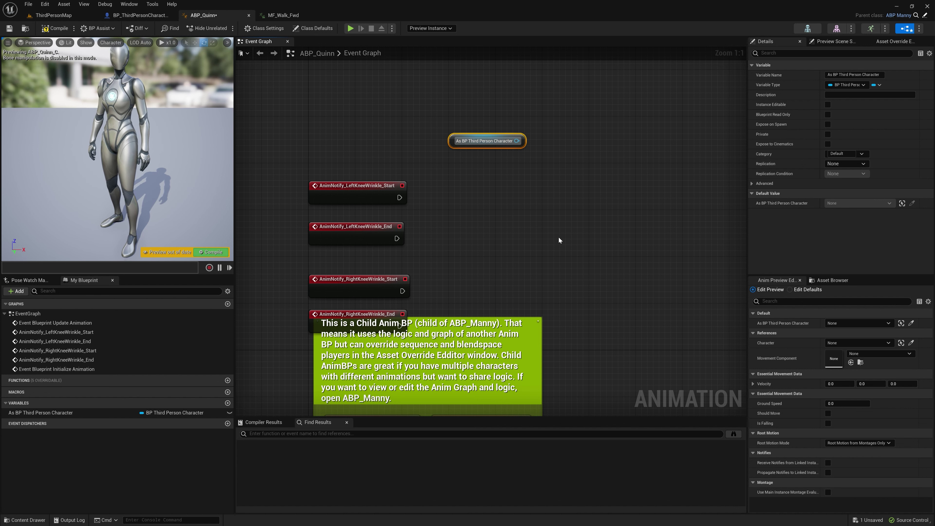
right_drag(500, 249, 513, 215)
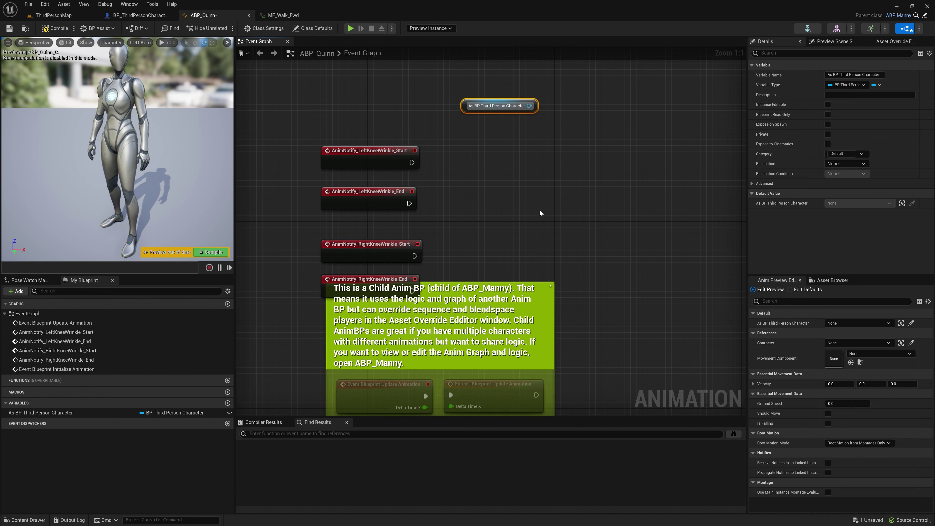
right_drag(580, 250, 565, 237)
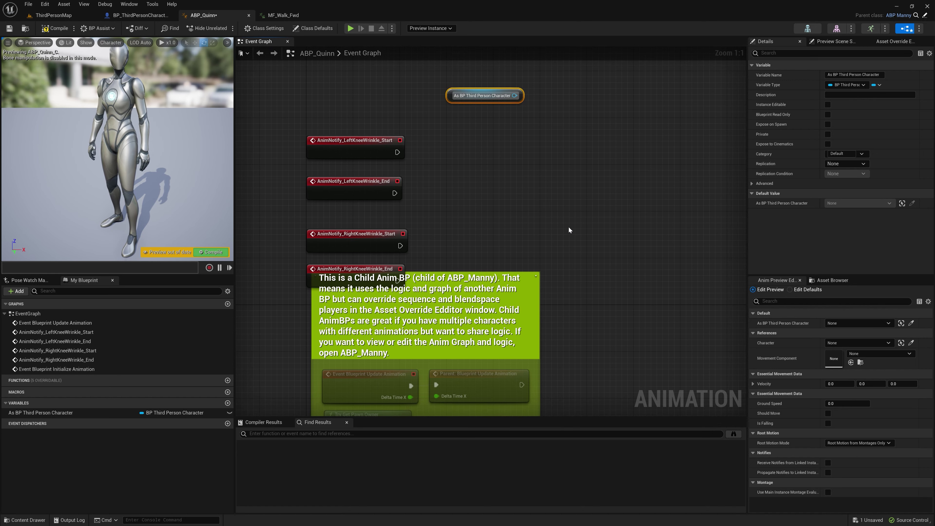
right_drag(586, 300, 589, 276)
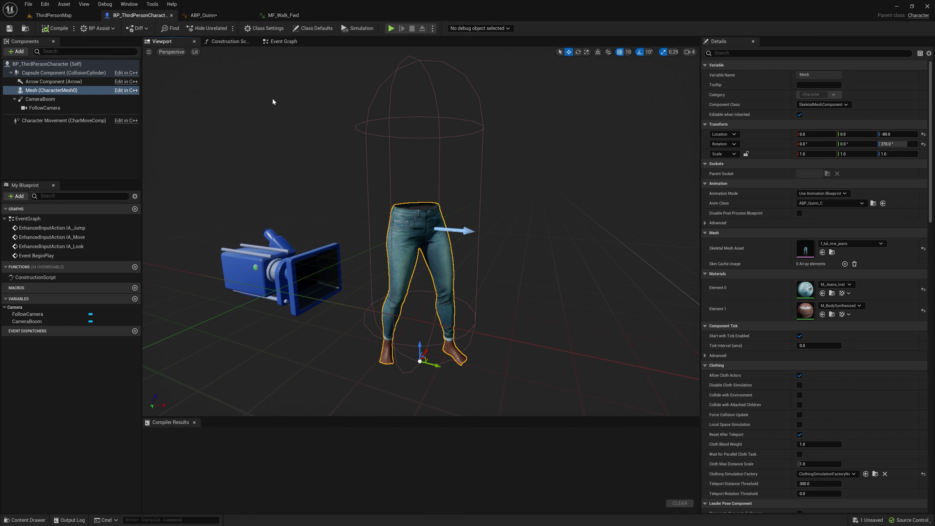
Step: Show BP_ThirdPersonCharacter's Event Graph and pan to an empty area of the canvas
click(284, 41)
right_drag(409, 200, 456, 366)
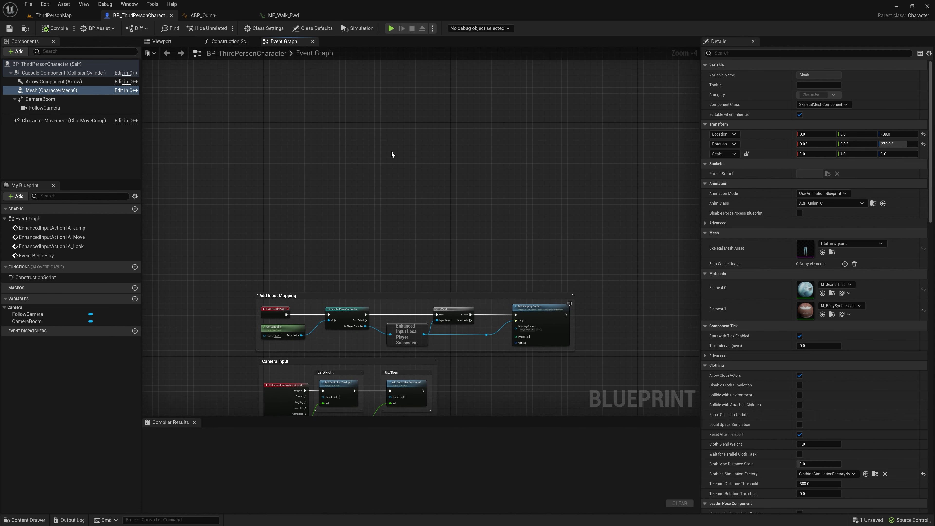
mouse_move(393, 154)
right_down()
mouse_move(422, 142)
mouse_move(405, 152)
mouse_move(359, 144)
mouse_move(393, 161)
mouse_move(364, 154)
mouse_move(376, 155)
right_up()
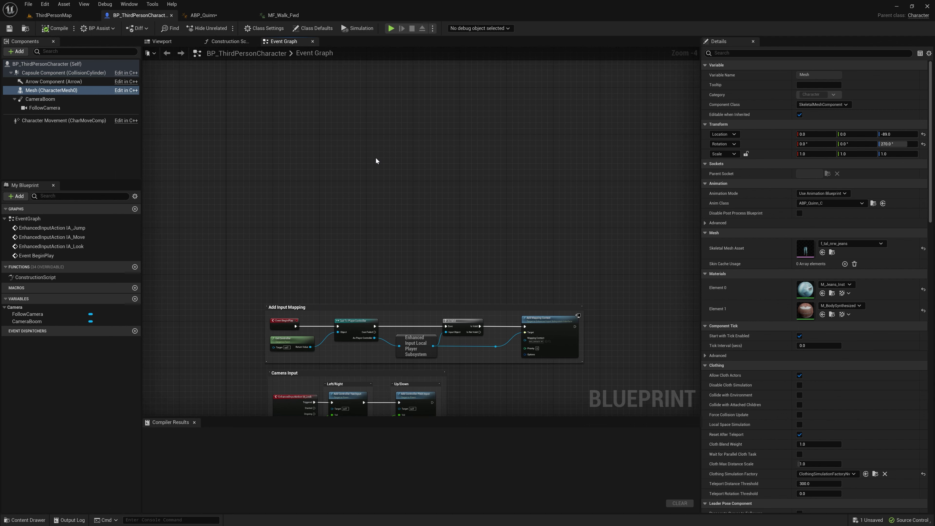
right_drag(341, 164, 353, 172)
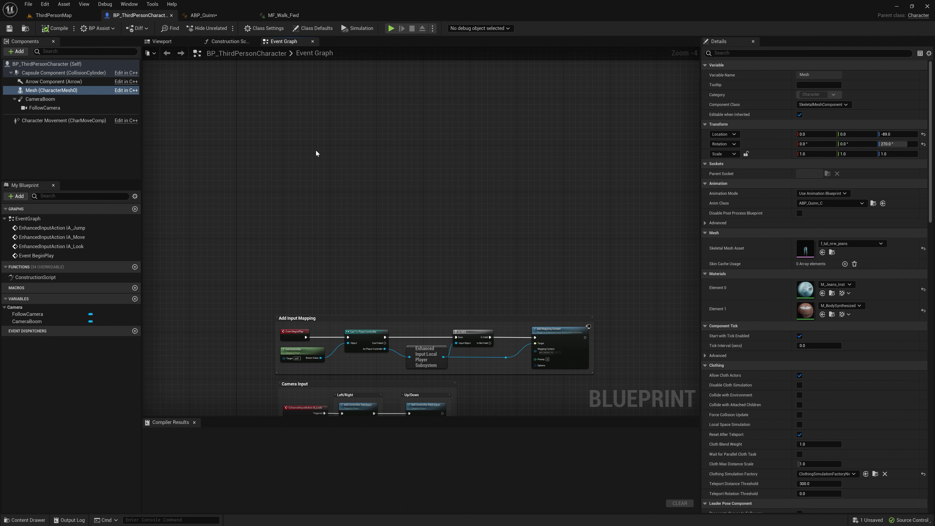
Step: Add a new Custom Event node to the character's Event Graph
right_click(310, 154)
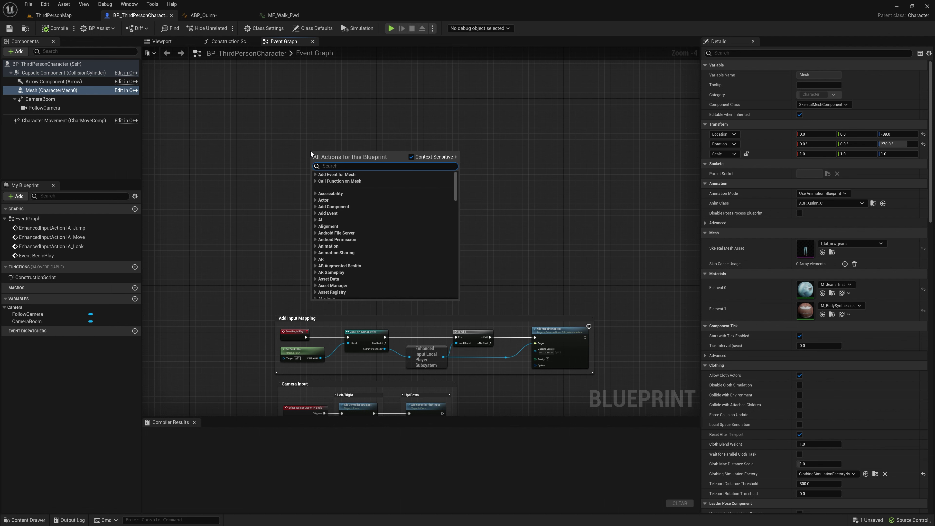
text(c)
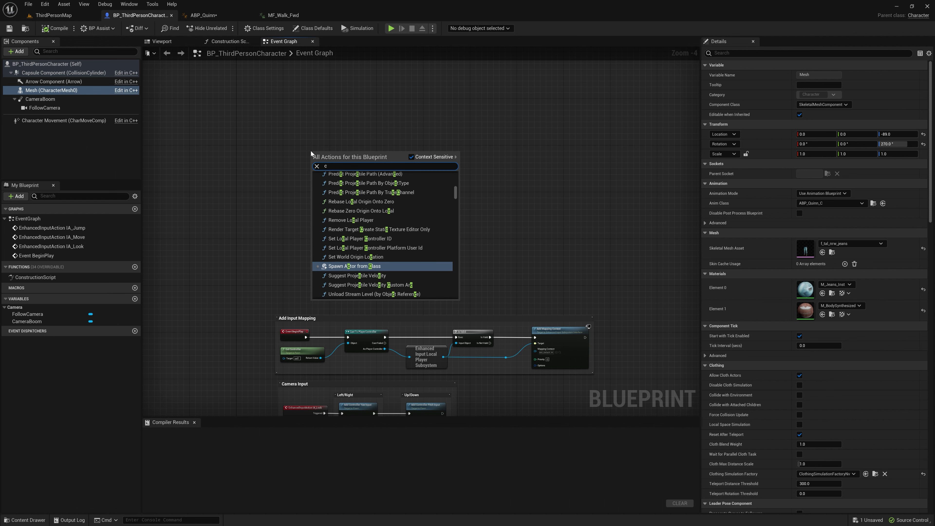
text(ustom event)
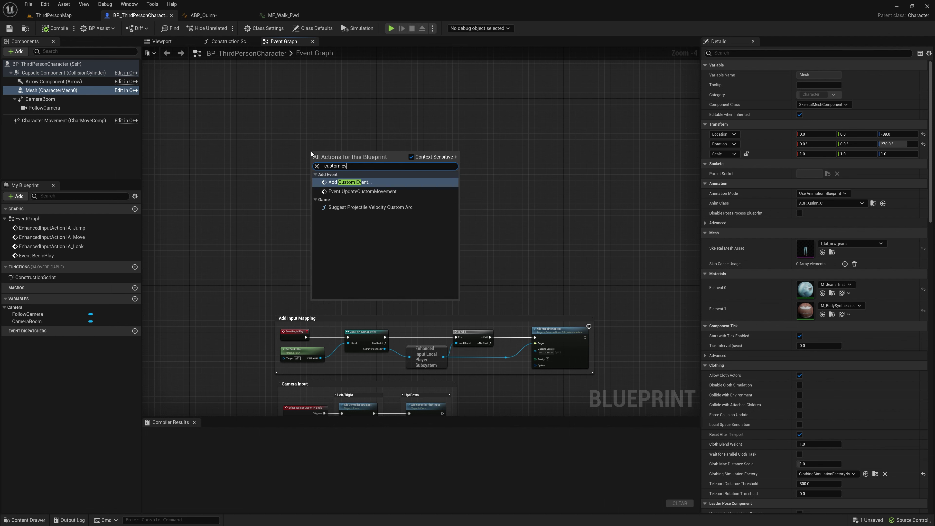
key(Return)
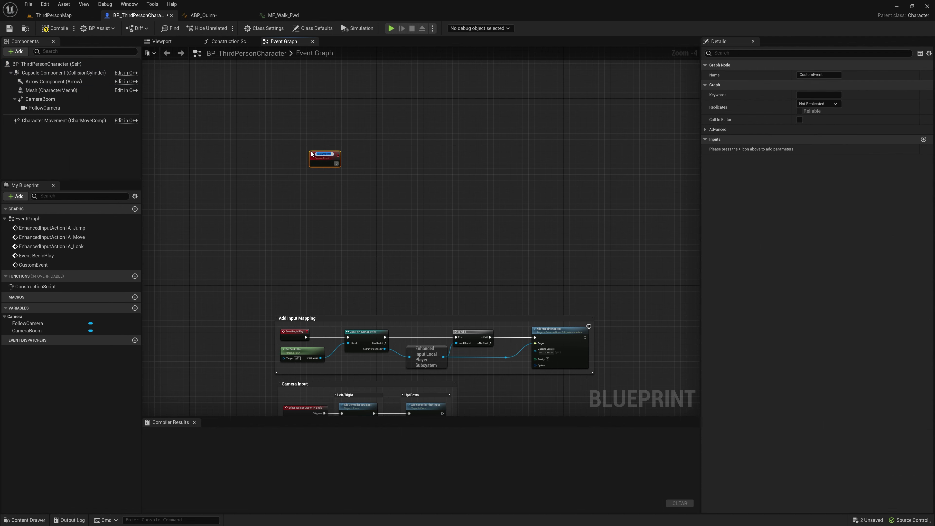
scroll(311, 153, up, 4)
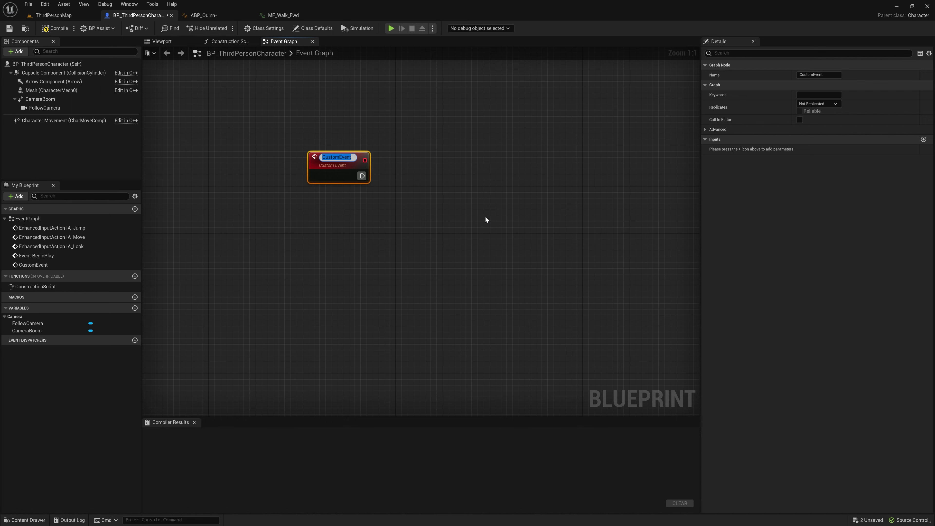
click(203, 15)
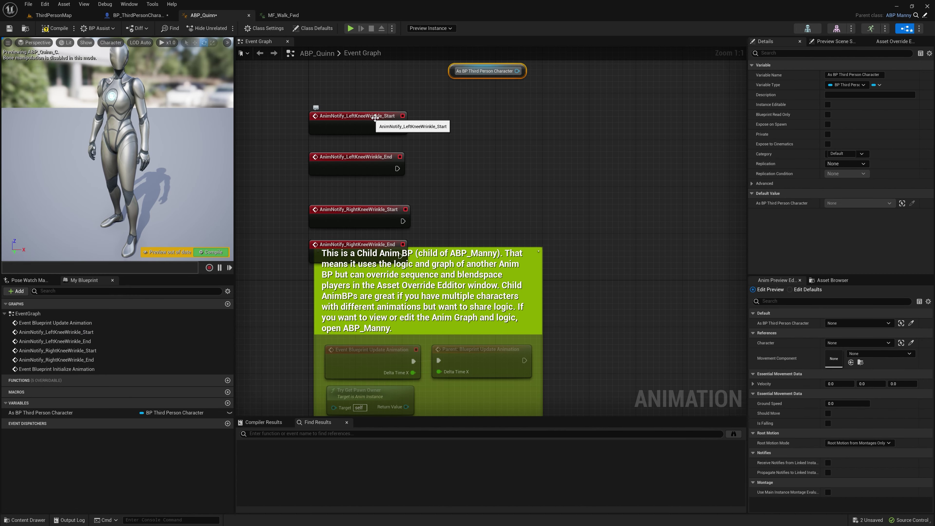
click(138, 15)
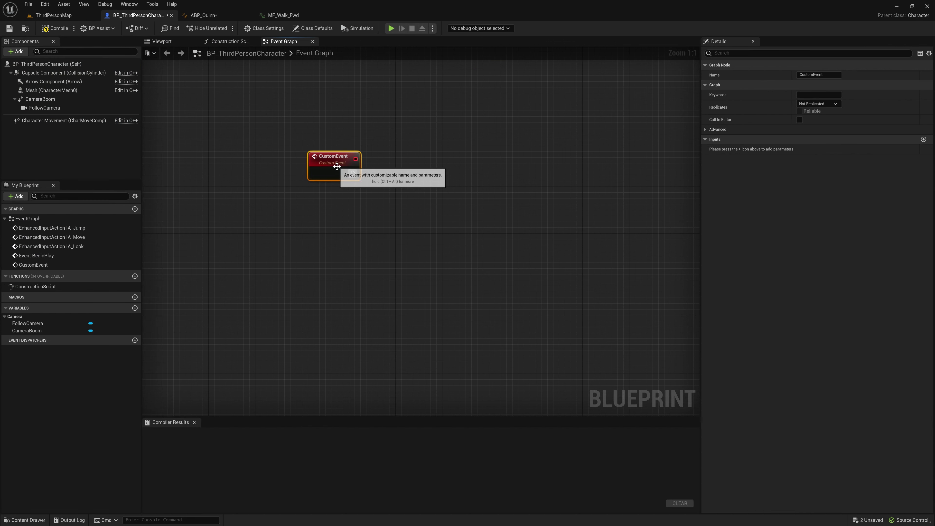
Step: Rename the custom event LeftKneeWrinkle_Start in Details
click(818, 75)
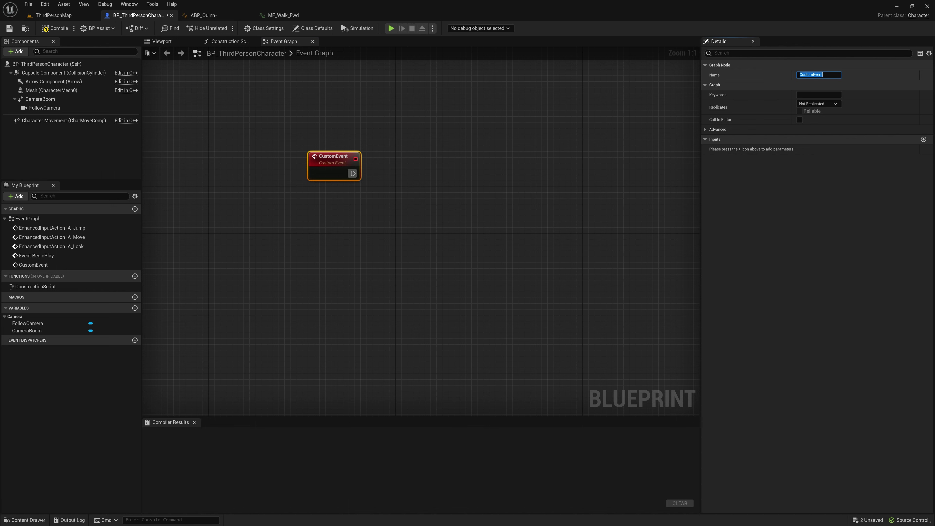
text(L)
text(_Start)
key(Return)
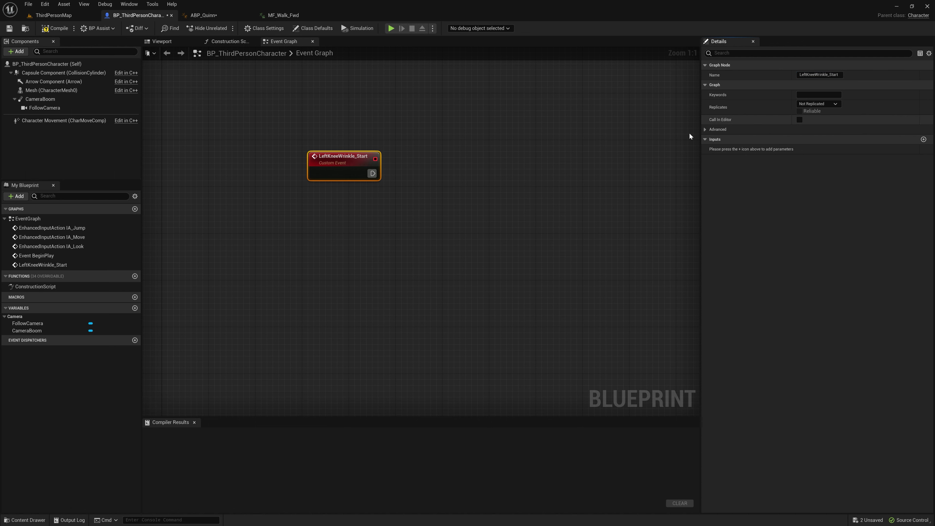
right_drag(409, 209, 419, 184)
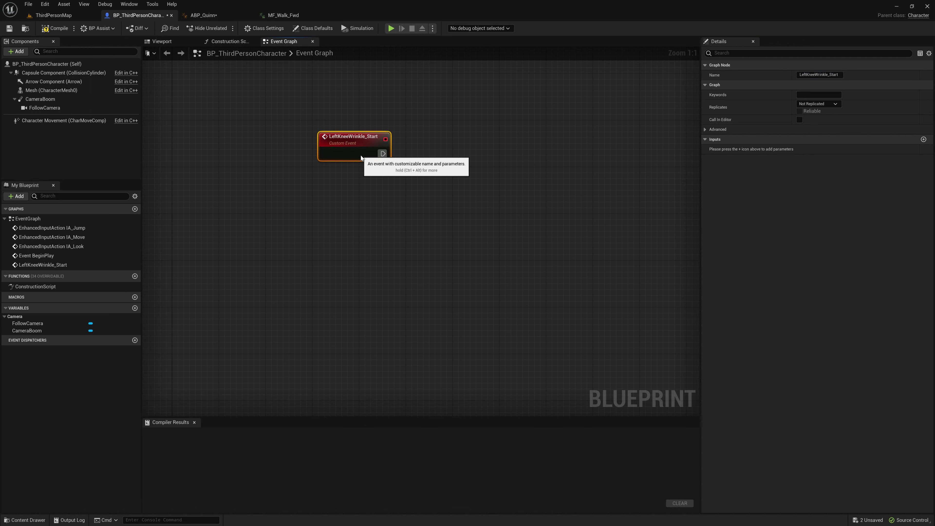
click(346, 208)
Step: Paste a copy named LeftKneeWrinkle_End below it and compile the blueprint
key(ctrl+v)
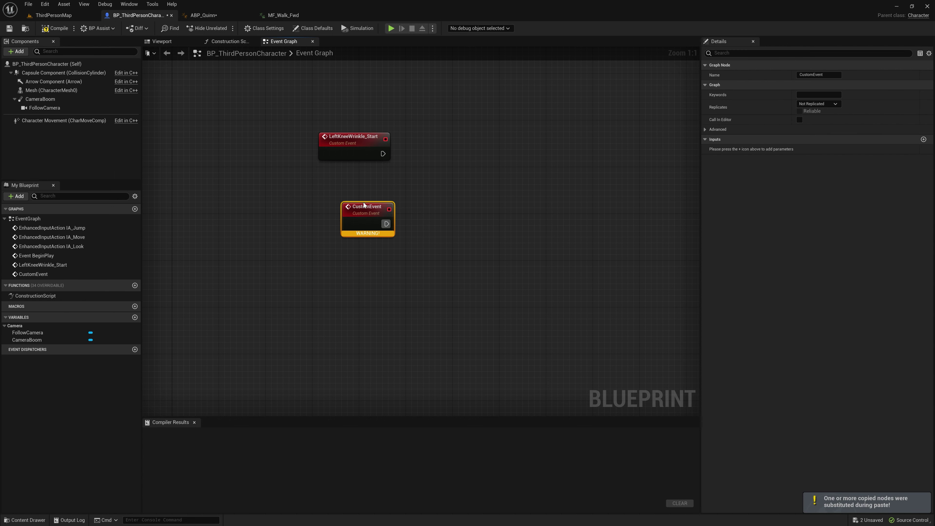
click(819, 76)
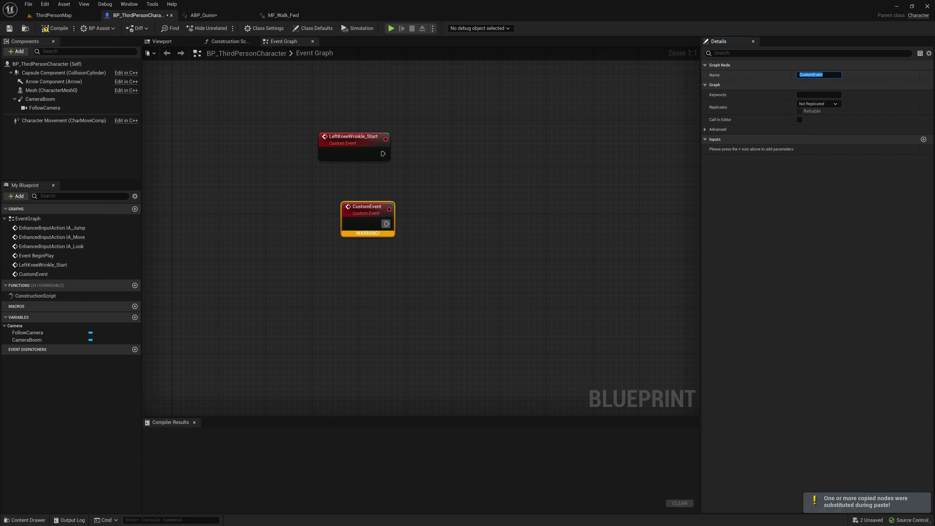
text(LeftKnee)
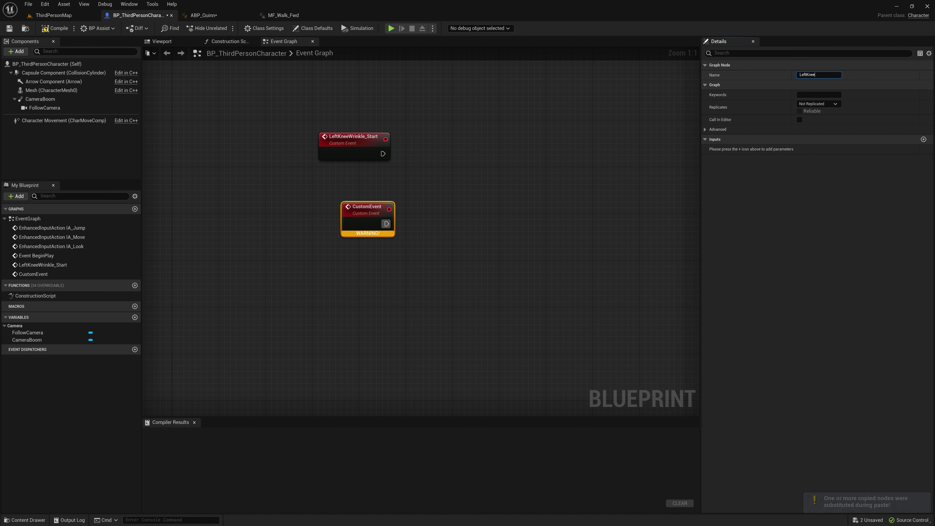
text(Wrinkle_End)
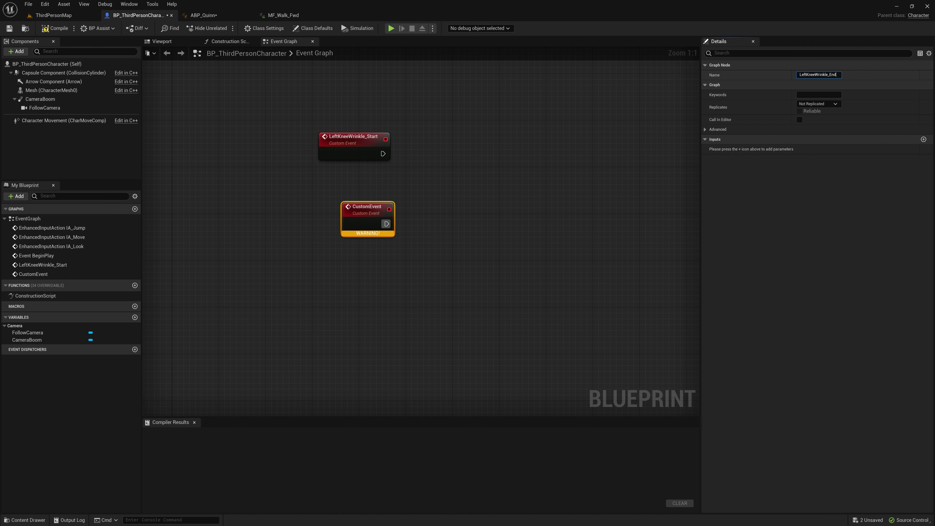
key(Return)
drag(374, 208, 357, 200)
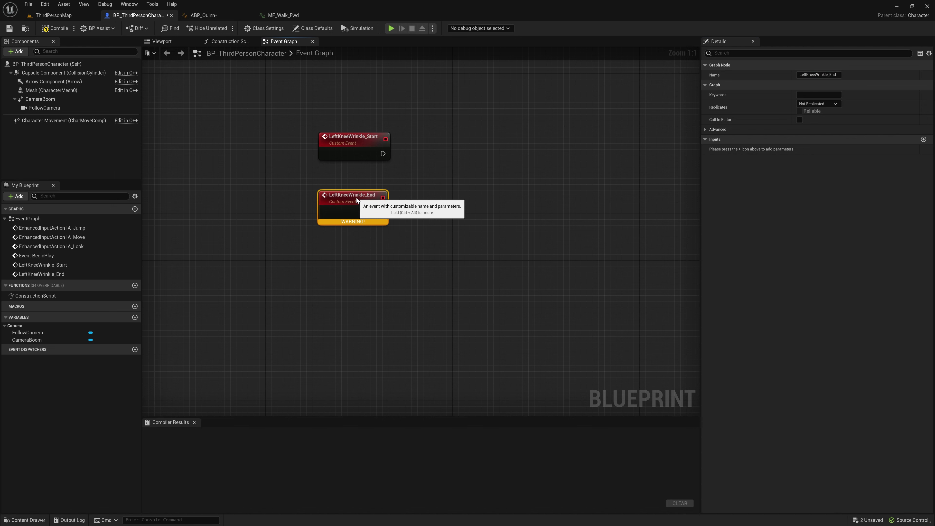
click(55, 28)
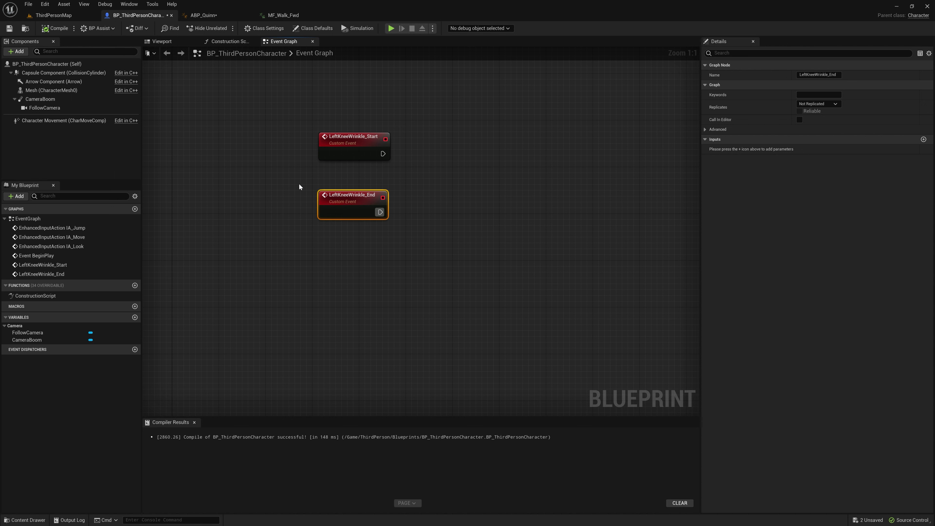
right_drag(321, 235, 321, 184)
Step: Add a custom event named RightKneeWrinkle_Start
click(321, 203)
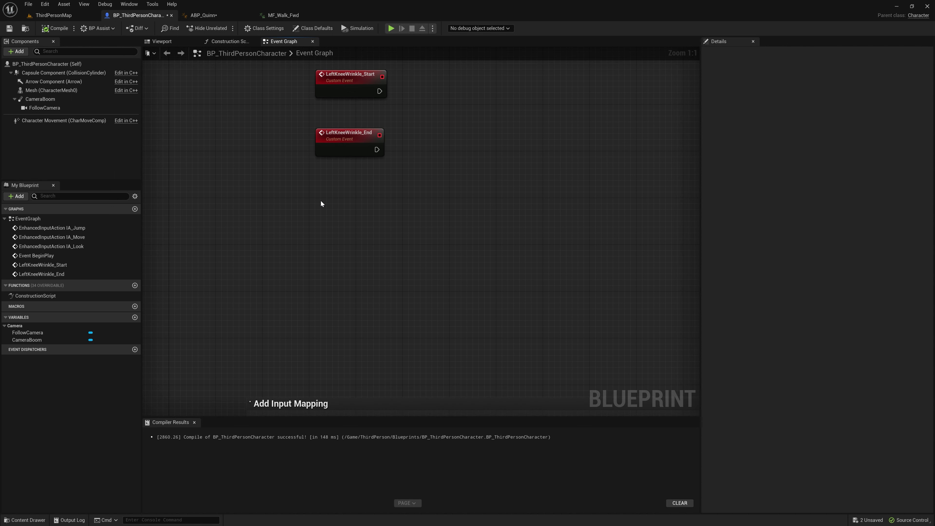
right_click(321, 203)
text(custom event)
key(Return)
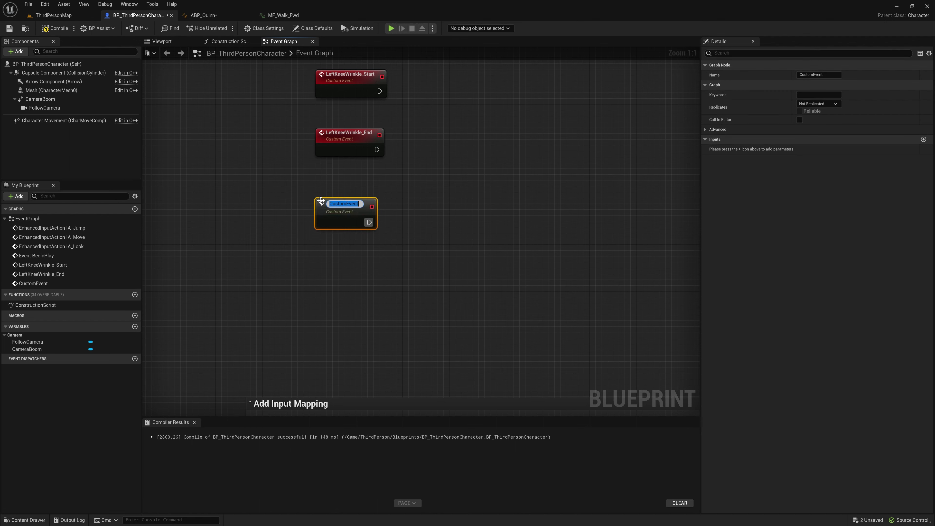
text(RightKn)
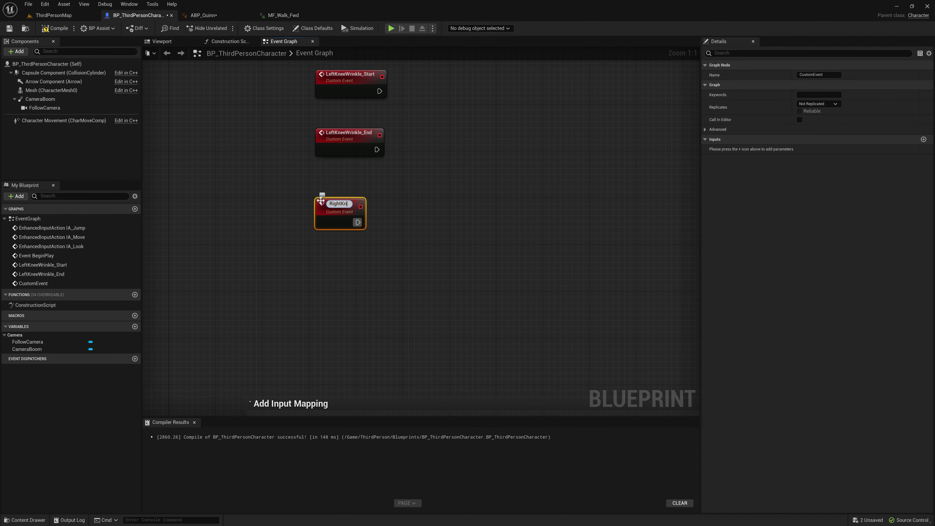
text(eeWrinkle_)
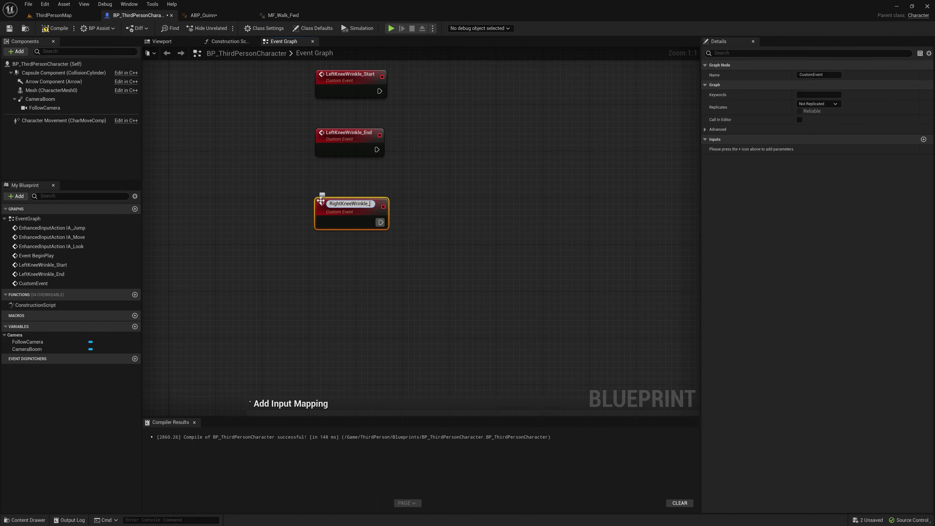
text(Start)
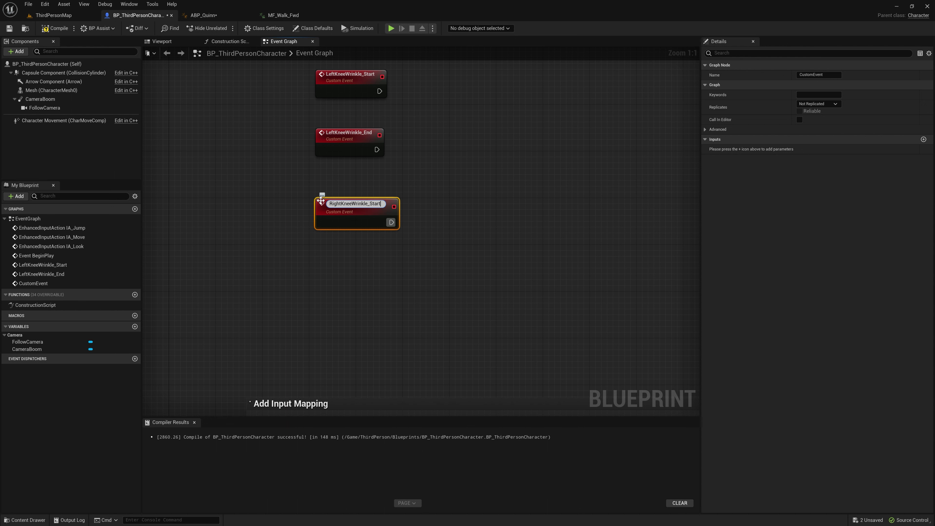
key(Return)
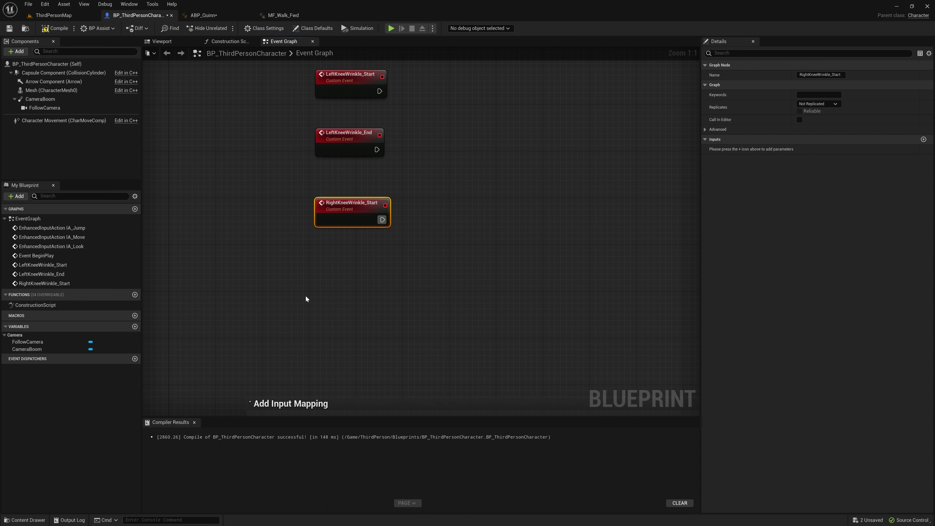
right_drag(324, 279, 326, 254)
Step: Add a custom event named RightKneeWrinkle_End and frame all four knee events
right_click(329, 250)
text(custom eve)
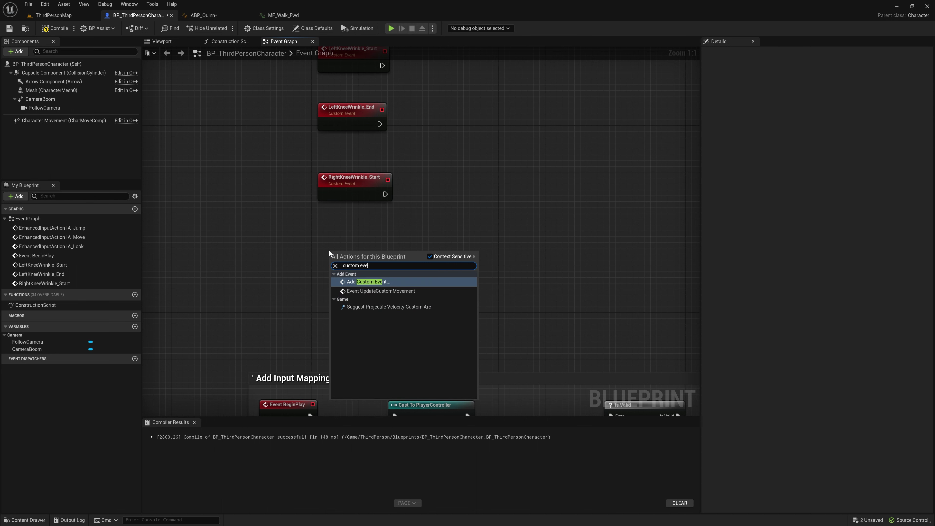
key(Return)
text(R)
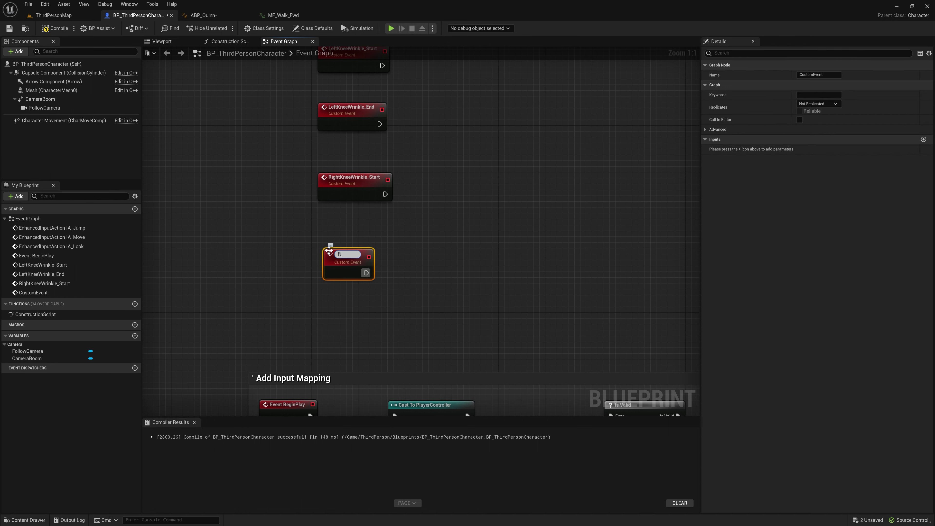
text(ightKneeW)
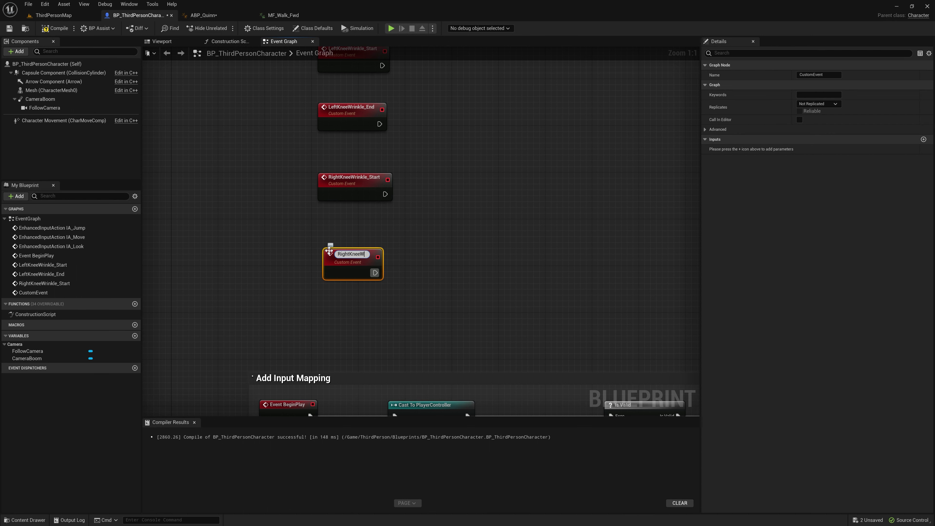
text(rinkle_End)
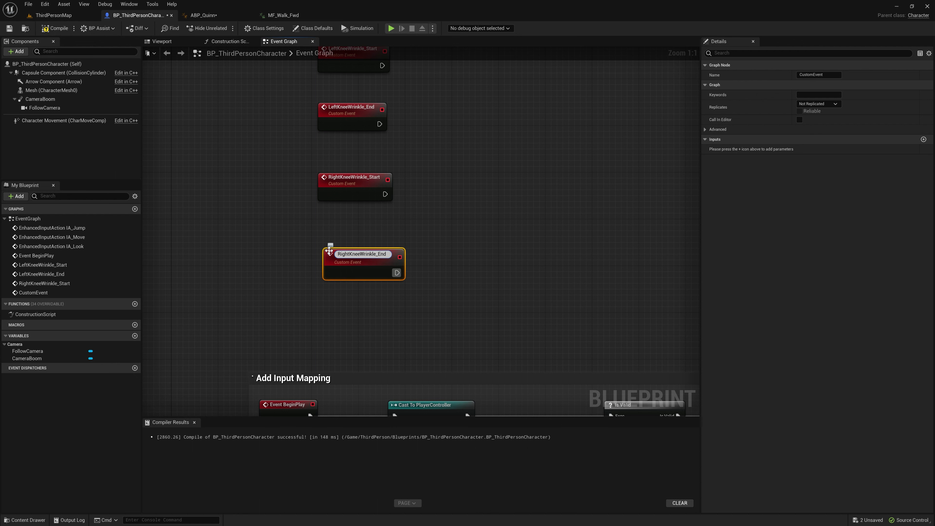
key(Return)
right_drag(312, 207, 251, 273)
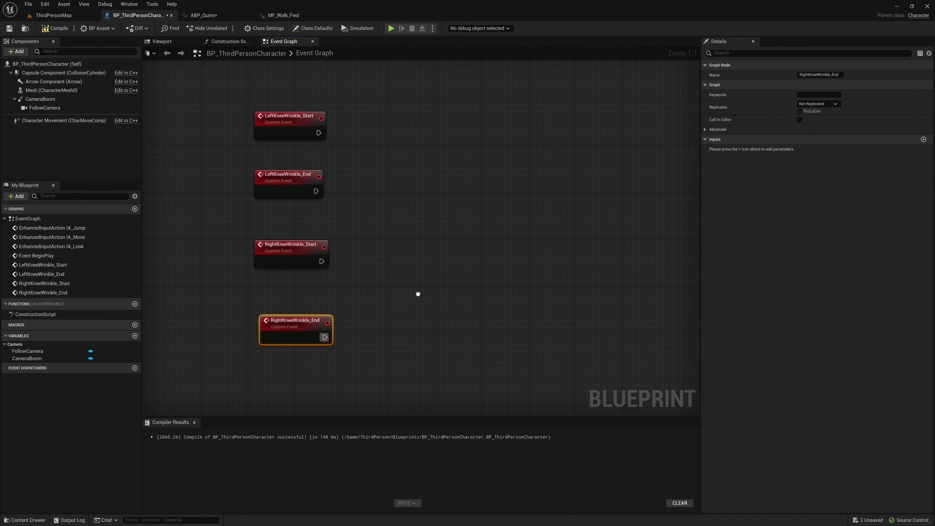
click(444, 274)
scroll(445, 275, down, 3)
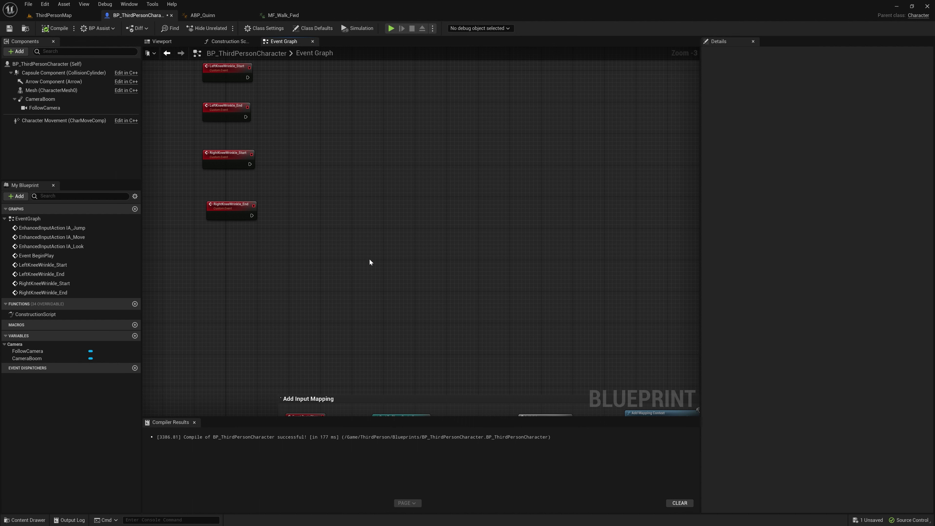
Step: Drag the Mesh component reference into the graph near the Add Input Mapping nodes
right_drag(407, 301, 396, 288)
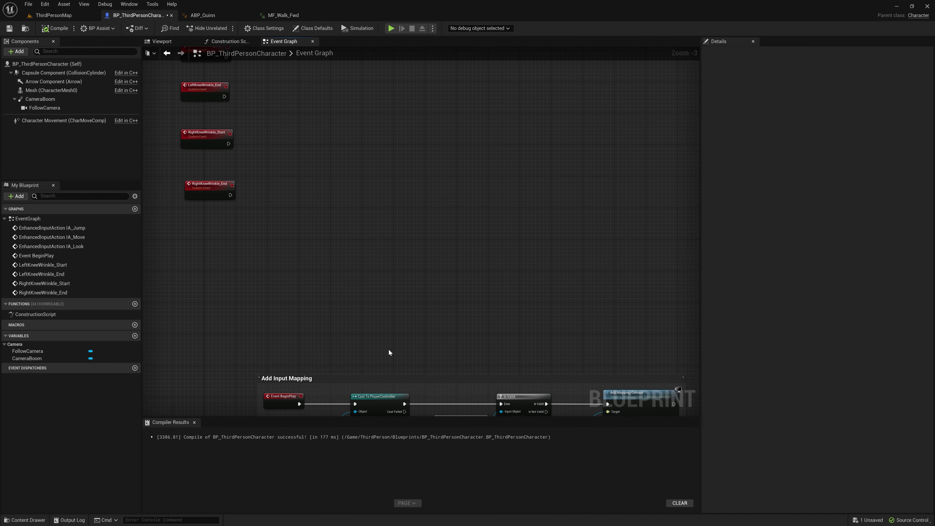
right_drag(384, 320, 370, 261)
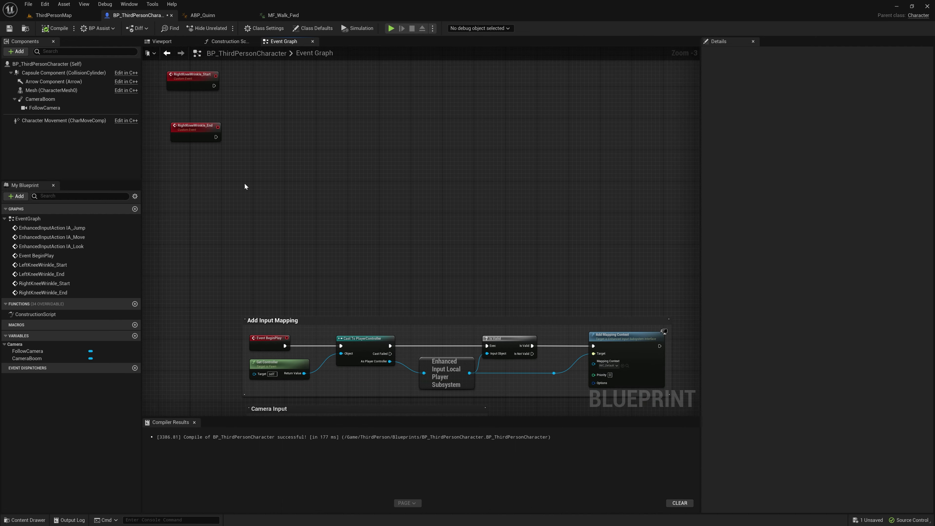
drag(51, 91, 242, 212)
scroll(265, 216, up, 2)
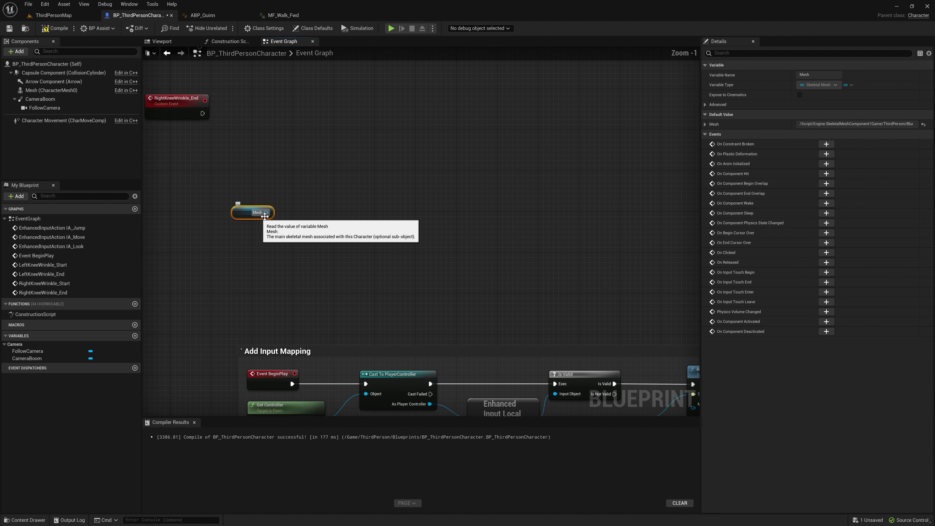
right_drag(265, 217, 246, 237)
Step: Connect a Get Material node (Element Index 0) to the Mesh output
drag(247, 233, 282, 230)
click(291, 182)
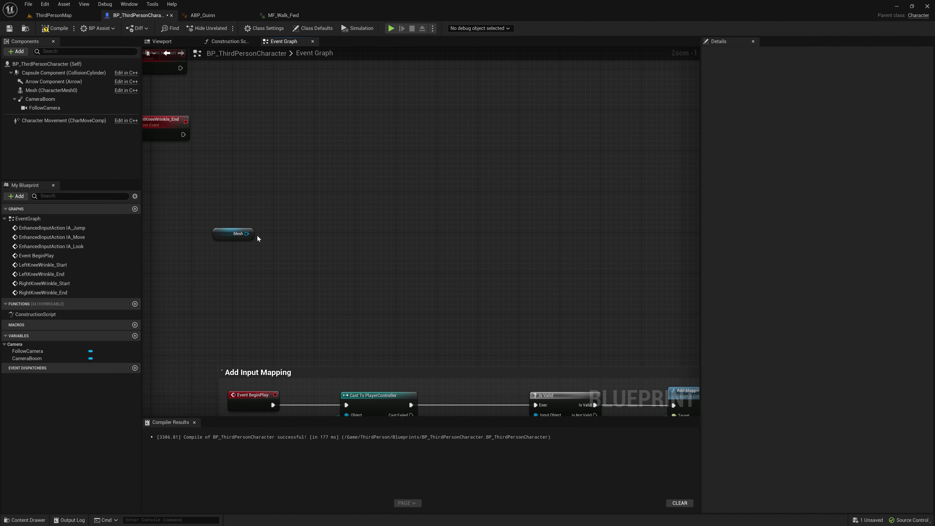
right_drag(298, 223, 291, 221)
drag(237, 235, 281, 225)
text(get material)
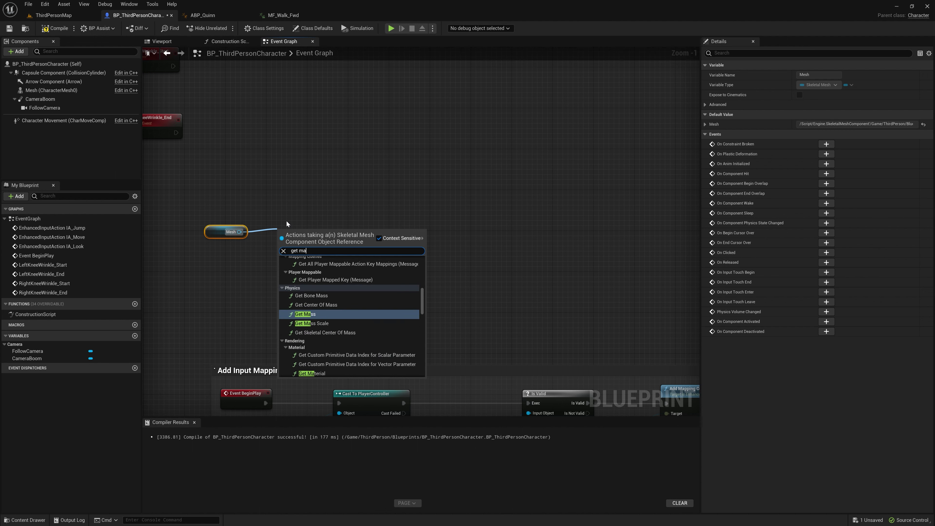
key(Return)
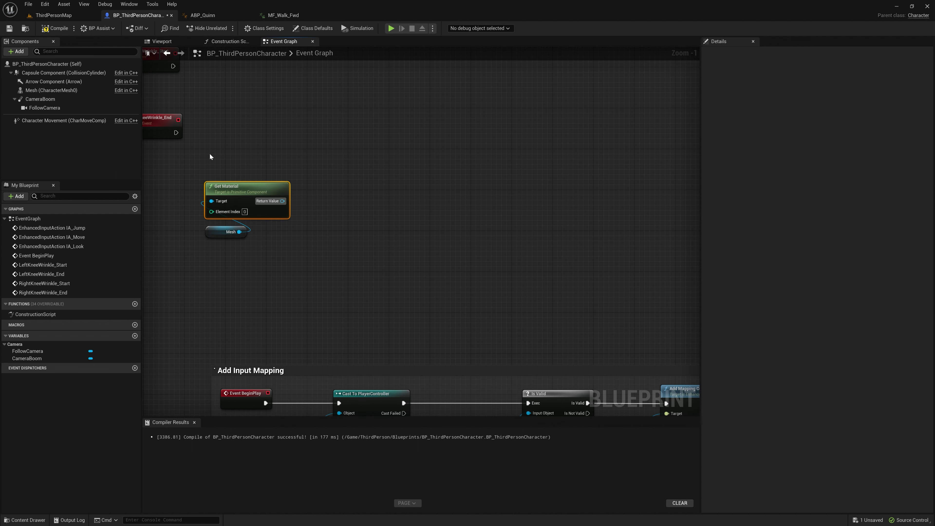
click(52, 90)
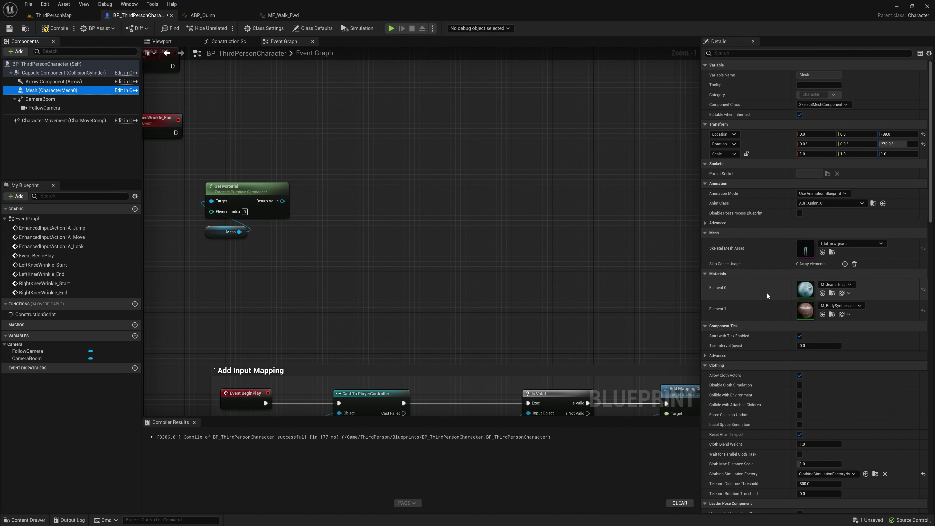
Step: Add a Create Dynamic Material Instance node off Get Material's Return Value
right_drag(349, 255, 336, 223)
drag(289, 204, 329, 209)
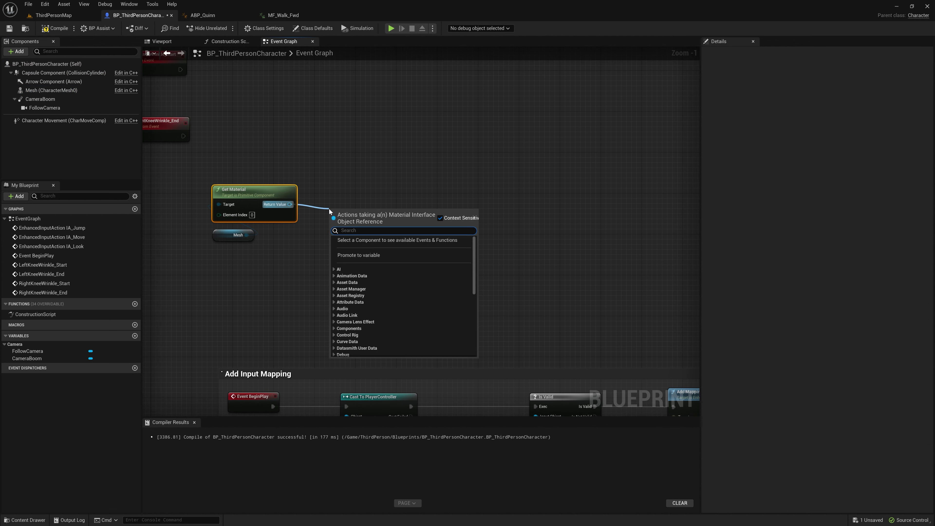
text(create dynamic)
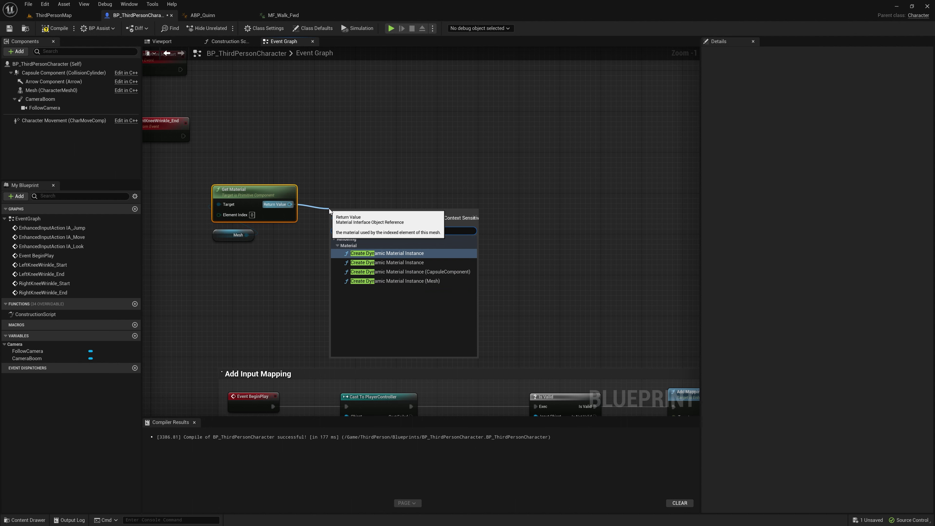
key(Return)
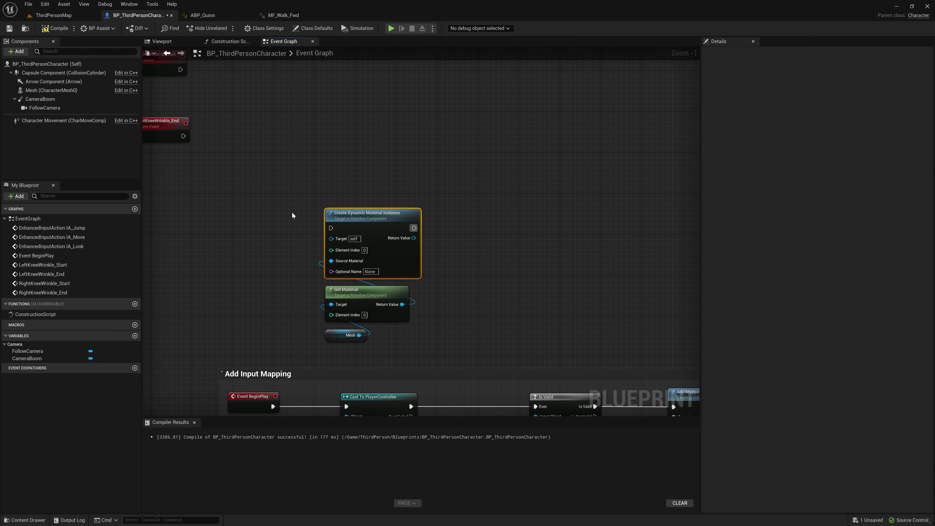
Step: Reposition the three material nodes slightly higher in the graph
right_drag(293, 216, 268, 178)
drag(255, 171, 392, 309)
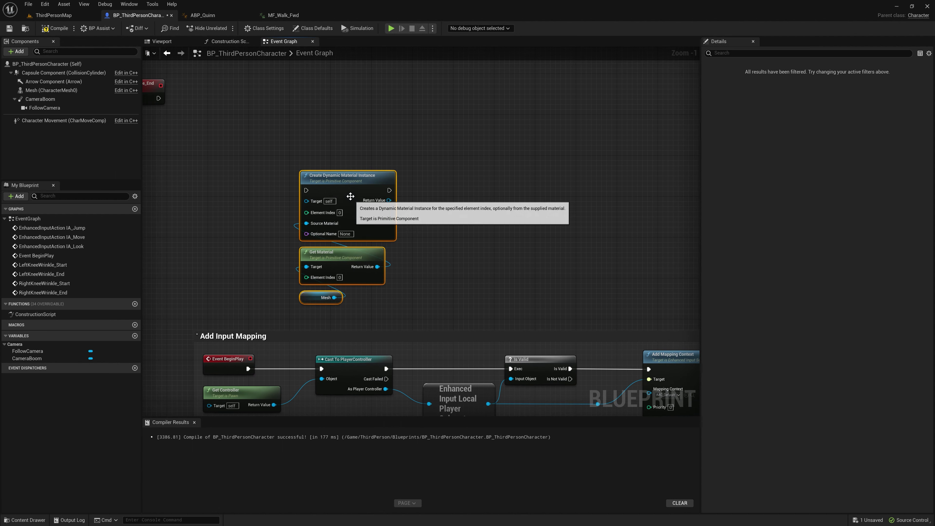
drag(350, 196, 346, 170)
right_drag(384, 230, 343, 244)
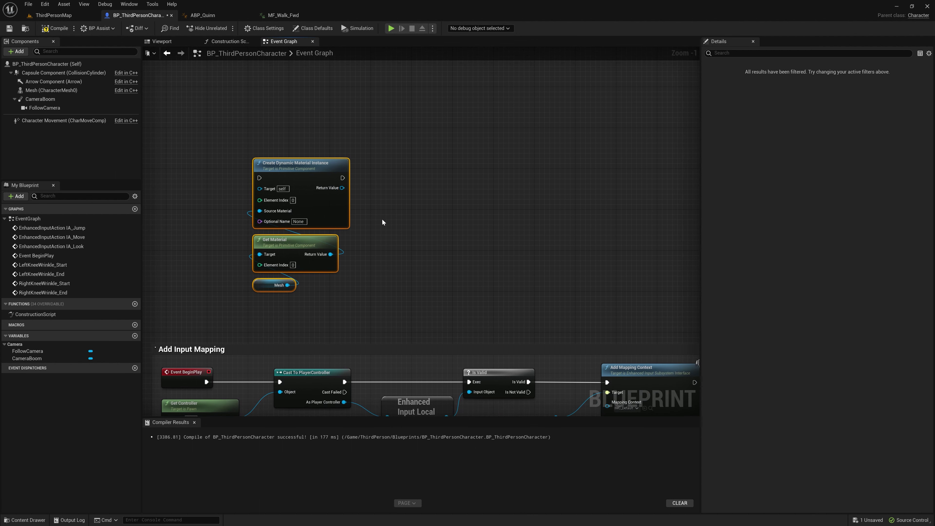
click(382, 222)
Step: Promote the dynamic instance's Return Value to a new variable named MID_Jeans
drag(342, 187, 385, 192)
click(451, 234)
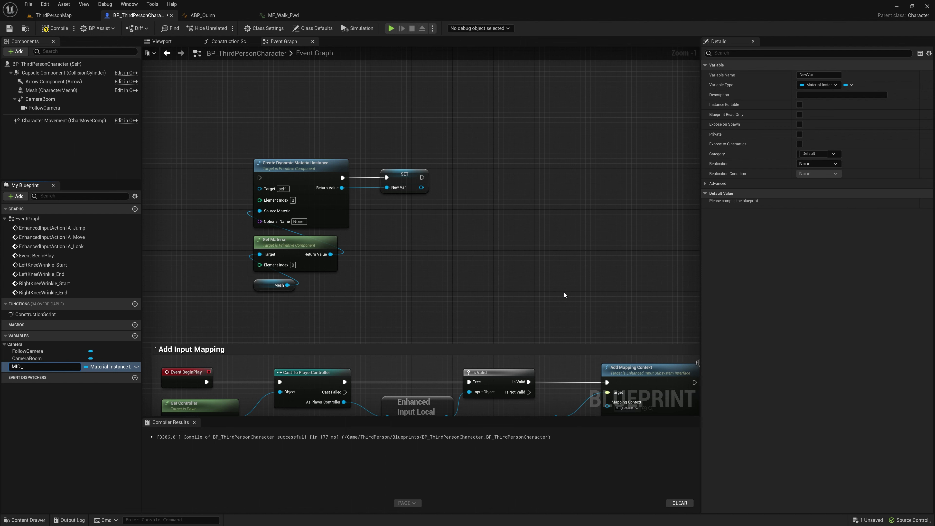
key(Return)
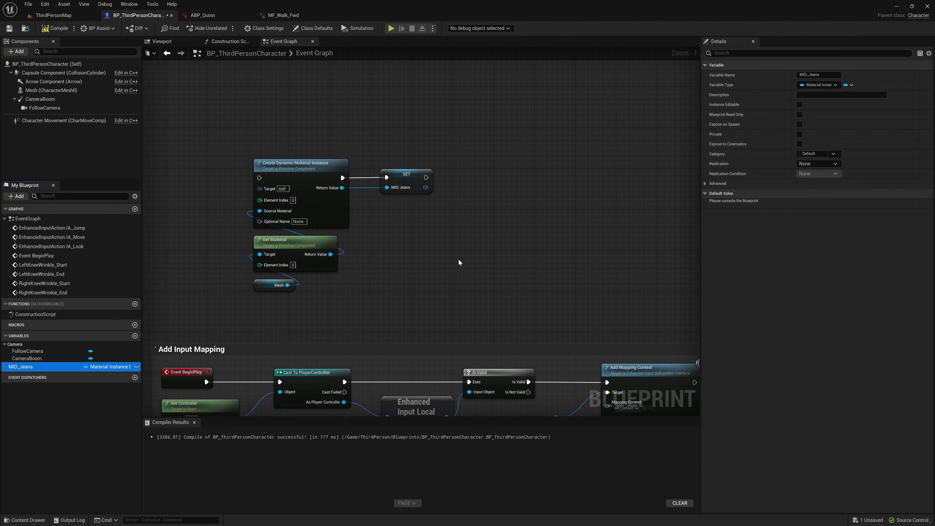
mouse_move(458, 262)
right_down()
mouse_move(484, 215)
mouse_move(436, 183)
mouse_move(407, 193)
mouse_move(449, 196)
mouse_move(399, 201)
mouse_move(424, 204)
right_up()
Step: Paste a copy of the Mesh getter and add a Set Material node from it
click(253, 272)
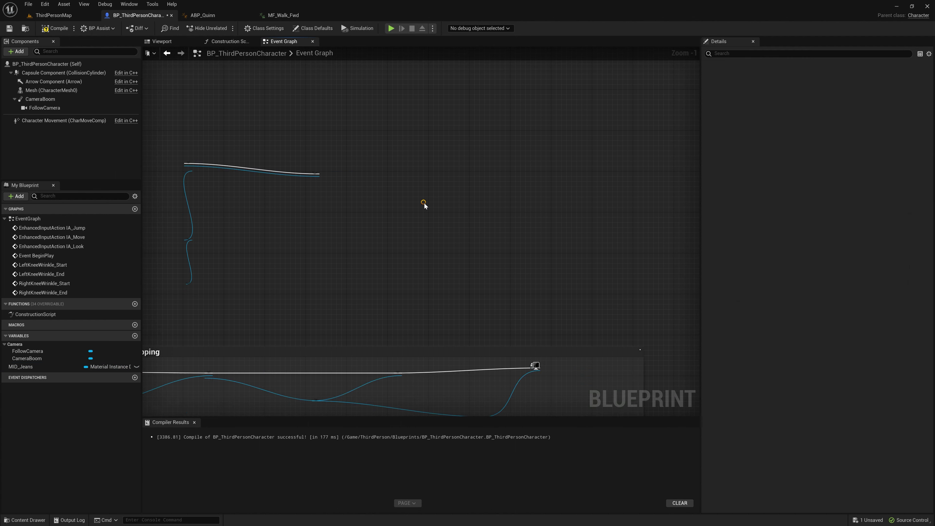
key(ctrl+v)
drag(457, 208, 503, 206)
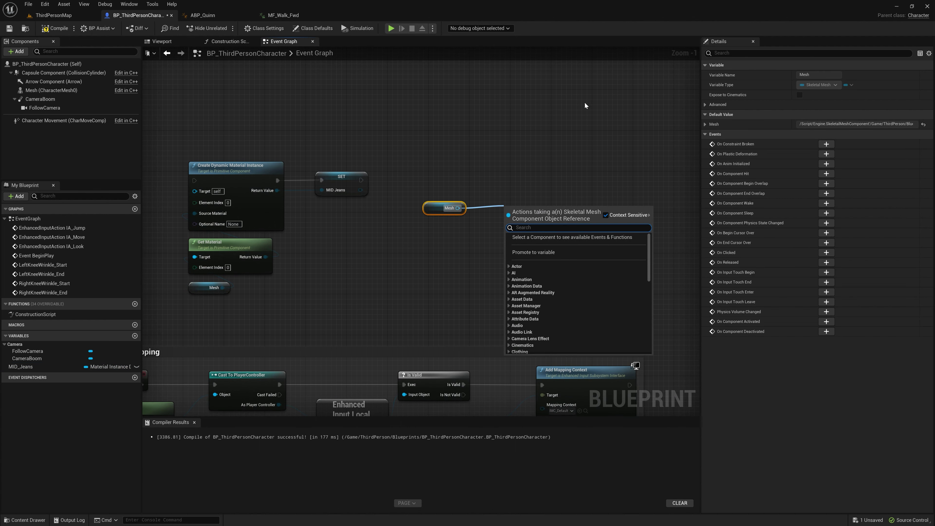
text(set mat)
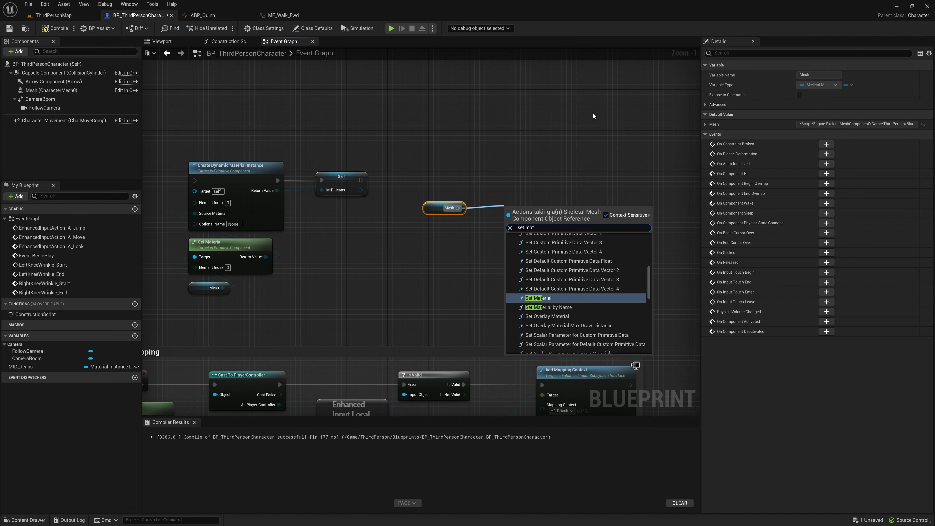
key(Return)
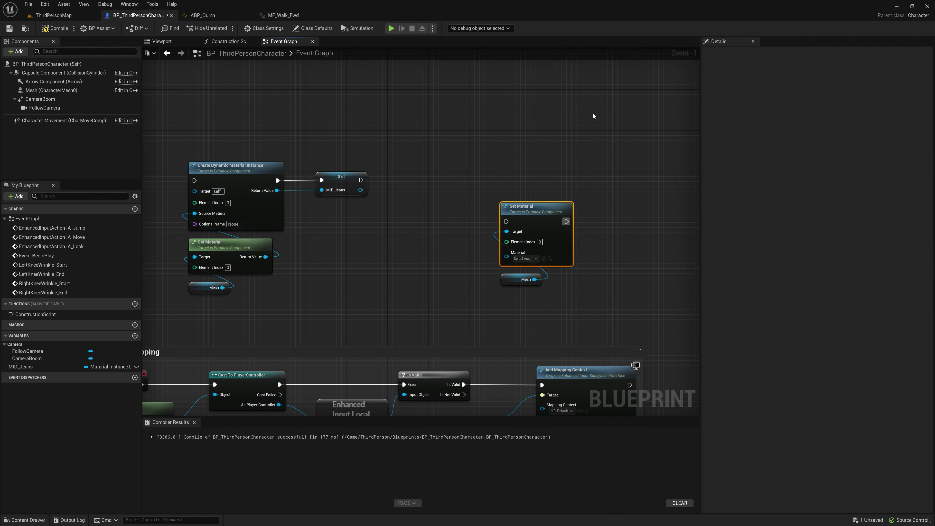
Step: Plug MID_Jeans into Set Material's Material input and run it after the SET node
right_drag(349, 232, 409, 221)
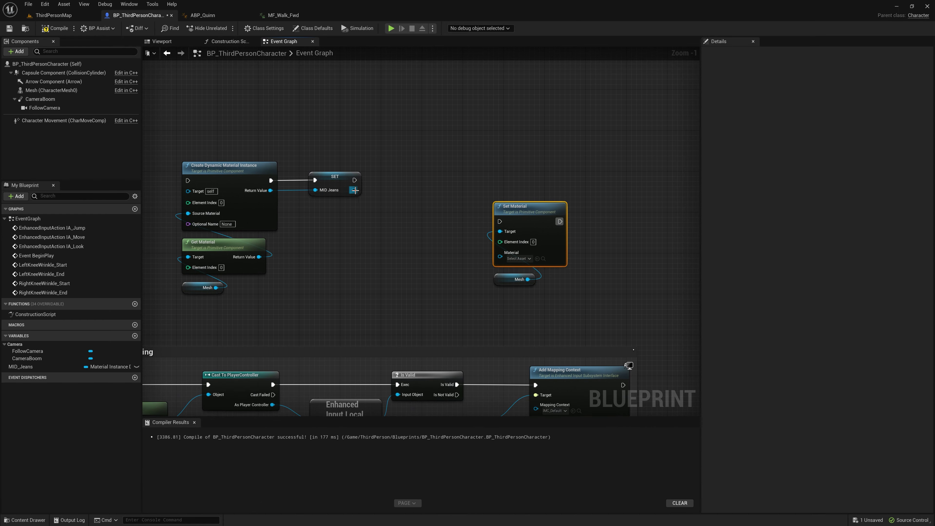
drag(354, 190, 503, 258)
right_drag(428, 247, 467, 230)
drag(394, 165, 543, 210)
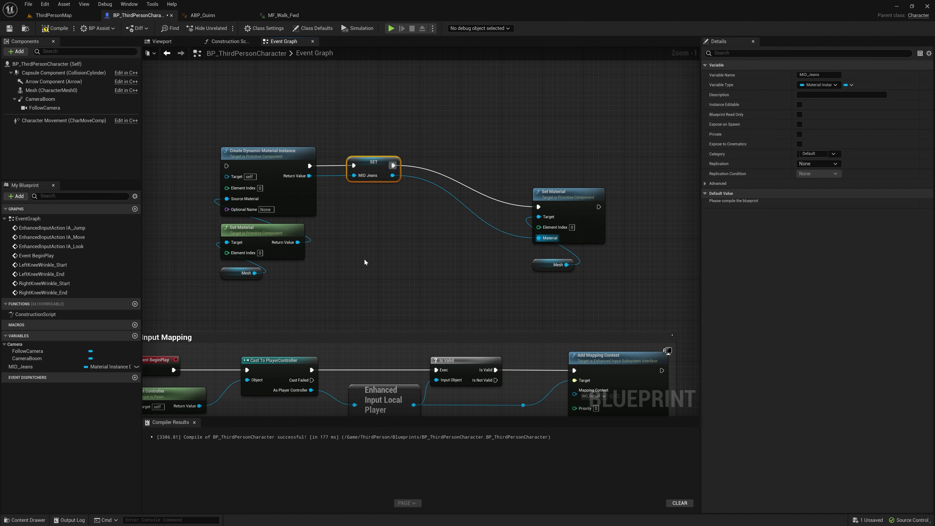
right_drag(363, 258, 423, 229)
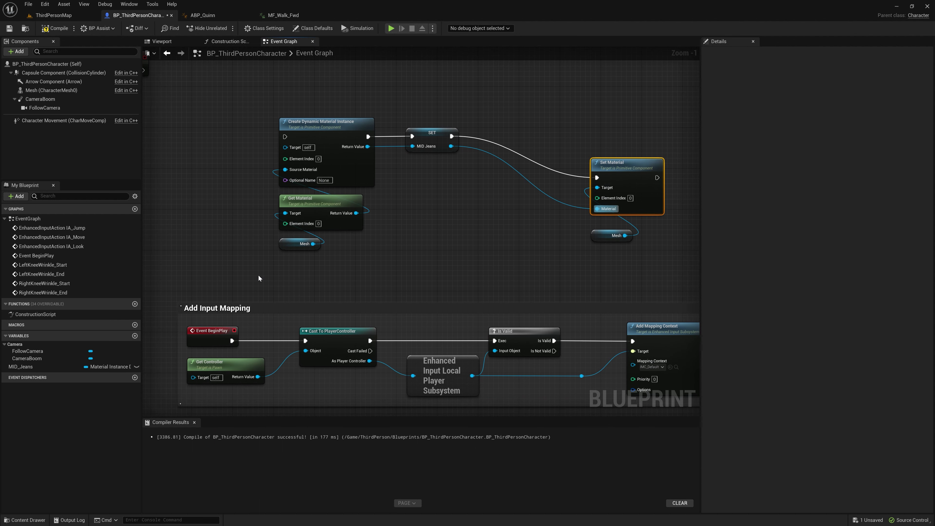
Step: Chain Event BeginPlay through Create Dynamic Material Instance, SET and Set Material into Cast To PlayerController
right_drag(259, 278, 254, 326)
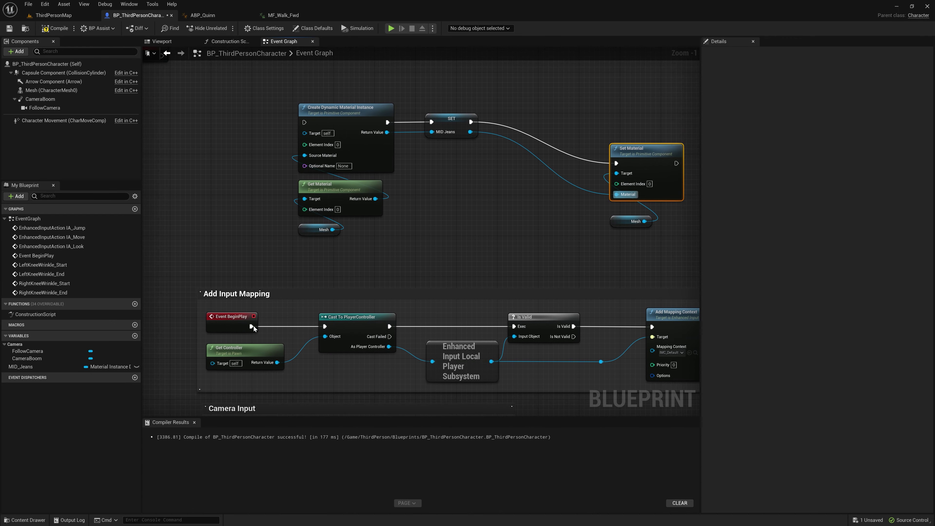
drag(254, 328, 305, 122)
click(632, 165)
right_drag(632, 165, 597, 147)
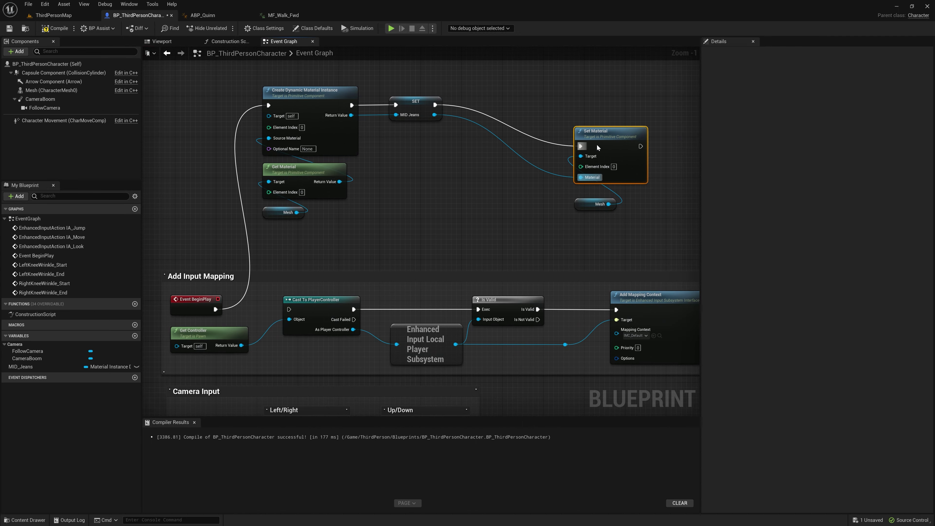
drag(646, 148, 290, 310)
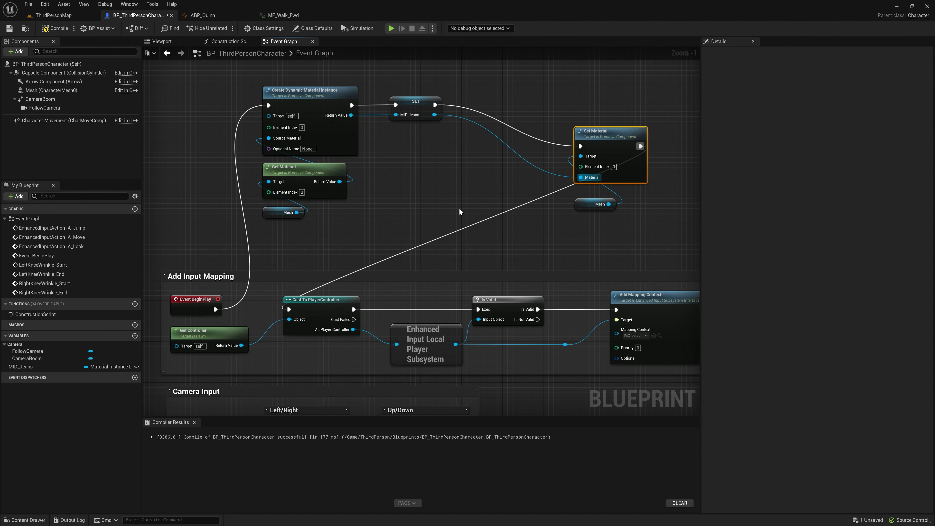
Step: Drop a MID_Jeans variable into the graph beside the knee wrinkle events
right_drag(458, 208, 429, 236)
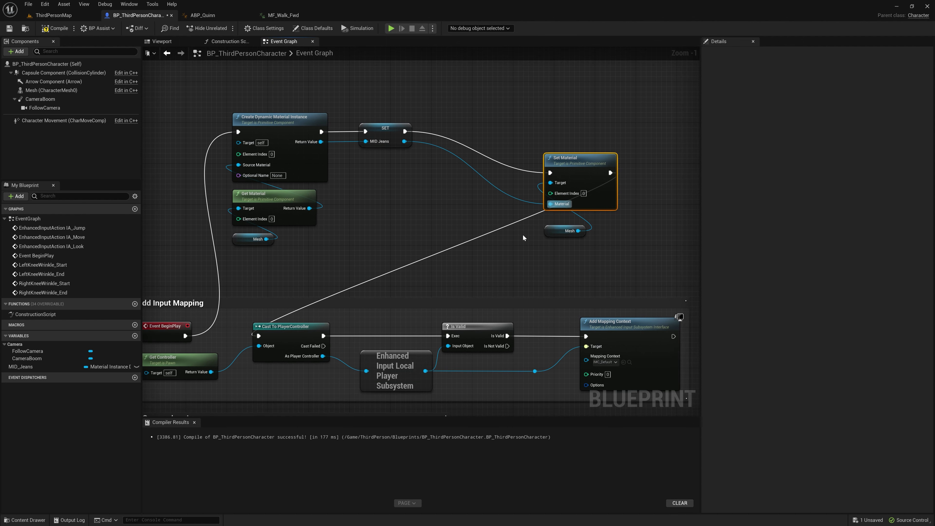
right_drag(523, 237, 520, 267)
right_drag(419, 259, 583, 444)
drag(29, 367, 308, 107)
Step: Add a Set Scalar Parameter Value node off the MID_Jeans getter, then select the Mesh component
click(333, 120)
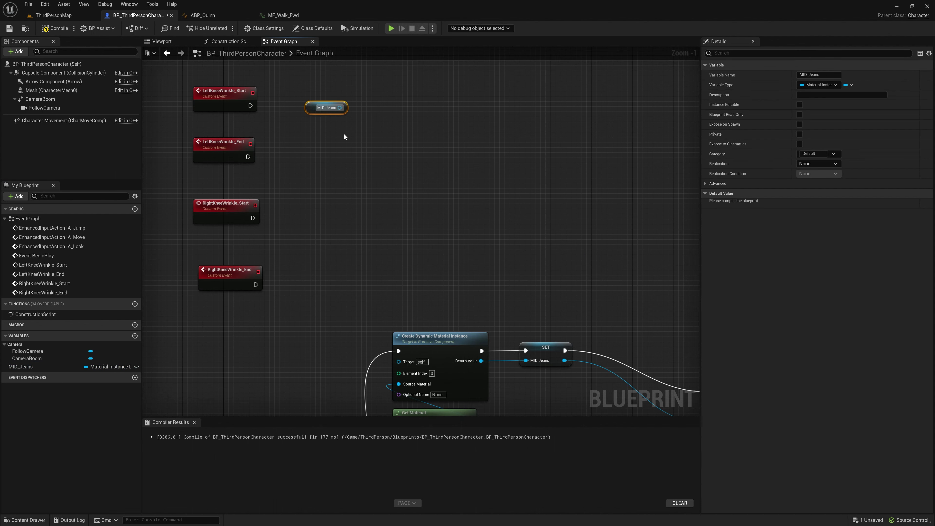
right_drag(343, 133, 351, 170)
scroll(323, 179, up, 1)
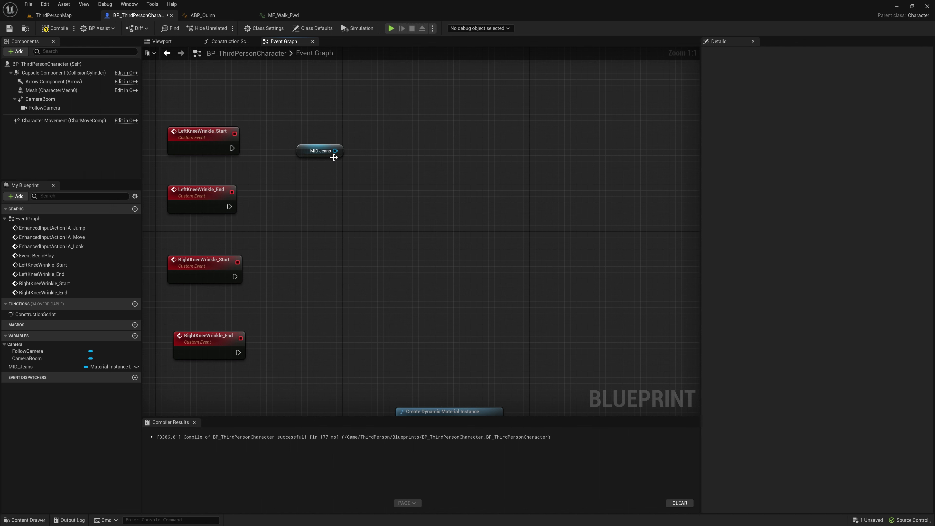
drag(335, 151, 395, 147)
text(se)
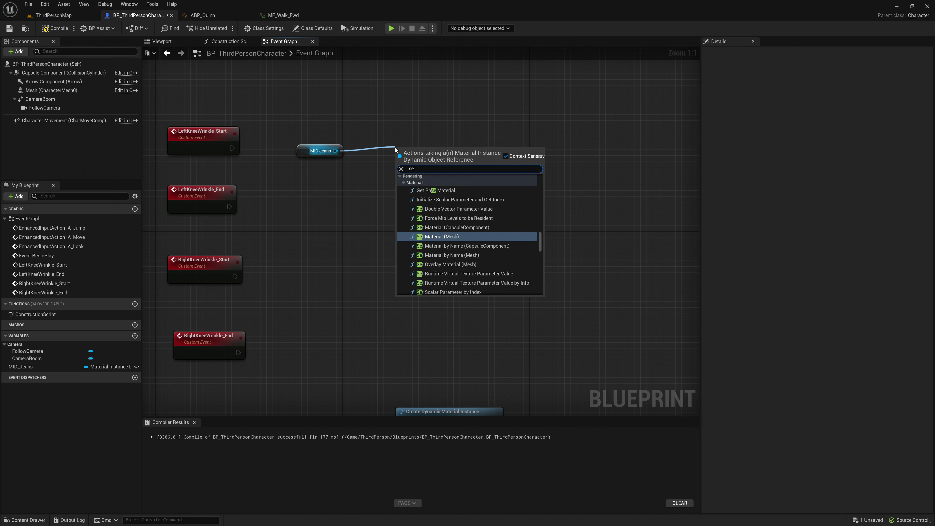
text(t sc)
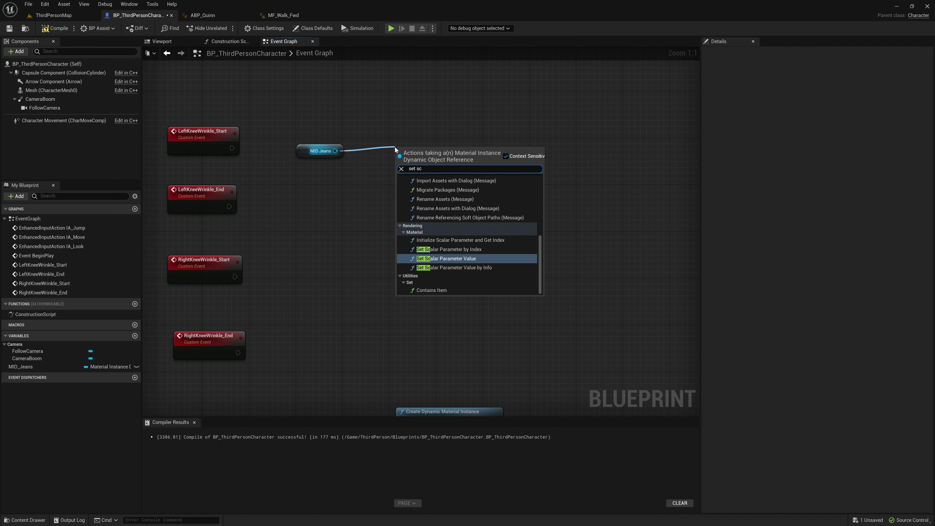
text(ala)
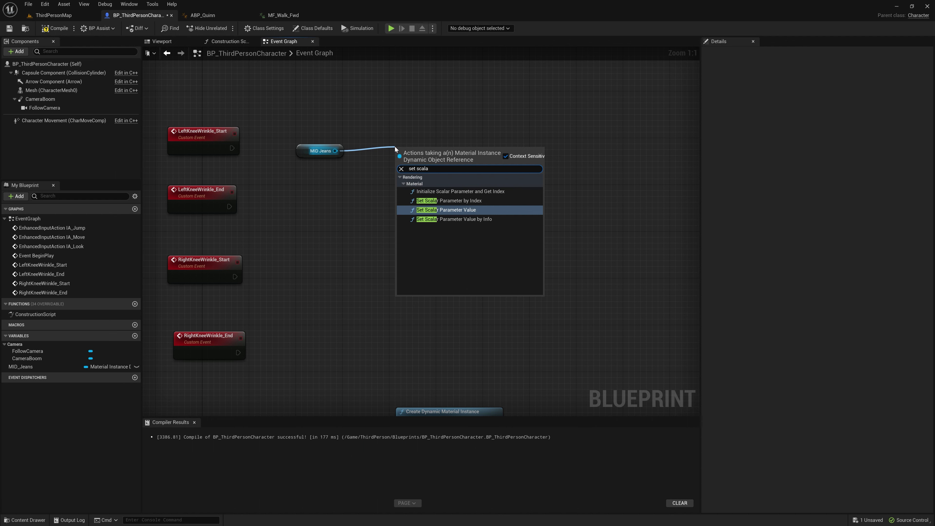
key(Return)
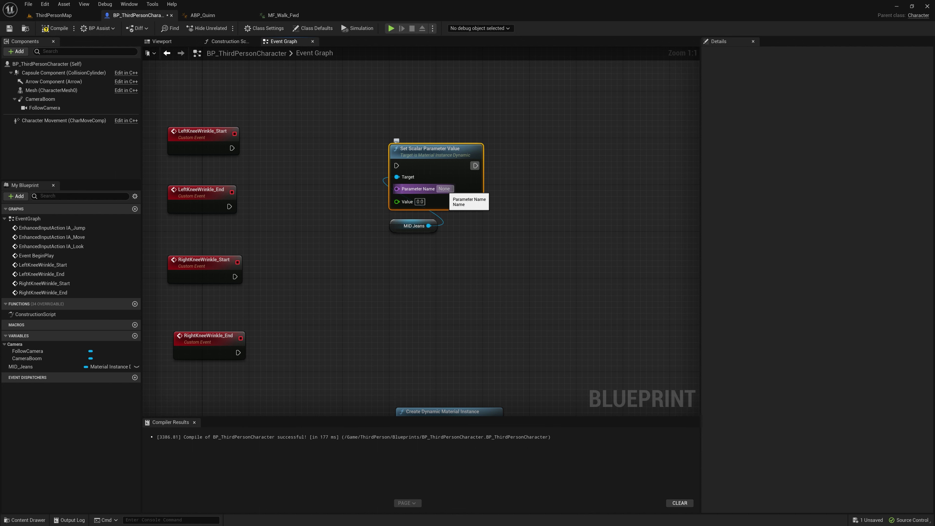
click(456, 262)
right_drag(457, 262, 448, 236)
click(66, 90)
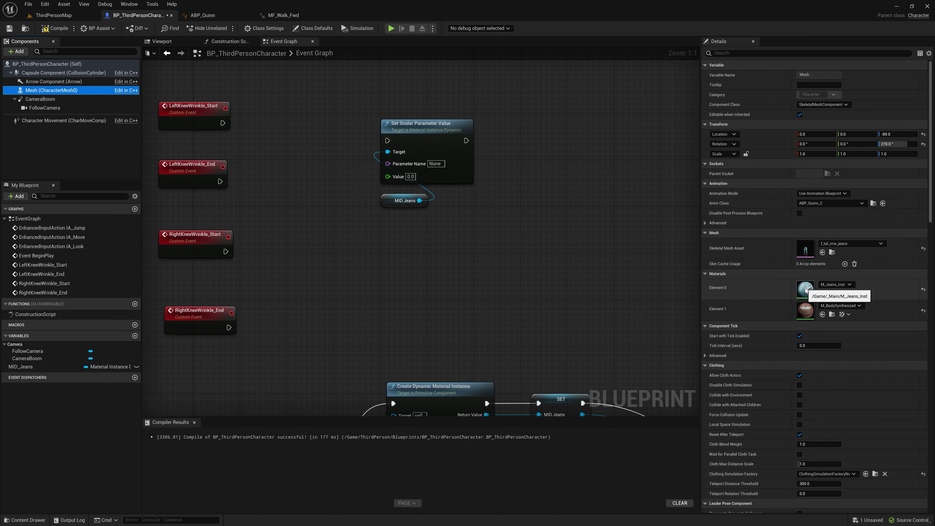
Step: Open M_Jeans_Inst from Content > _Main to view its knee wrinkle amount parameters
key(Escape)
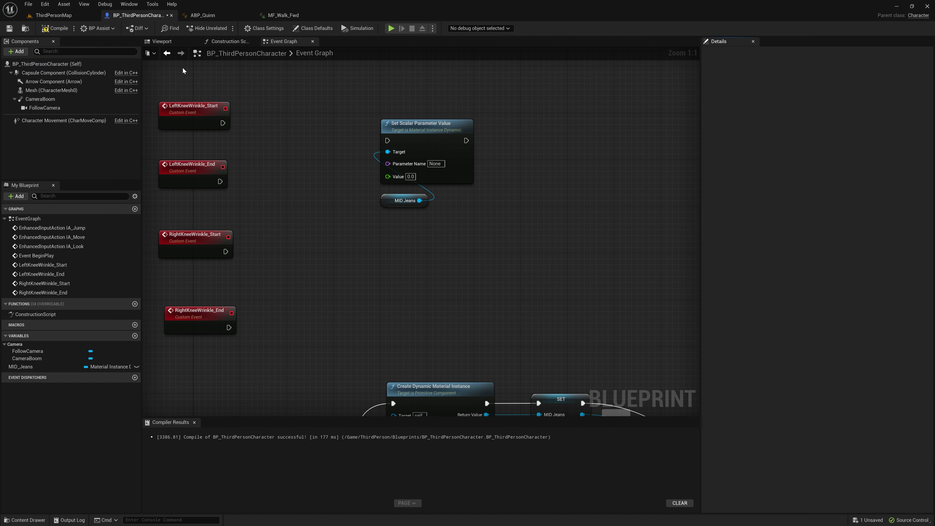
key(ctrl+space)
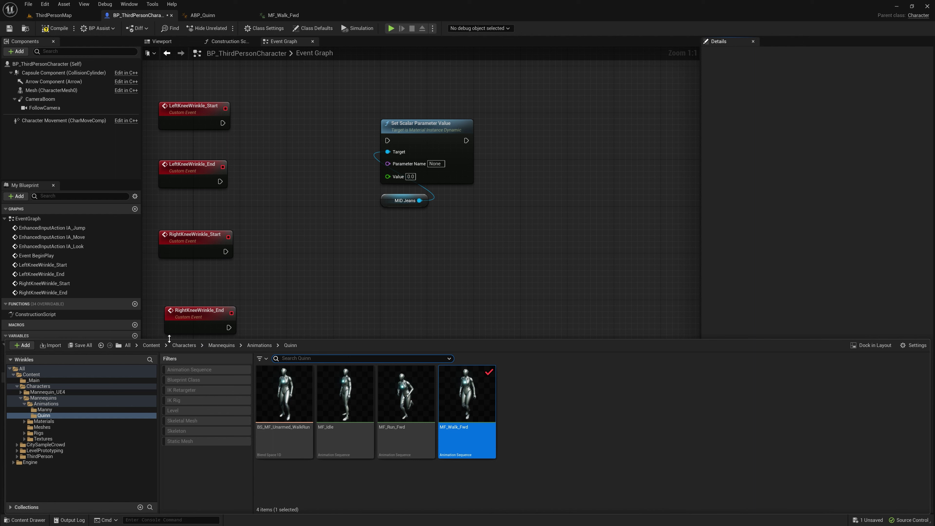
click(154, 345)
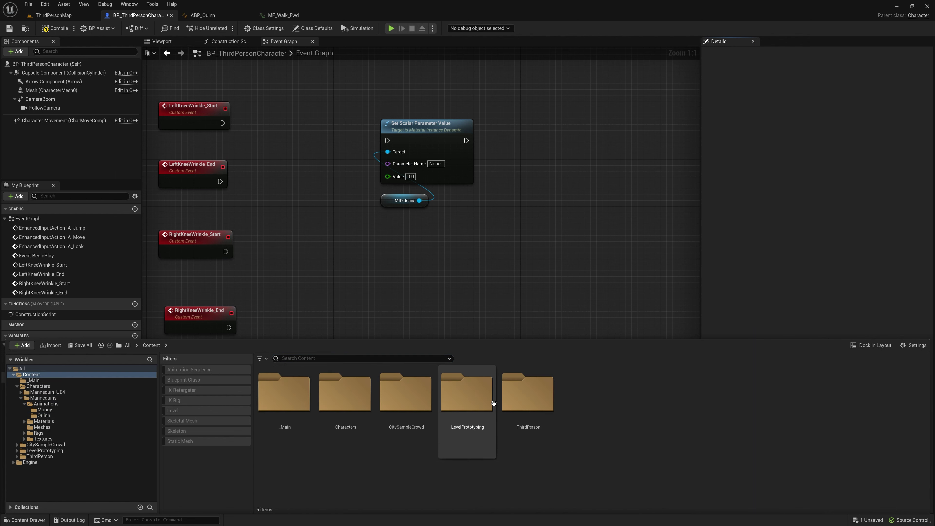
double_click(271, 398)
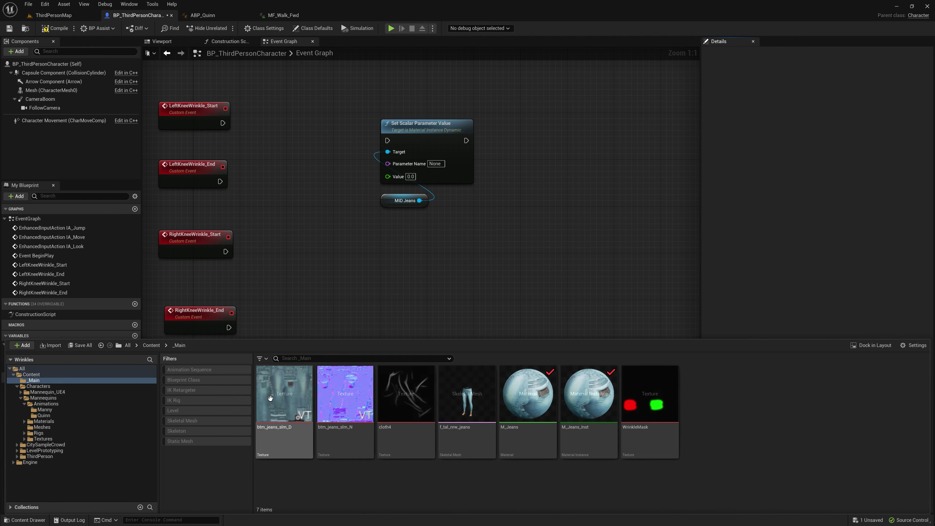
double_click(571, 391)
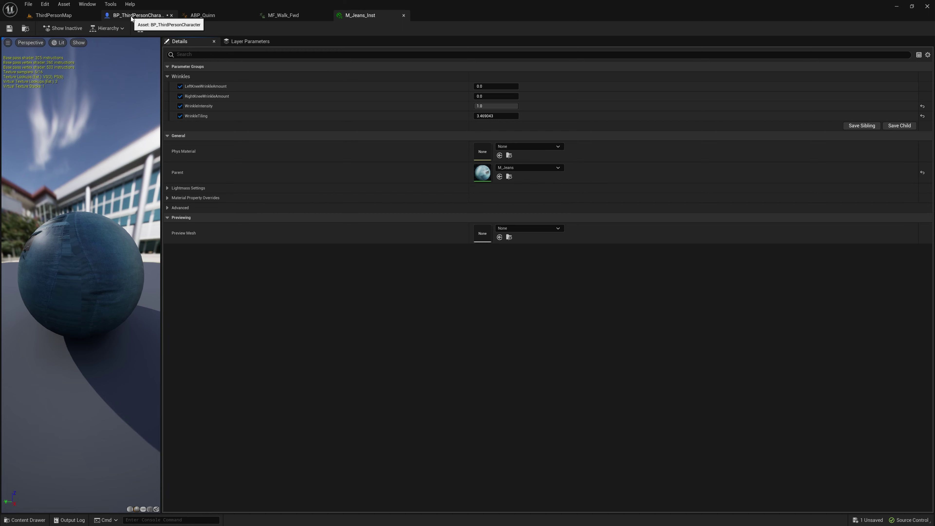
Step: Set the Set Scalar node's Parameter Name to LeftKneeWrinkleAmount and Value to 1.0
click(144, 16)
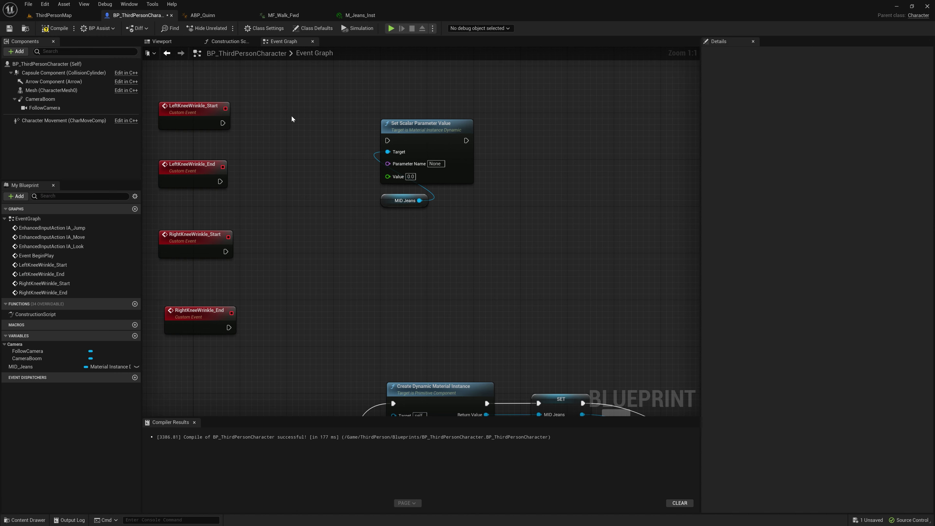
click(454, 185)
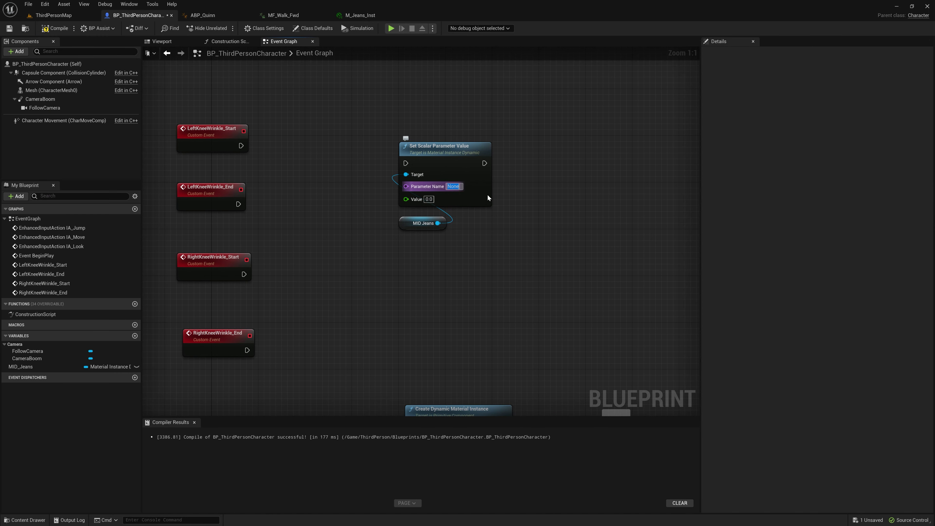
text(Left)
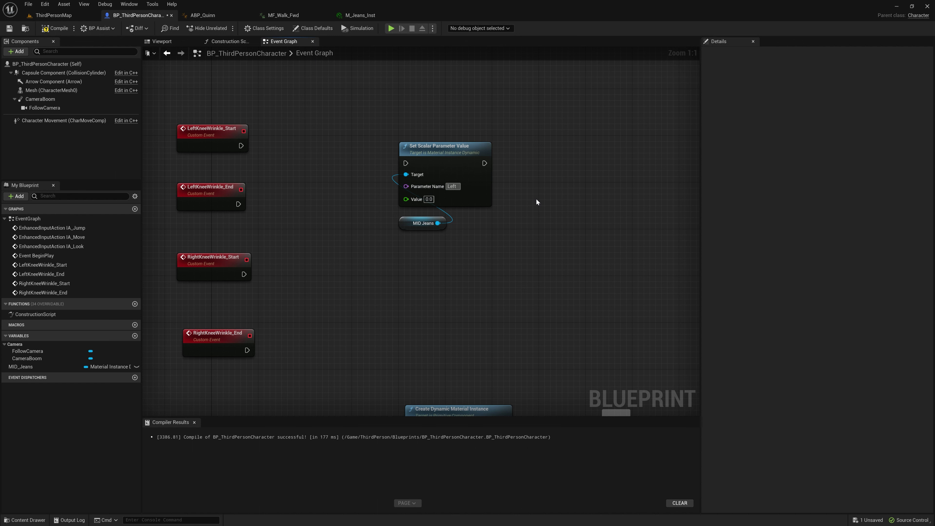
text(KneeW)
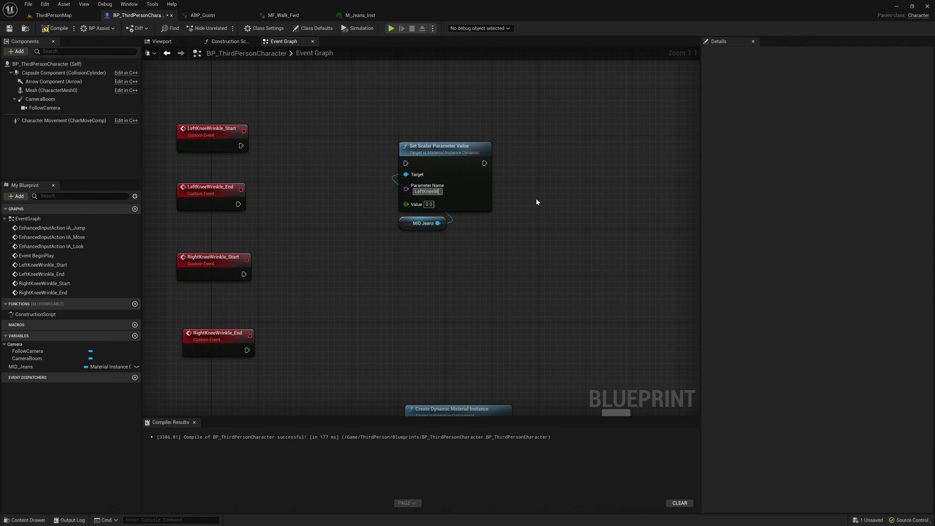
text(rinkleAmount)
click(428, 204)
text(1)
key(Return)
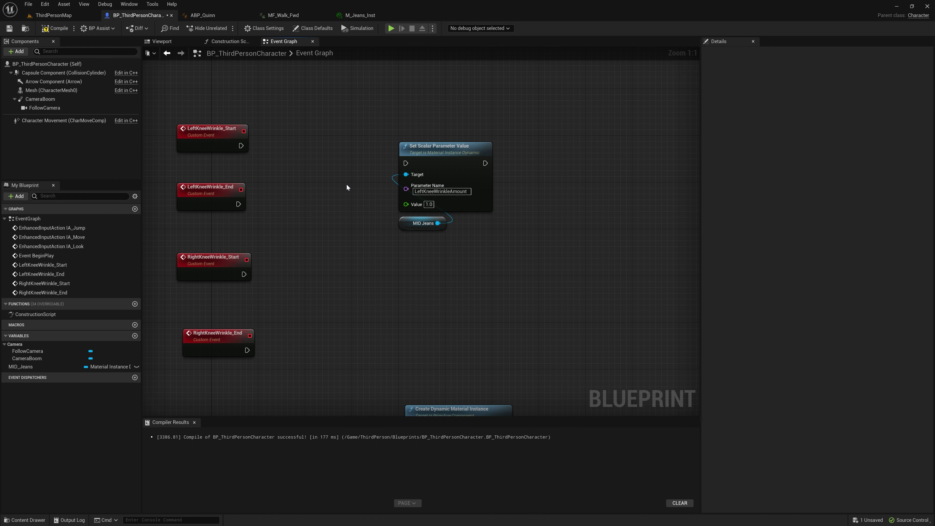
Step: Wire LeftKneeWrinkle_Start into the parameter node and move MID Jeans closer to it
drag(241, 146, 408, 162)
drag(482, 229, 470, 123)
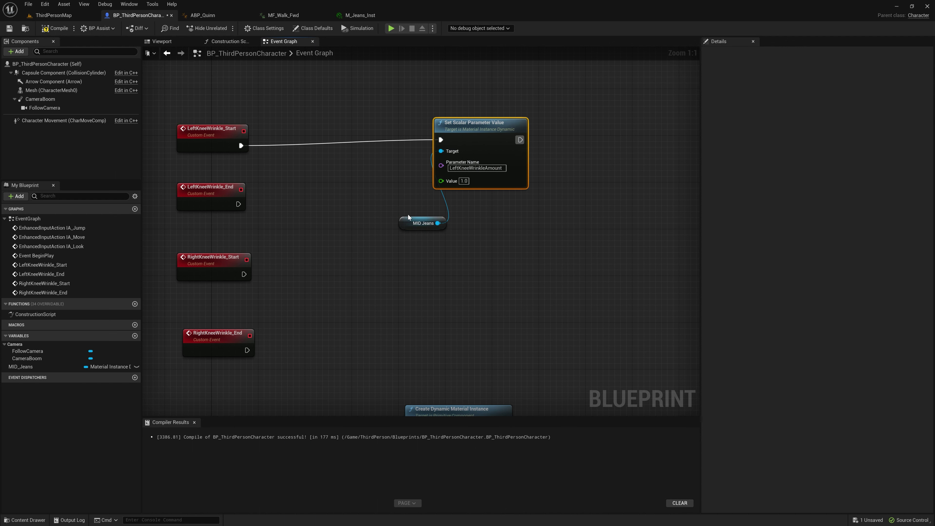
drag(408, 217, 320, 201)
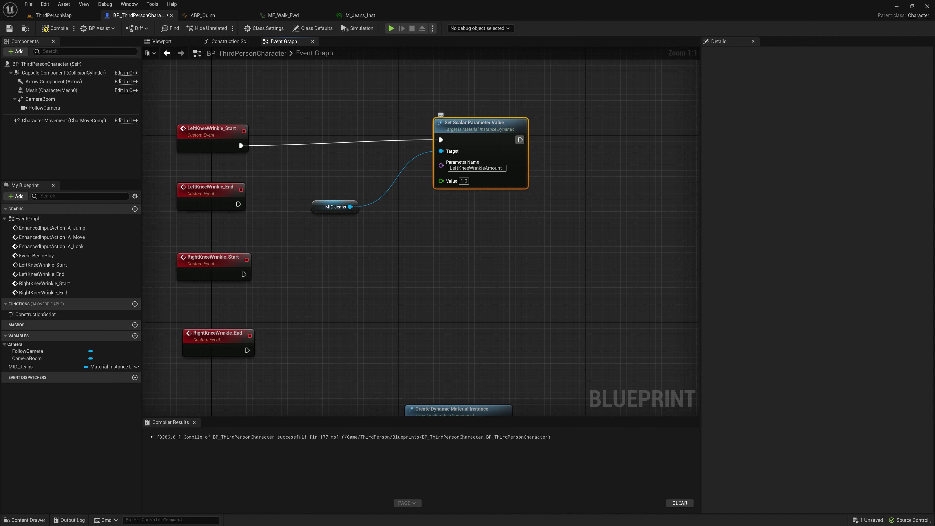
right_drag(450, 238, 458, 215)
scroll(381, 204, down, 1)
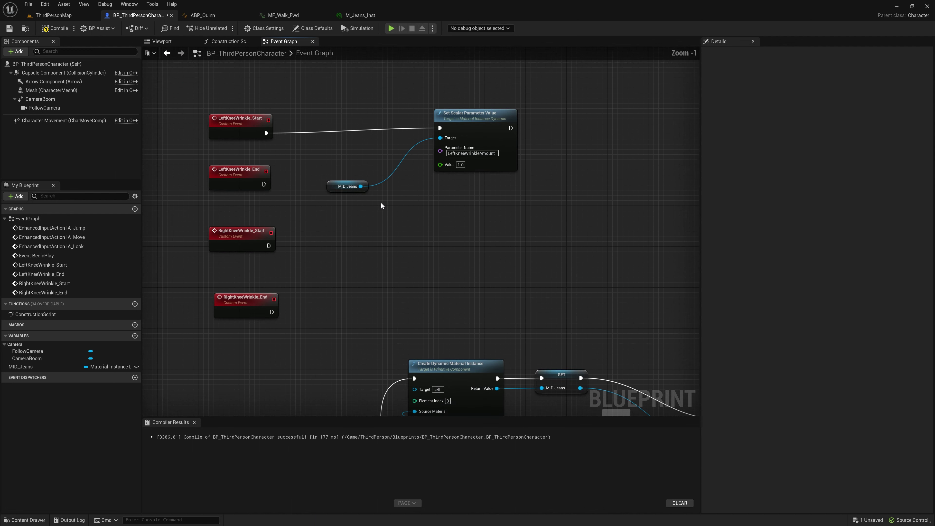
drag(202, 82, 457, 294)
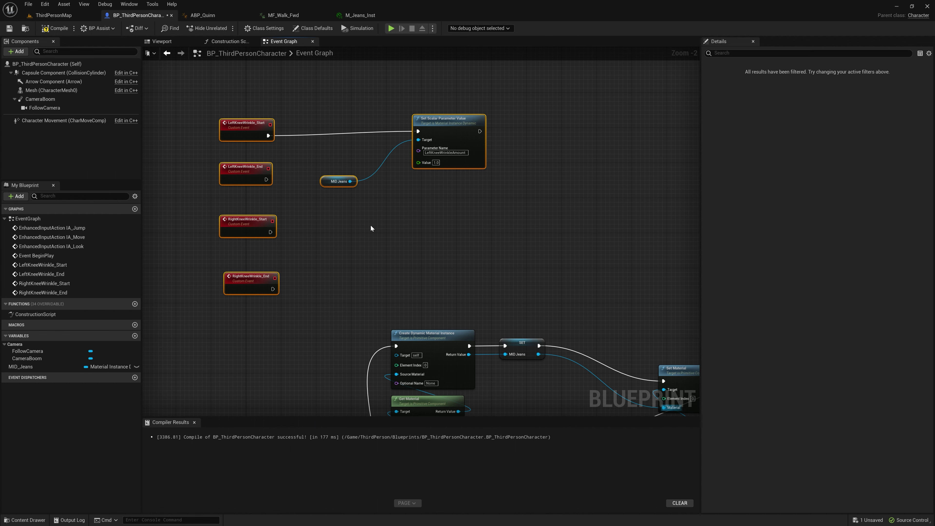
click(370, 224)
scroll(319, 199, down, 1)
mouse_move(235, 150)
mouse_down()
mouse_move(507, 365)
mouse_move(246, 156)
mouse_up()
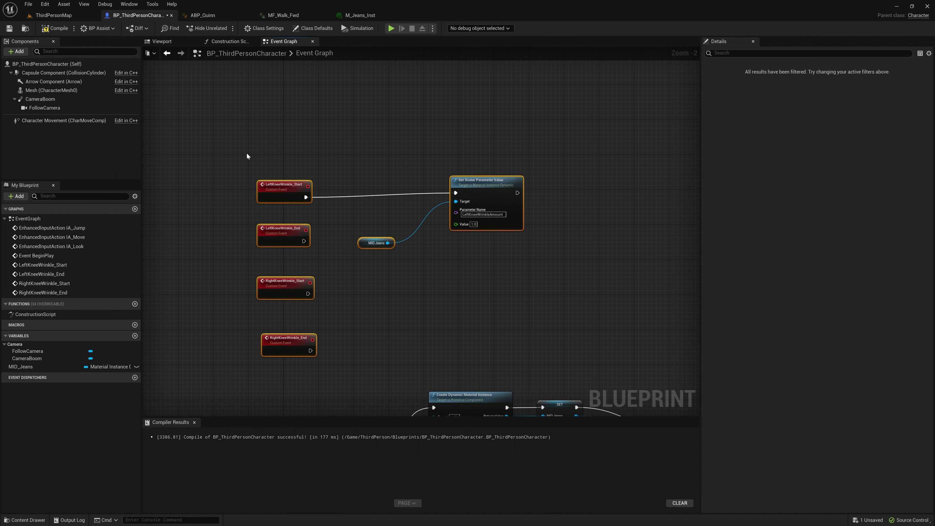
drag(274, 186, 265, 99)
key(ctrl+z)
Step: Tidy the layout of the left-knee events, MID Jeans getter and parameter node
drag(216, 130, 567, 346)
mouse_move(500, 187)
mouse_down()
mouse_move(478, 140)
mouse_move(483, 191)
mouse_up()
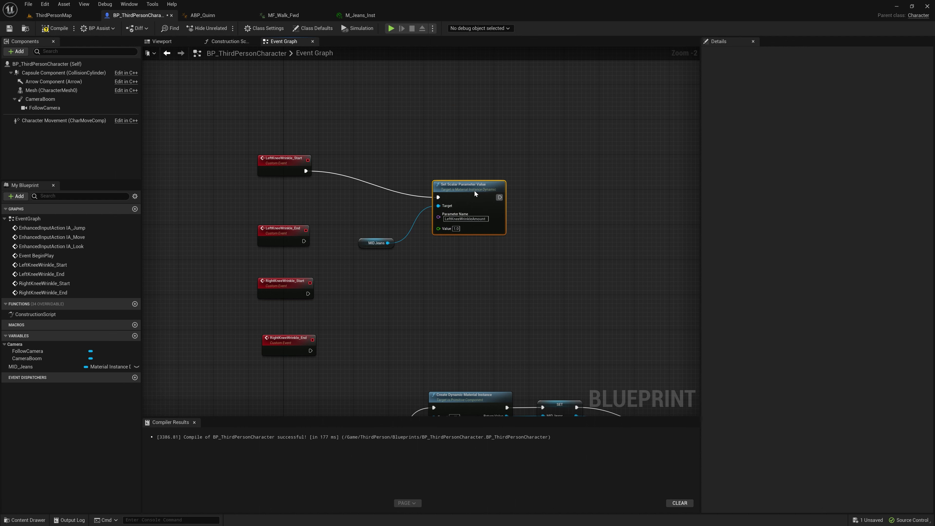
drag(204, 129, 513, 369)
click(495, 198)
drag(495, 199, 473, 168)
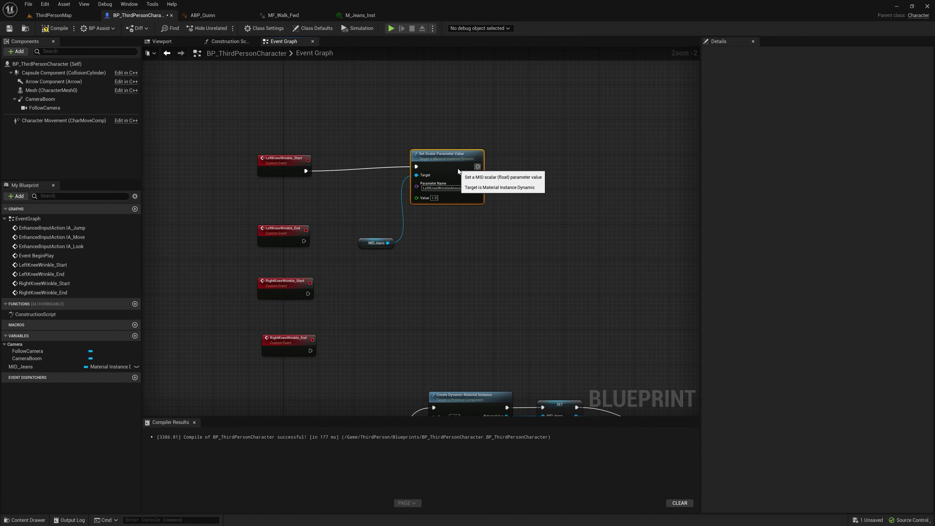
drag(209, 98, 491, 266)
click(458, 154)
mouse_move(458, 154)
mouse_down()
mouse_move(454, 119)
mouse_move(459, 146)
mouse_up()
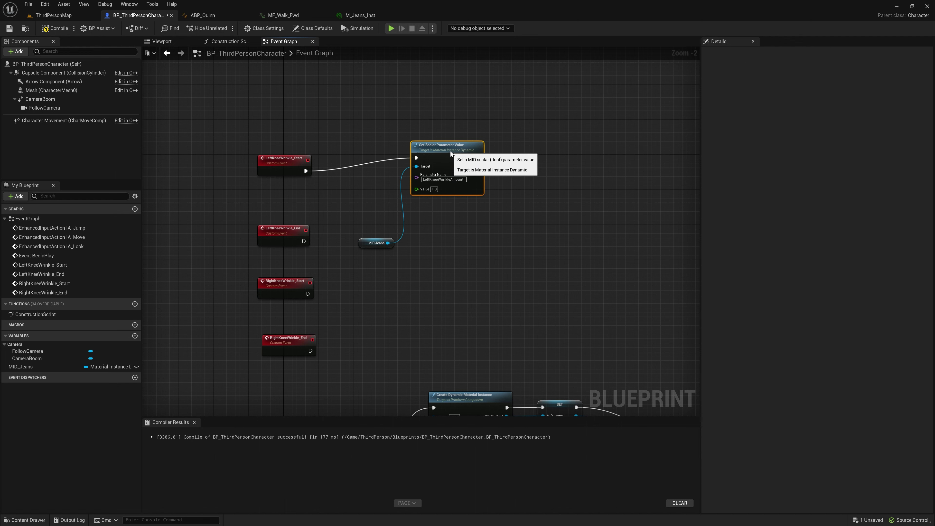
drag(290, 157, 286, 131)
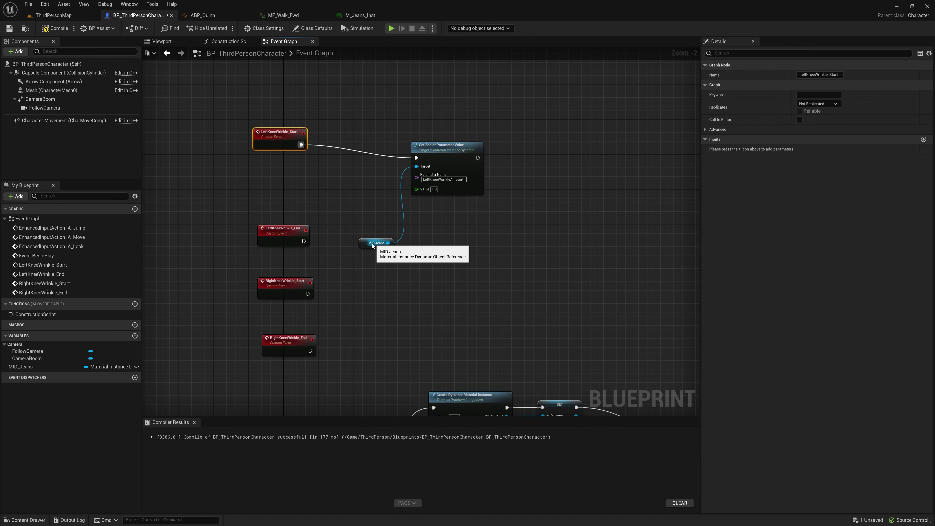
drag(375, 243, 358, 239)
click(443, 246)
Step: Duplicate the Set Scalar Parameter Value node, removing an accidentally pasted Set Material node
key(ctrl+v)
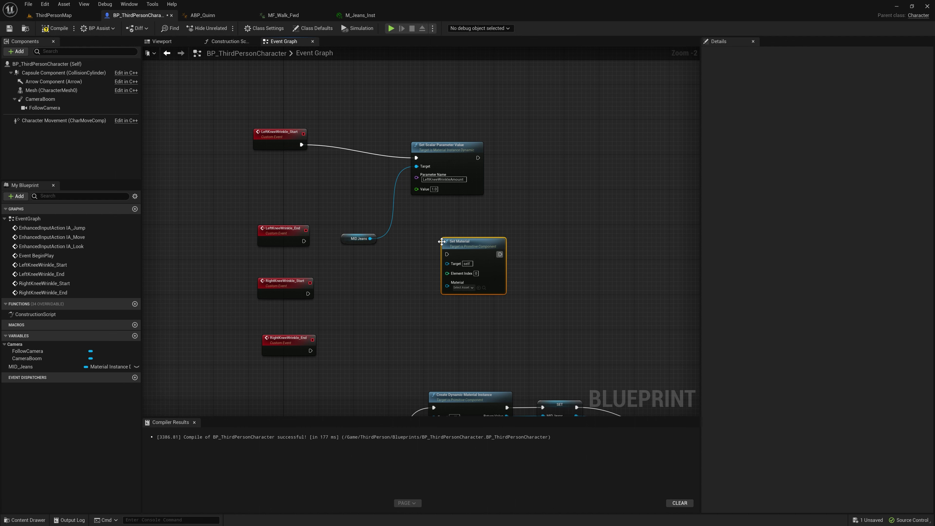
drag(453, 251, 428, 220)
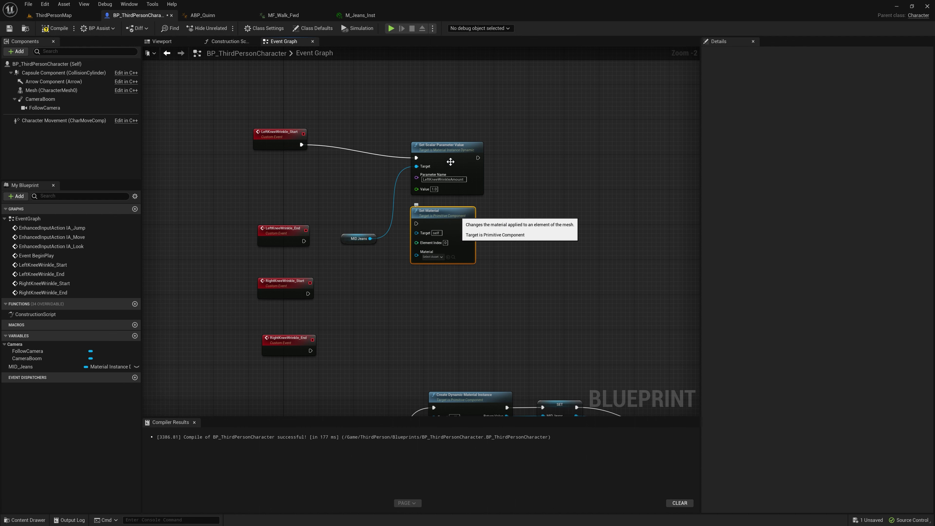
key(ctrl+z)
click(452, 148)
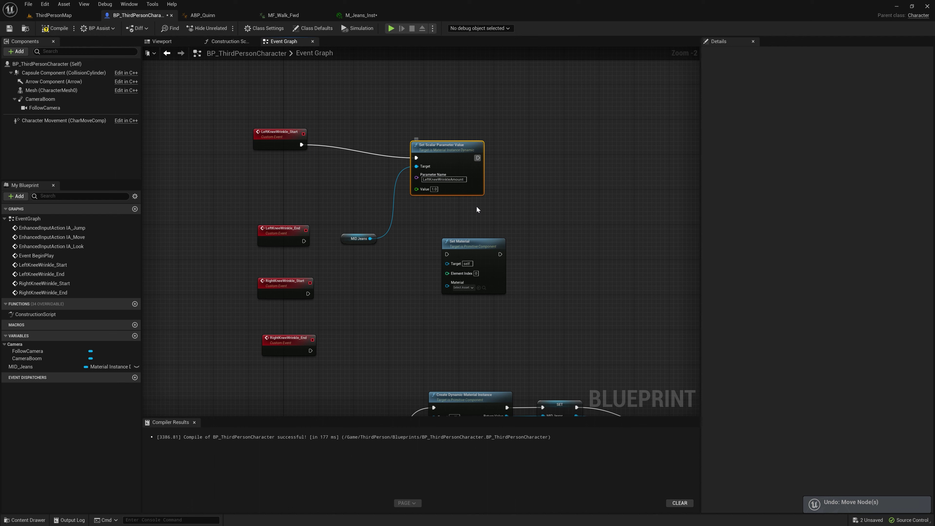
key(ctrl+z)
key(ctrl+c)
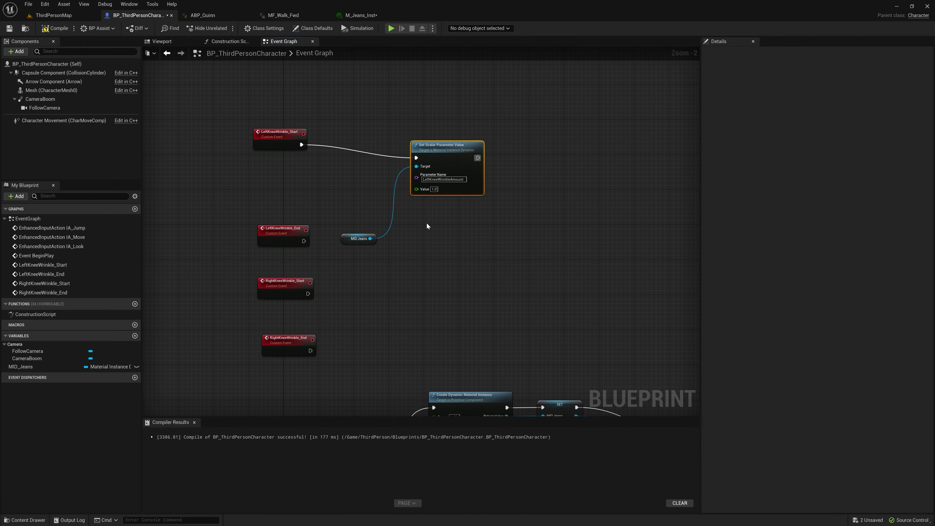
key(ctrl+v)
key(ctrl+v)
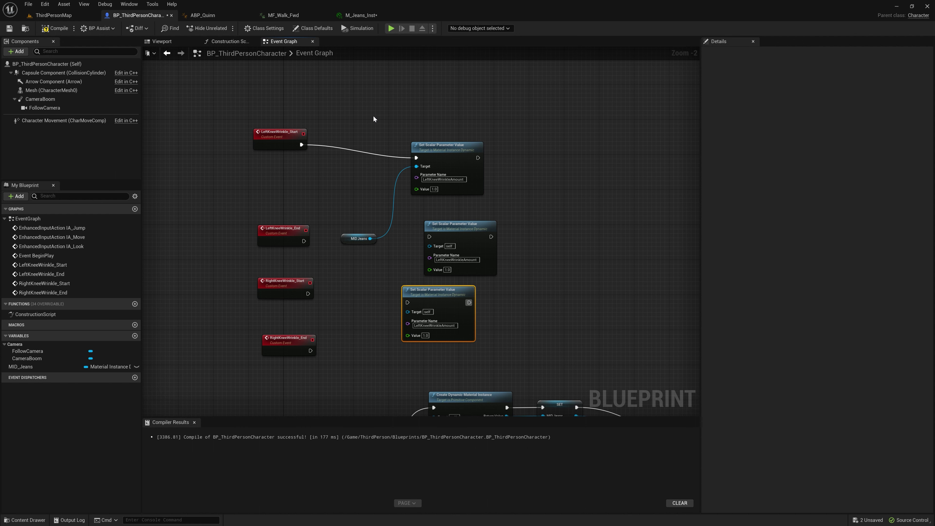
Step: Paste one more Set Scalar Parameter Value node and place it above the others
drag(373, 119, 494, 345)
drag(416, 177, 455, 150)
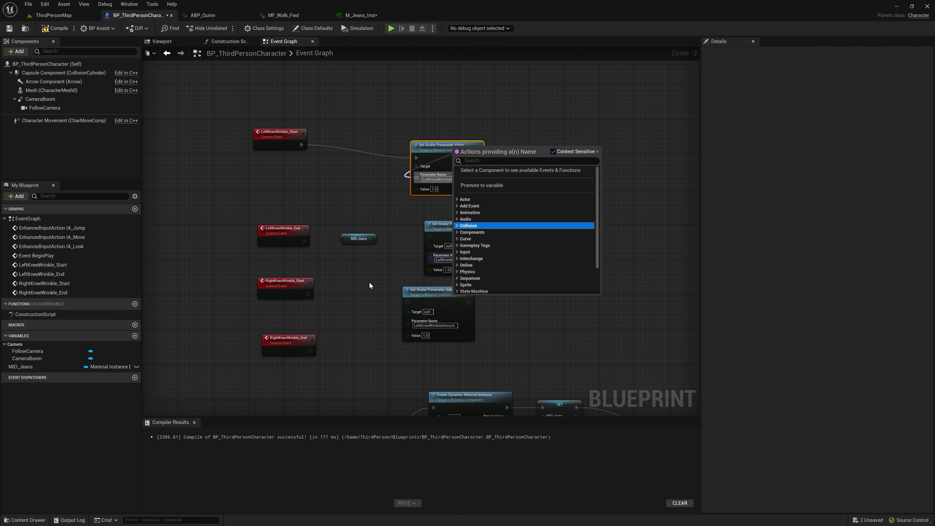
click(353, 355)
key(ctrl+v)
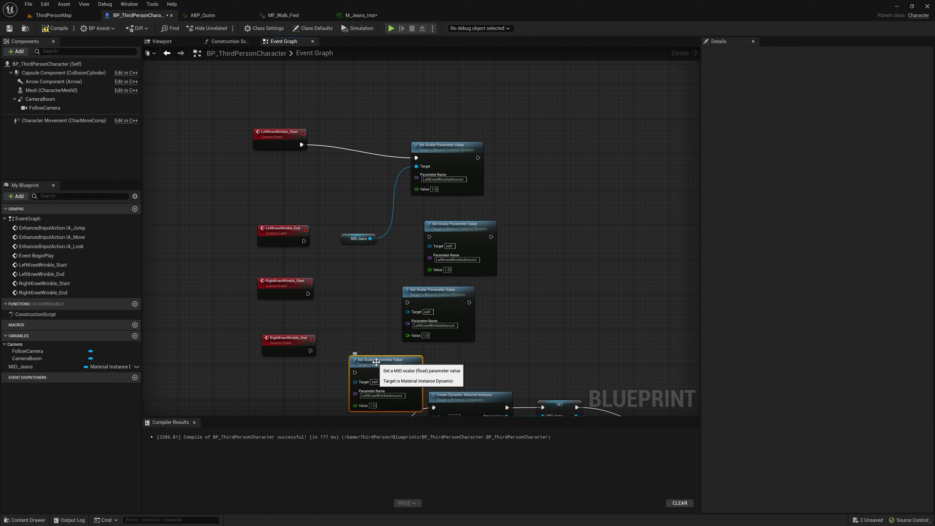
drag(375, 362, 438, 83)
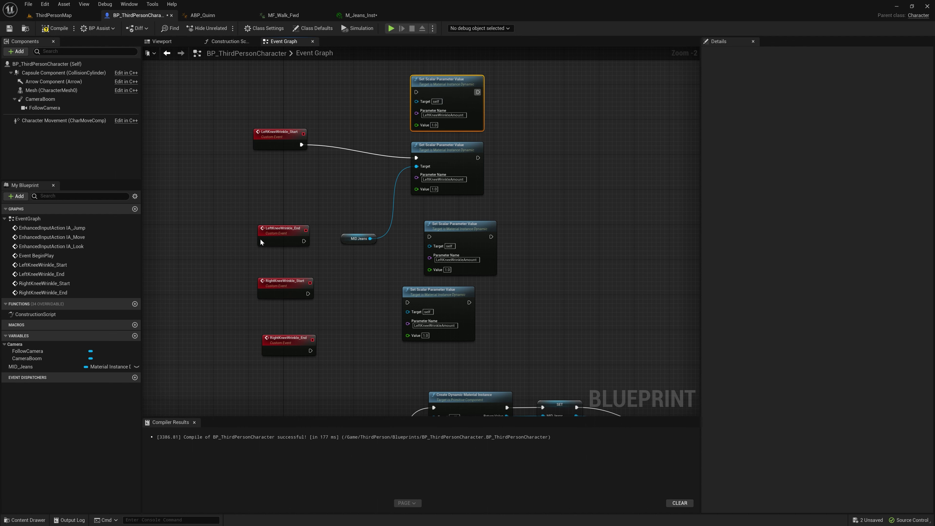
Step: Line up the four knee wrinkle events alongside the parameter nodes
drag(280, 142, 275, 85)
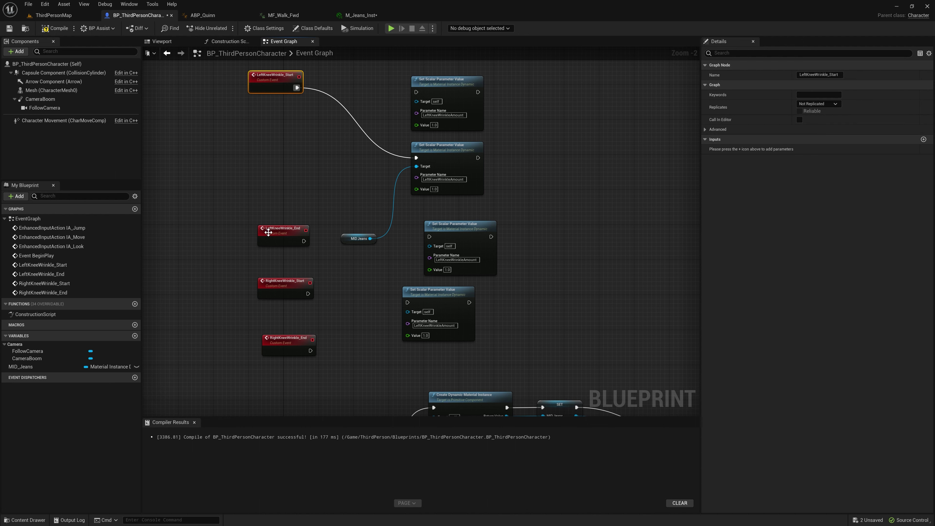
drag(268, 232, 265, 145)
drag(277, 291, 273, 225)
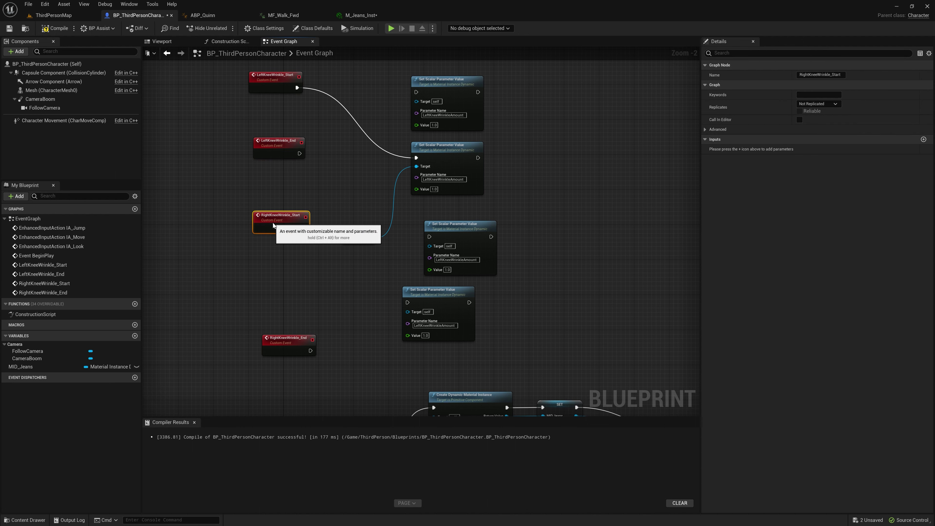
drag(276, 342, 272, 276)
right_drag(354, 260, 305, 289)
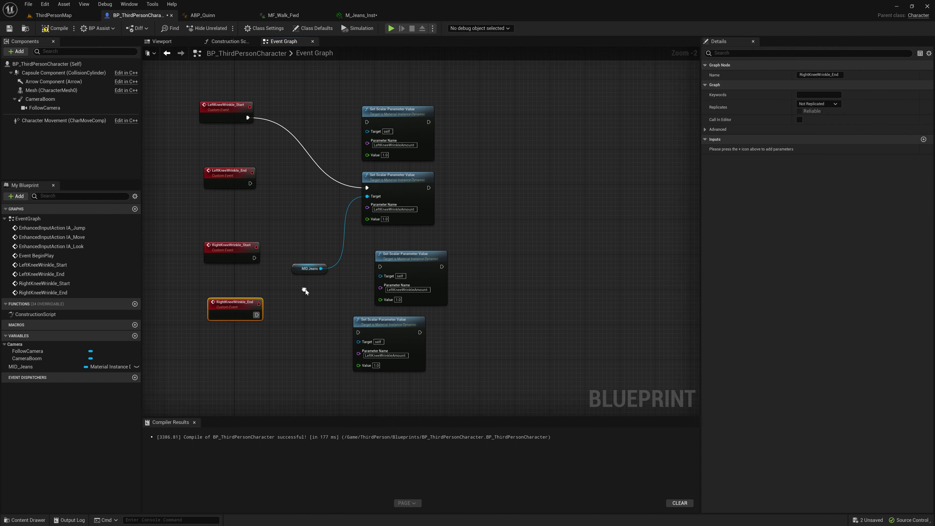
drag(392, 244, 369, 230)
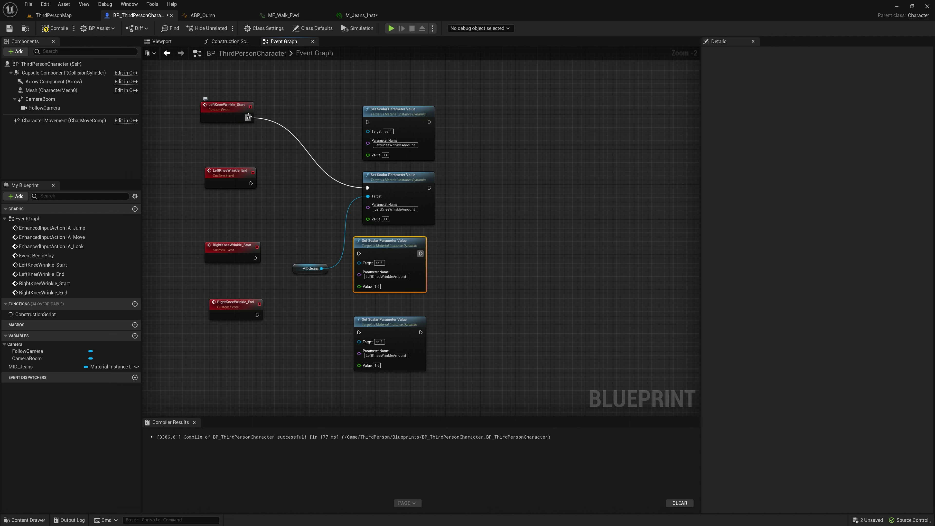
Step: Wire LeftKneeWrinkle_Start/End to the first two nodes, second at 0.0, and connect MID Jeans targets
ctrl+drag(248, 118, 368, 121)
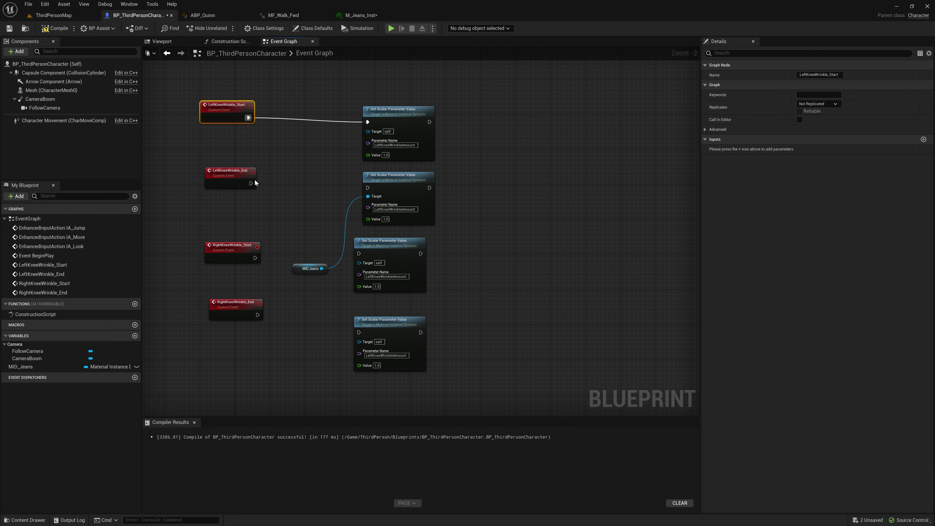
drag(250, 183, 367, 188)
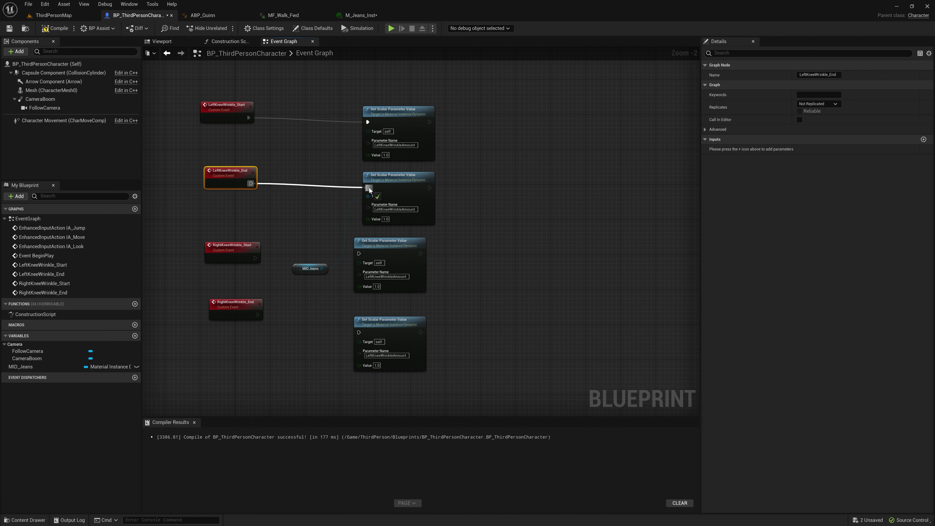
click(383, 220)
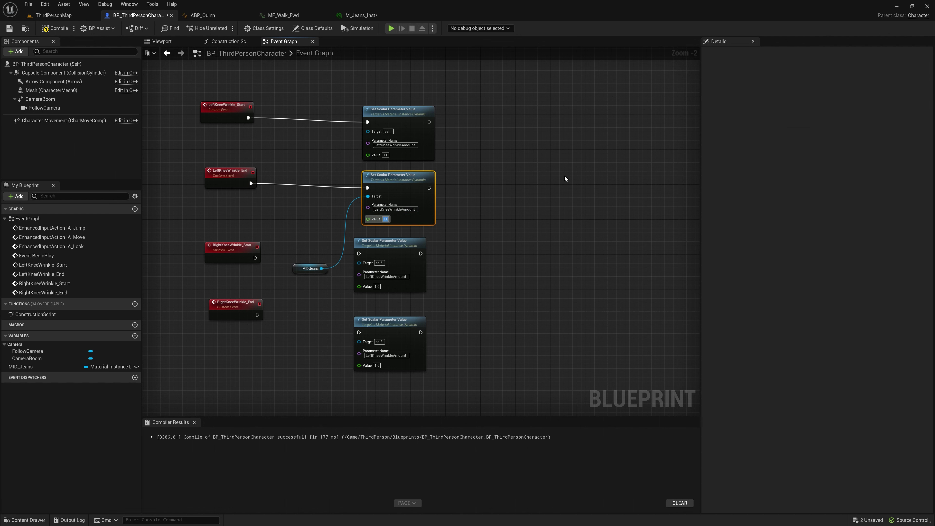
click(316, 270)
drag(321, 269, 368, 131)
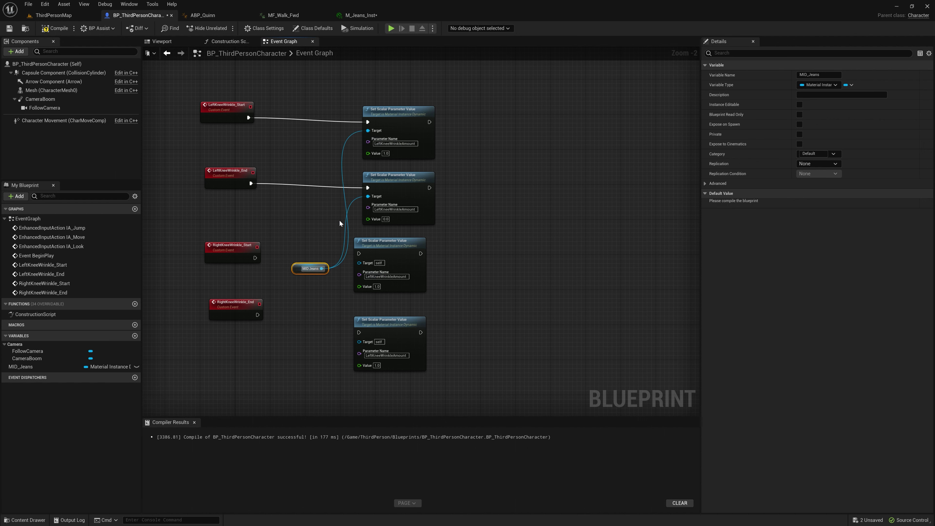
drag(321, 269, 359, 341)
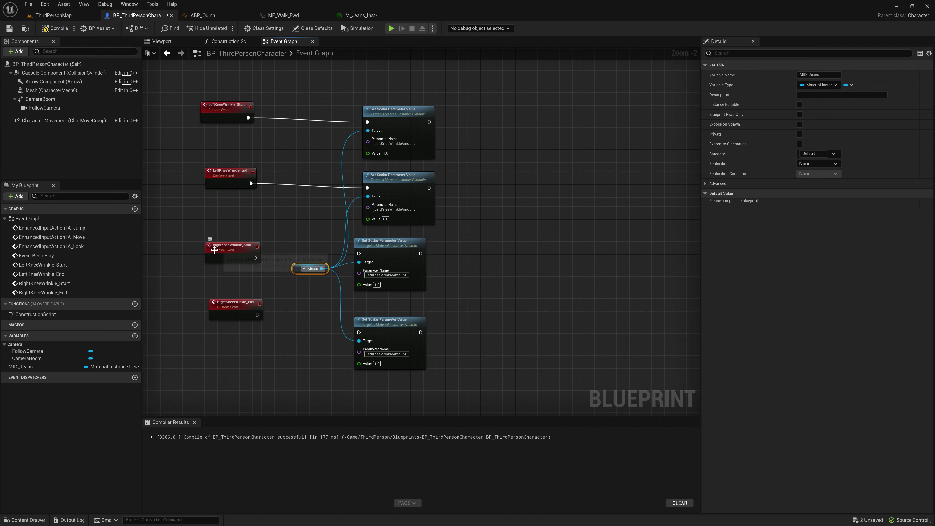
Step: Rename the third and fourth nodes to RightKneeWrinkleAmount and wire RightKneeWrinkle_Start/End into them
click(386, 275)
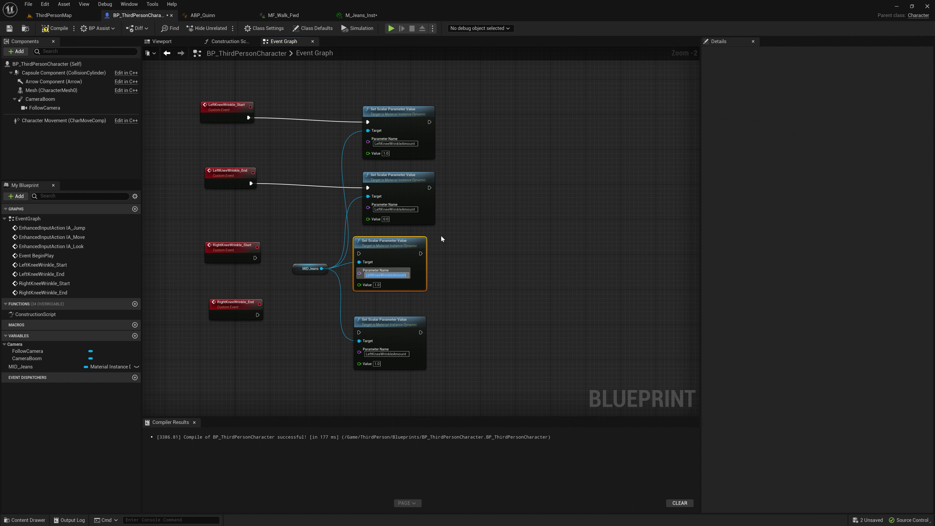
key(Home)
key(Delete)
key(Delete)
key(Delete)
text(Righ)
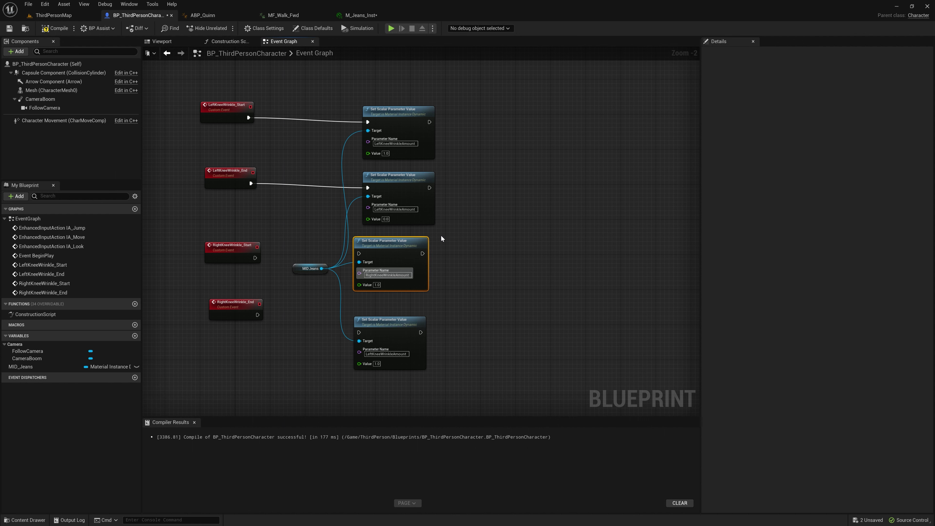
click(385, 353)
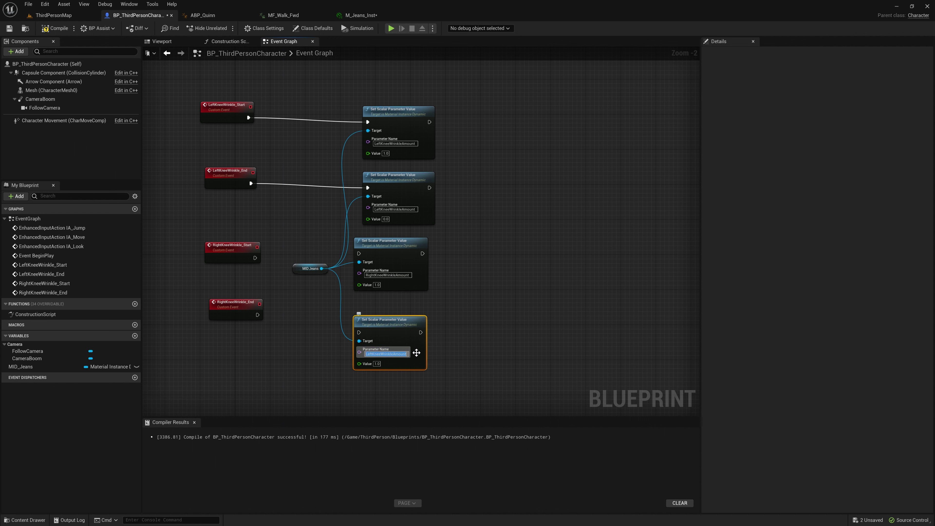
key(BackSpace)
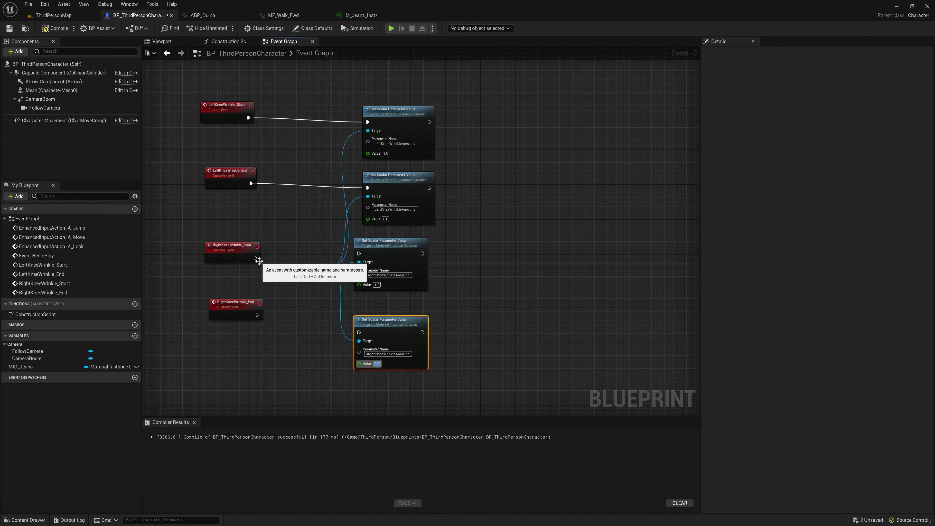
drag(255, 257, 358, 254)
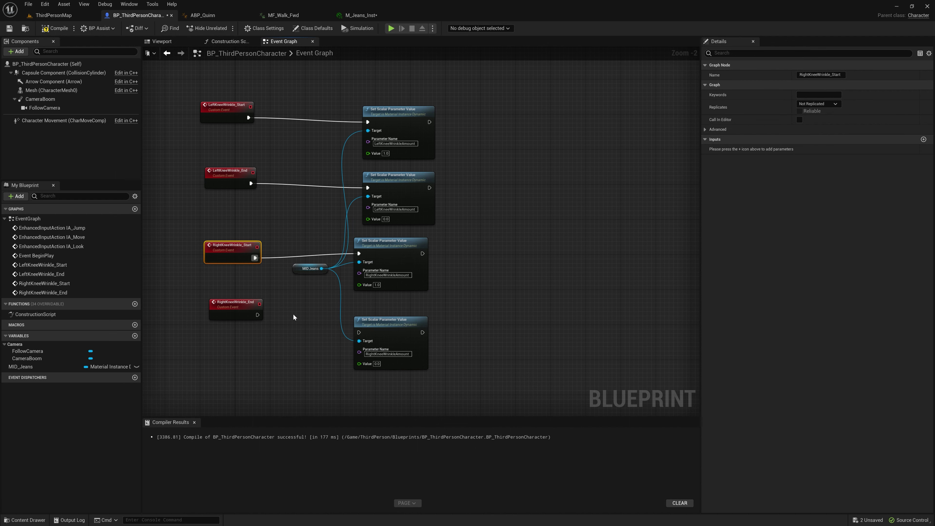
drag(258, 315, 360, 333)
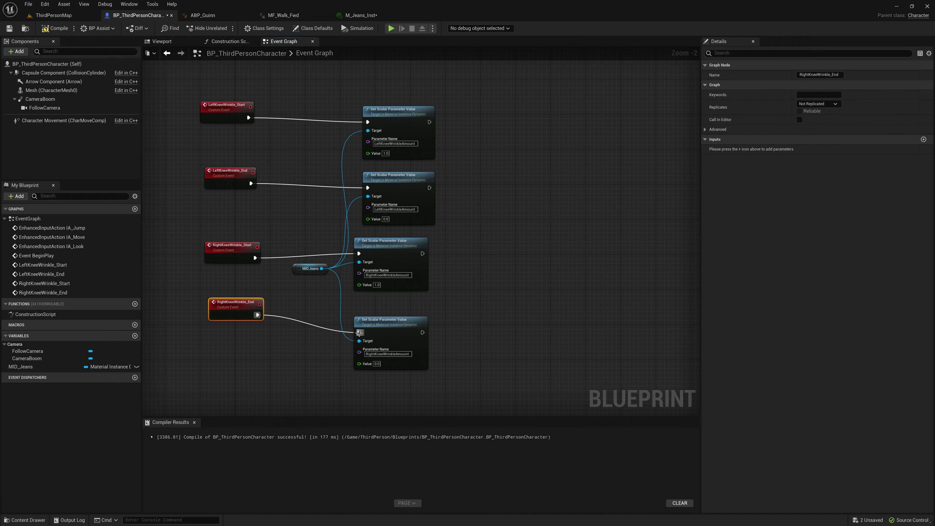
Step: Connect the Mesh getter to Create Dynamic Material Instance's Target so BP_ThirdPersonCharacter compiles cleanly
click(57, 29)
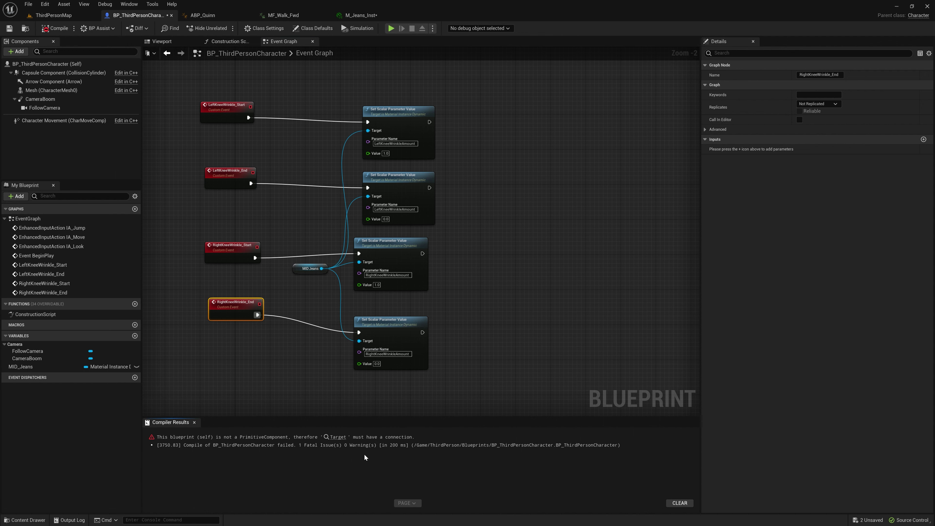
click(338, 437)
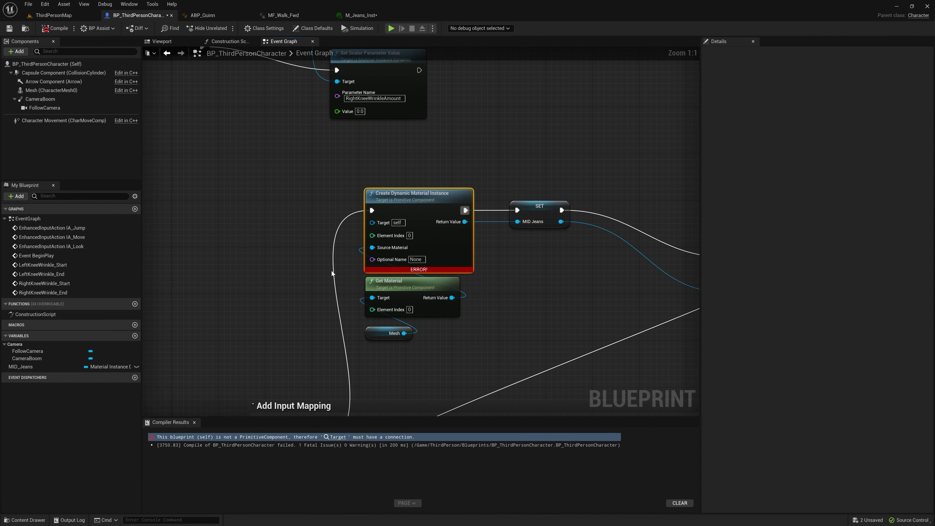
right_drag(331, 273, 360, 234)
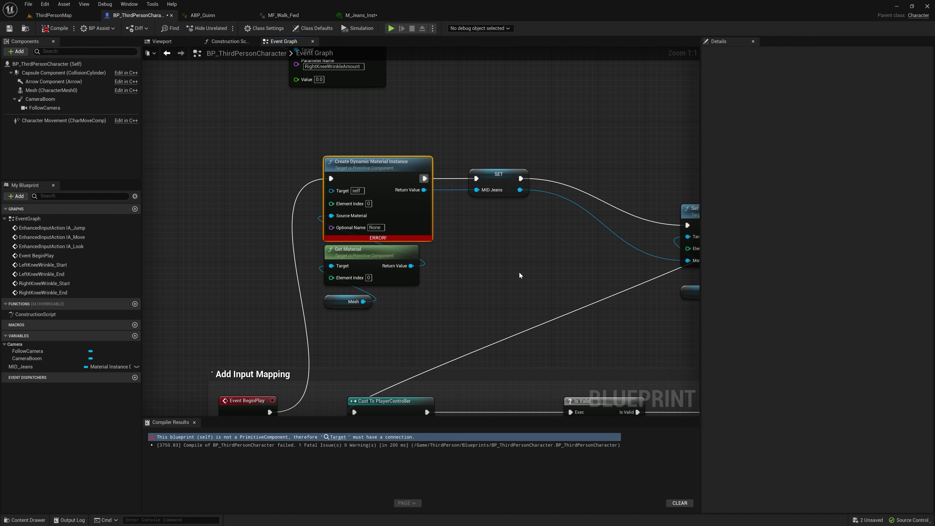
right_drag(519, 274, 479, 241)
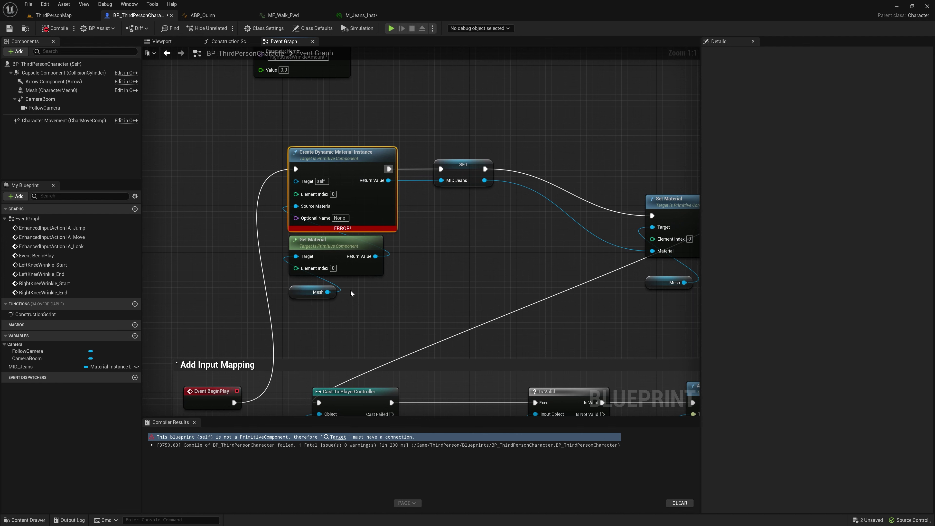
drag(328, 291, 304, 180)
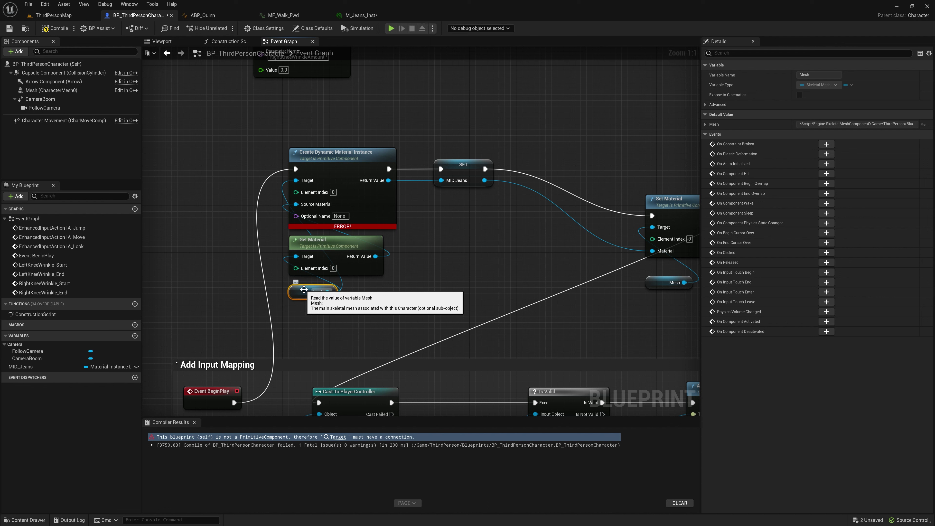
drag(305, 293, 200, 228)
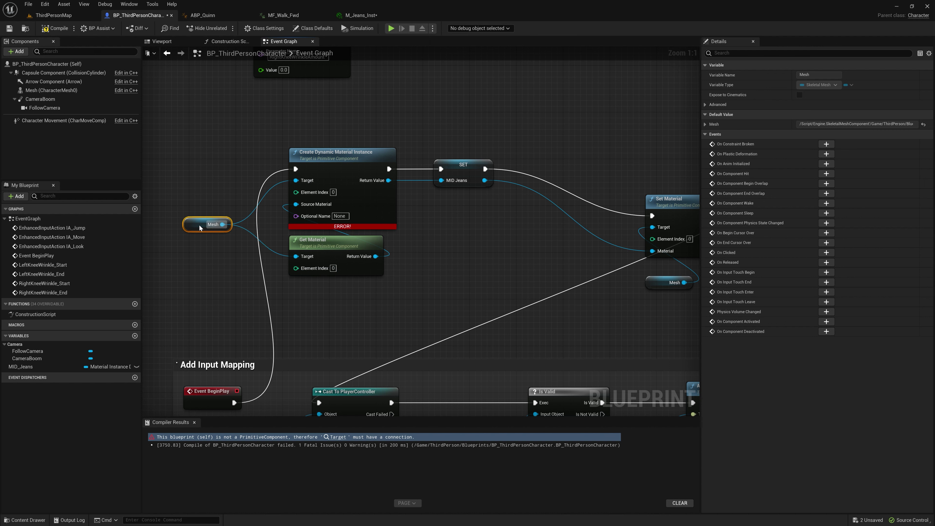
click(54, 28)
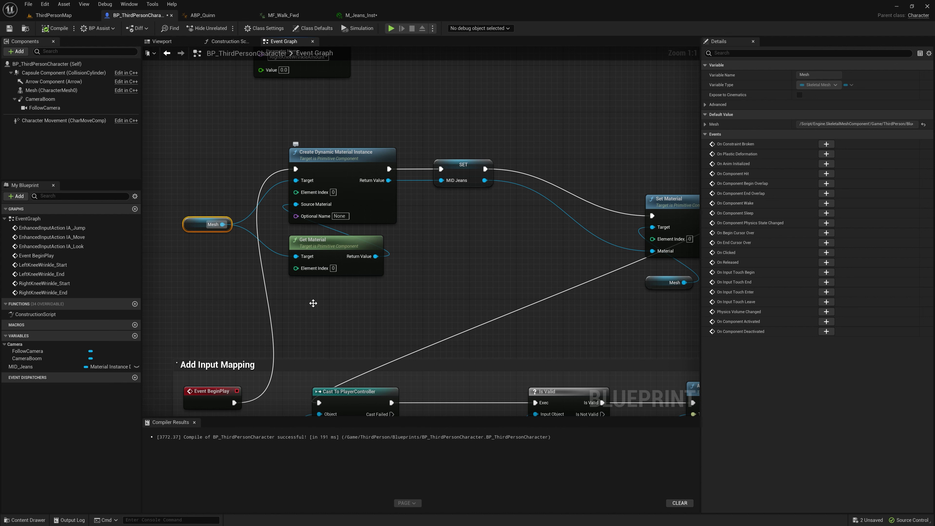
right_drag(313, 304, 455, 296)
scroll(469, 312, down, 2)
scroll(456, 296, down, 2)
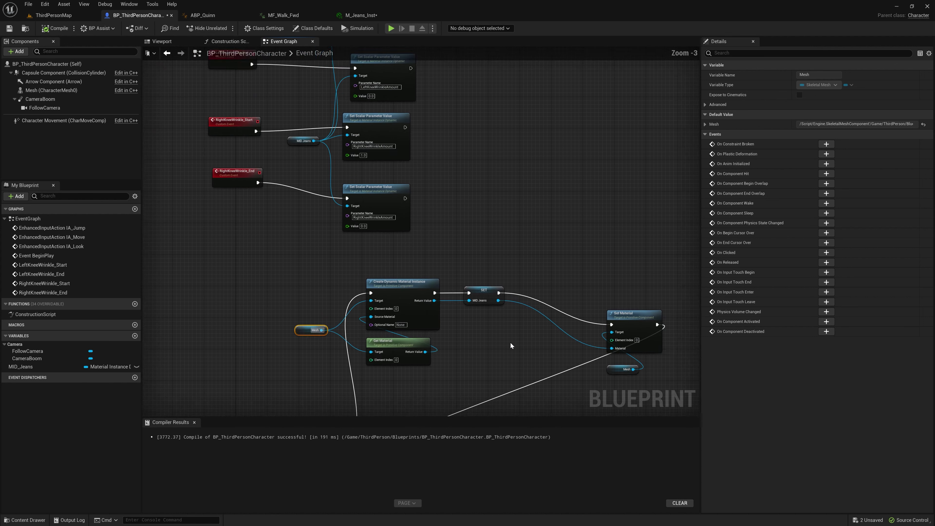
Step: Save the character Blueprint and bring ABP_Quinn's left-knee notify events into view
click(13, 29)
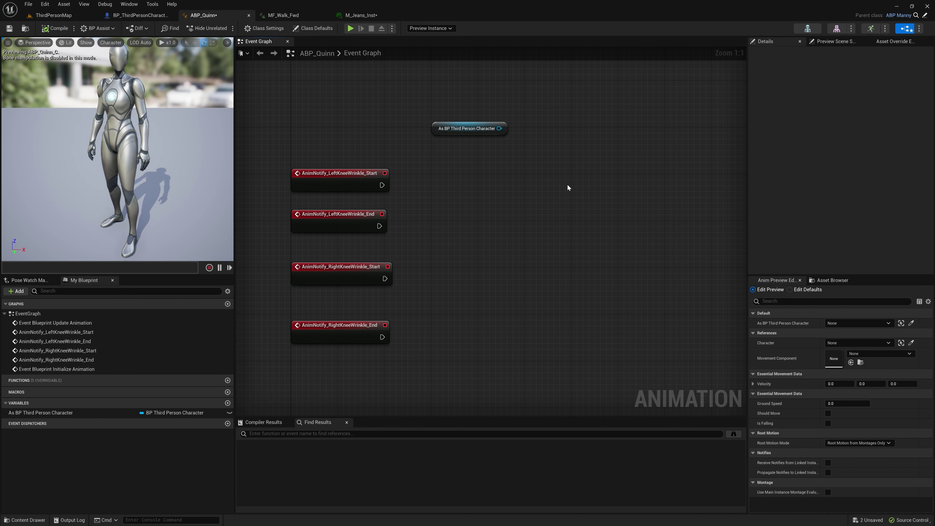
right_drag(521, 161, 445, 190)
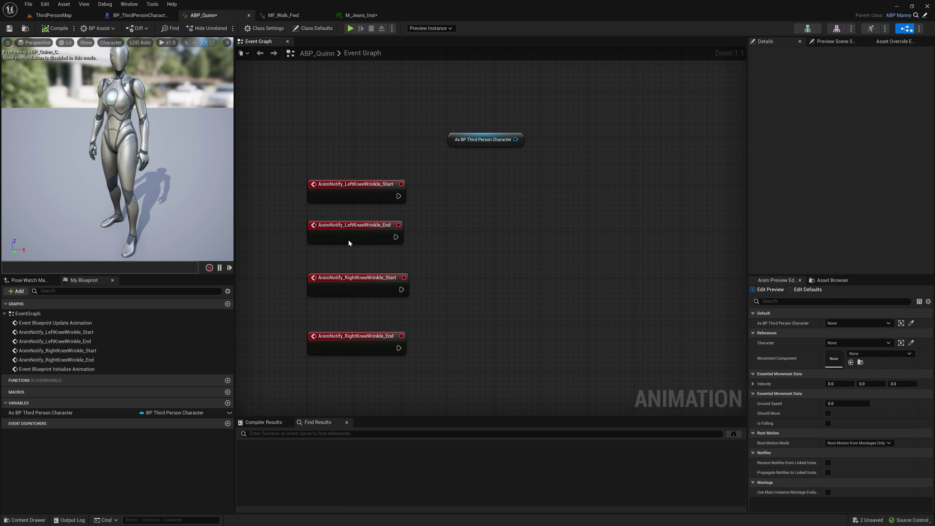
right_drag(292, 197, 279, 196)
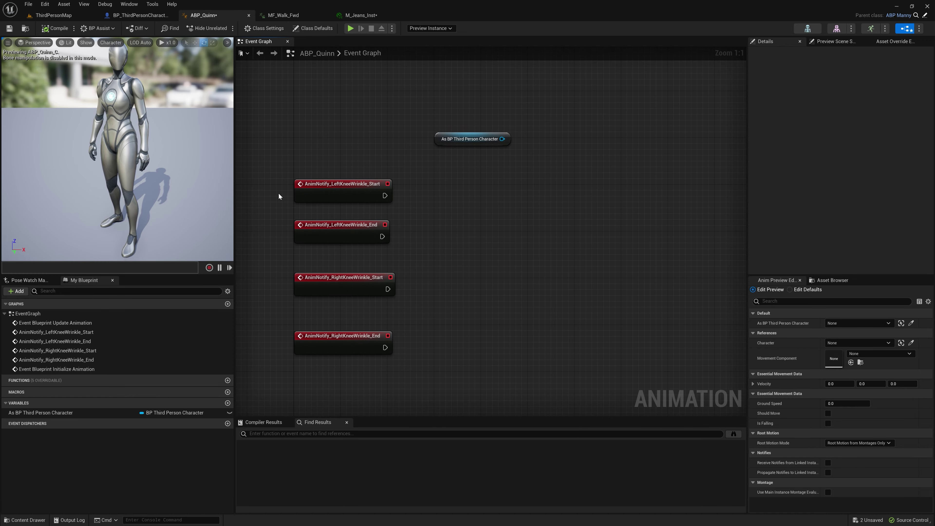
right_drag(470, 190, 447, 174)
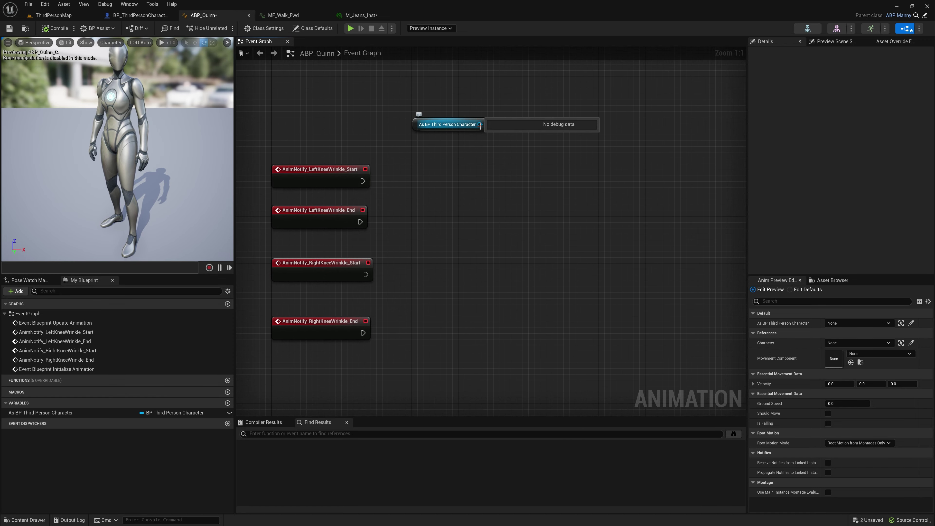
Step: Call Left Knee Wrinkle Start on the character from the left-knee start notify
drag(480, 125, 526, 132)
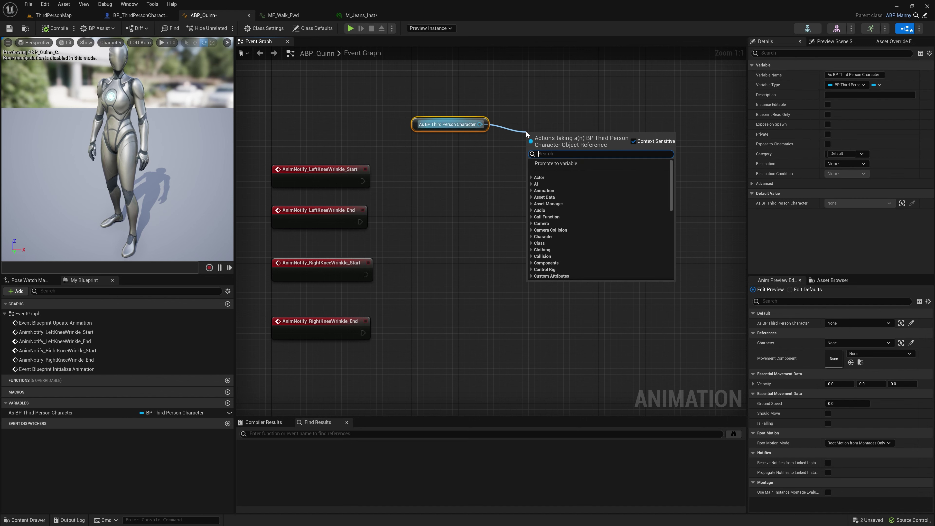
text(wrink)
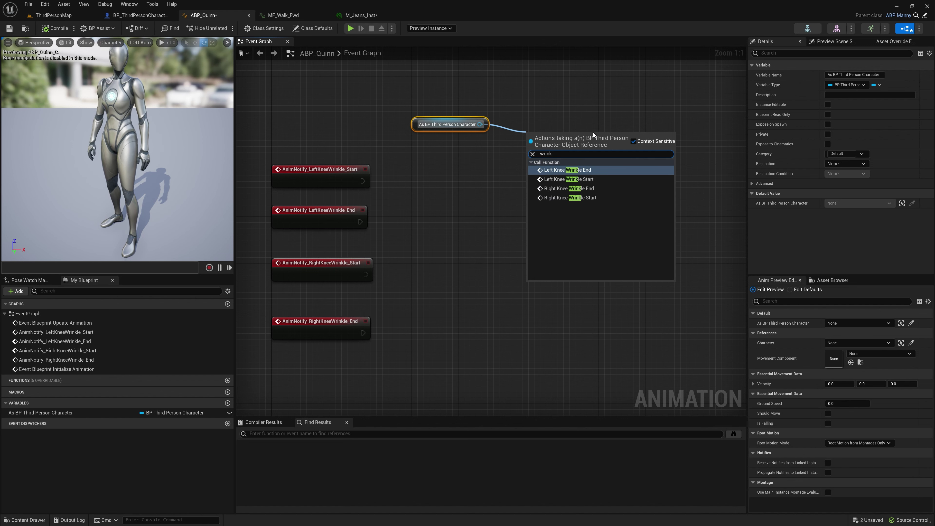
click(570, 179)
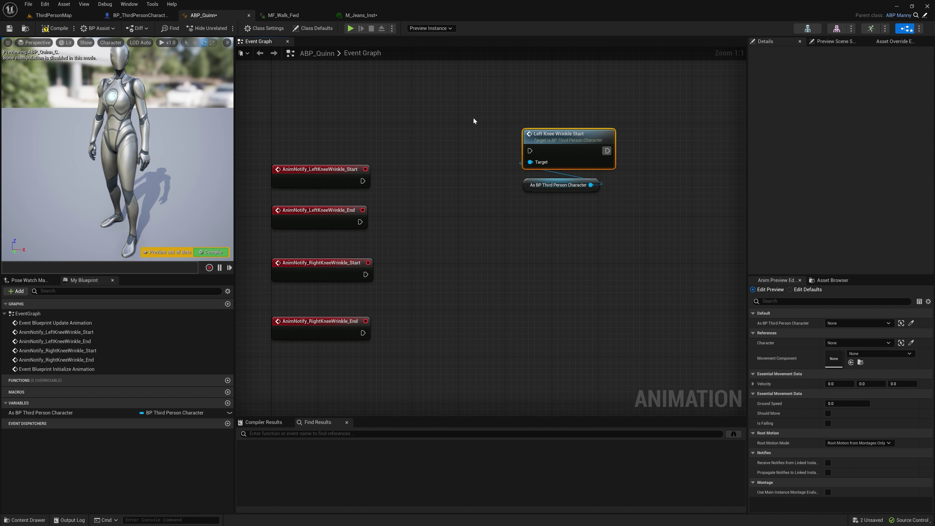
drag(362, 181, 529, 150)
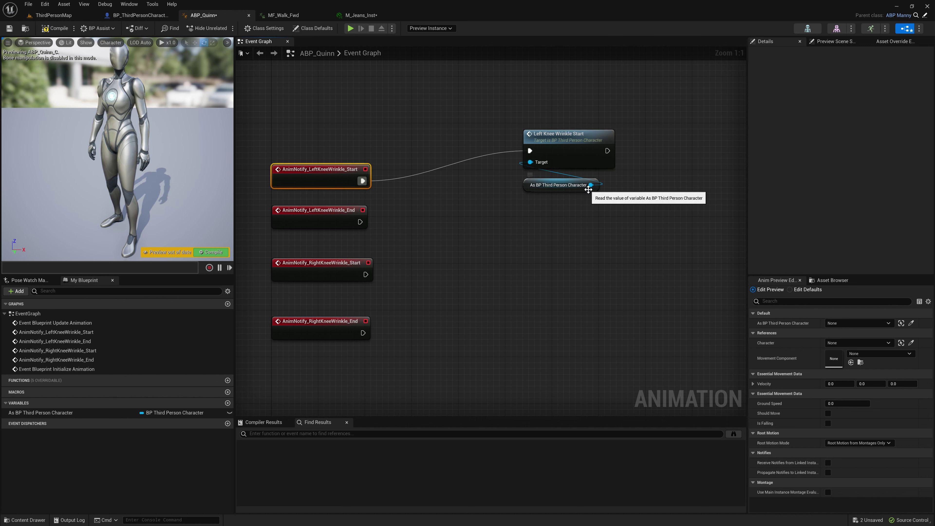
Step: Call Left Knee Wrinkle End from the left-knee end notify and feed in the character reference
drag(590, 185, 611, 208)
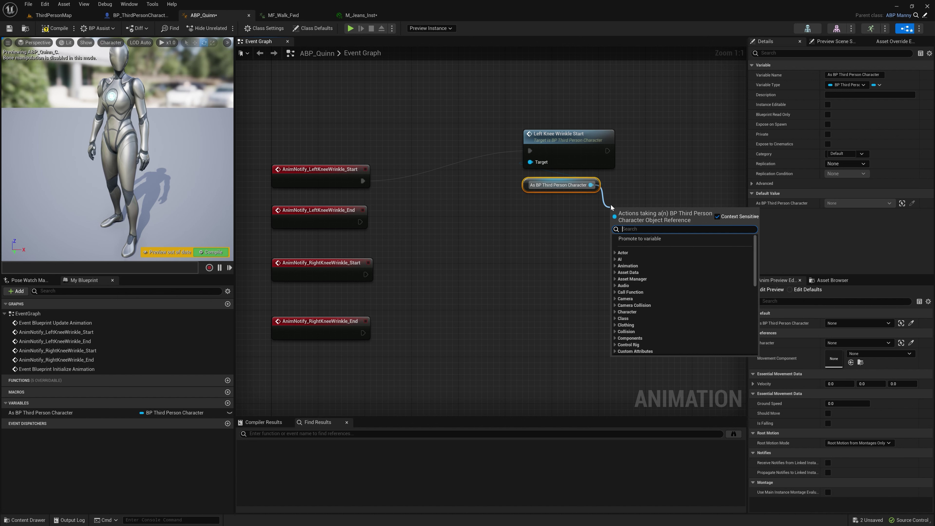
text(left)
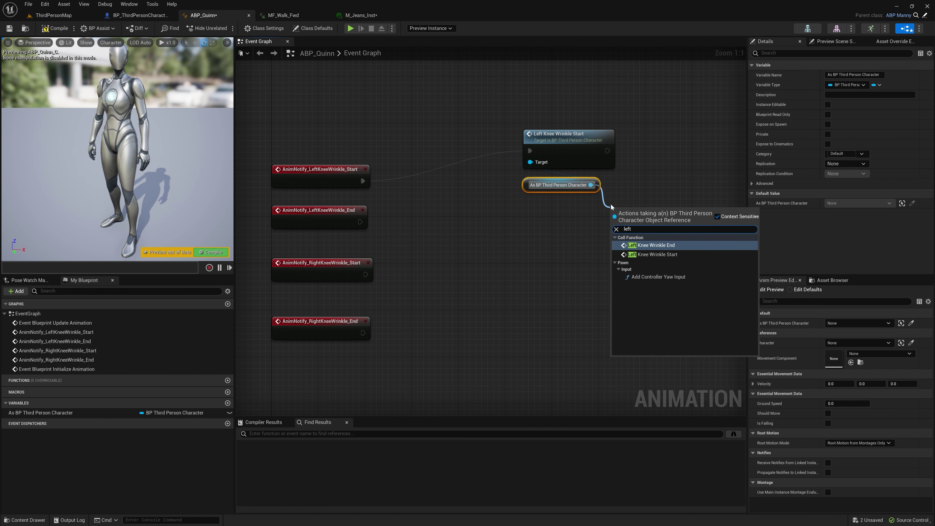
key(Return)
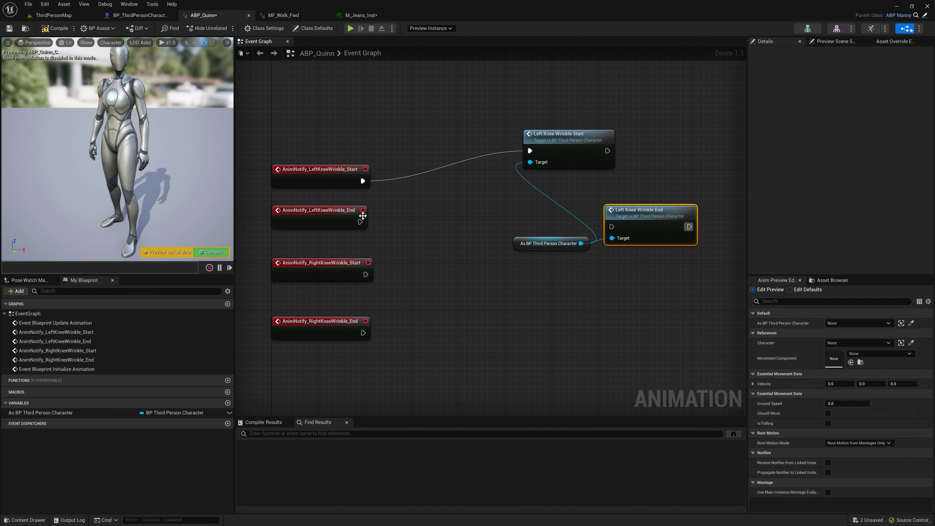
drag(360, 222, 613, 227)
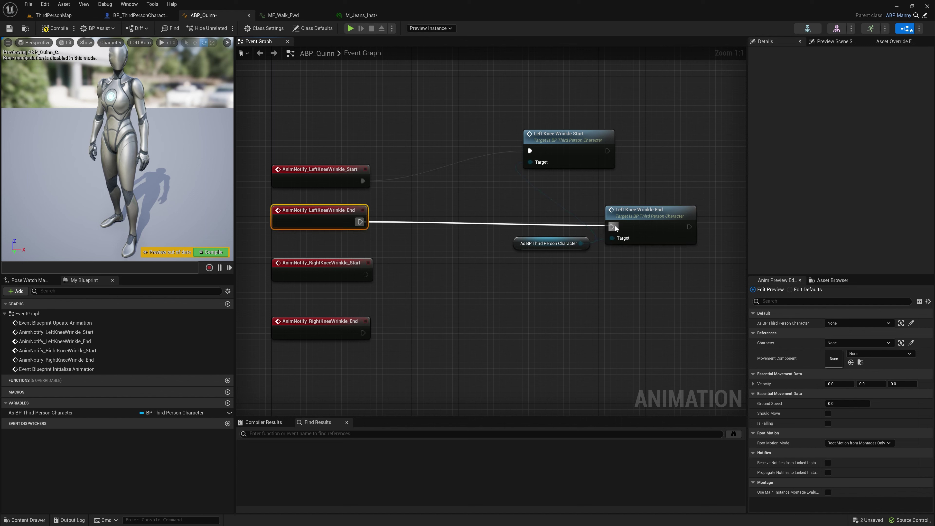
drag(530, 162, 544, 243)
drag(580, 243, 588, 291)
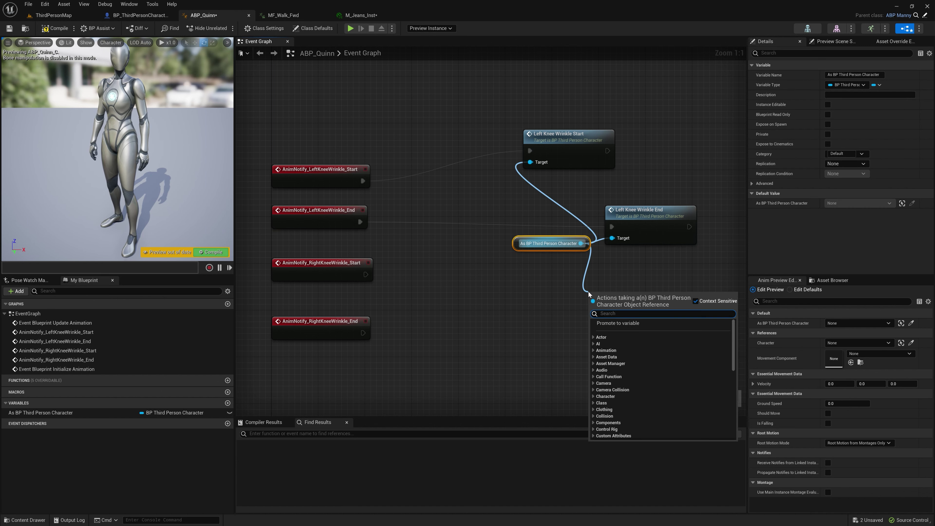
Step: Add a Right Knee Wrinkle Start call and wire it to the right-knee start notify
text(right)
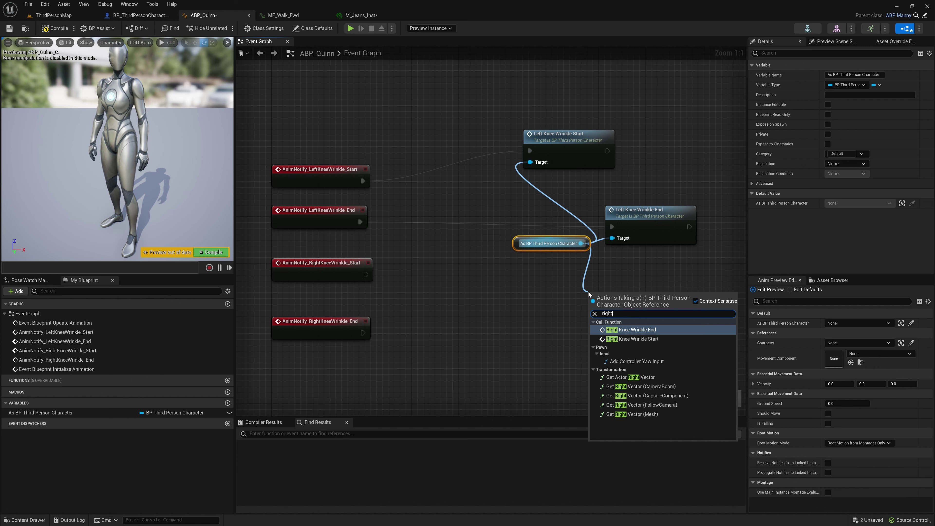
key(Down)
key(Return)
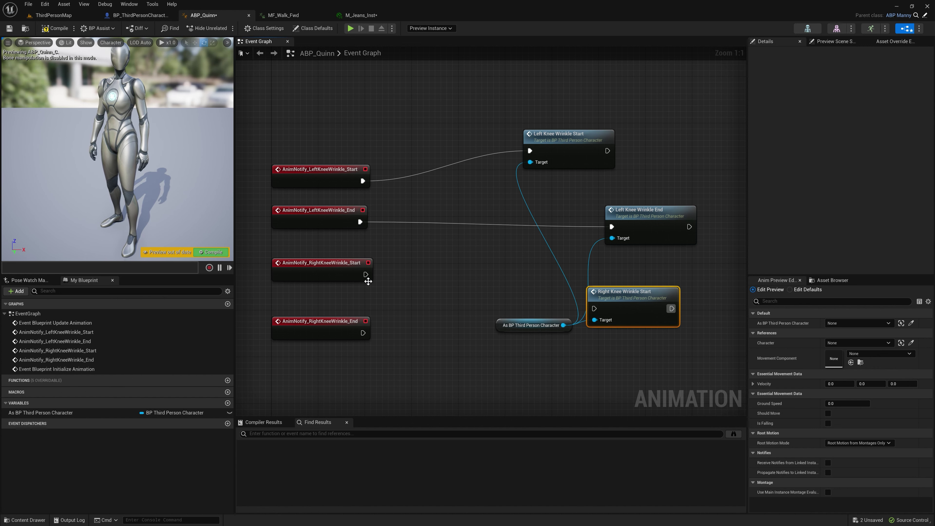
drag(366, 275, 576, 357)
Step: Add a Right Knee Wrinkle End call and connect the AnimNotify_RightKneeWrinkle_End event to it
text(rightk)
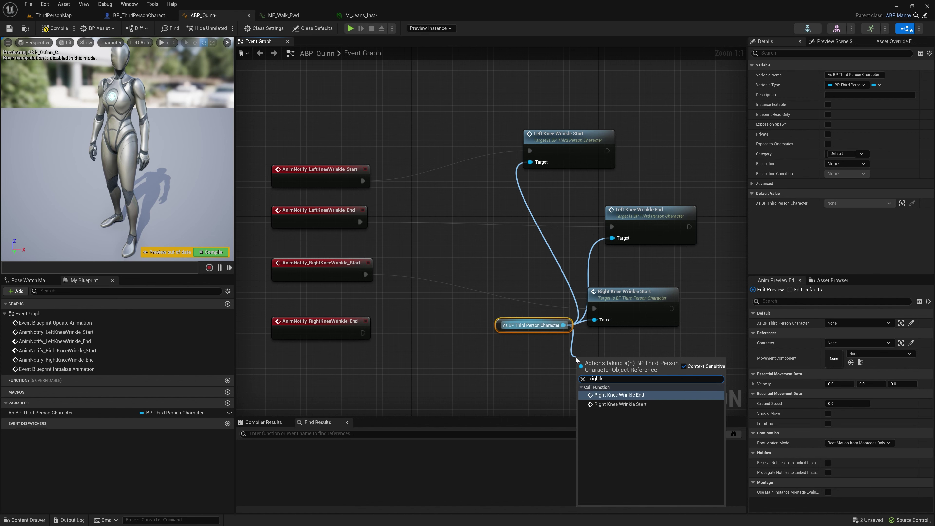
key(Return)
right_drag(400, 328, 349, 220)
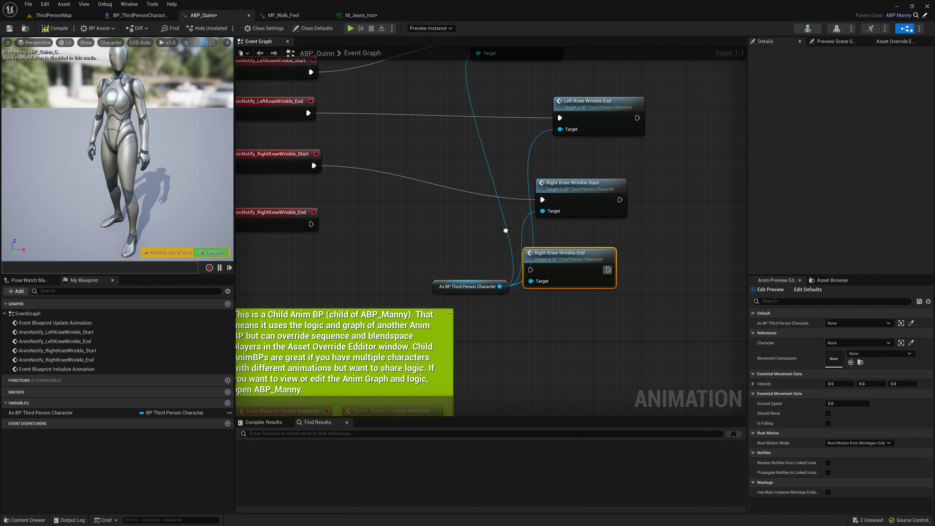
drag(311, 222, 531, 270)
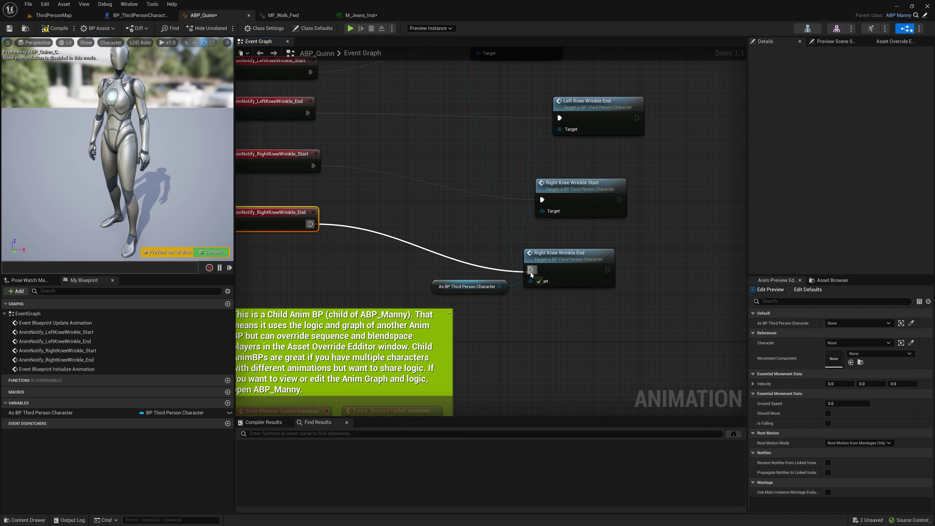
Step: Align all nine graph nodes, reposition the left-knee calls, compile ABP_Quinn, and start a play-test
scroll(434, 209, down, 2)
drag(302, 78, 698, 331)
key(f)
click(495, 206)
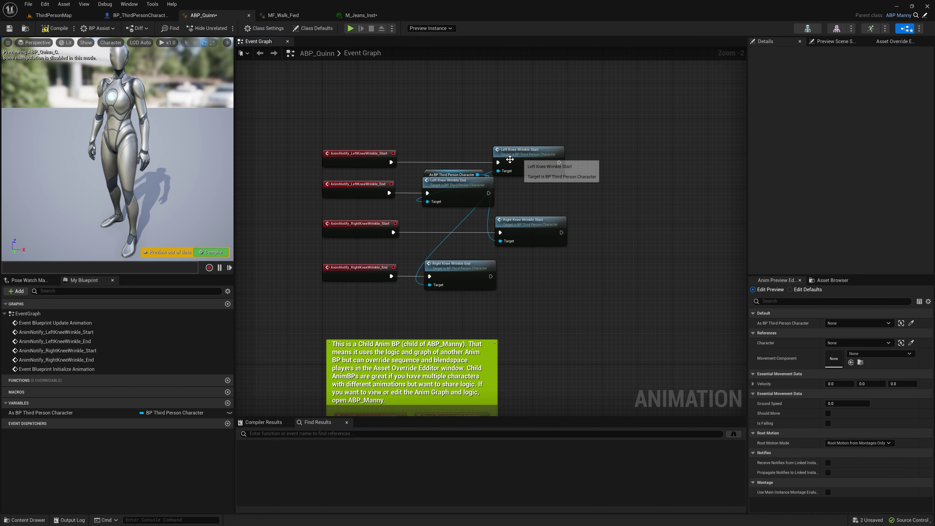
scroll(495, 192, up, 1)
scroll(496, 192, up, 1)
drag(533, 151, 558, 110)
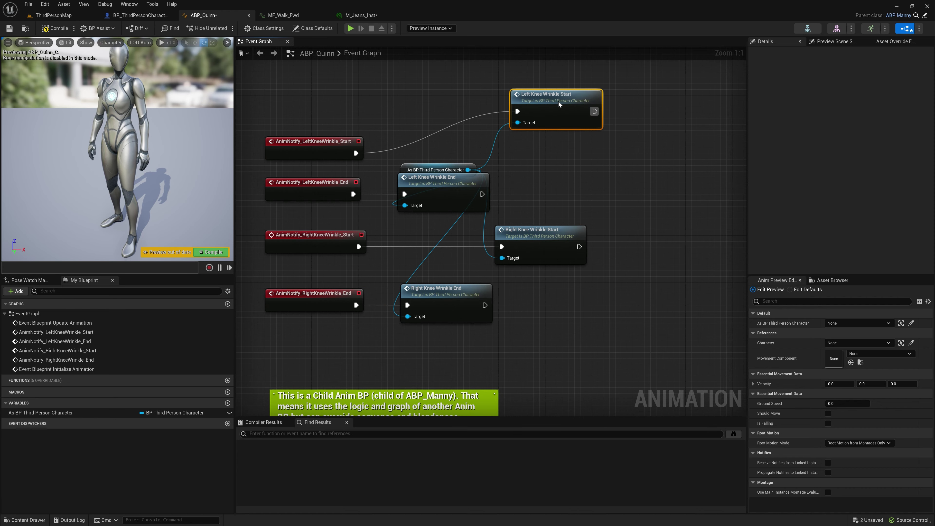
drag(451, 194, 439, 210)
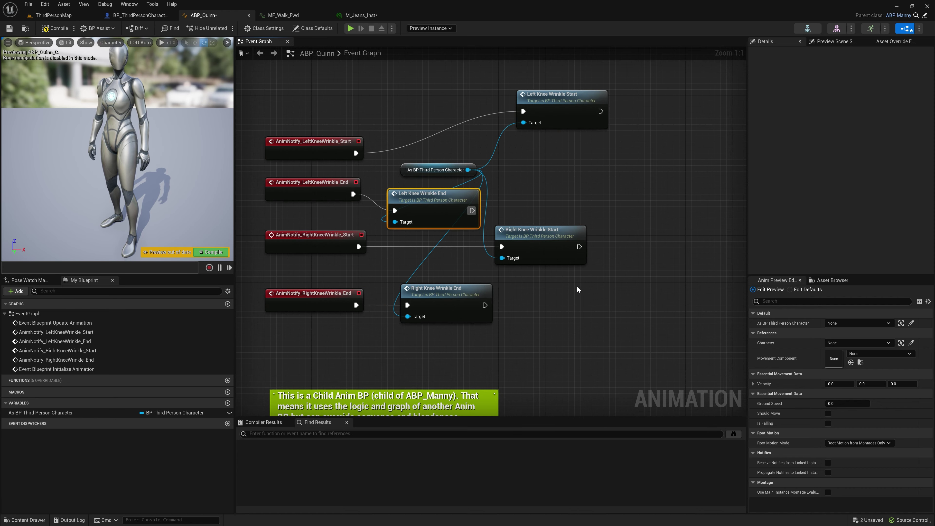
click(54, 29)
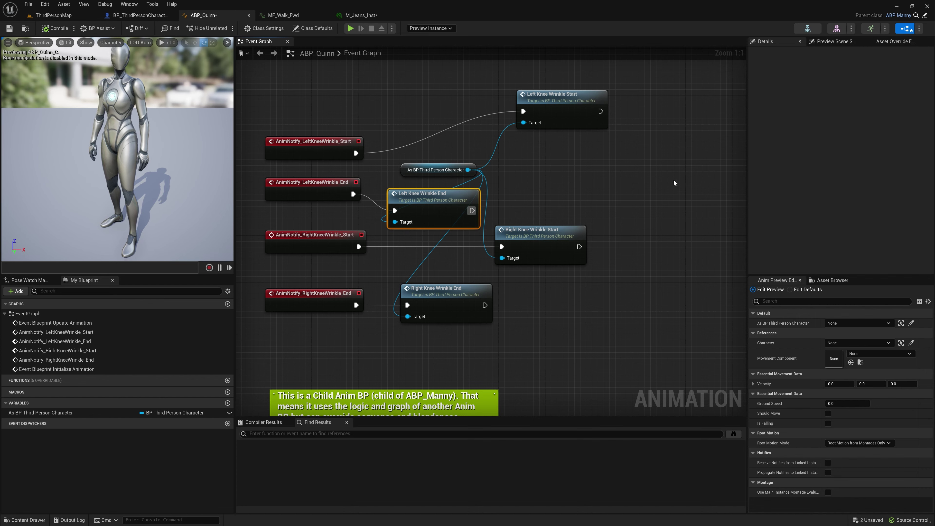
key(alt+p)
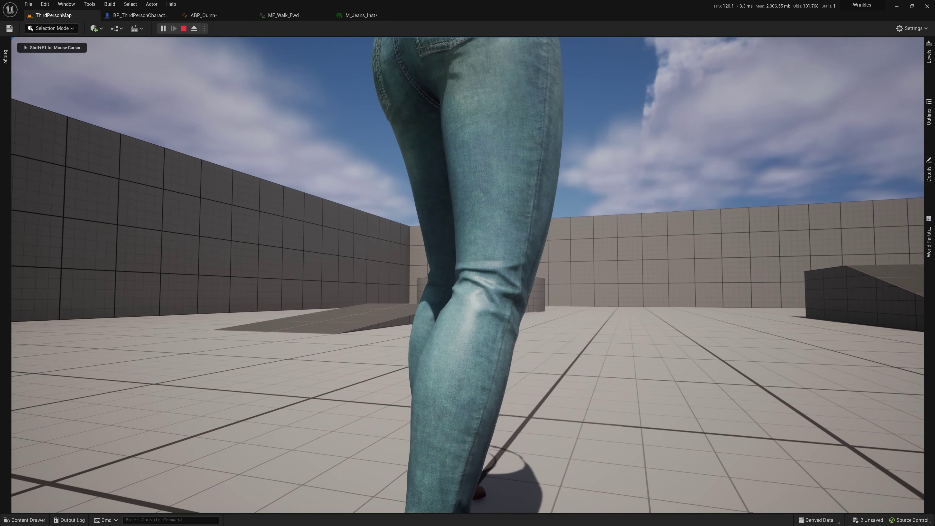
Step: Walk the character forward past the ramp and cylinder, then end the play-test
key(w)
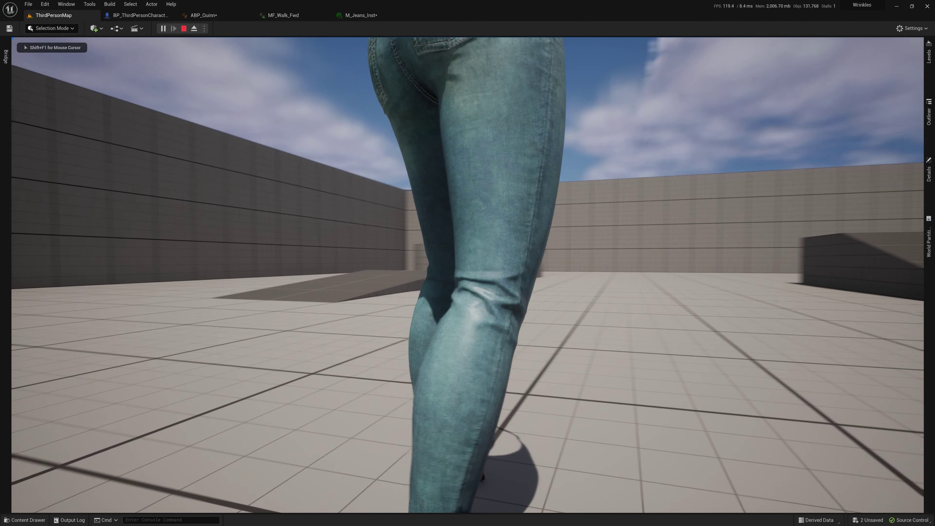
key(w)
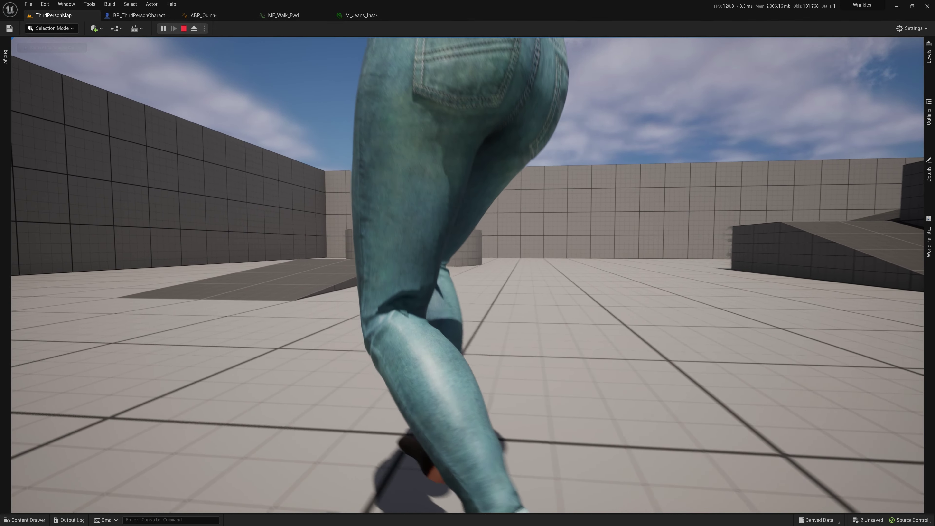
key(w)
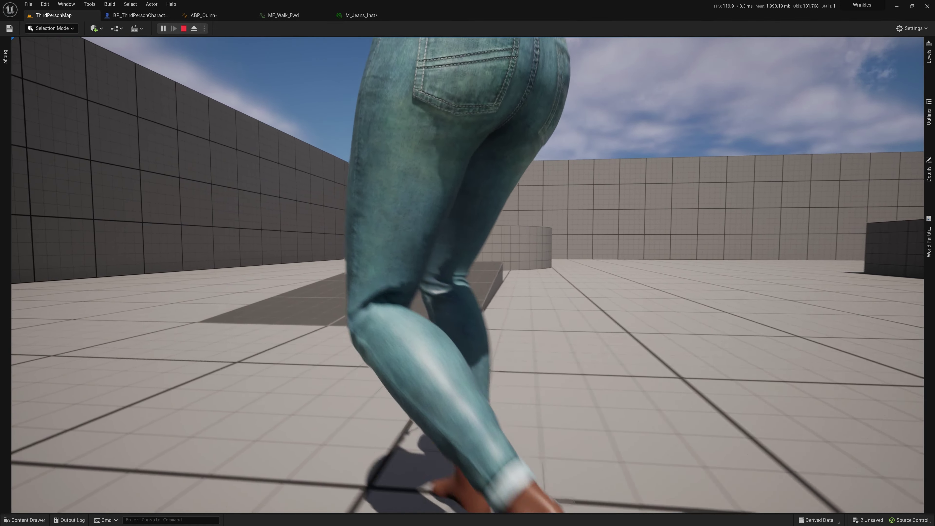
key(w)
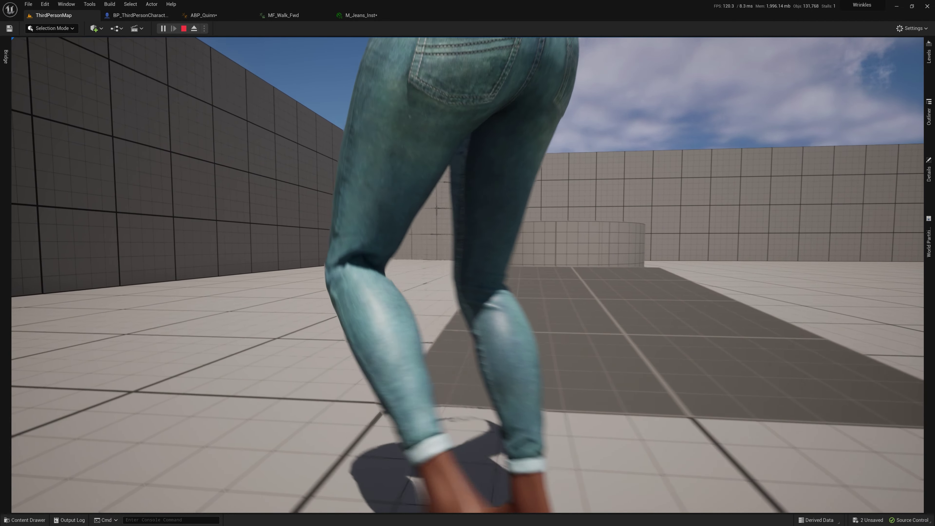
key(w)
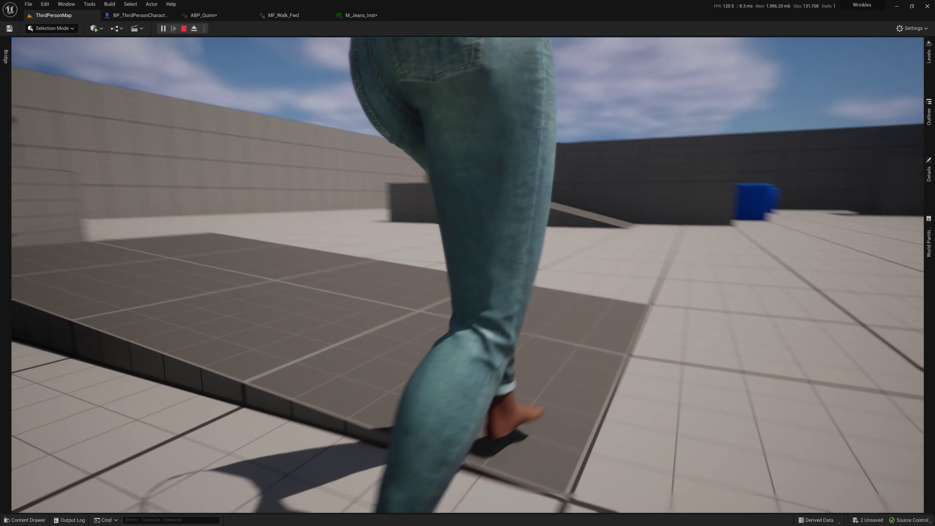
key(w)
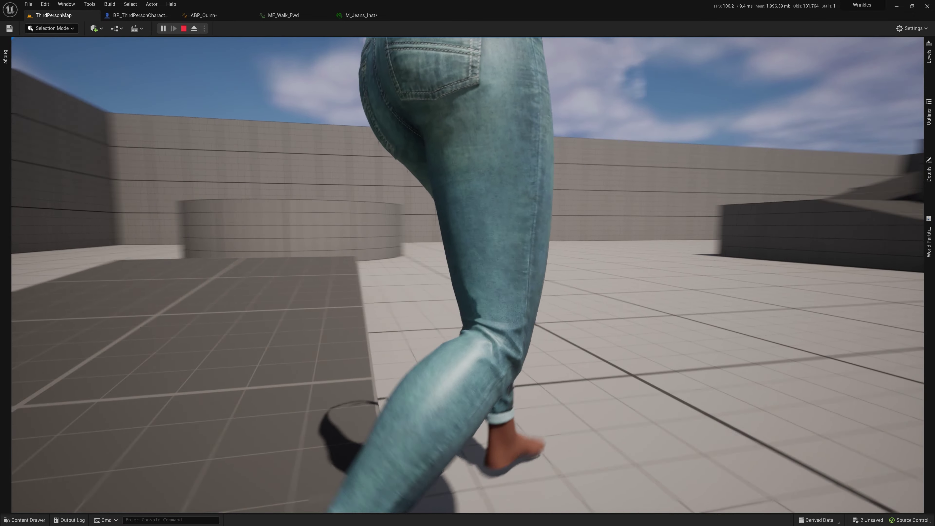
key(w)
key(Escape)
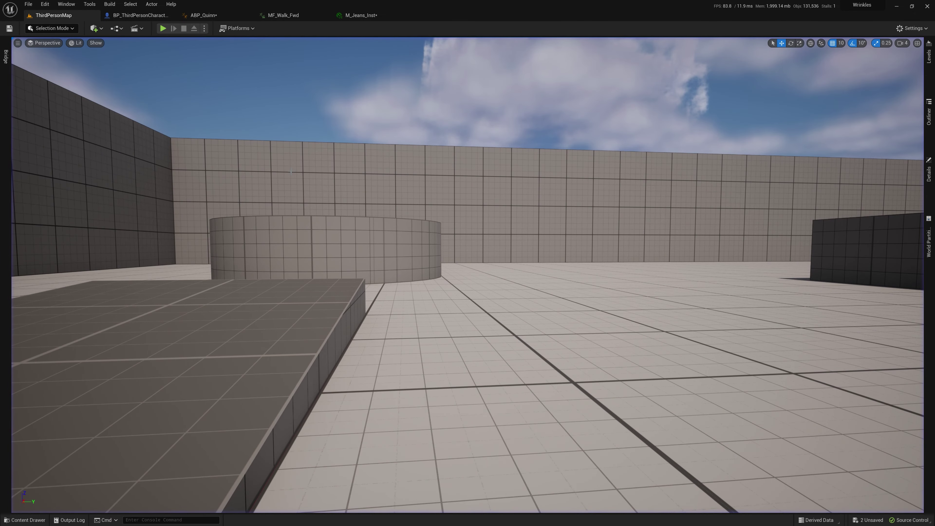
Step: Turn the view toward the dark walls and raise and swing the sun so shadows appear
right_drag(291, 172, 516, 173)
right_drag(308, 186, 368, 186)
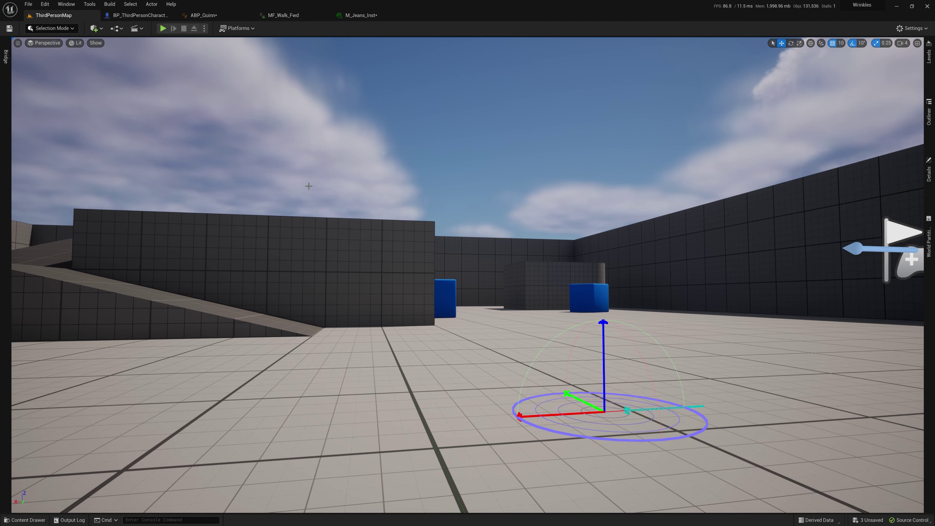
key(ctrl+l)
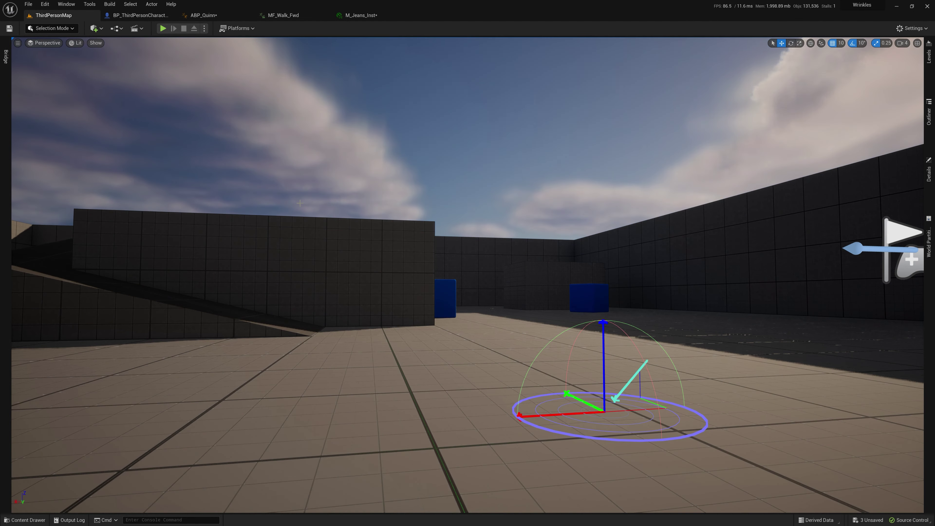
key(ctrl+l)
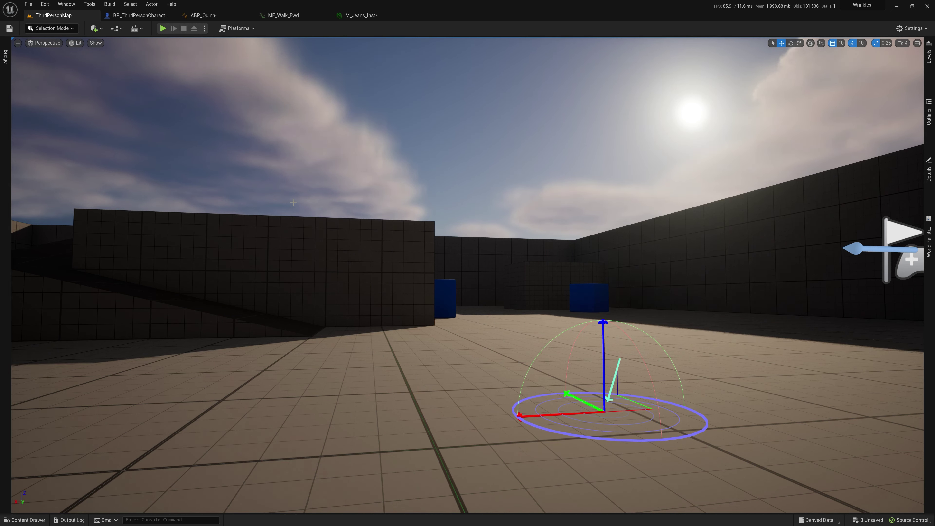
key(ctrl+l)
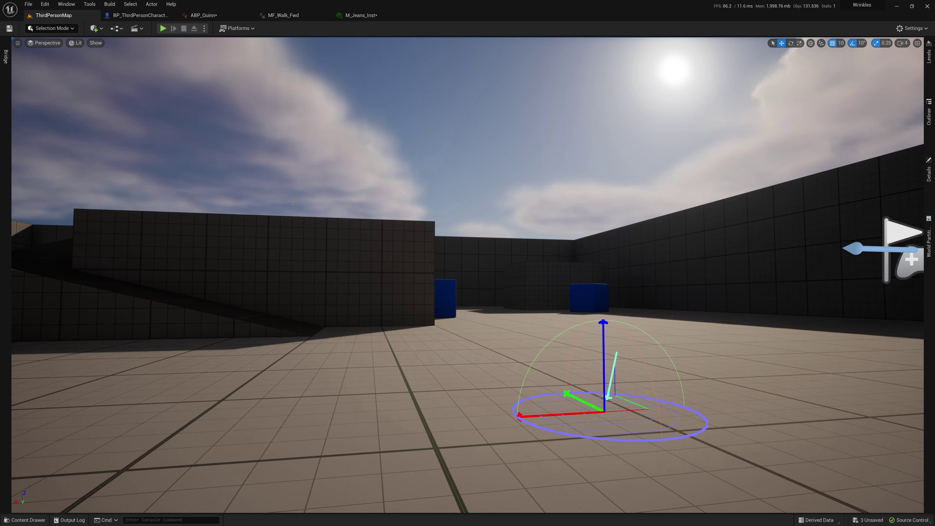
Step: Play-test the level, walking the character past the ramp and platform toward the curved and tiled walls
click(163, 28)
key(w)
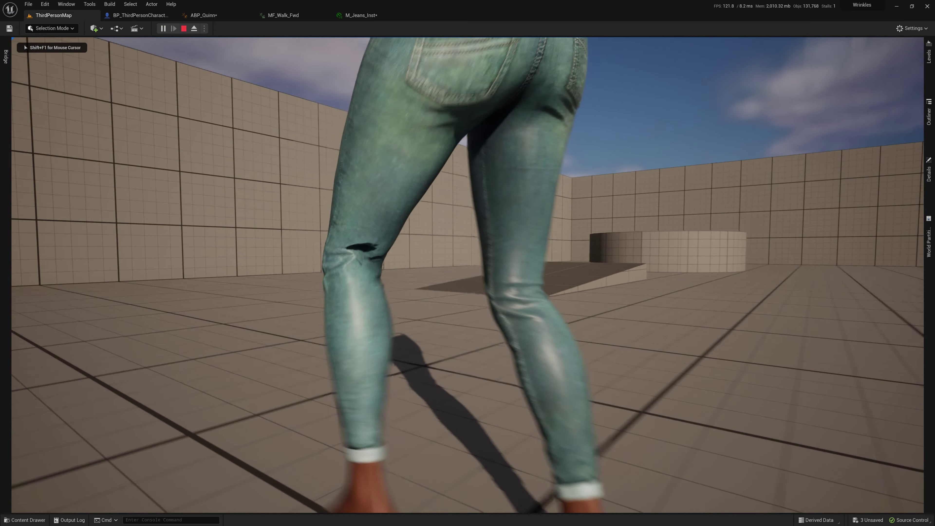
key(w)
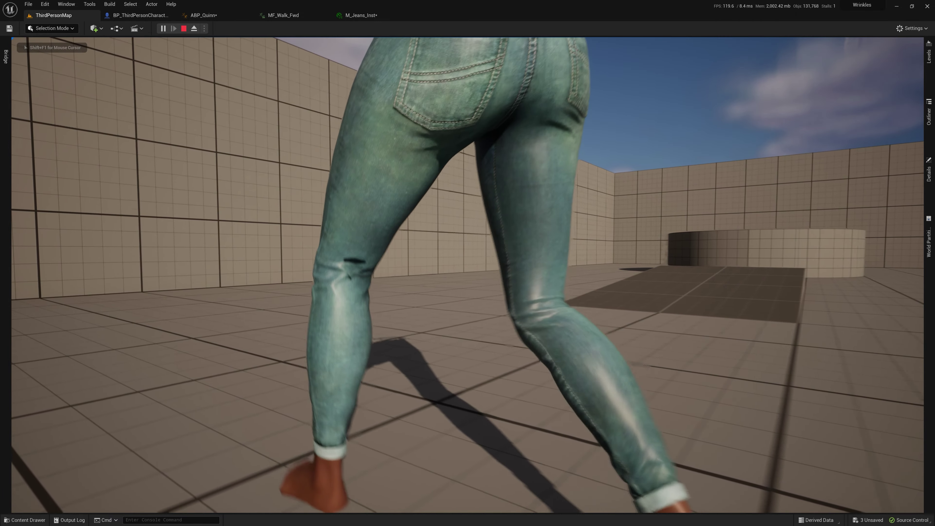
key(w)
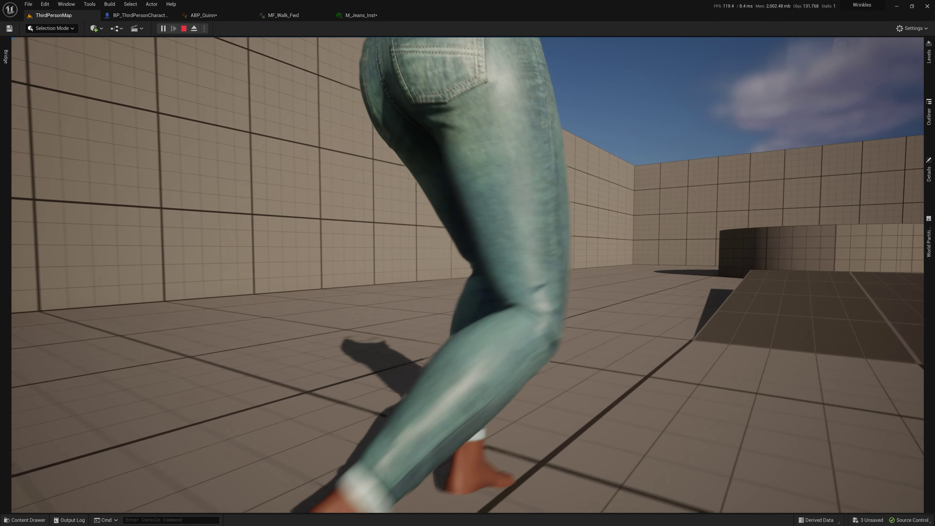
key(w)
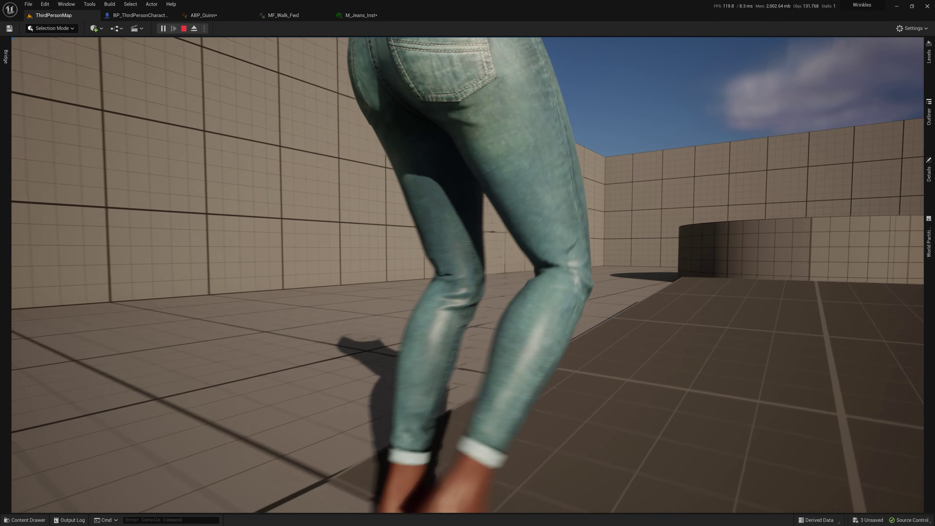
key(w)
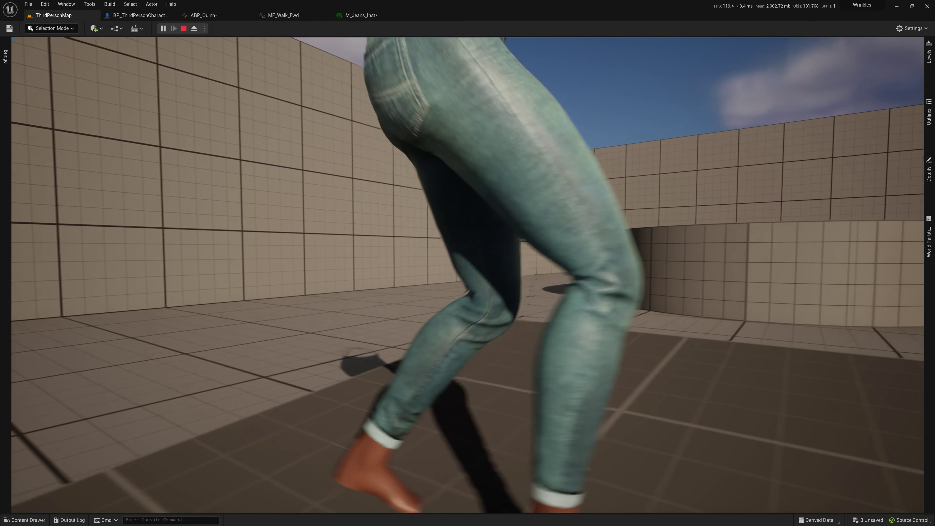
key(w)
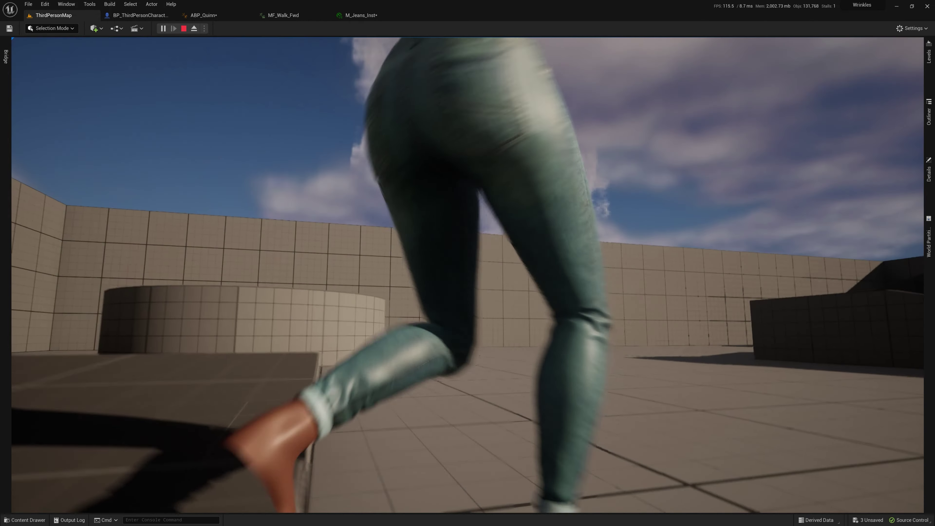
key(w)
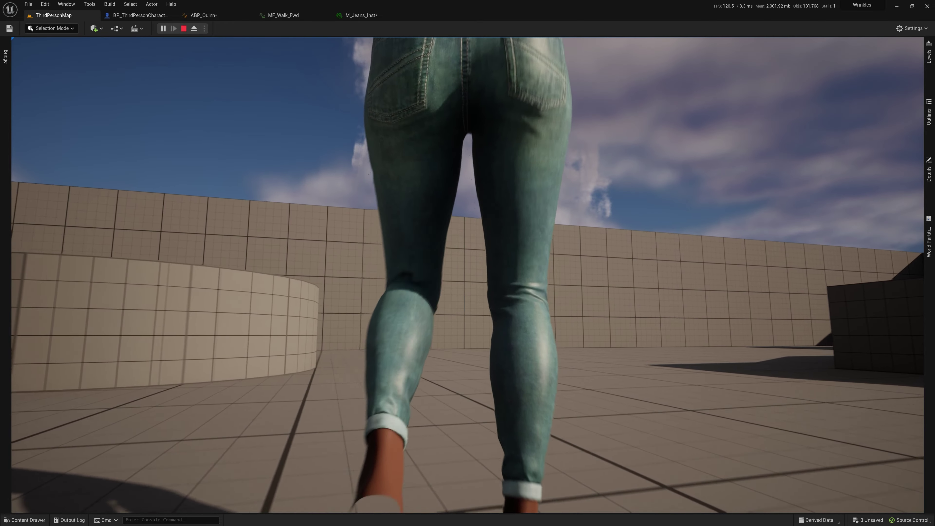
key(w)
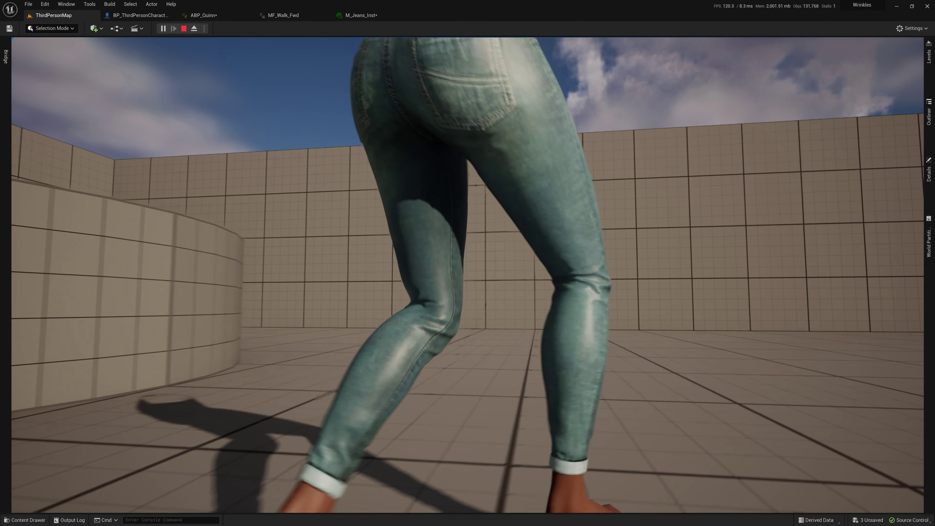
key(w)
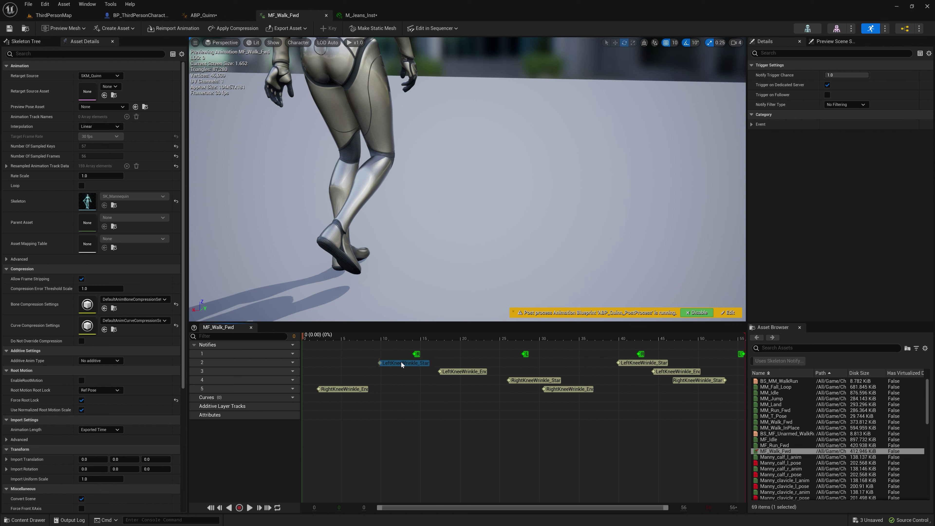
Step: Drag the left and right KneeWrinkle Start/End notifies to new frames, RightKneeWrinkle_End to frame 5
drag(399, 363, 396, 362)
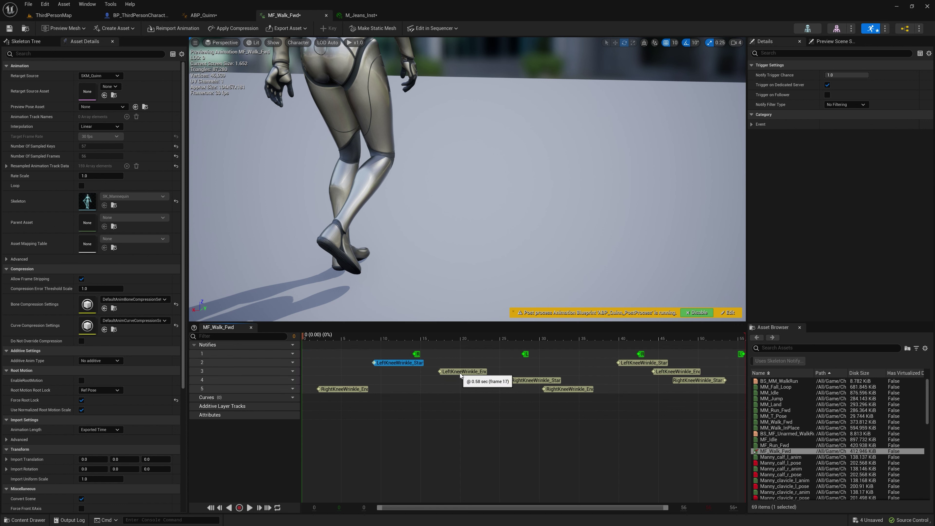
drag(460, 371, 506, 381)
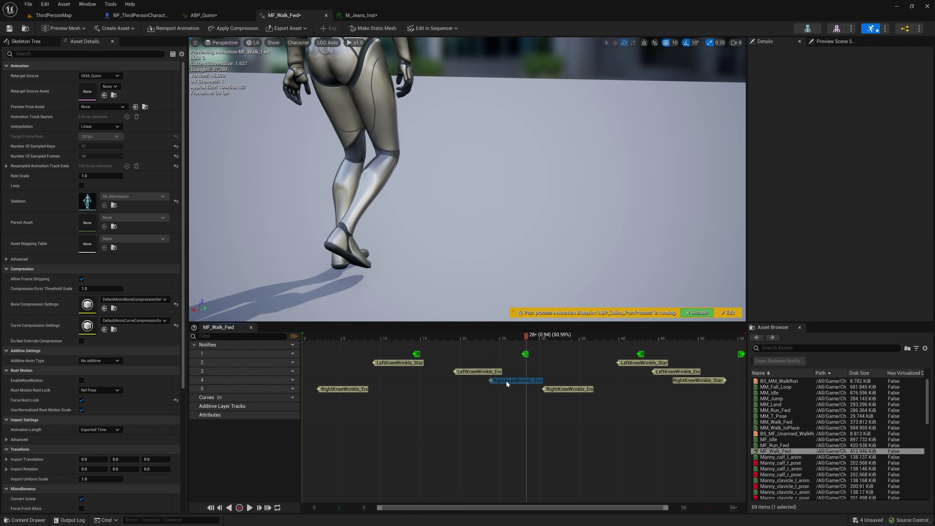
drag(566, 389, 587, 391)
drag(633, 362, 617, 361)
drag(686, 373, 720, 380)
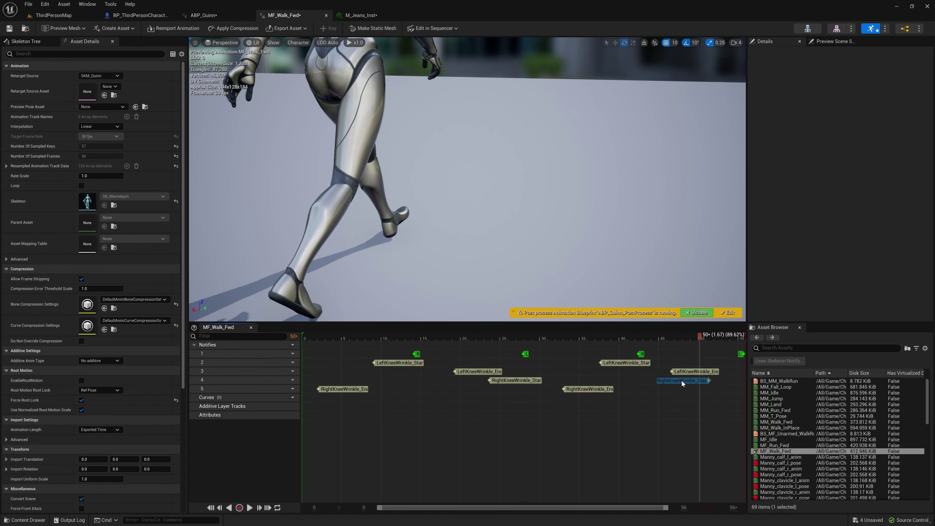
drag(348, 390, 377, 387)
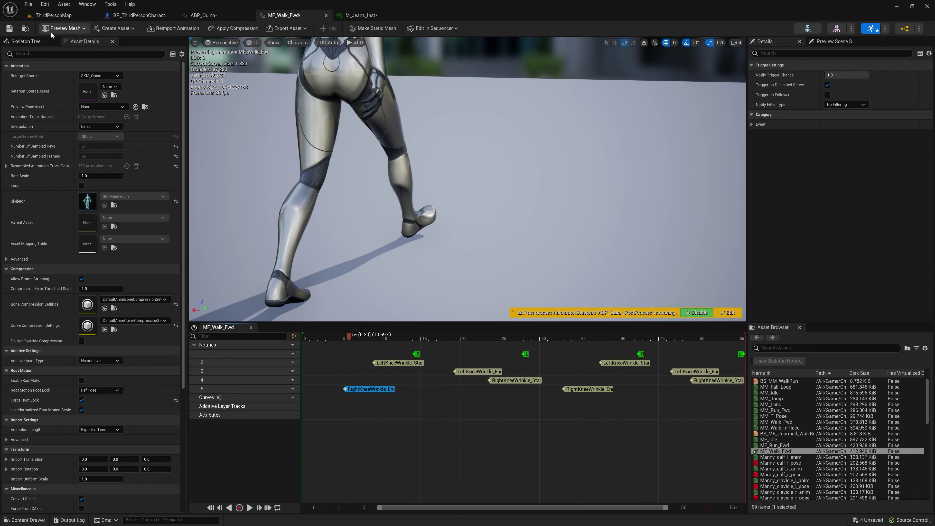
click(204, 15)
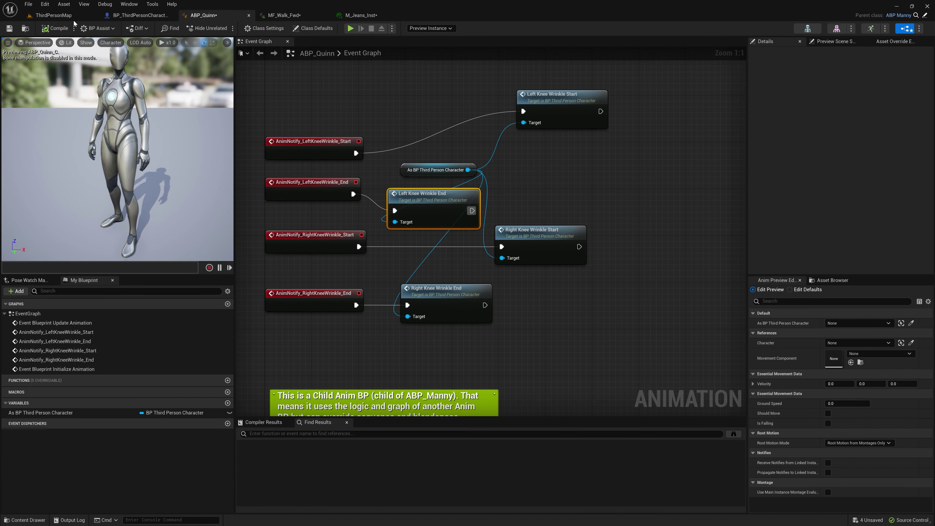
Step: Switch to ThirdPersonMap and play-test, walking the character forward to watch the knees
click(55, 16)
click(163, 28)
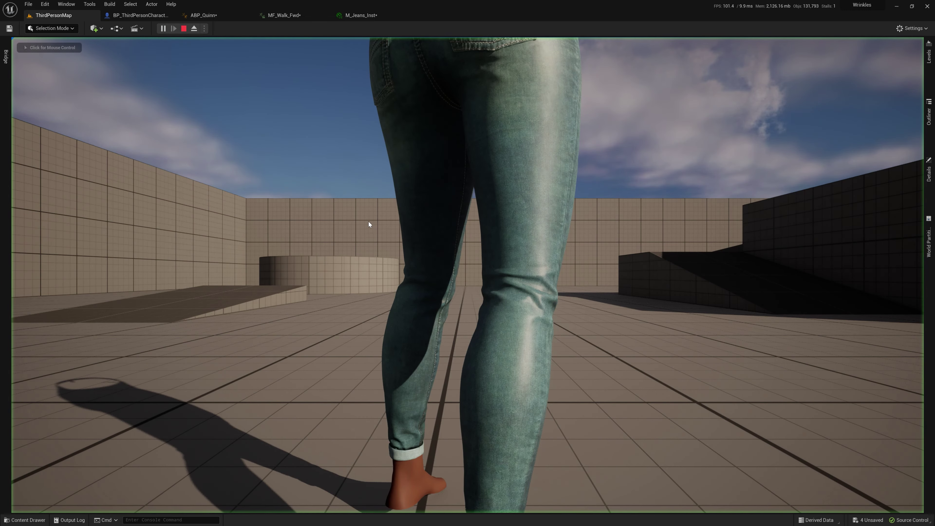
key(w)
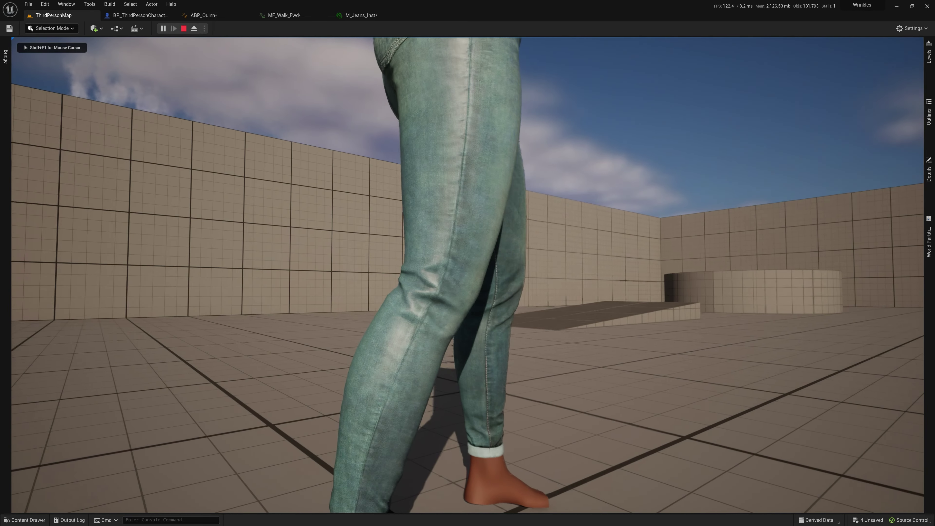
key(w)
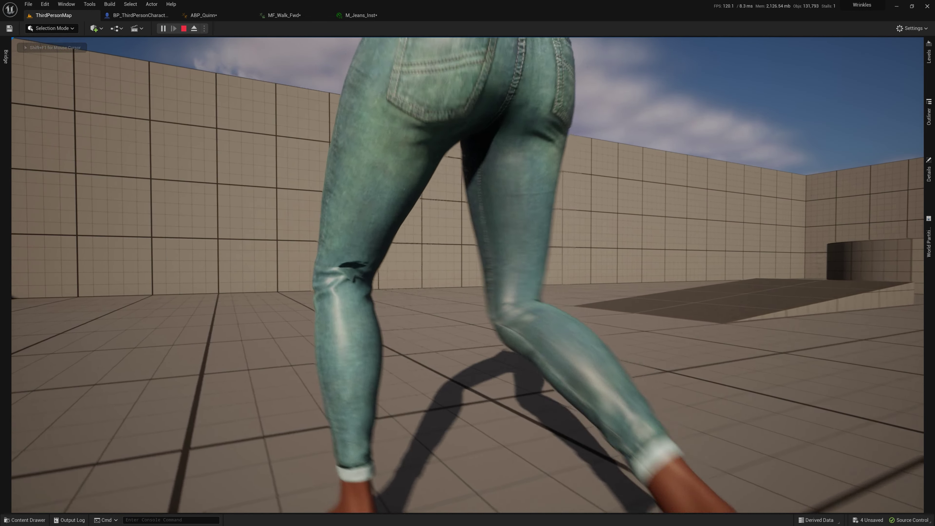
key(w)
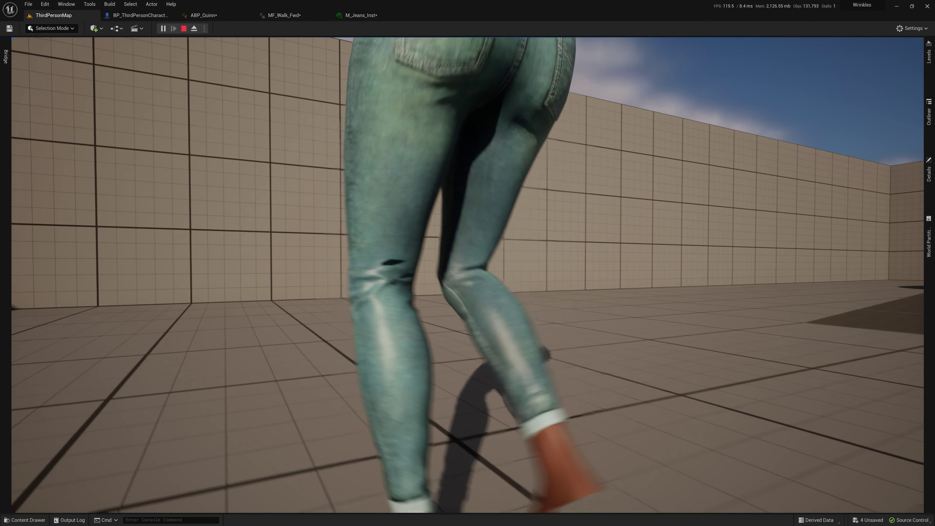
key(w)
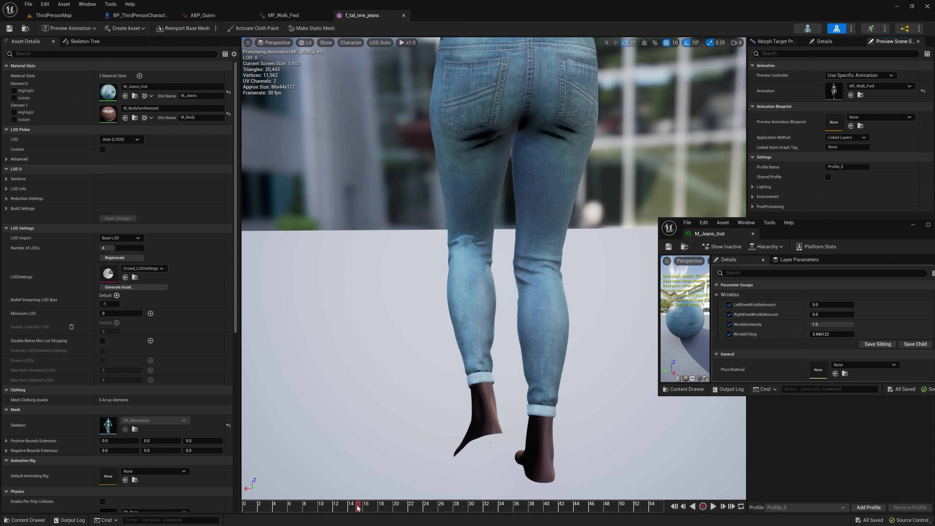
drag(357, 508, 355, 508)
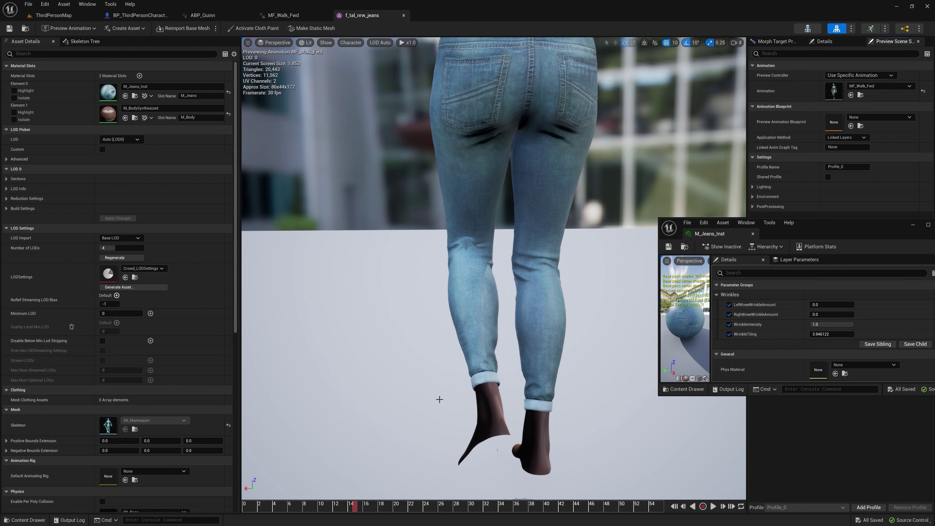
mouse_move(355, 511)
mouse_down()
mouse_move(317, 505)
mouse_move(367, 509)
mouse_up()
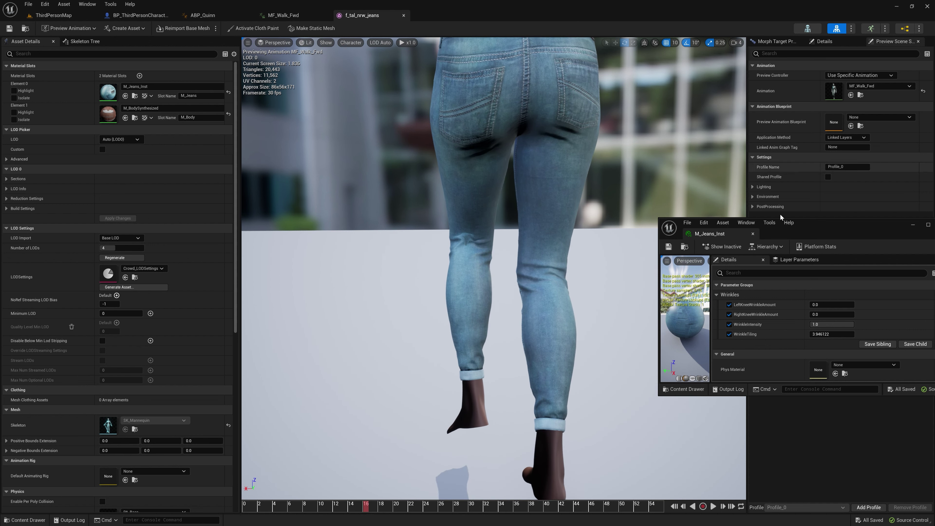
drag(822, 231, 830, 228)
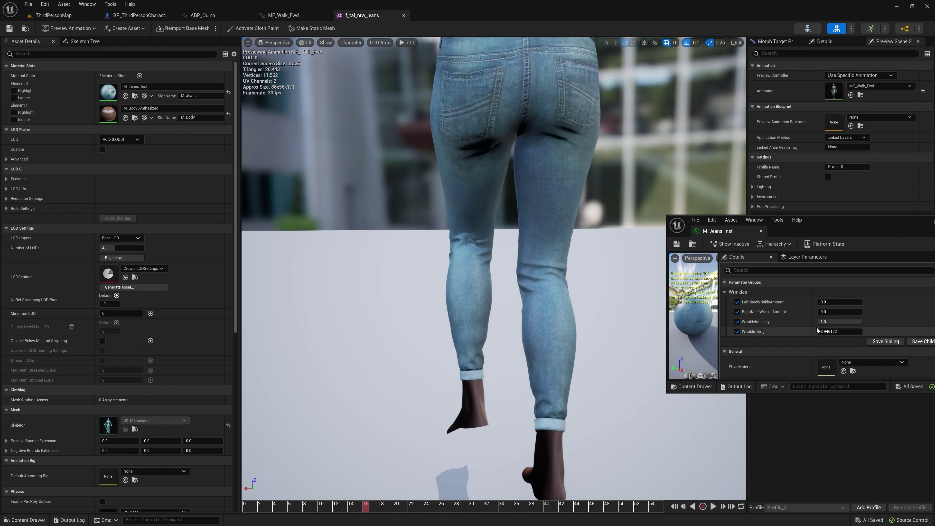
Step: Set both knee wrinkle amounts to 1.0 and WrinkleTiling to 3.937488, previewing near frame 27
click(834, 302)
text(1)
key(Return)
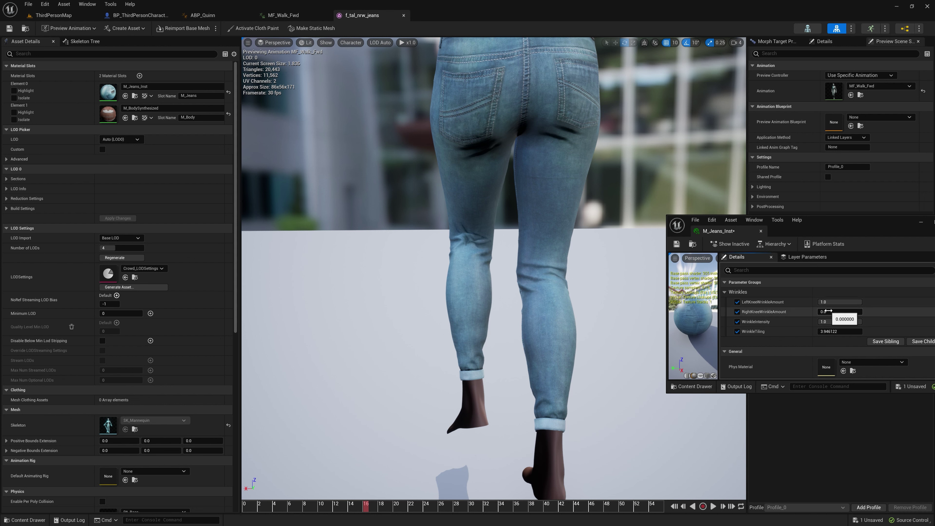
mouse_move(828, 312)
mouse_down()
mouse_move(861, 311)
mouse_move(829, 311)
mouse_up()
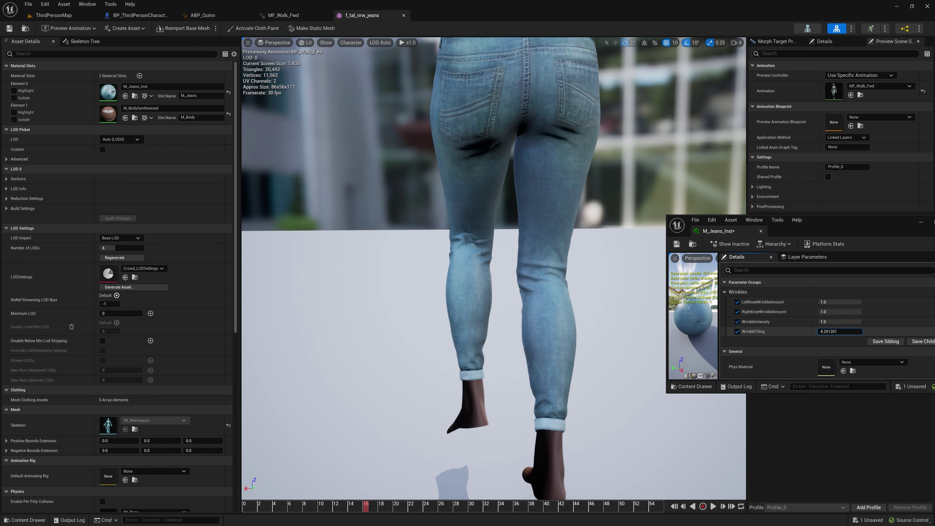
drag(839, 331, 846, 331)
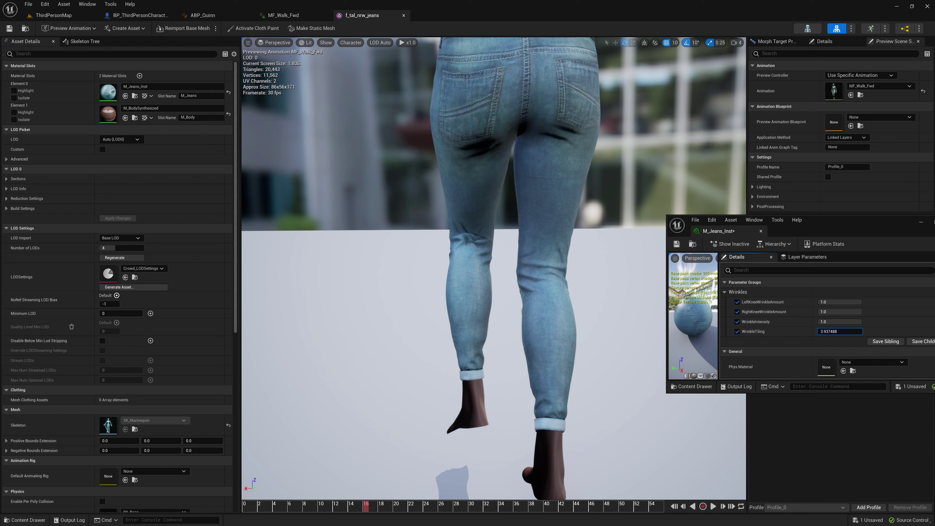
key(Return)
drag(369, 511, 425, 505)
Step: Reset LeftKneeWrinkleAmount and RightKneeWrinkleAmount to 0 and save M_Jeans_Inst
click(853, 301)
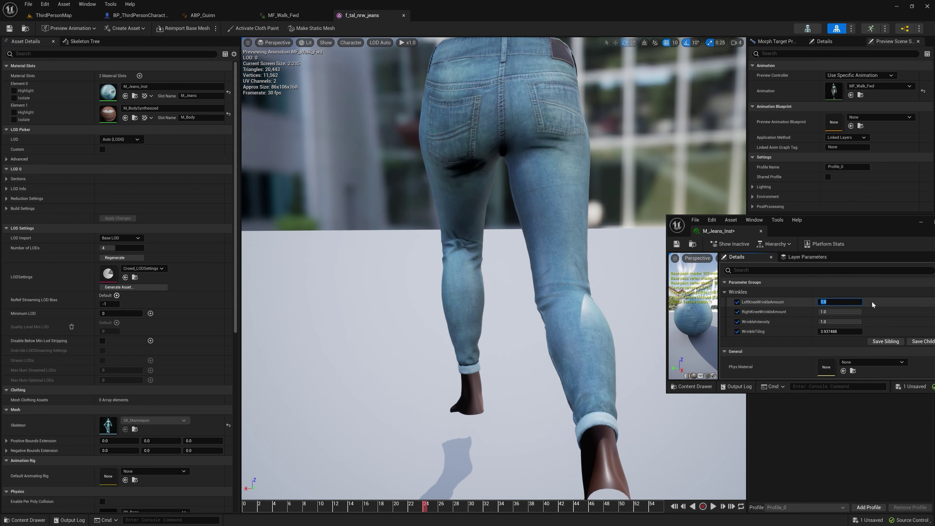
text(0)
key(Tab)
text(0)
key(Return)
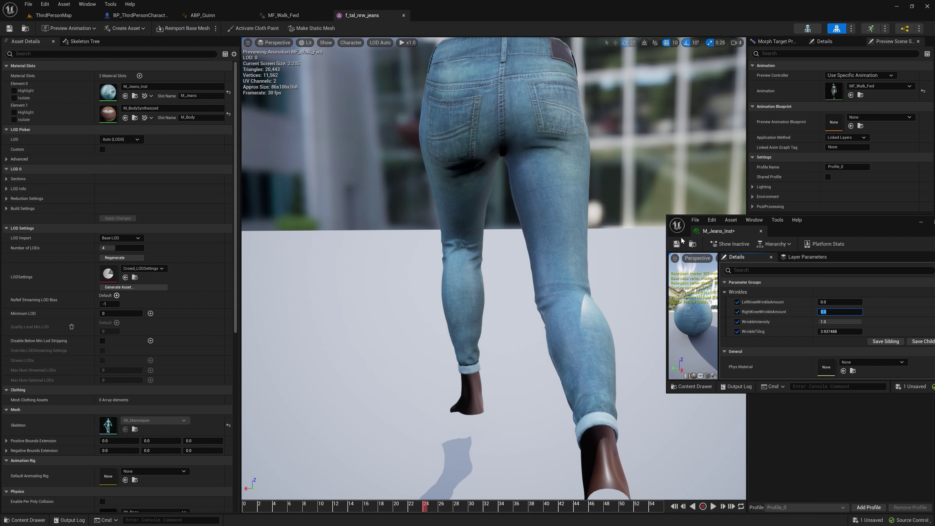
click(677, 245)
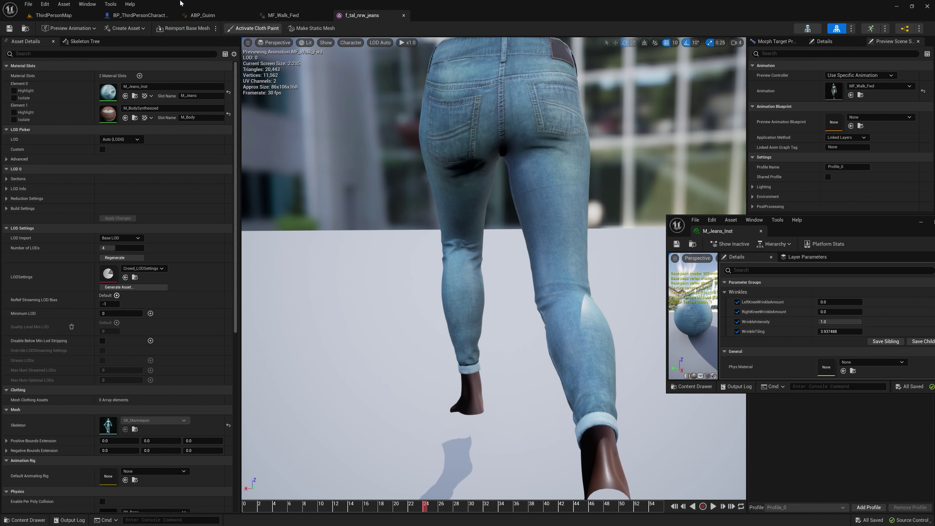
Step: Dock the jeans material editor into the main window and return to ThirdPersonMap
click(222, 14)
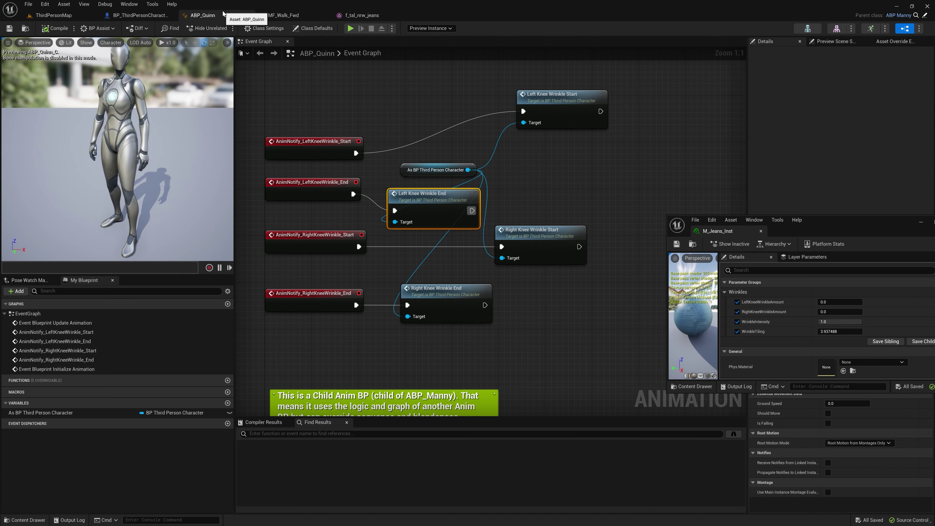
click(54, 15)
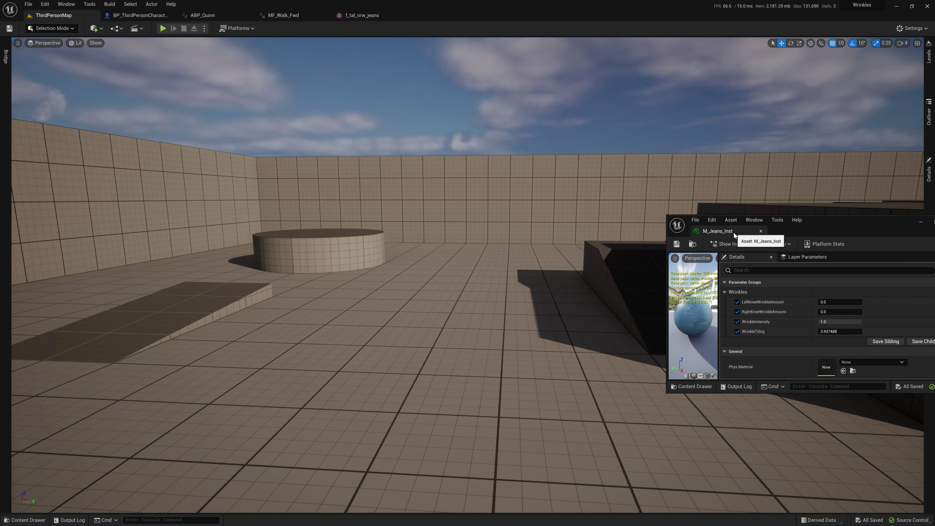
drag(733, 232, 492, 17)
click(53, 15)
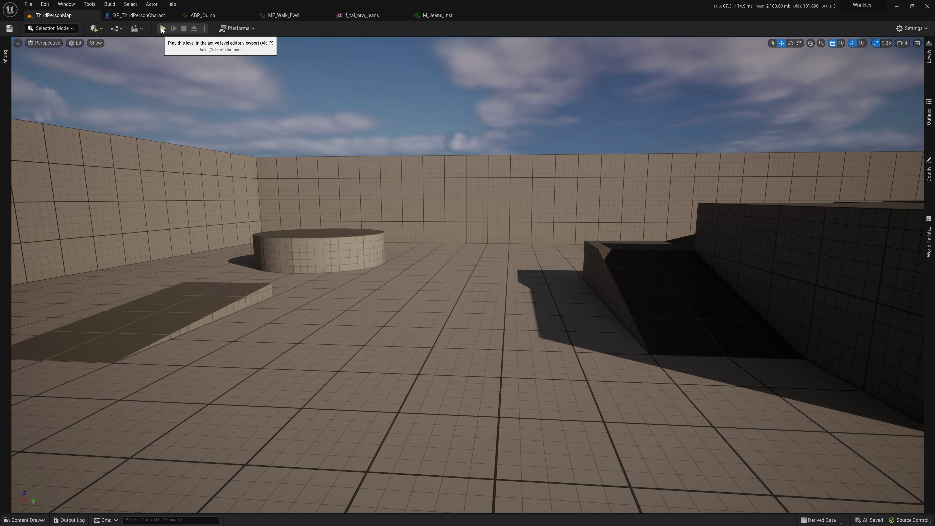
Step: Play-test ThirdPersonMap, walking the character while swinging the view to the side and behind the legs
click(163, 29)
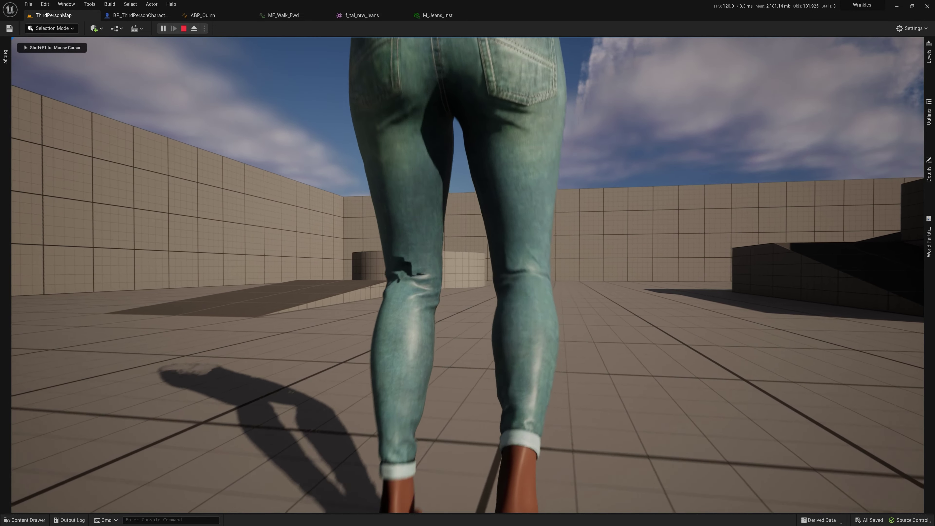
key(w)
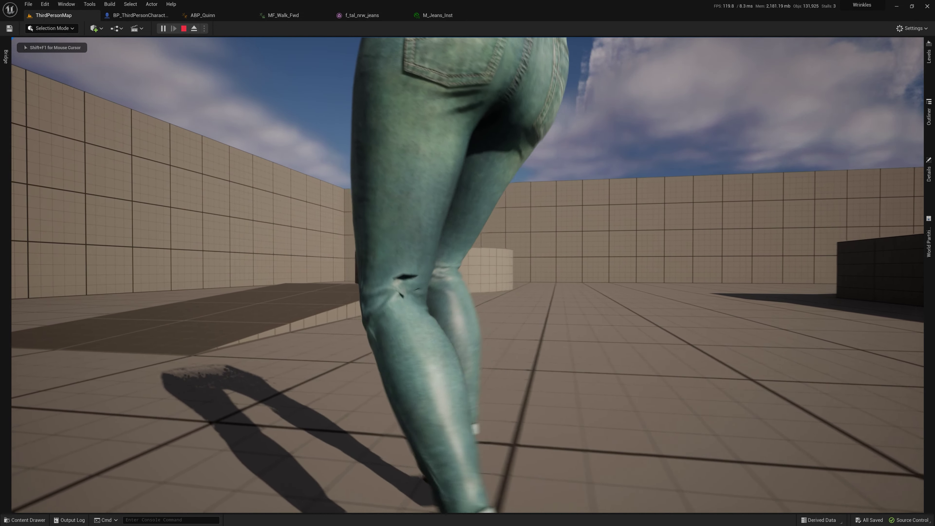
key(w)
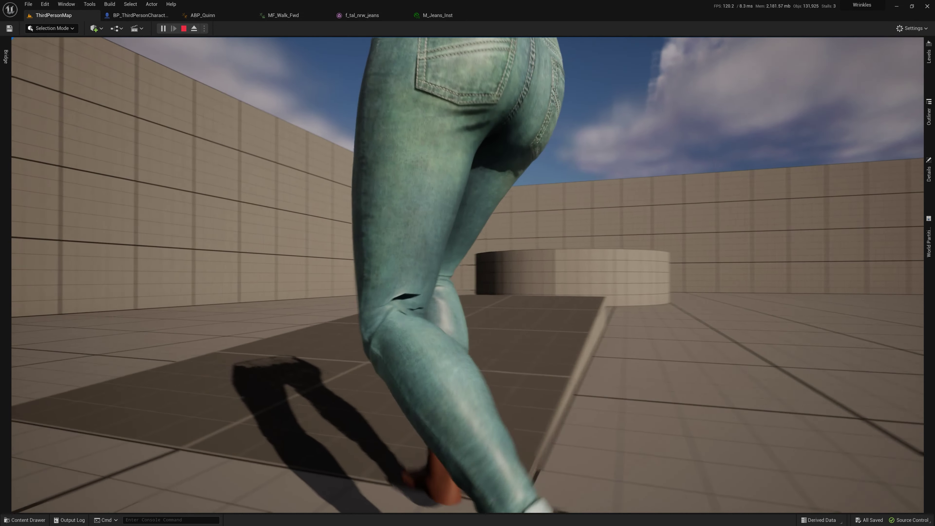
key(w)
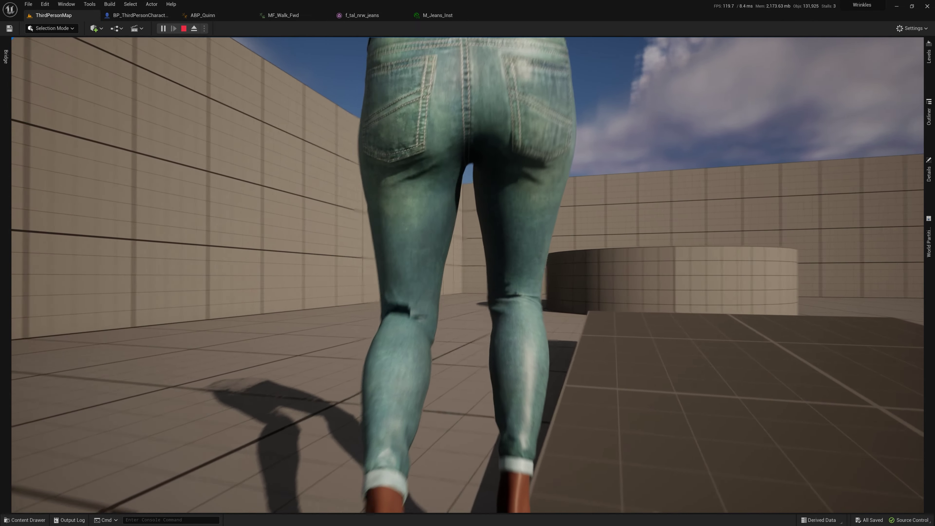
key(w)
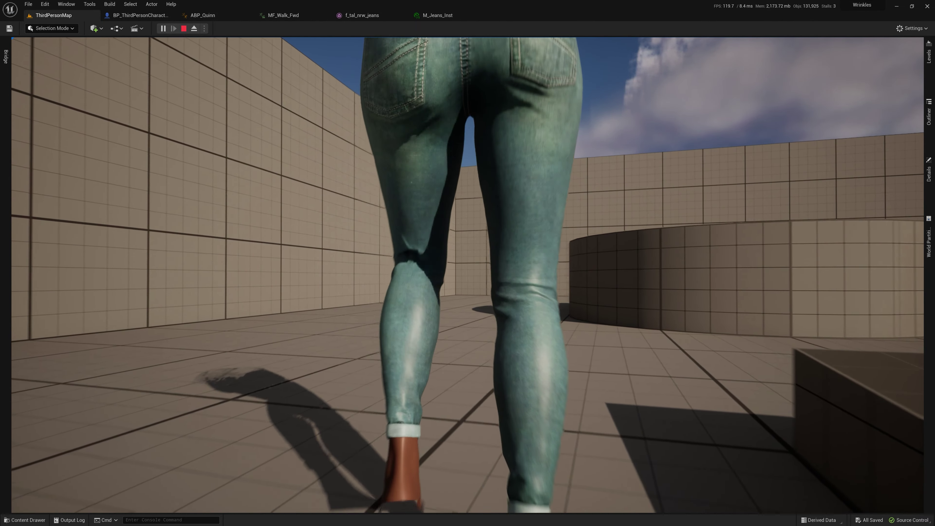
key(w)
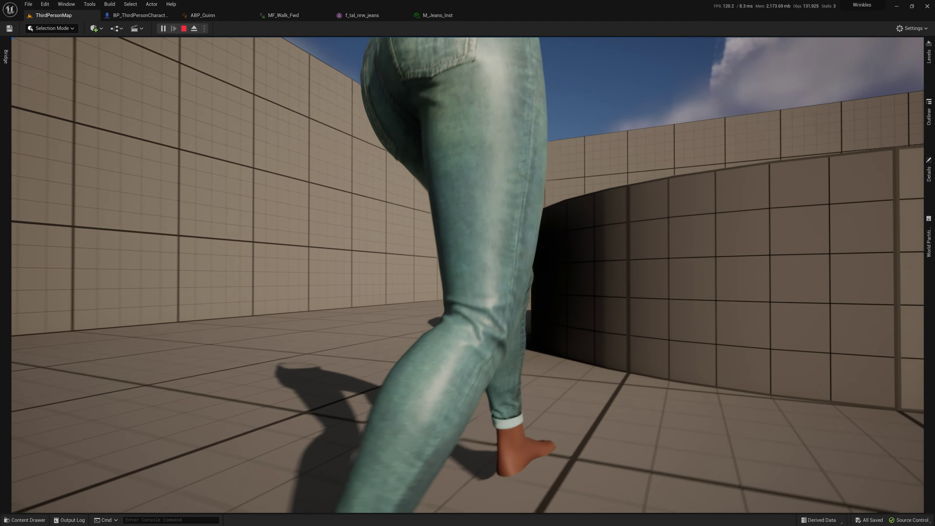
key(w)
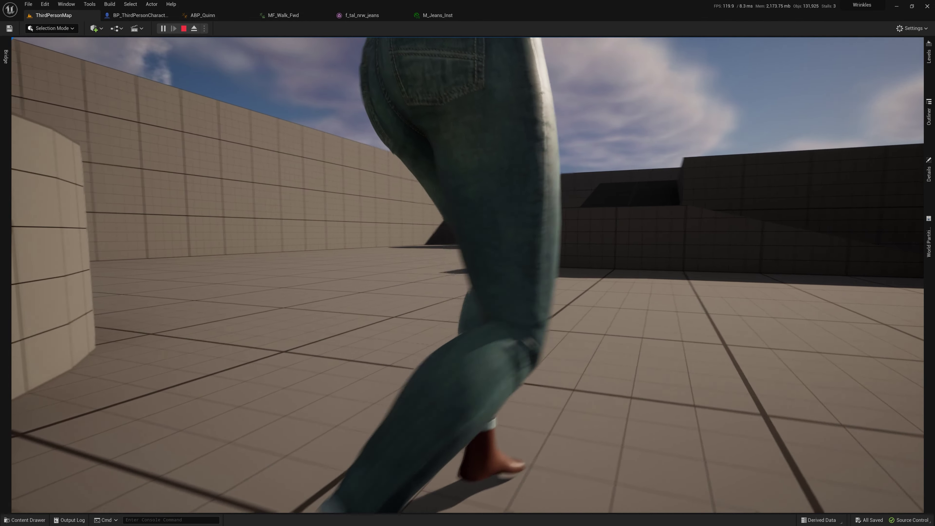
key(w)
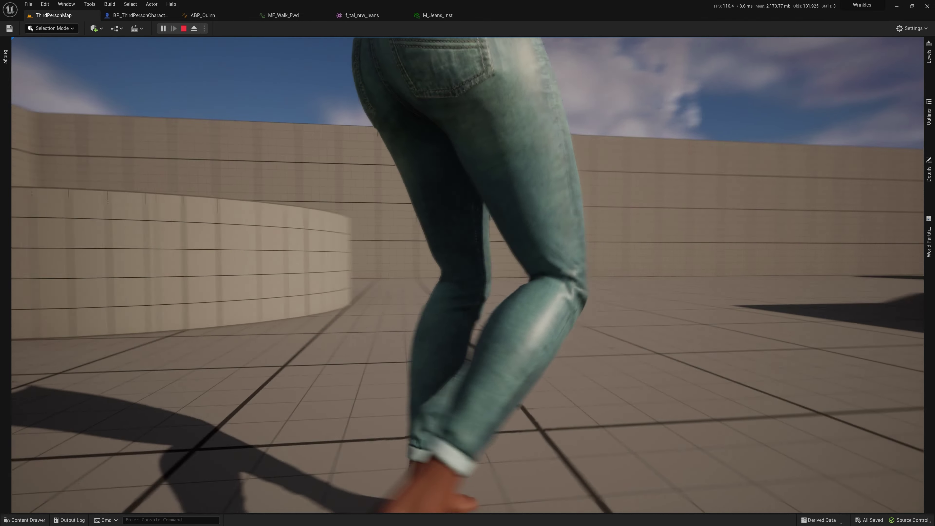
key(w)
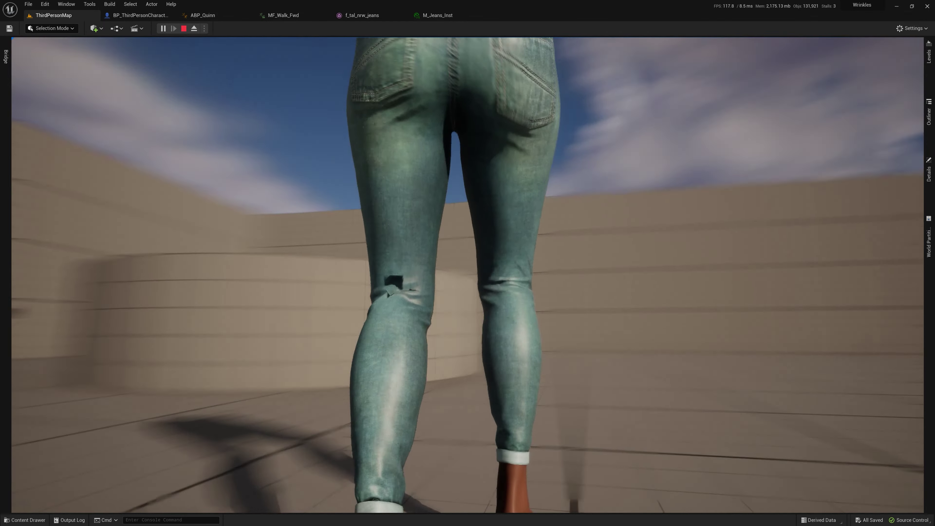
key(w)
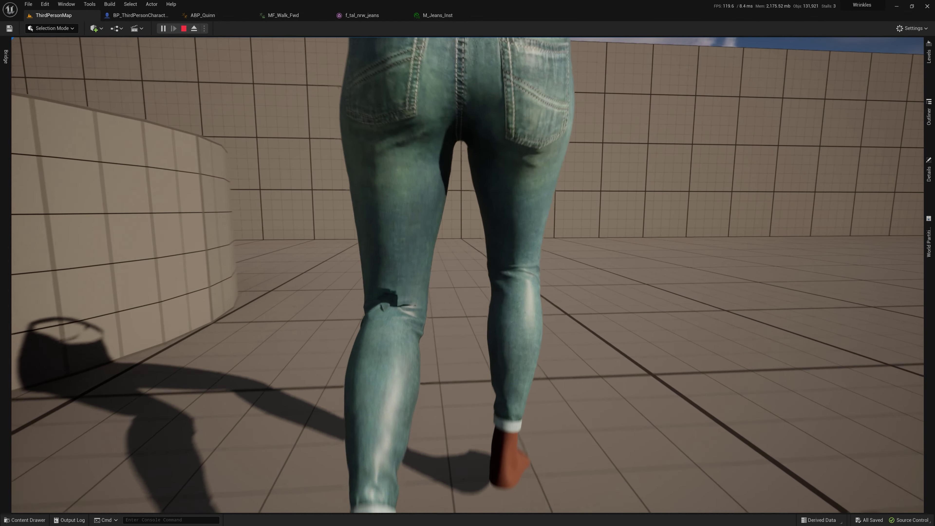
key(w)
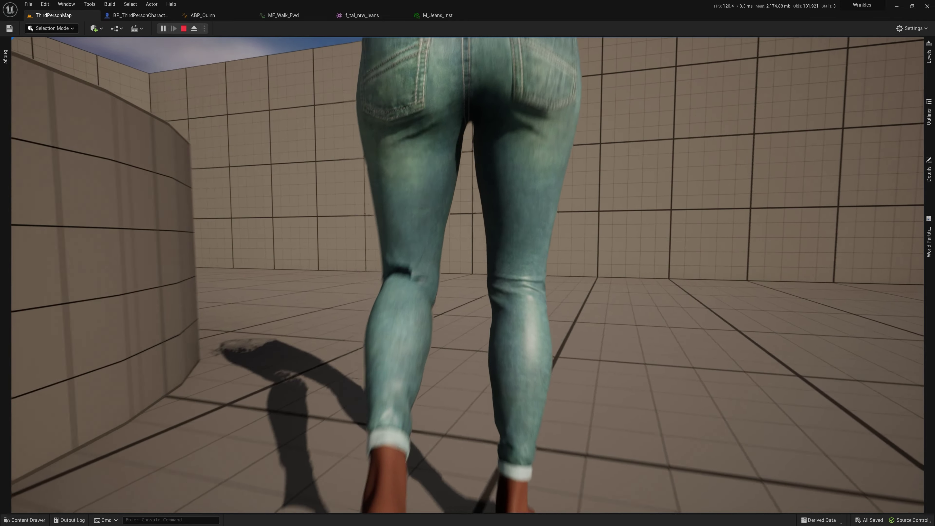
key(w)
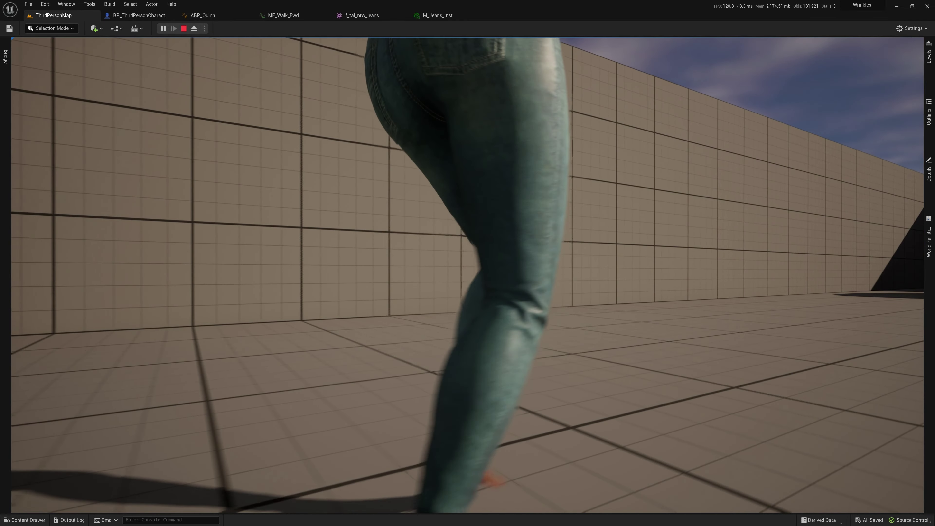
key(w)
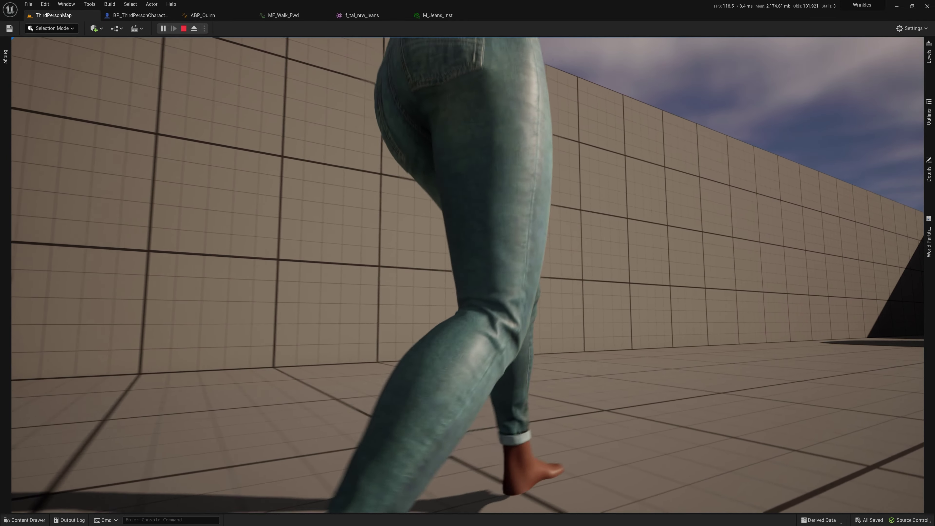